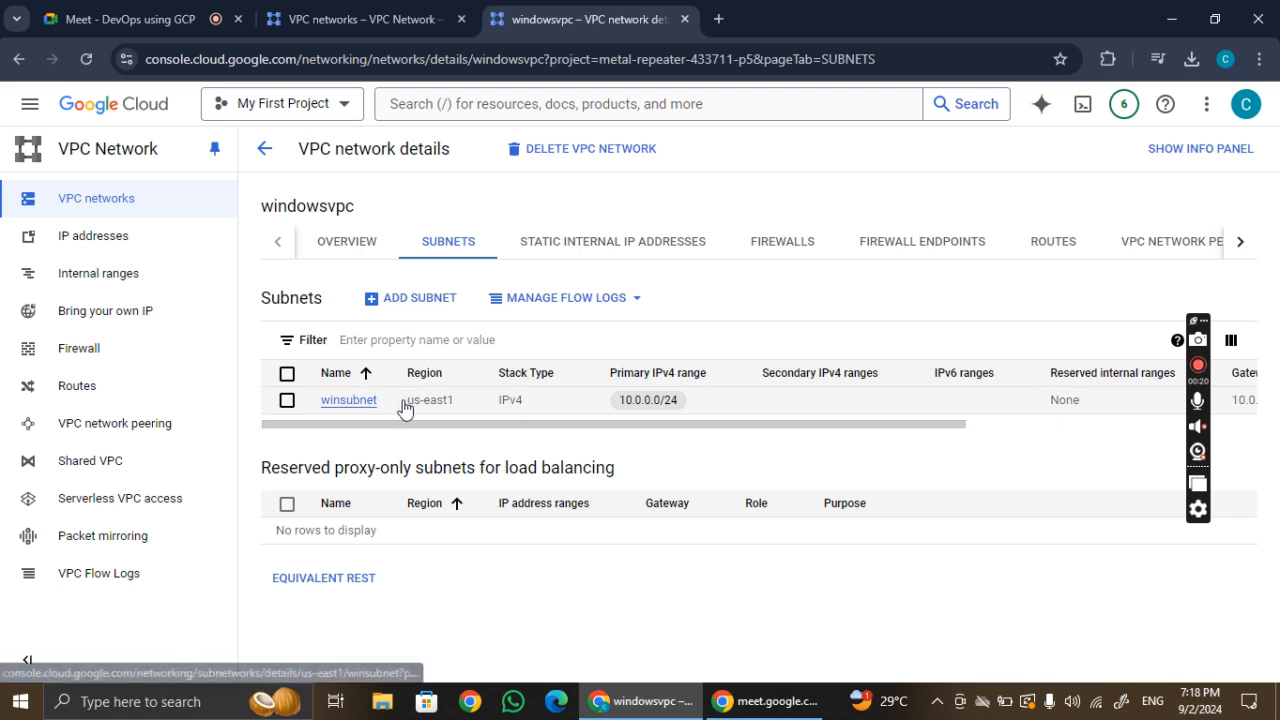
Close the windowsvpc details page and open the firewall rules of the linuxvpc network.
{"action": "left_click", "coordinate": [685, 20]}
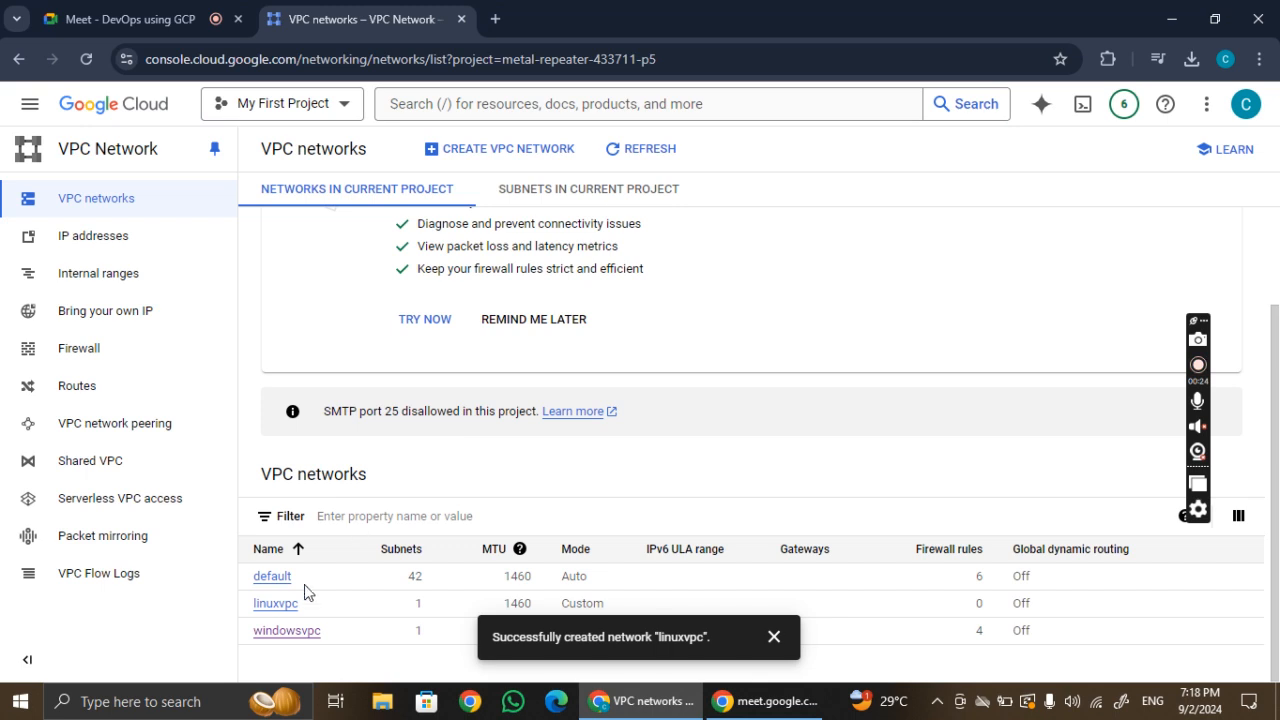
{"action": "left_click", "coordinate": [774, 637]}
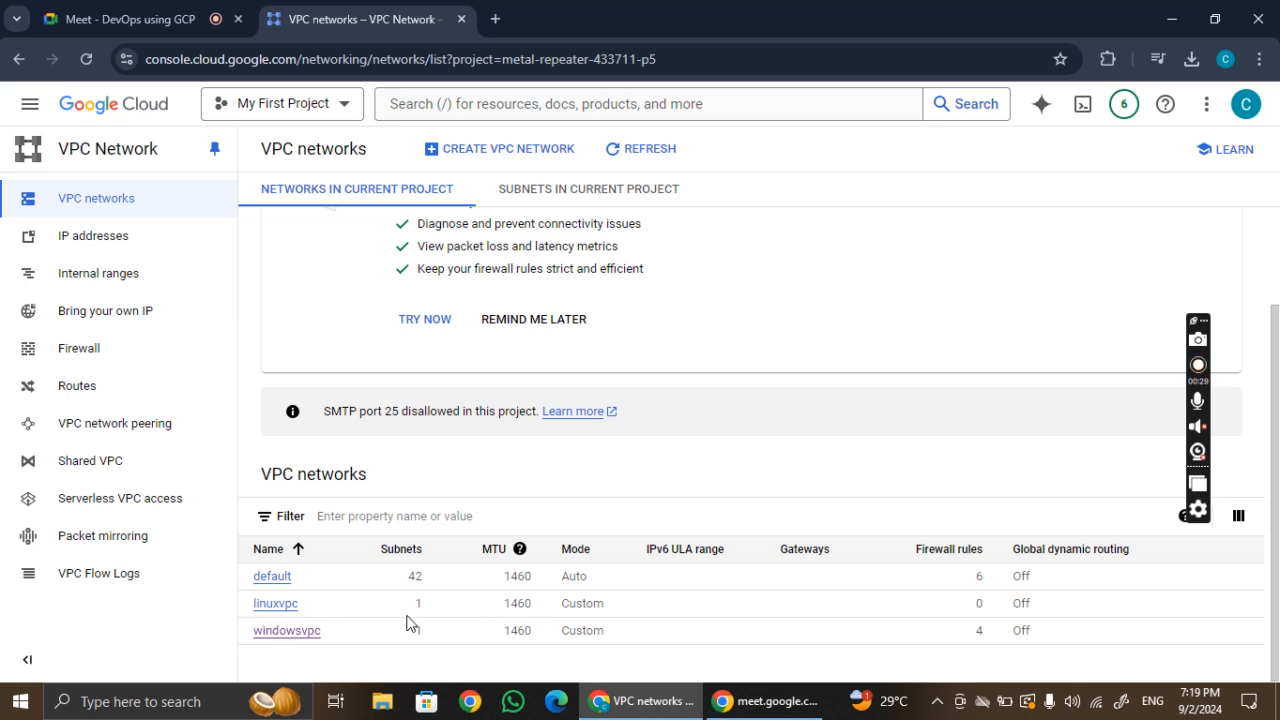
{"action": "left_click", "coordinate": [264, 606]}
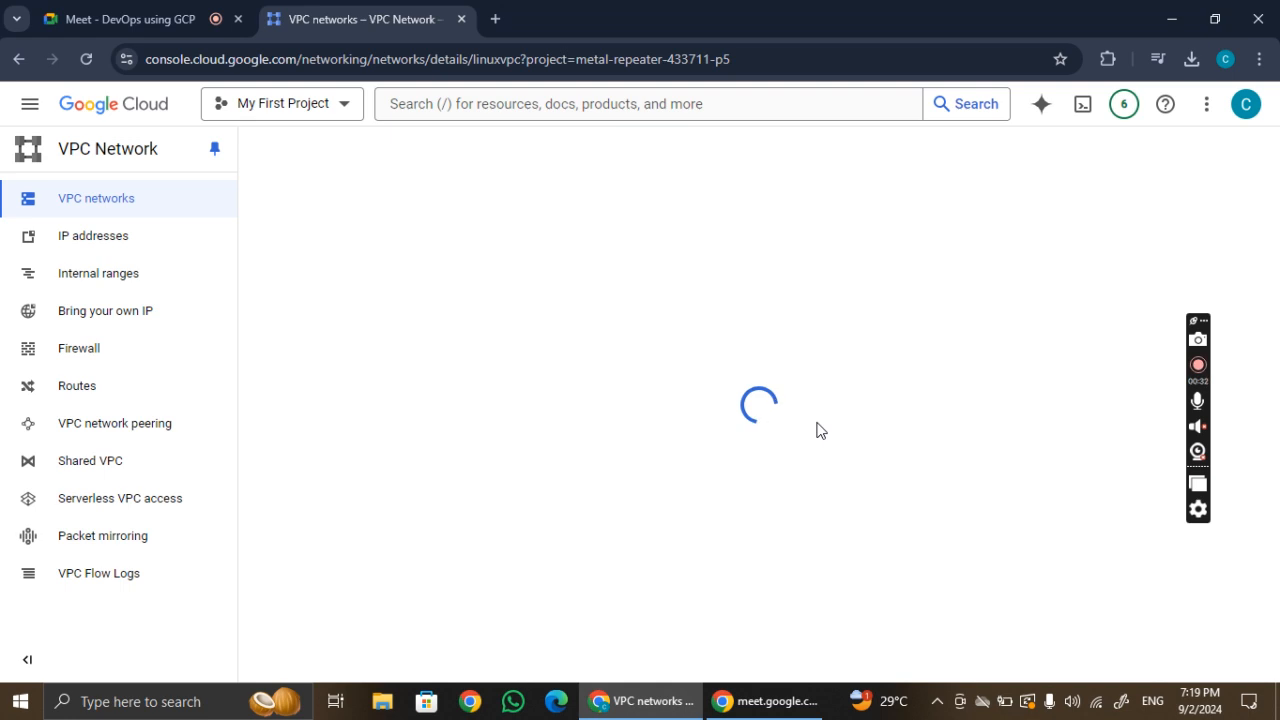
{"action": "left_click", "coordinate": [790, 250]}
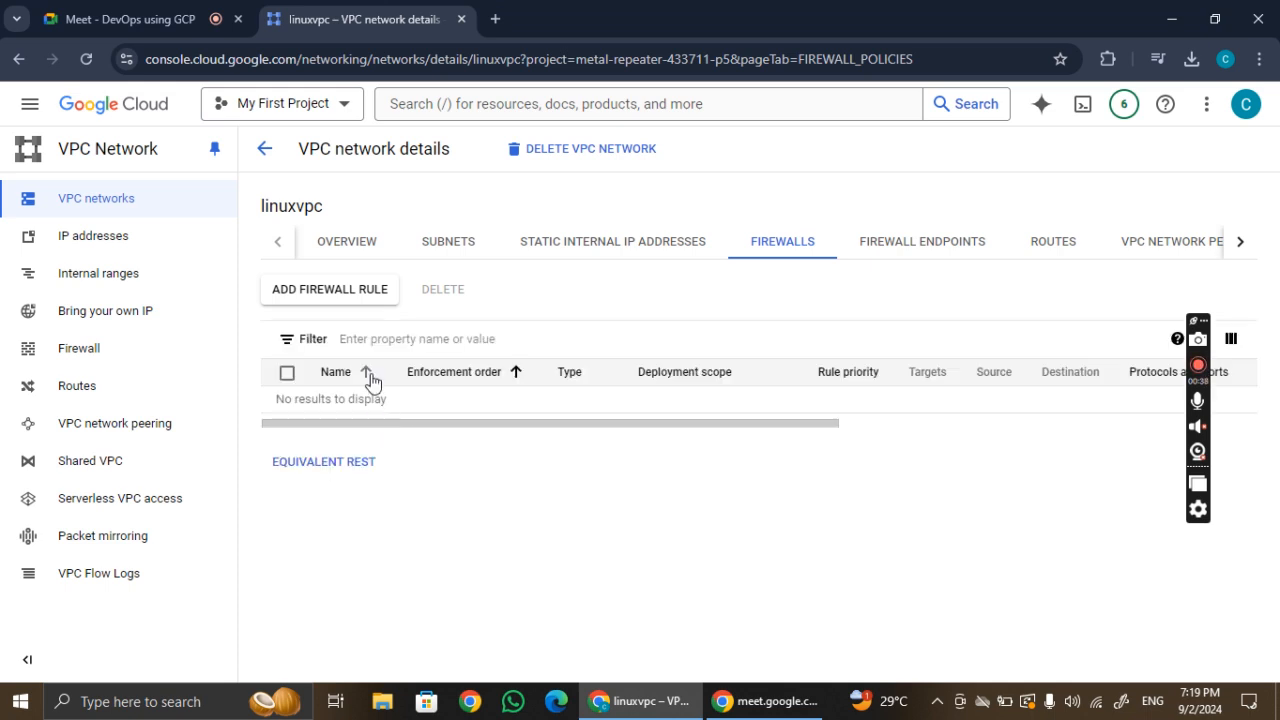
Start a new firewall rule for linuxvpc and name it linuxvpcingress.
{"action": "left_click", "coordinate": [364, 298]}
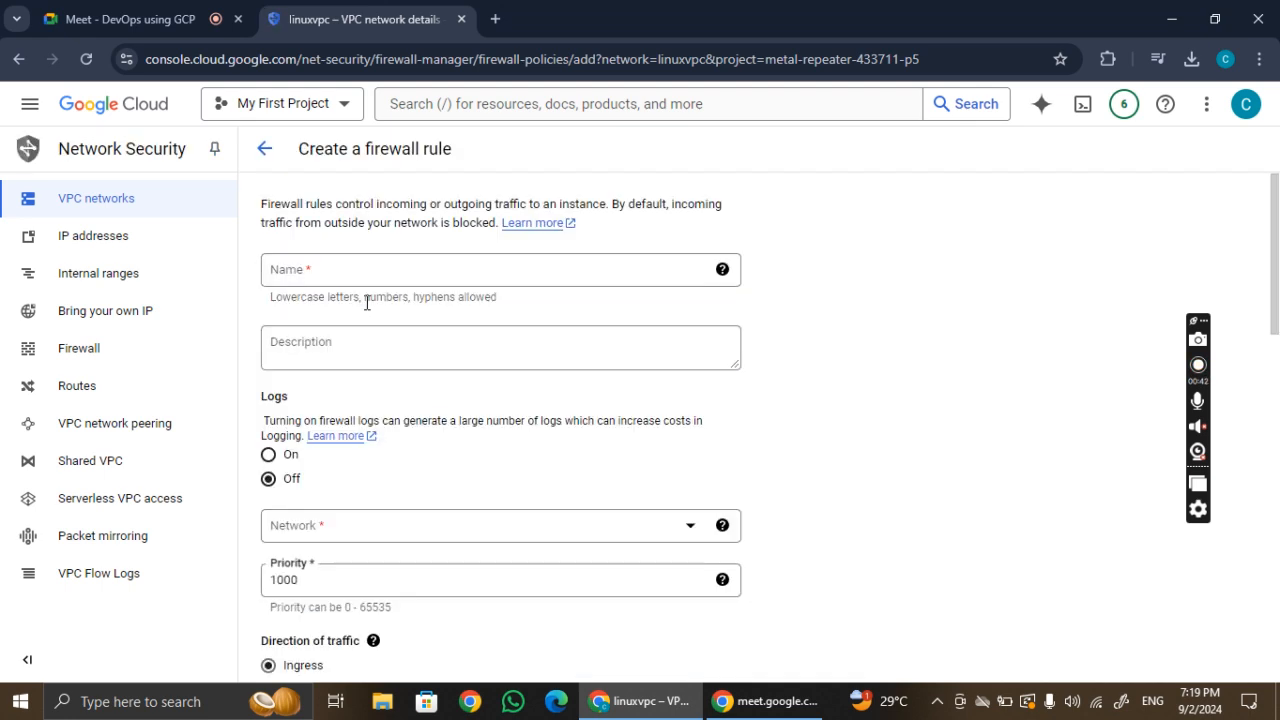
{"action": "left_click", "coordinate": [396, 270]}
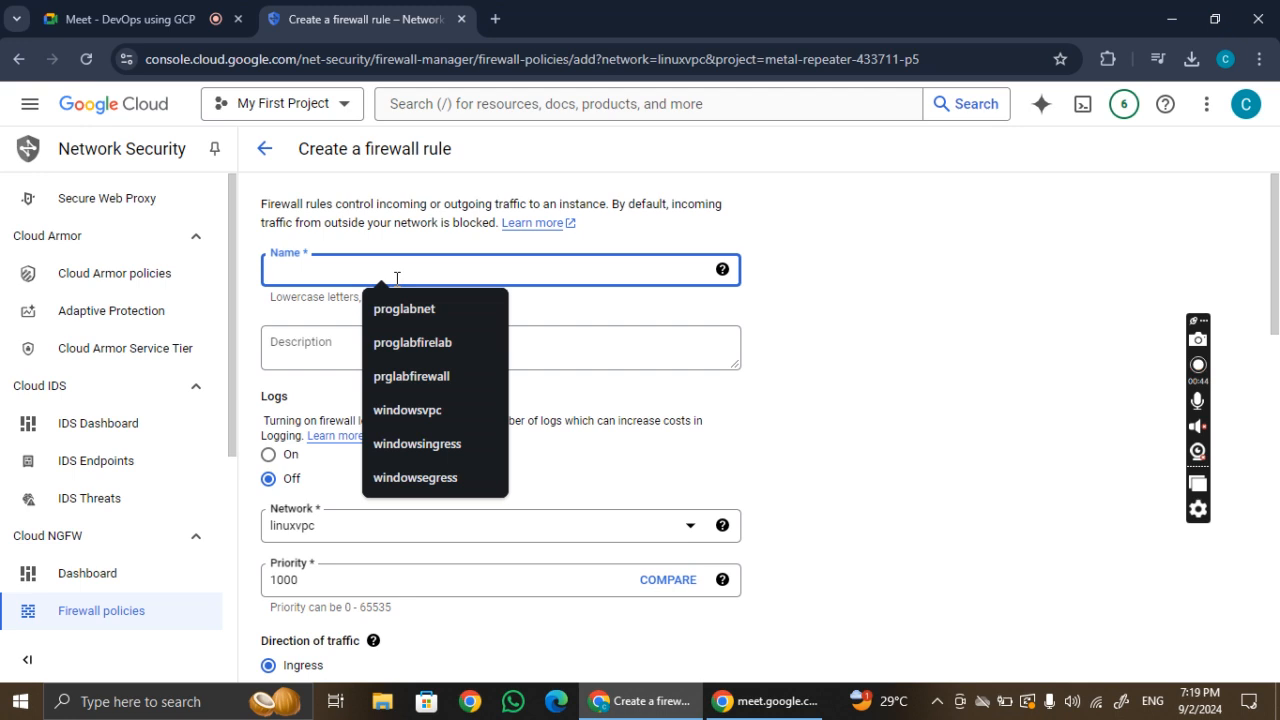
{"action": "type", "text": "li"}
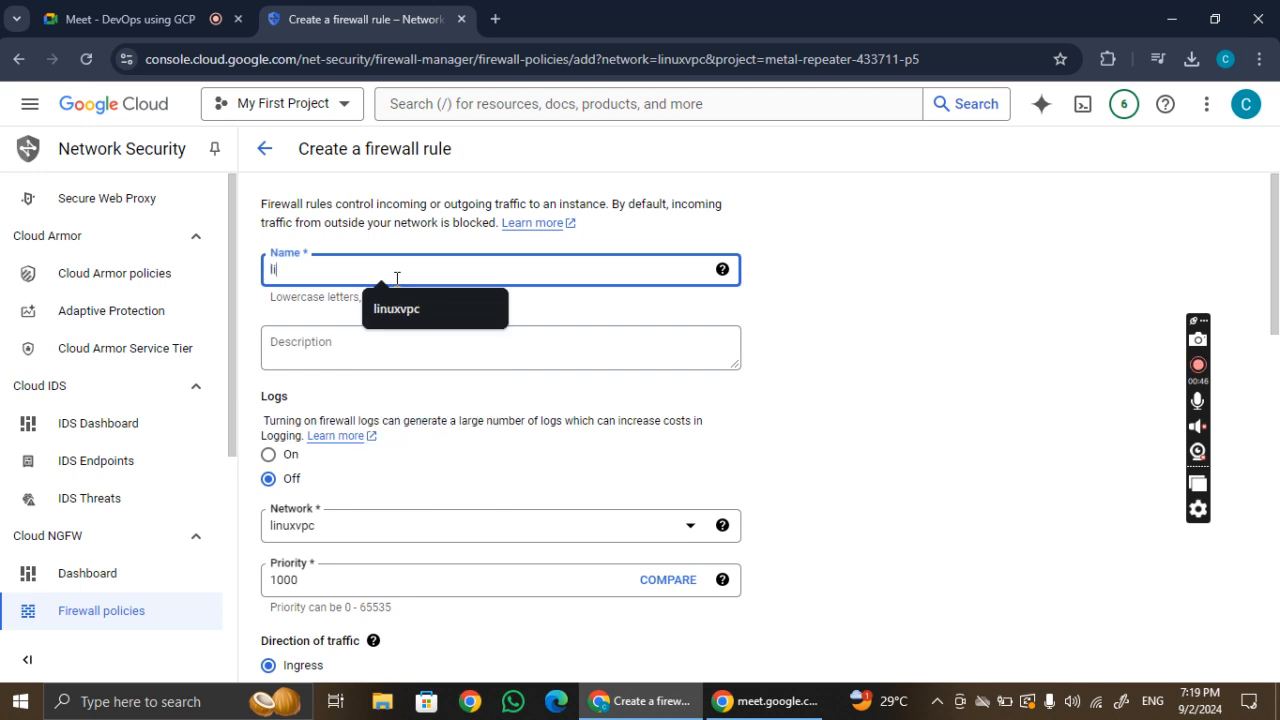
{"action": "key", "text": "Down"}
{"action": "left_click", "coordinate": [397, 278]}
{"action": "left_click", "coordinate": [408, 308]}
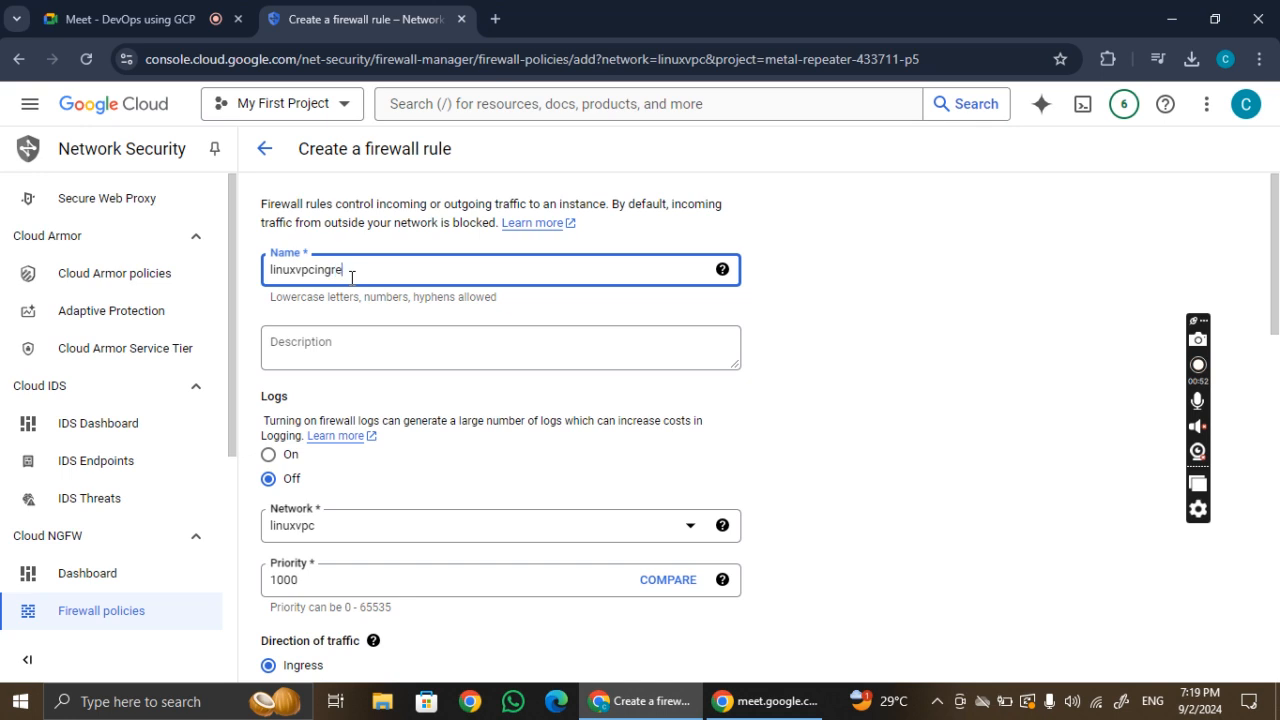
{"action": "type", "text": "ingress"}
Apply the ingress rule to all instances in the network with source IPv4 range 0.0.0.0/0.
{"action": "scroll", "coordinate": [349, 420], "scroll_direction": "down", "scroll_amount": 3}
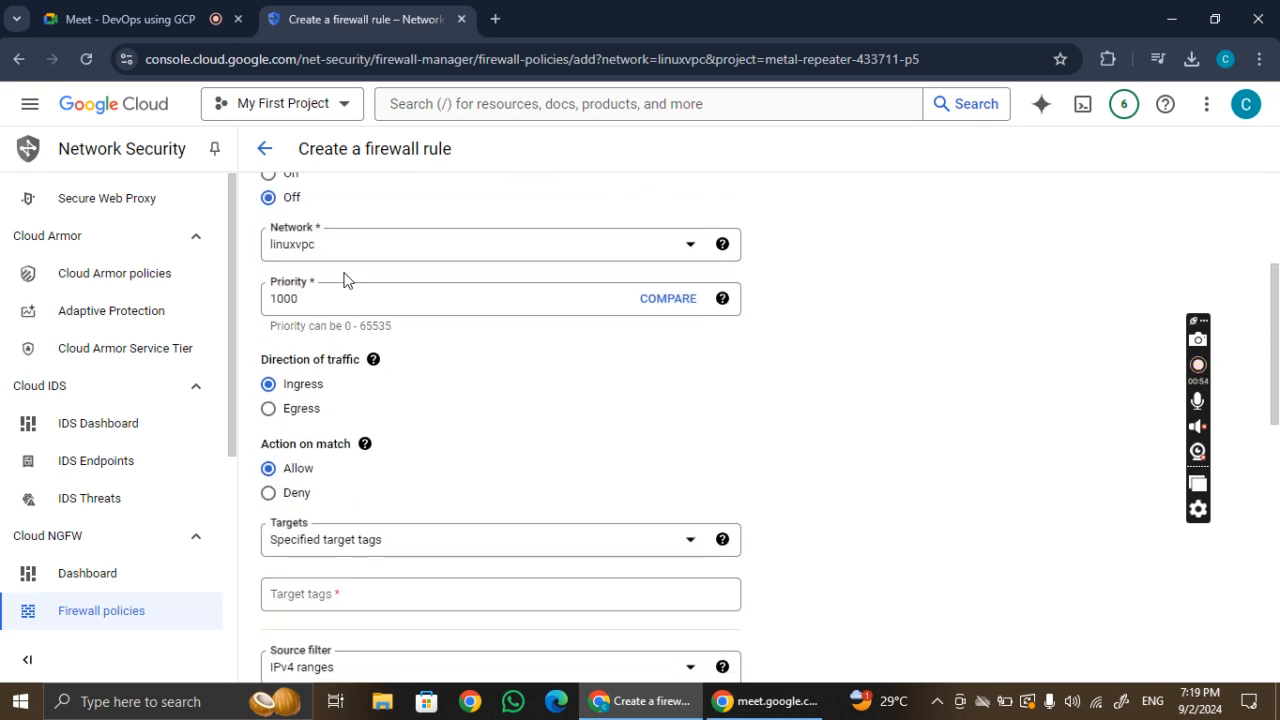
{"action": "scroll", "coordinate": [378, 460], "scroll_direction": "down", "scroll_amount": 2}
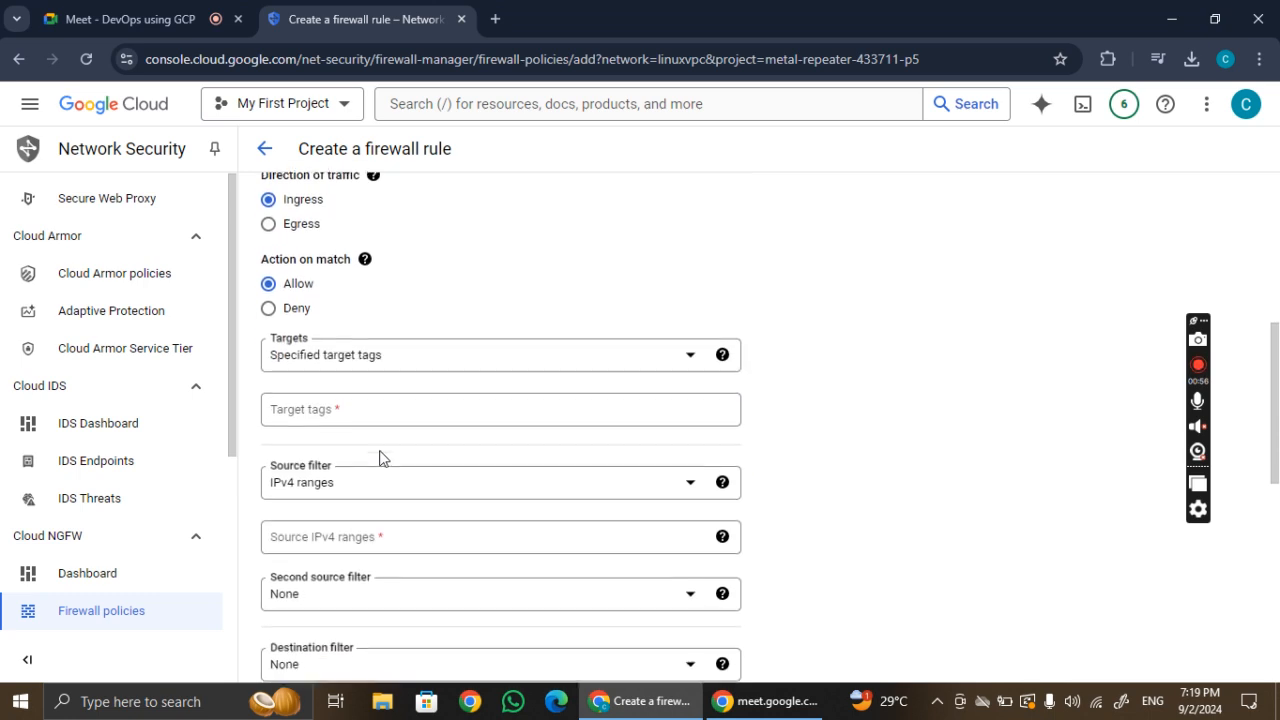
{"action": "left_click", "coordinate": [418, 358]}
{"action": "left_click", "coordinate": [382, 365]}
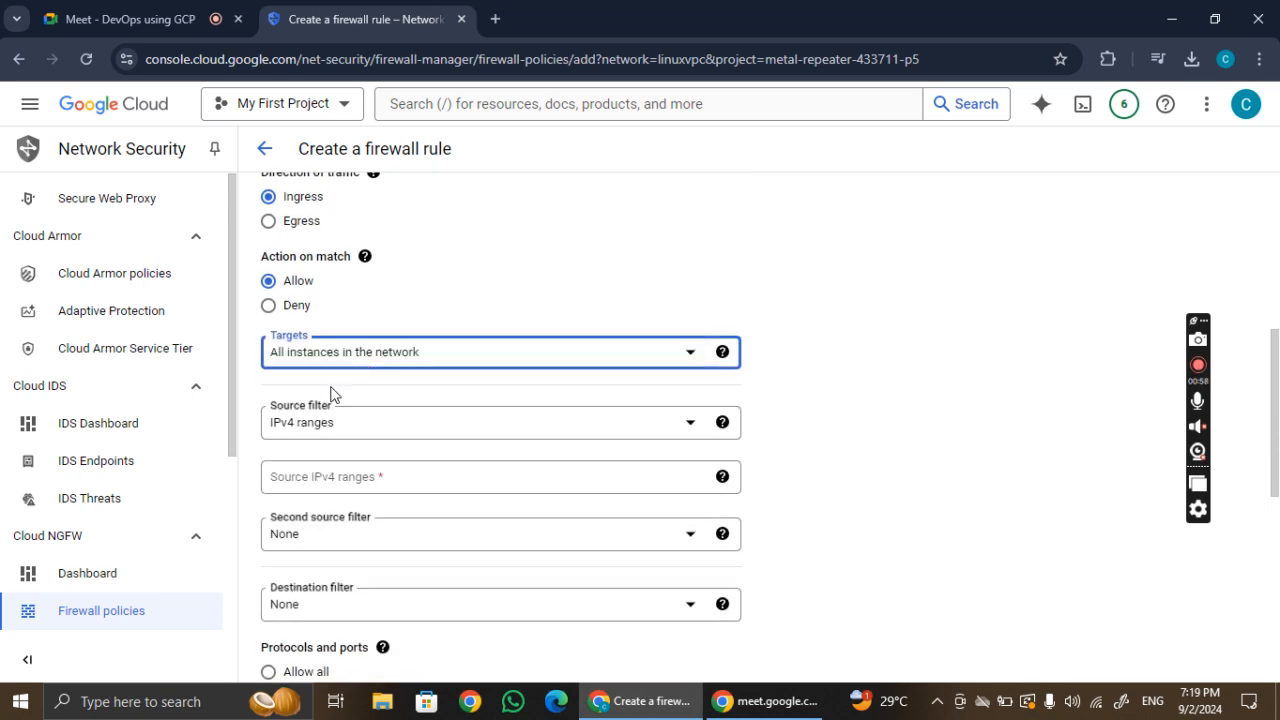
{"action": "left_click", "coordinate": [331, 479]}
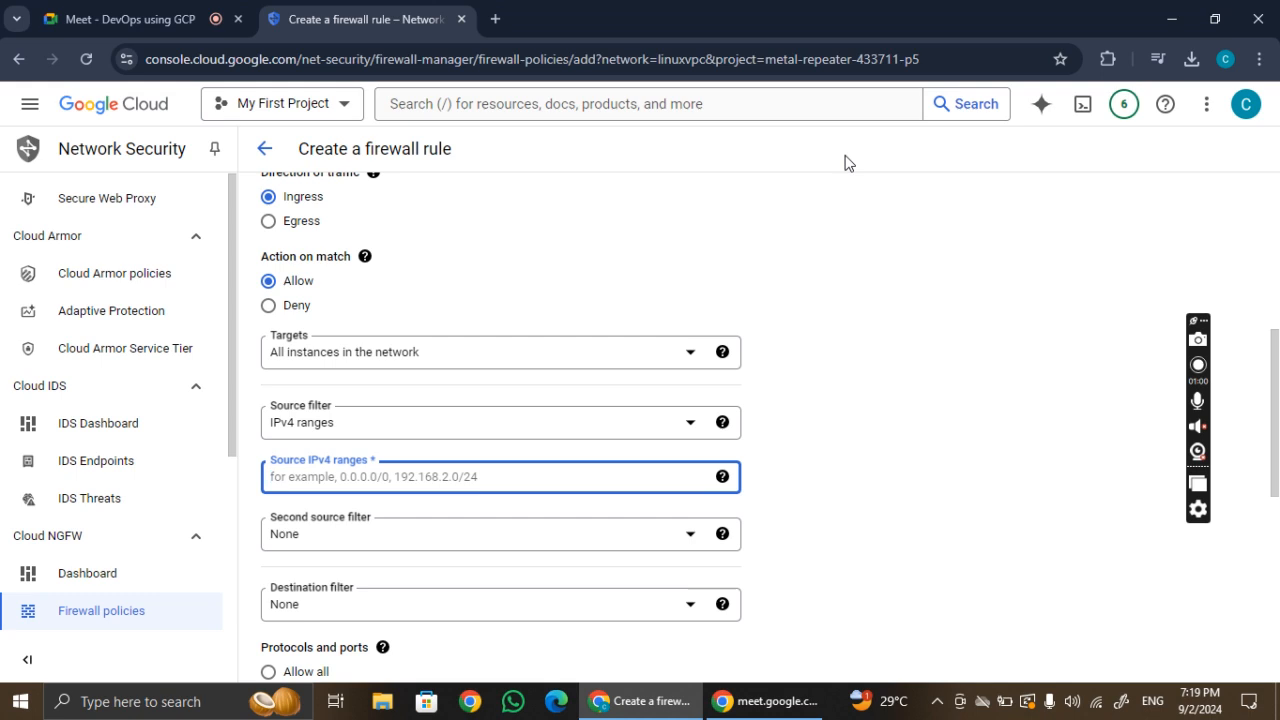
{"action": "type", "text": "0.0.0.0/0"}
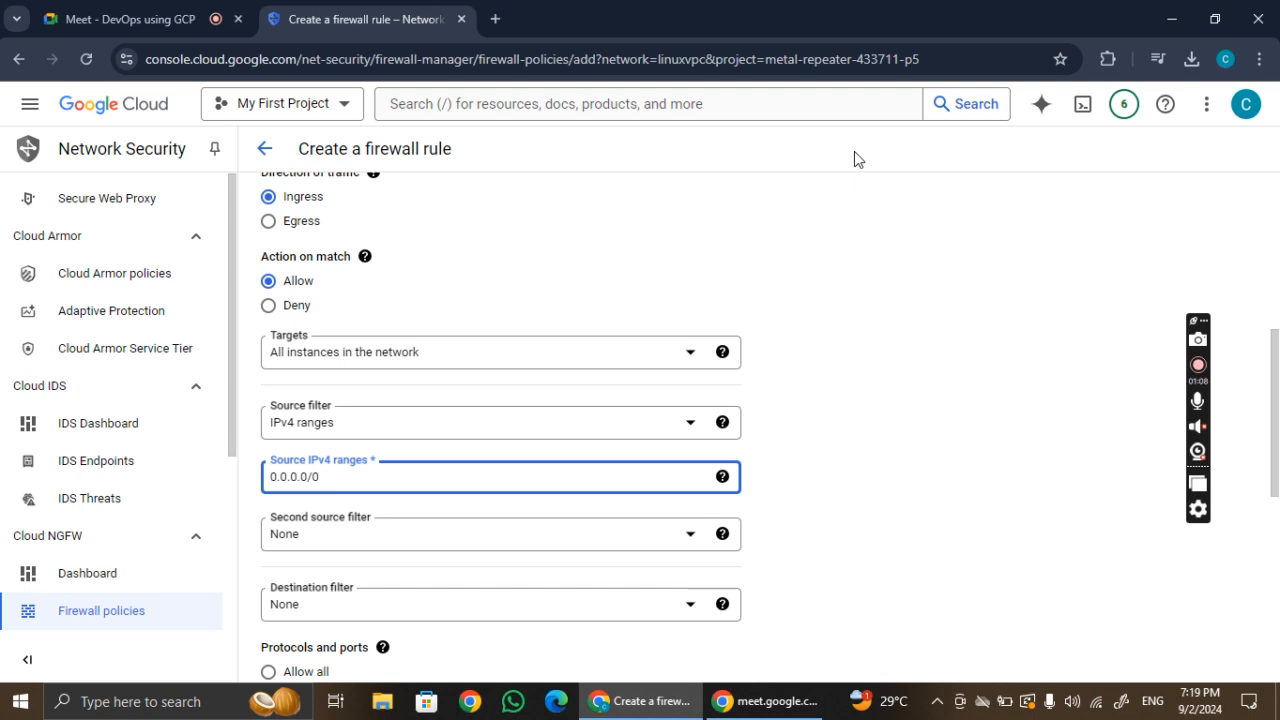
Create the ingress rule with all protocols and ports allowed and check it under vpc-firewall-rules.
{"action": "scroll", "coordinate": [503, 477], "scroll_direction": "down", "scroll_amount": 2}
{"action": "left_click", "coordinate": [267, 485]}
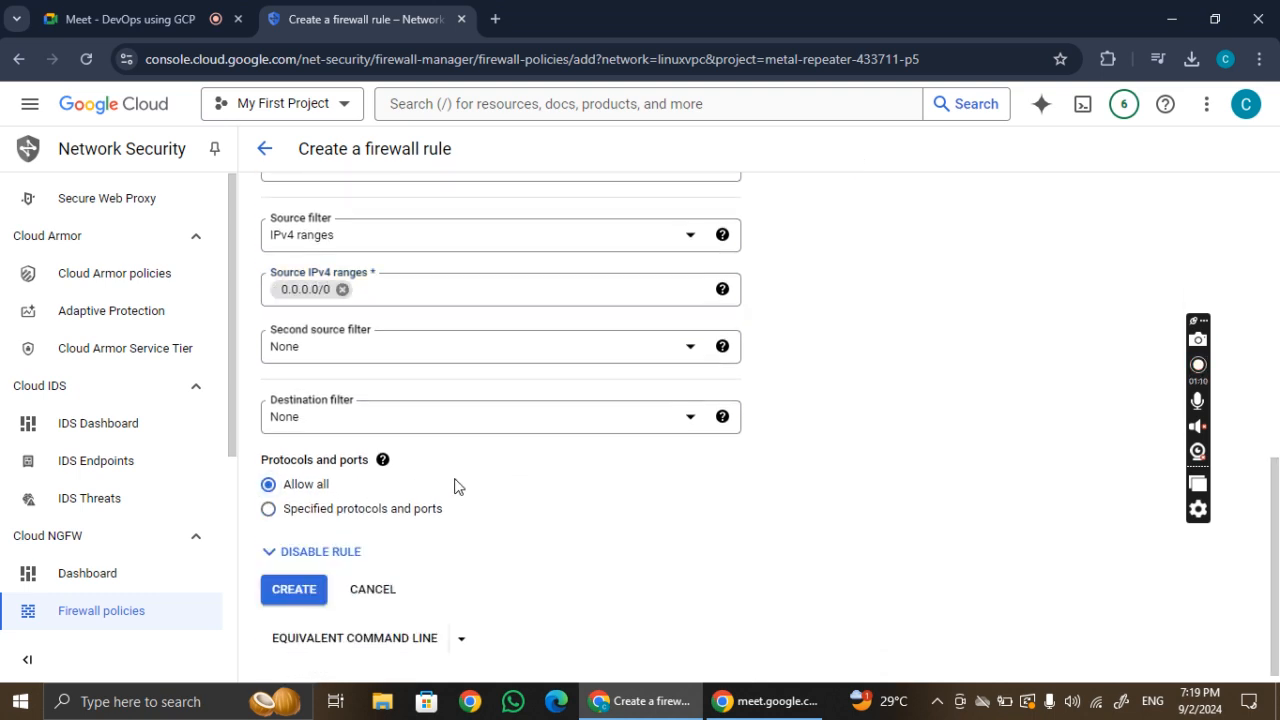
{"action": "left_click", "coordinate": [295, 579]}
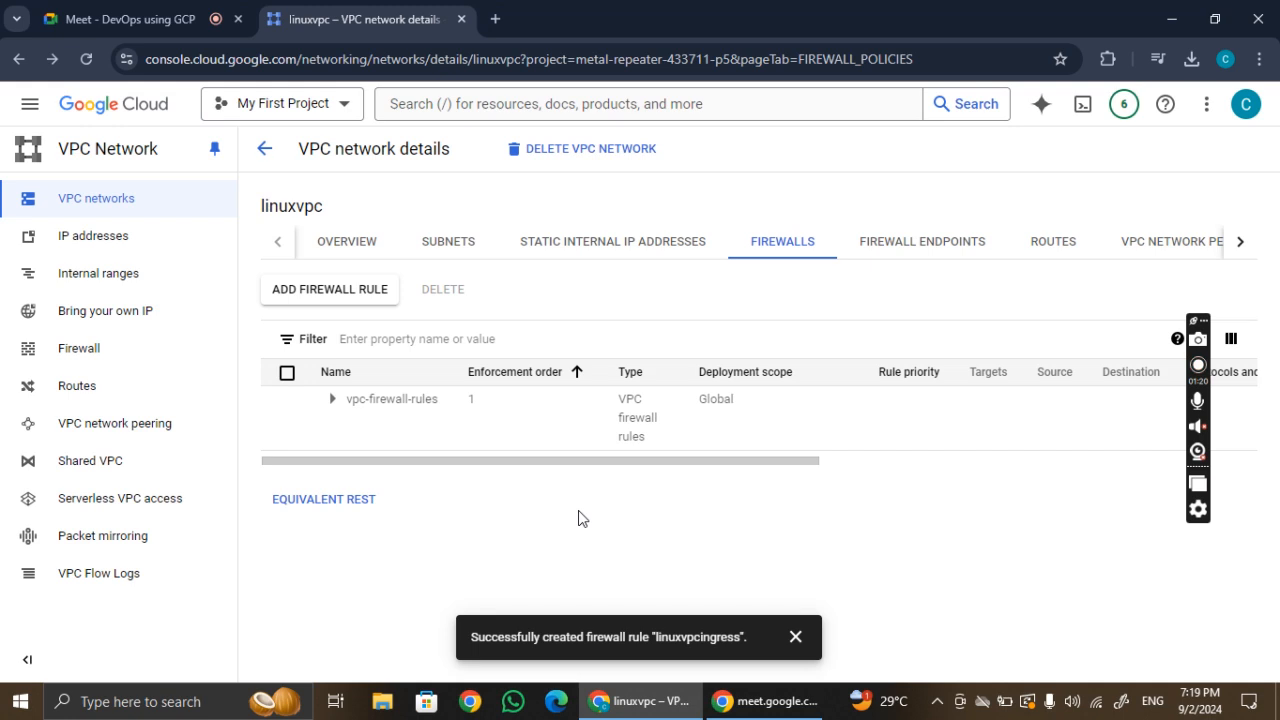
{"action": "left_click", "coordinate": [331, 399]}
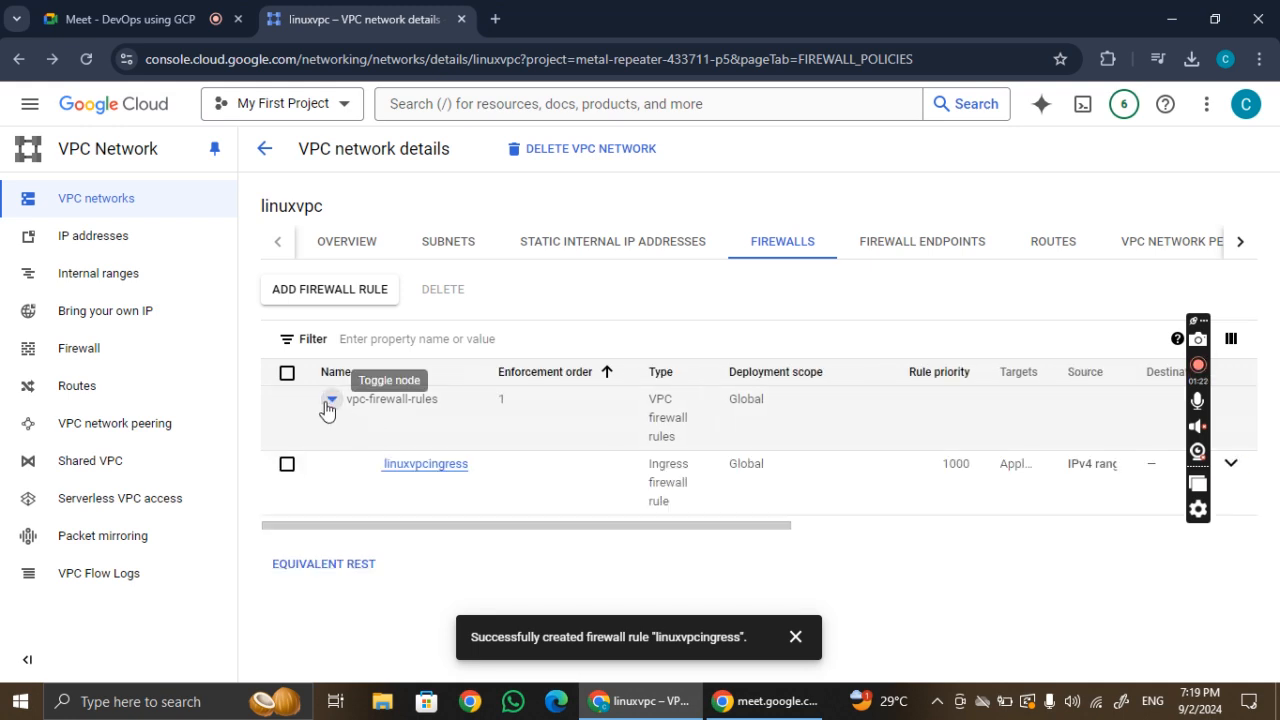
{"action": "left_click", "coordinate": [331, 399]}
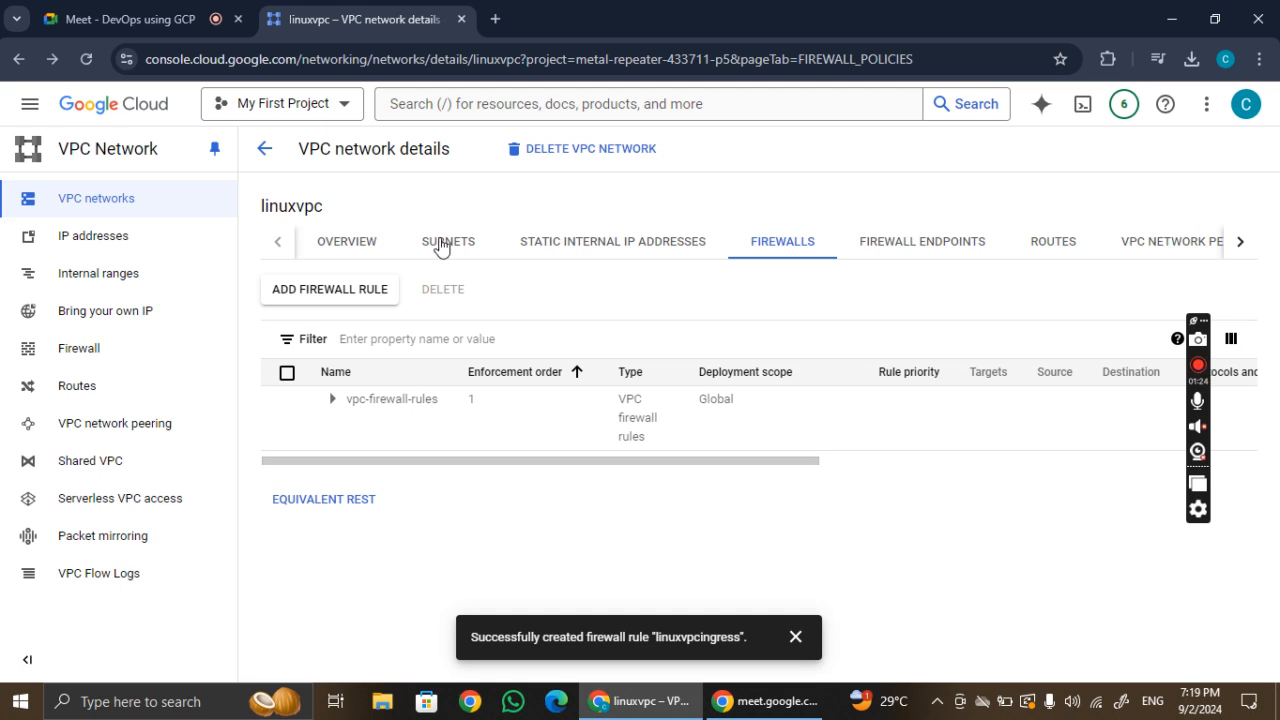
Start another firewall rule for linuxvpc and name it linuxvpcegress.
{"action": "left_click", "coordinate": [336, 300]}
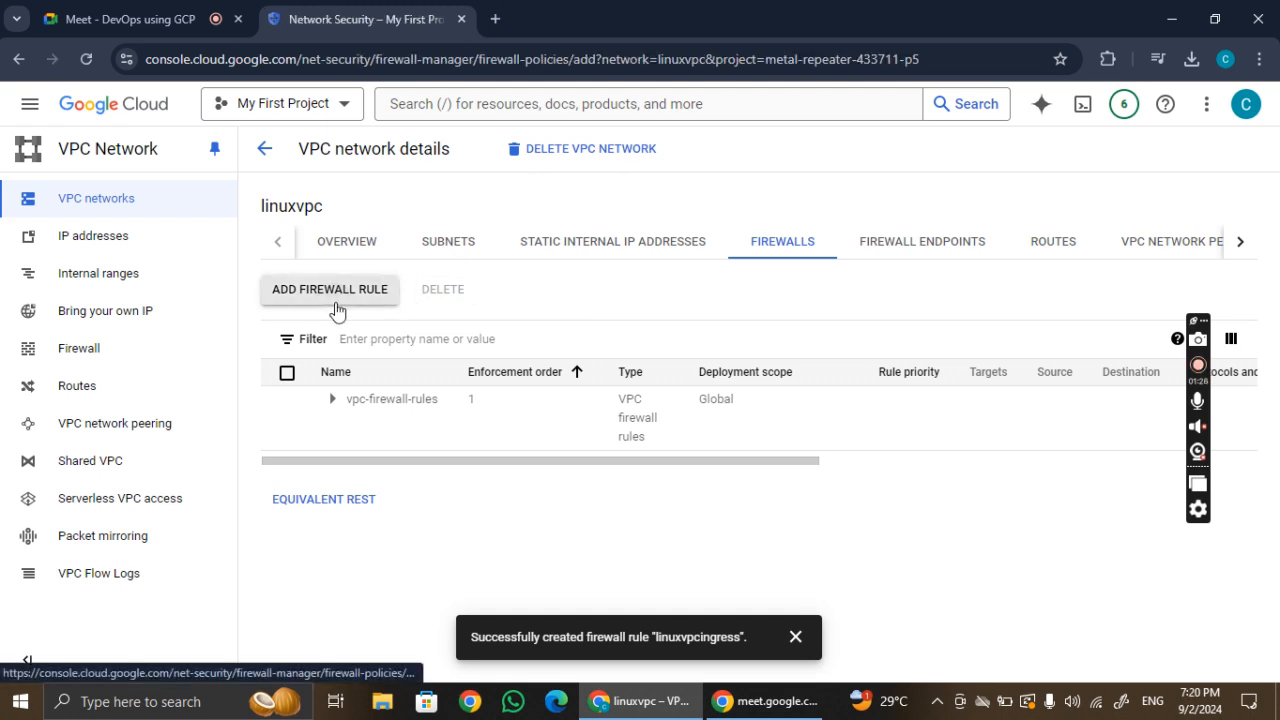
{"action": "left_click", "coordinate": [340, 277]}
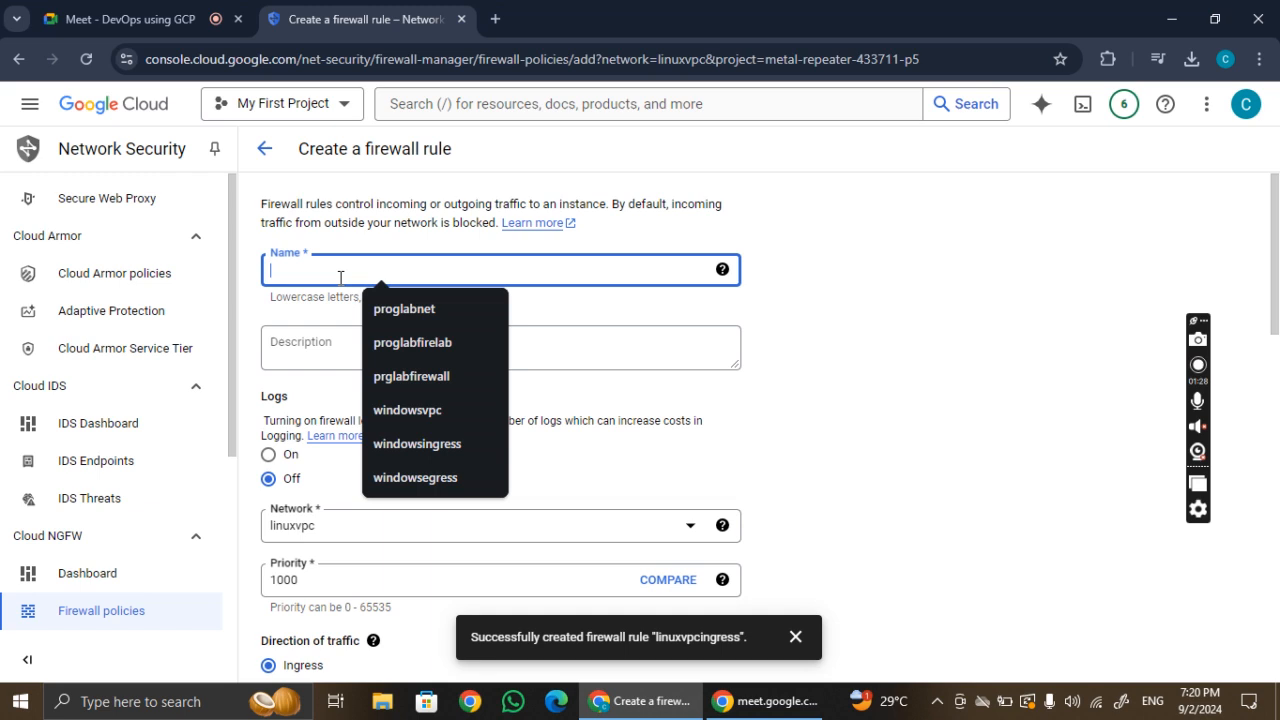
{"action": "type", "text": "l"}
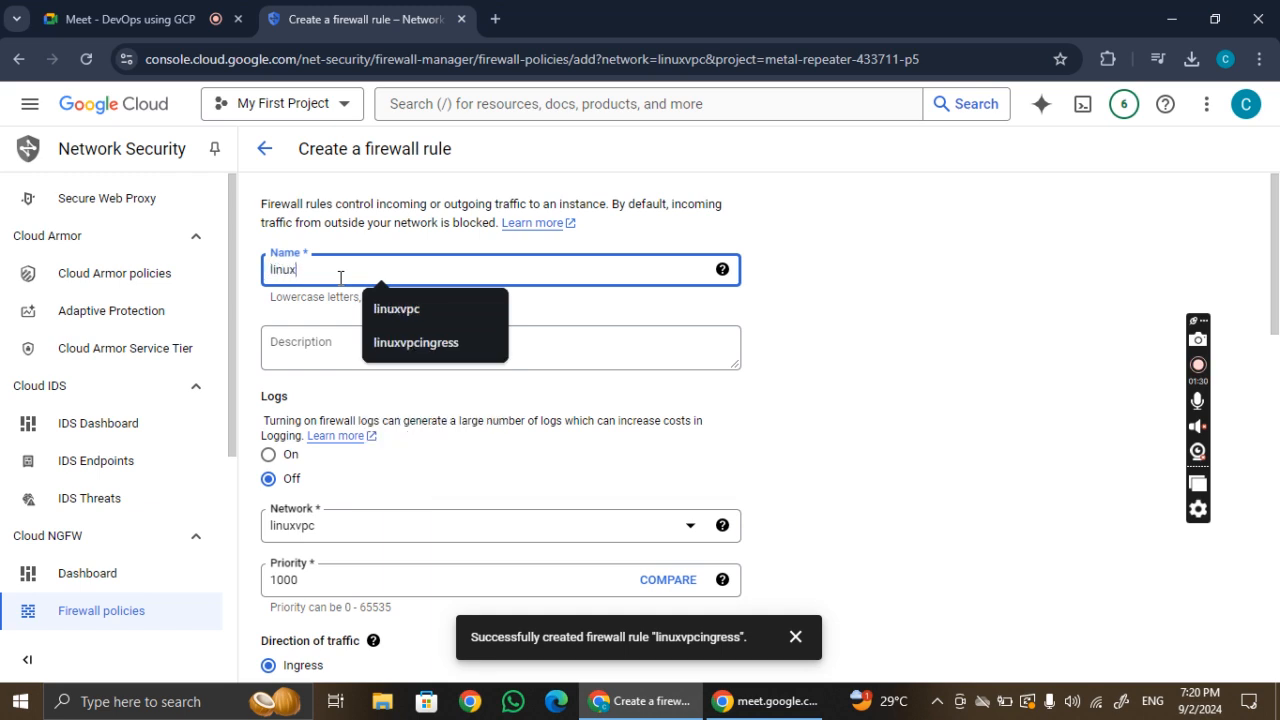
{"action": "type", "text": "inux"}
{"action": "left_click", "coordinate": [392, 335]}
{"action": "left_click_drag", "start_coordinate": [355, 270], "coordinate": [335, 270]}
{"action": "left_click", "coordinate": [325, 270]}
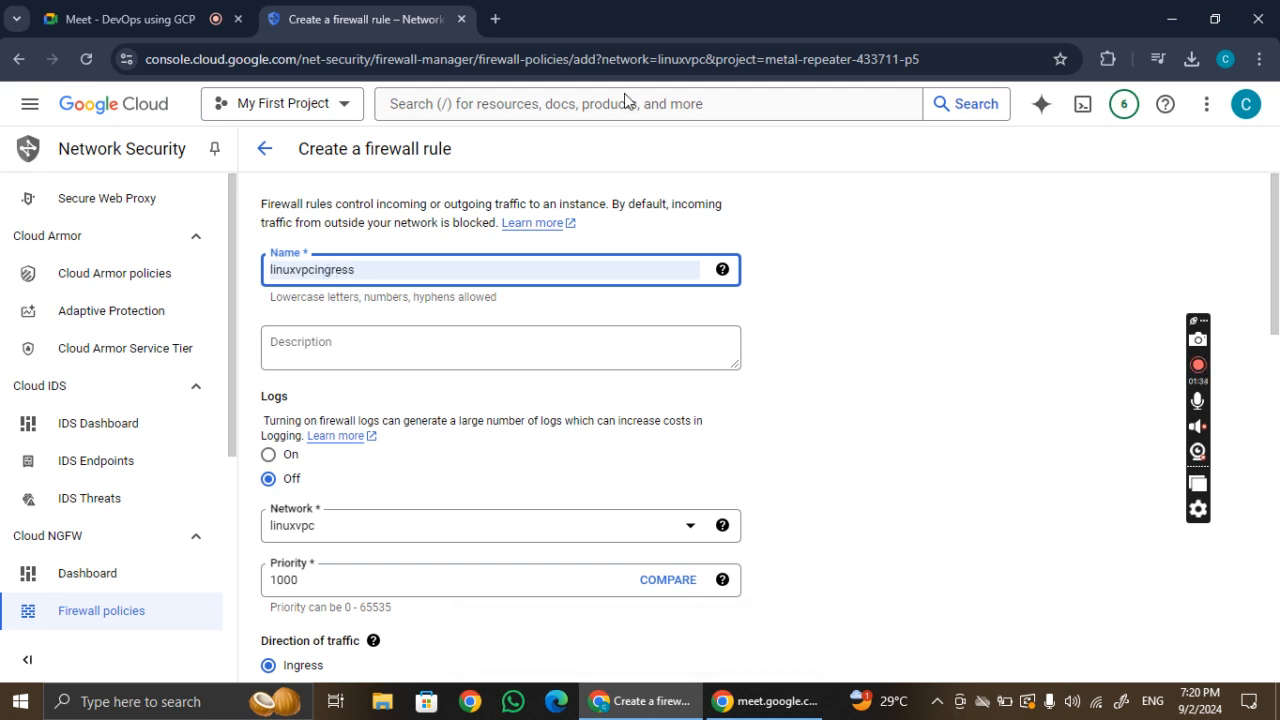
{"action": "key", "text": "BackSpace"}
{"action": "key", "text": "BackSpace"}
{"action": "type", "text": "e"}
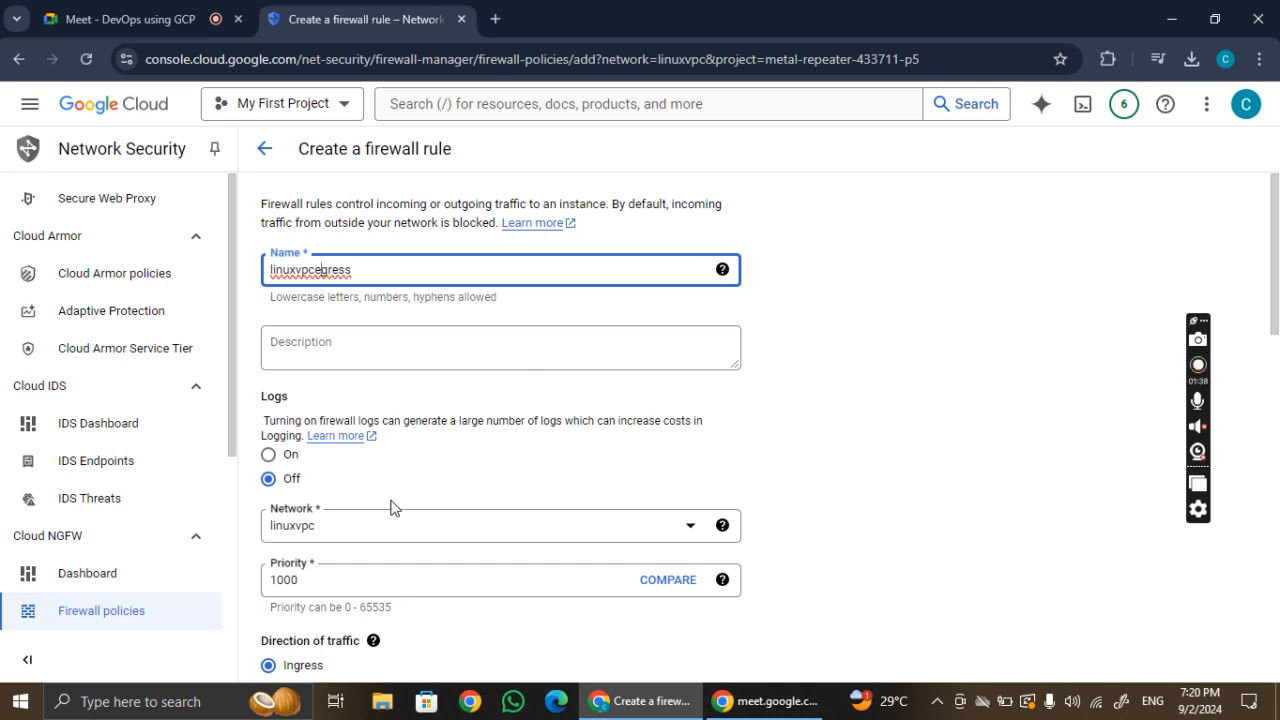
Set the rule's direction to Egress, its targets to all instances in the network, and the destination IPv4 range to 0.0.0.0/0.
{"action": "scroll", "coordinate": [391, 508], "scroll_direction": "down", "scroll_amount": 3}
{"action": "left_click", "coordinate": [307, 410]}
{"action": "scroll", "coordinate": [406, 554], "scroll_direction": "down", "scroll_amount": 3}
{"action": "left_click", "coordinate": [394, 257]}
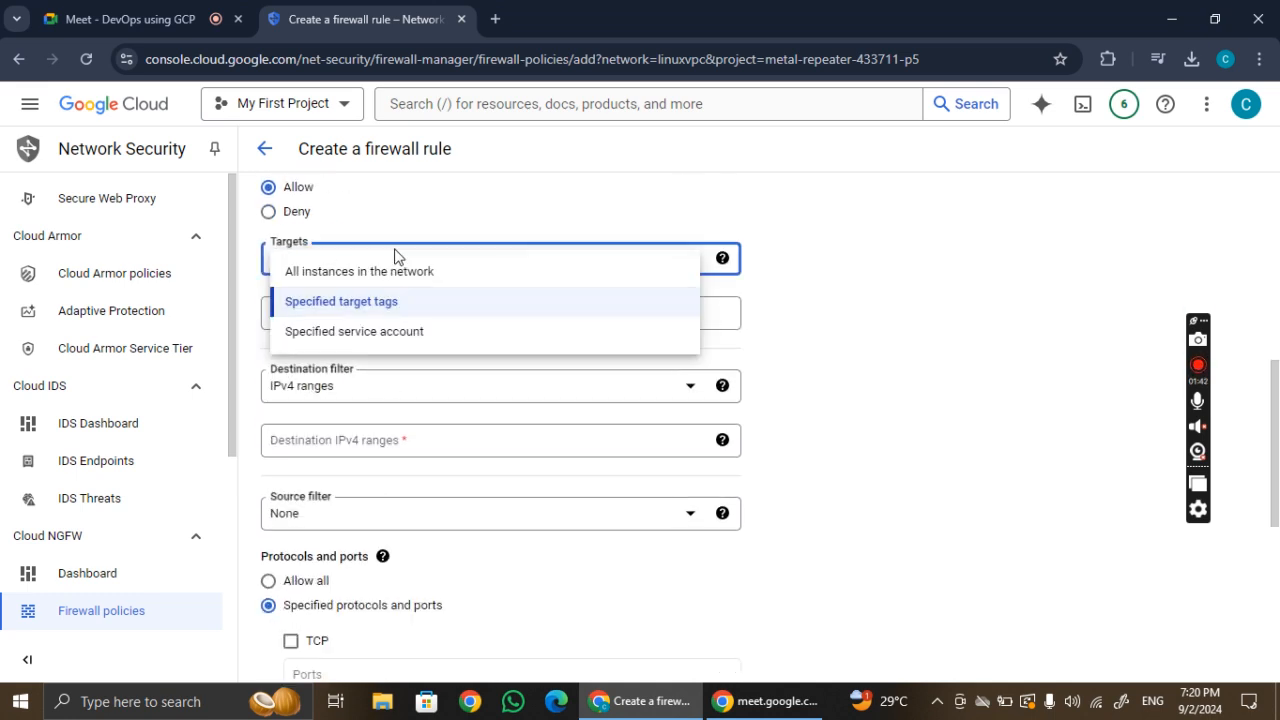
{"action": "left_click", "coordinate": [341, 268]}
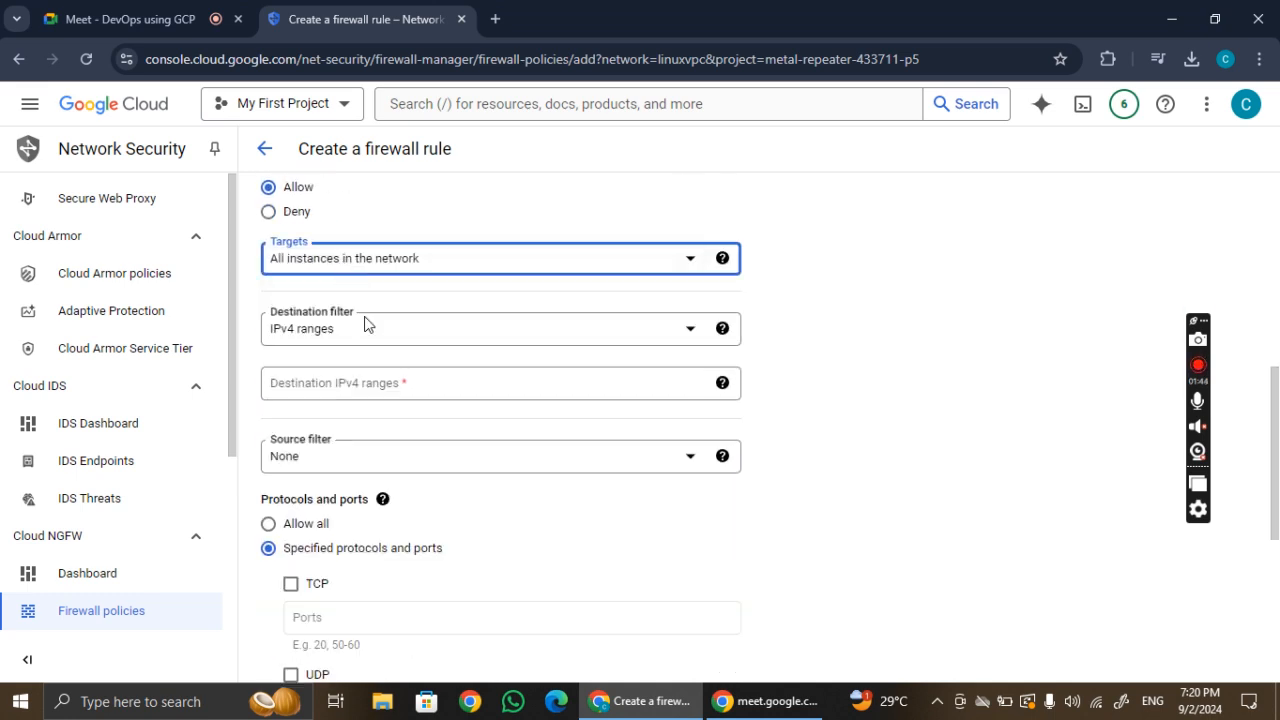
{"action": "left_click", "coordinate": [395, 384]}
{"action": "type", "text": "0.0.0.0/0"}
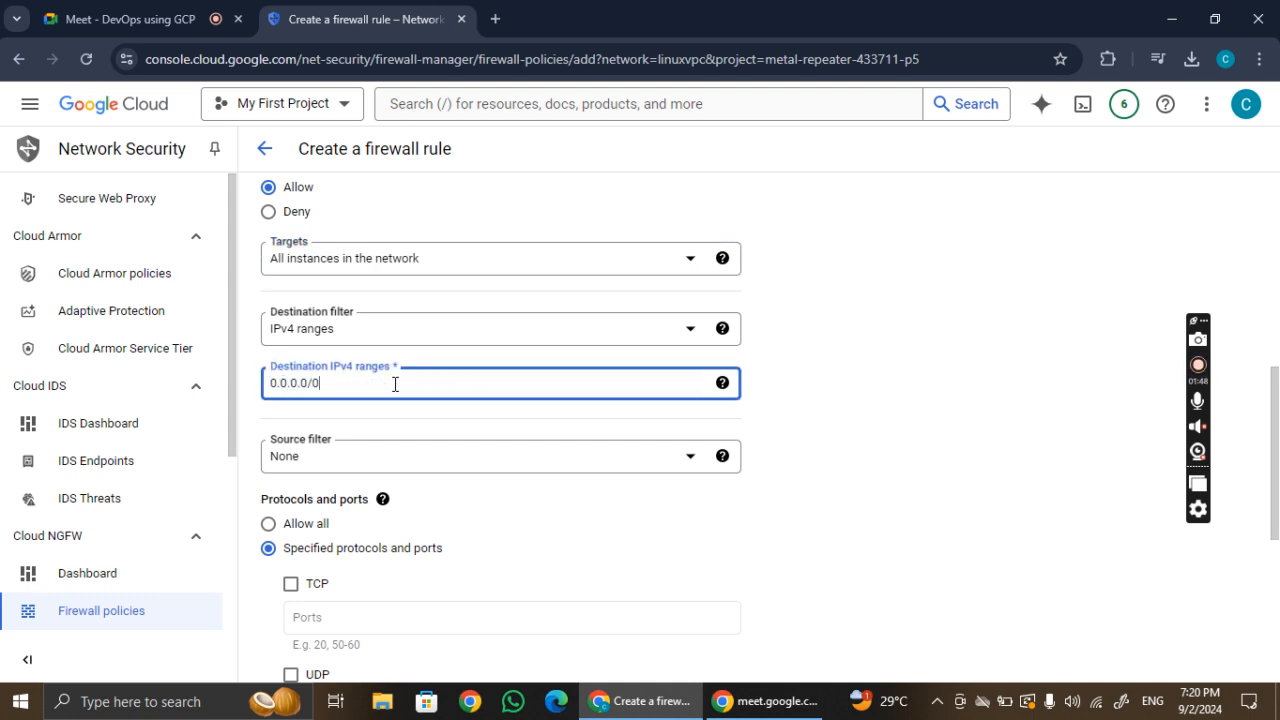
Allow all protocols and ports for the egress rule and create it.
{"action": "scroll", "coordinate": [369, 424], "scroll_direction": "down", "scroll_amount": 2}
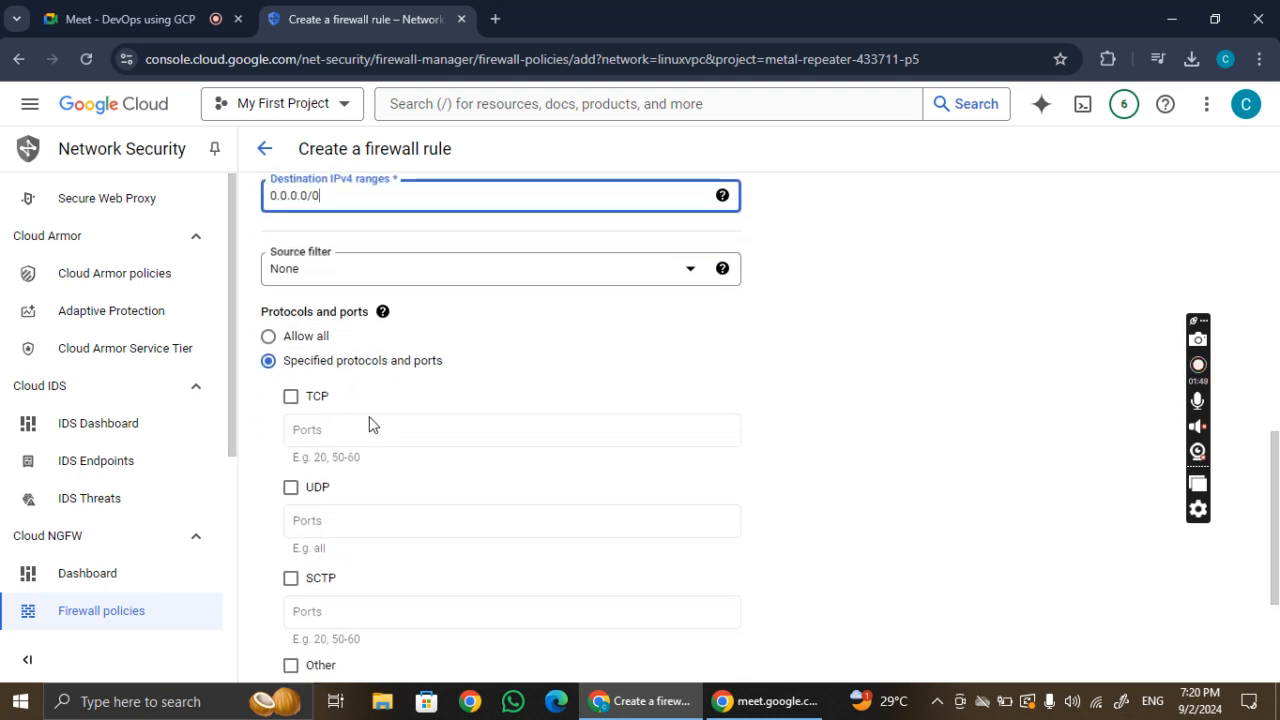
{"action": "left_click", "coordinate": [308, 340]}
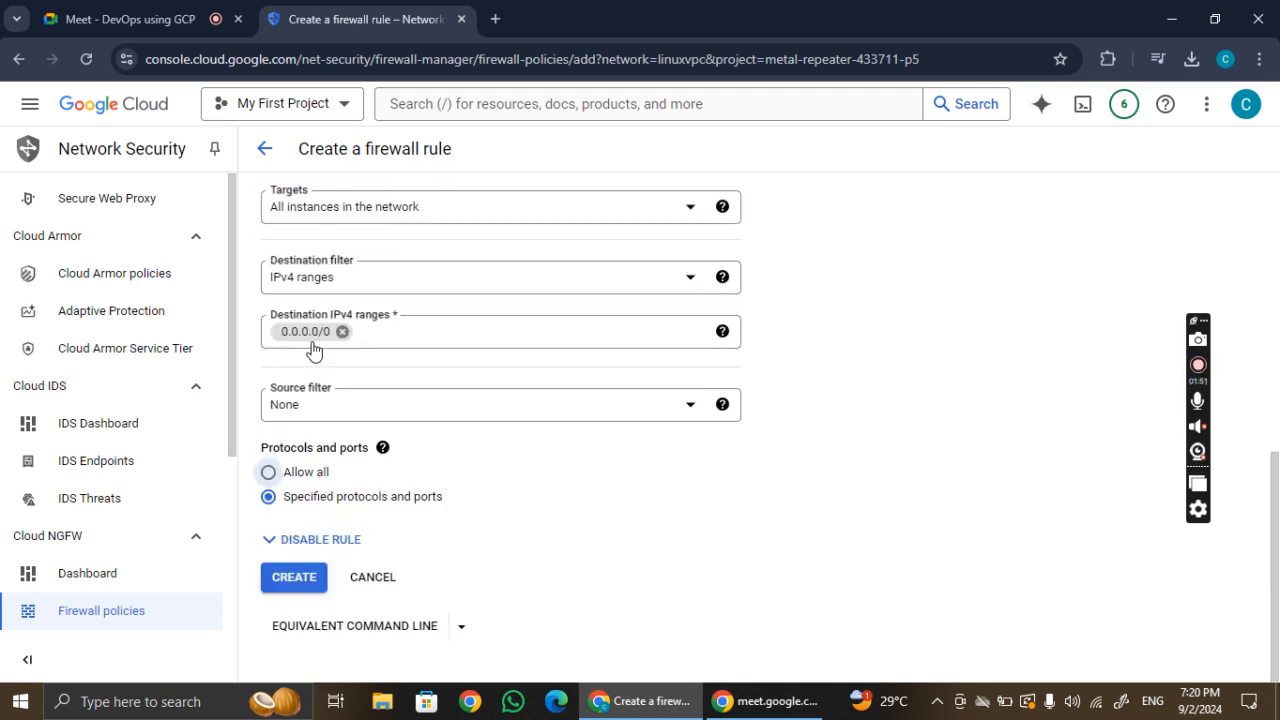
{"action": "left_click", "coordinate": [297, 588]}
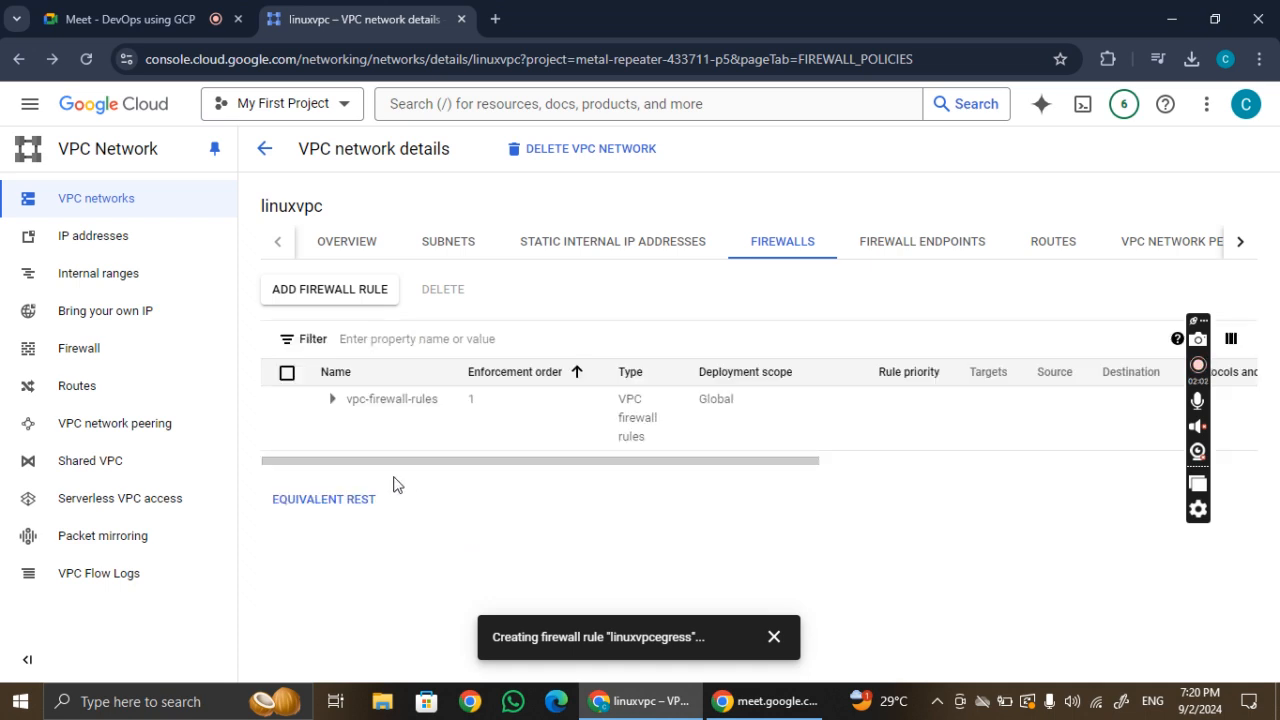
Expand vpc-firewall-rules and review the details of linuxvpc's ingress and egress rules.
{"action": "left_click", "coordinate": [332, 398]}
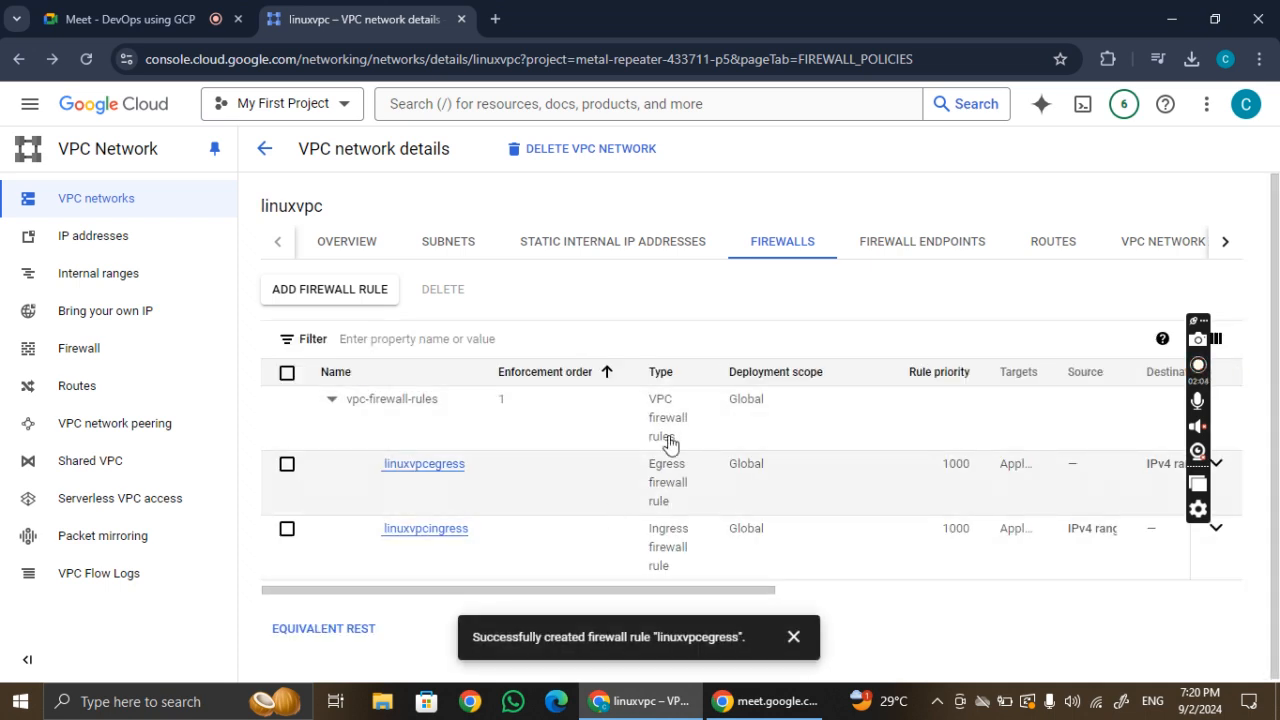
{"action": "left_click_drag", "start_coordinate": [716, 597], "coordinate": [1098, 583]}
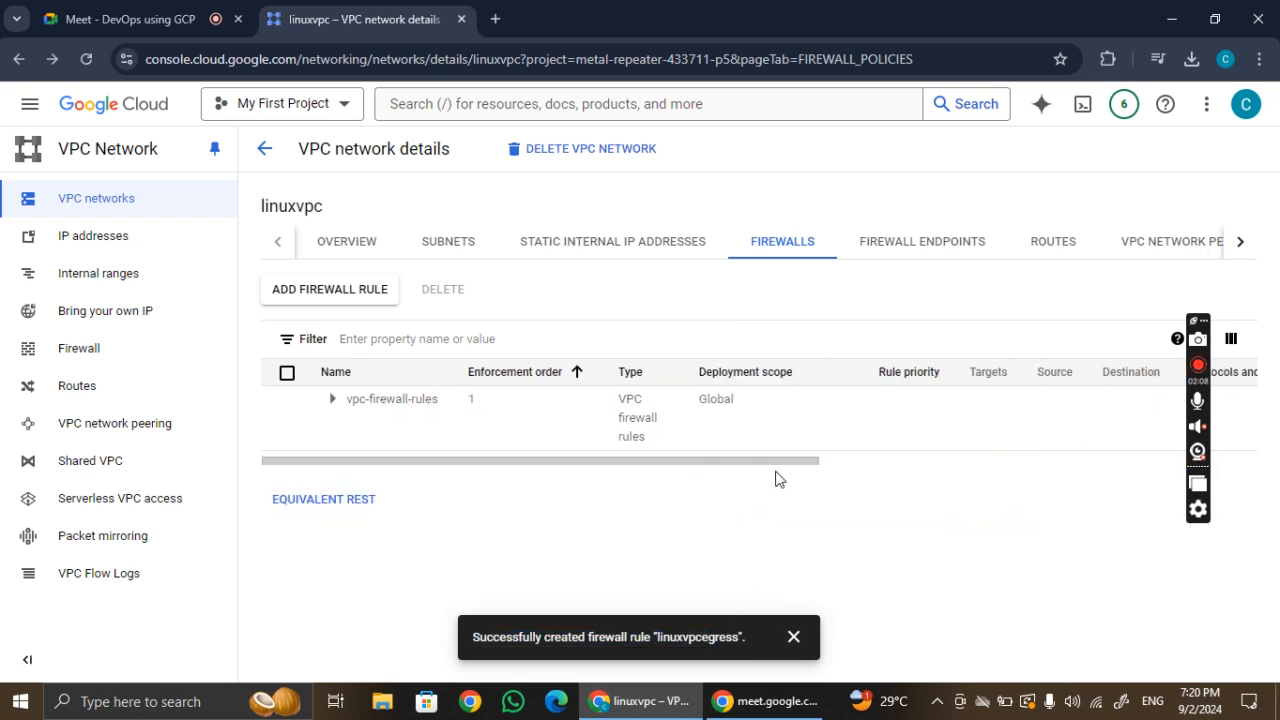
{"action": "left_click_drag", "start_coordinate": [620, 463], "coordinate": [431, 460]}
{"action": "left_click", "coordinate": [332, 398]}
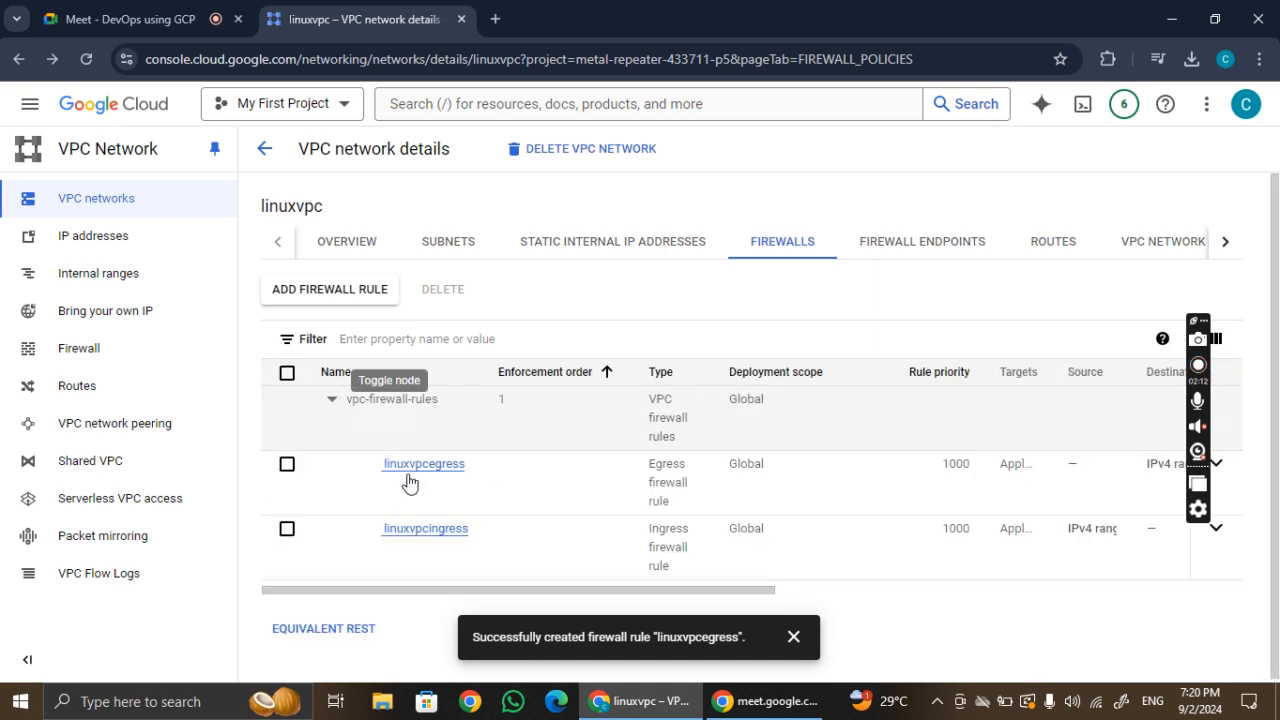
{"action": "left_click_drag", "start_coordinate": [712, 591], "coordinate": [541, 628]}
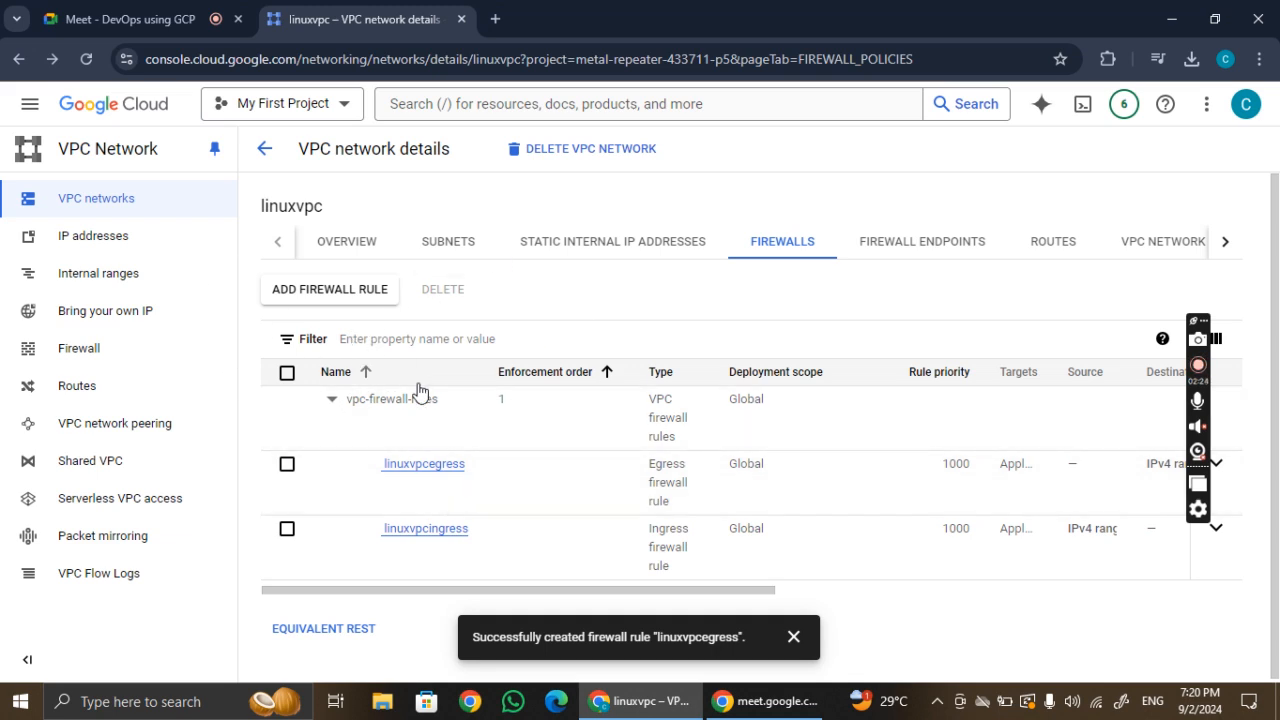
Open the VM instances page of Compute Engine.
{"action": "left_click", "coordinate": [30, 108]}
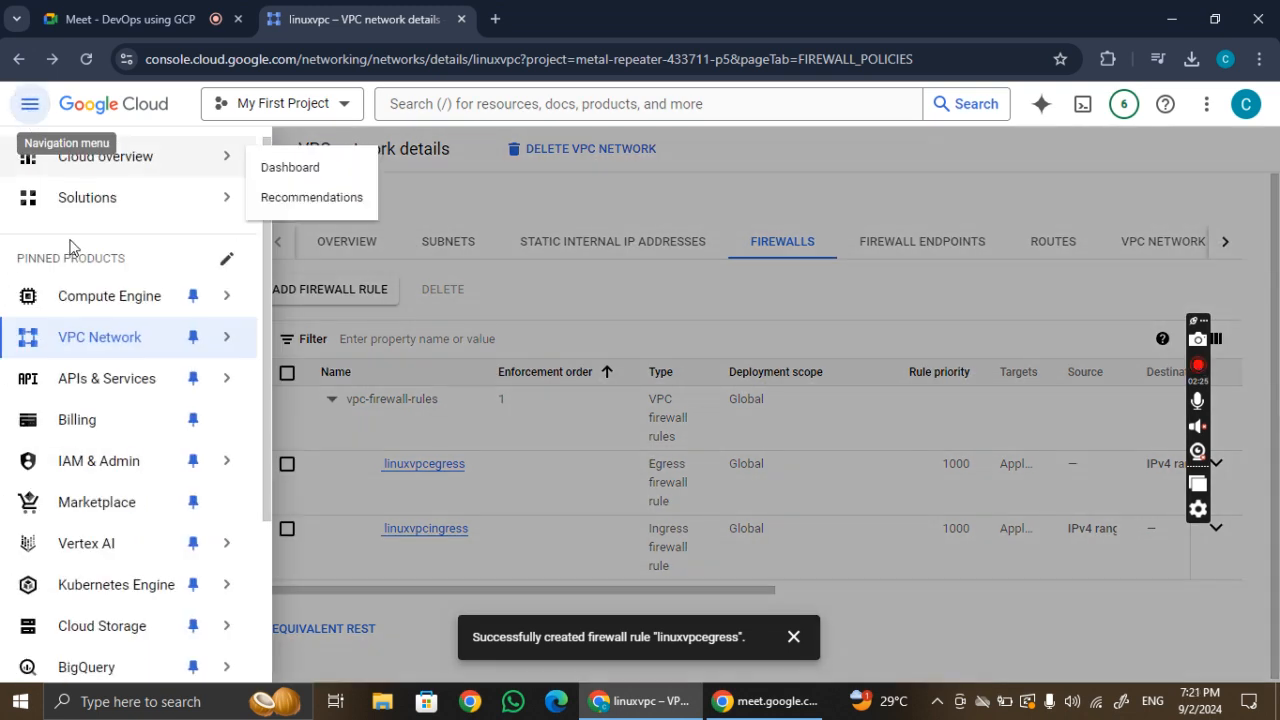
{"action": "mouse_move", "coordinate": [140, 298]}
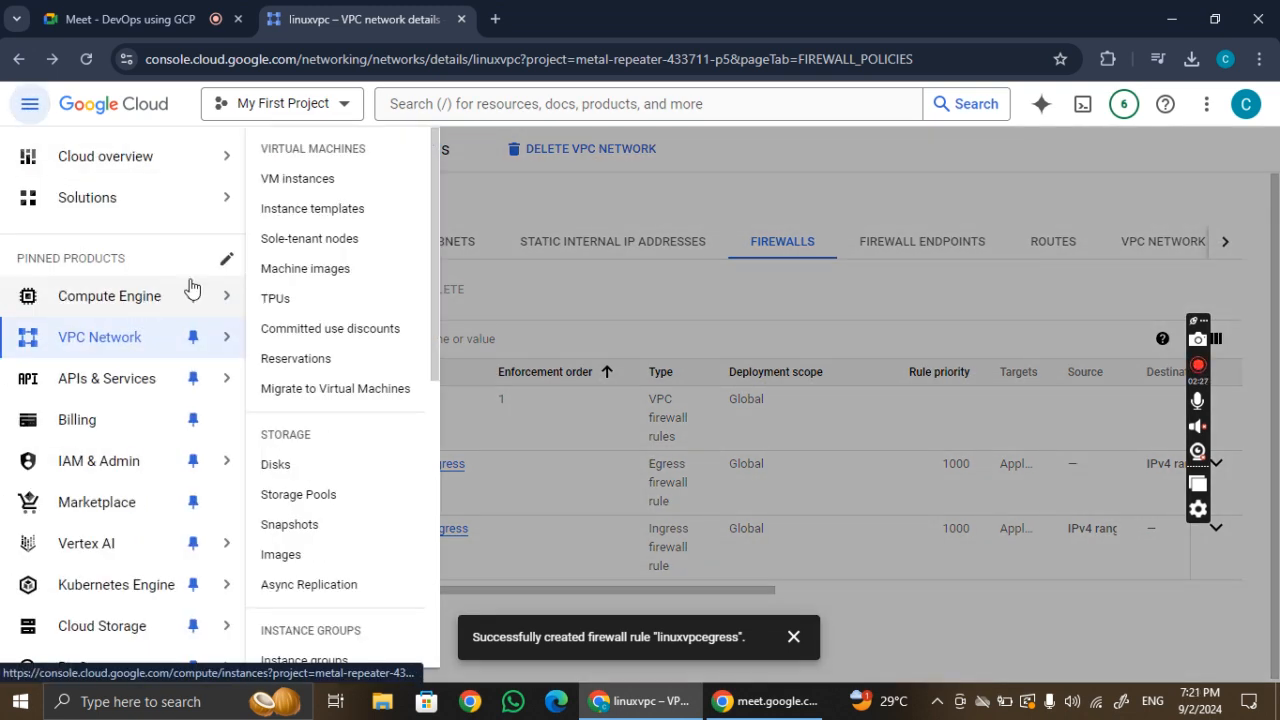
{"action": "left_click", "coordinate": [318, 191]}
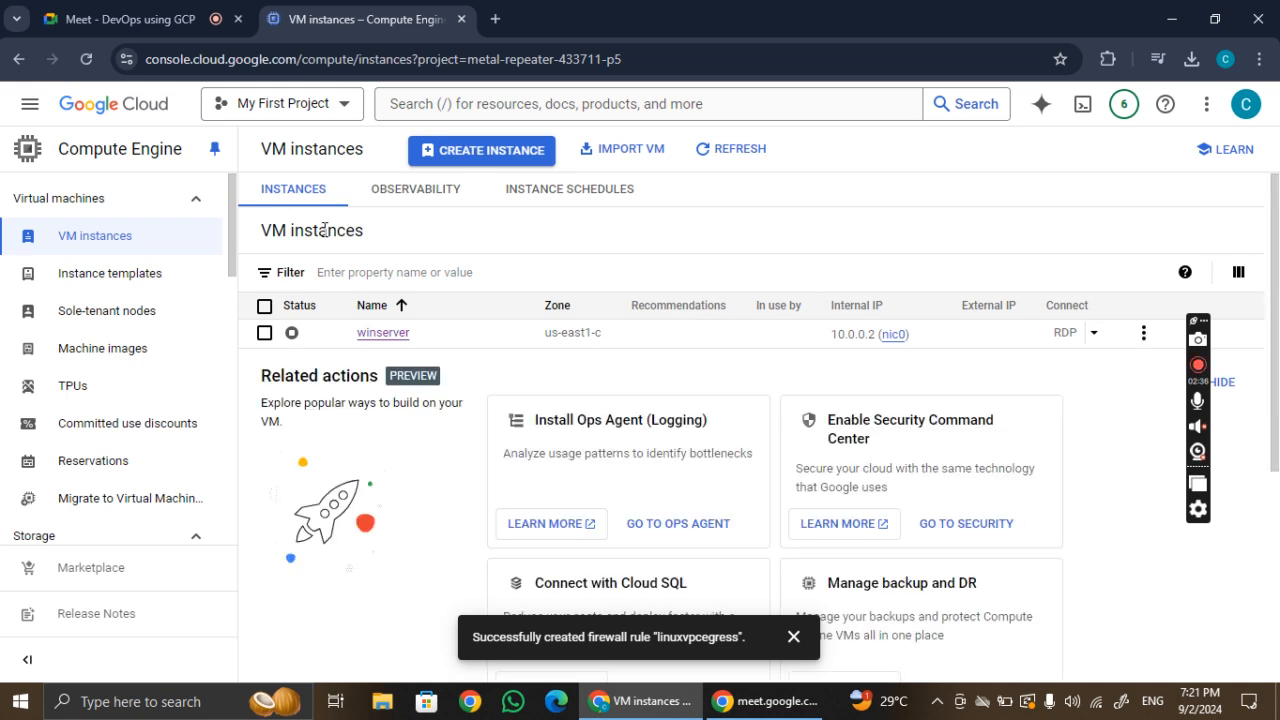
Start creating a new VM instance from scratch and name it linuxserver.
{"action": "left_click", "coordinate": [483, 155]}
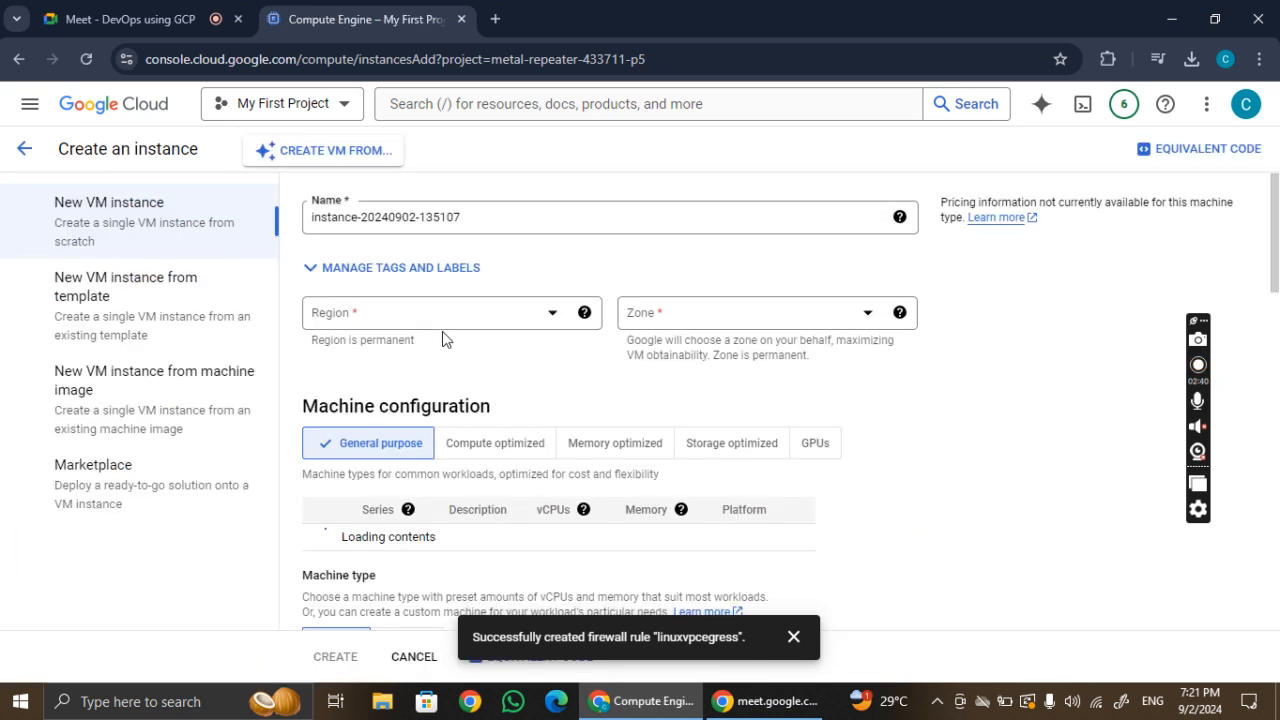
{"action": "left_click", "coordinate": [480, 217]}
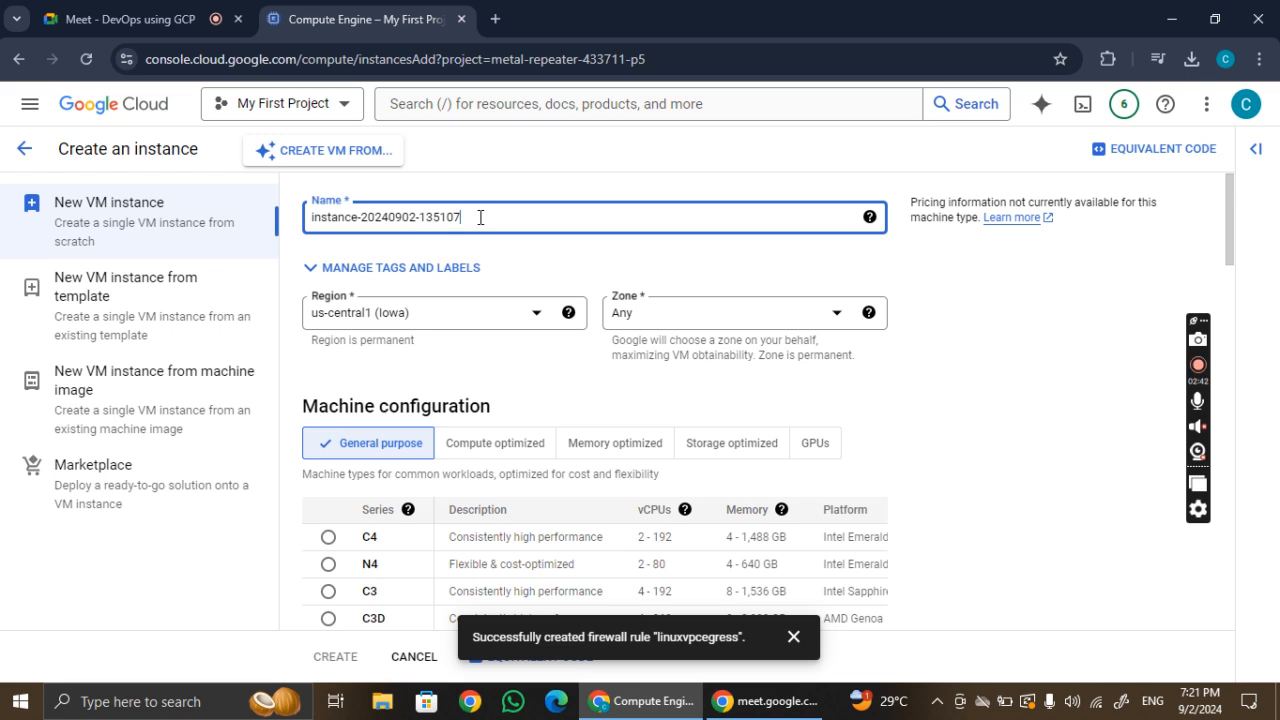
{"action": "left_click_drag", "start_coordinate": [465, 218], "coordinate": [290, 218]}
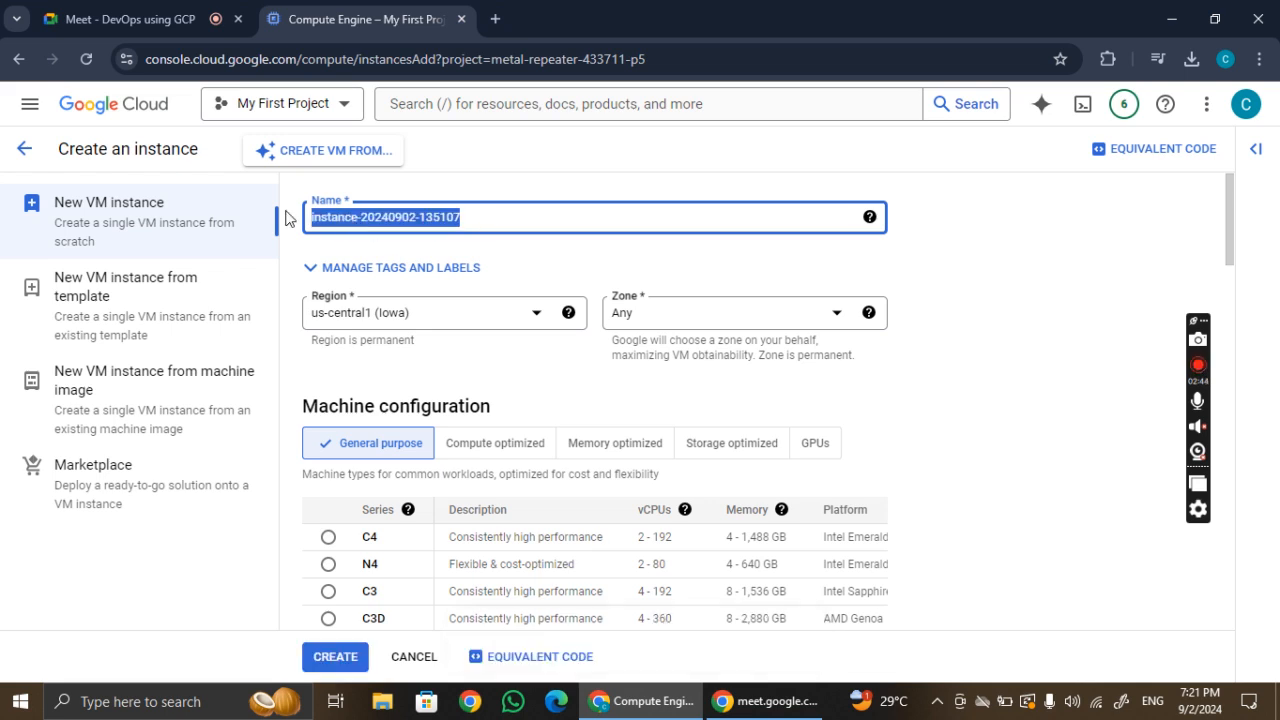
{"action": "type", "text": "linuxserver"}
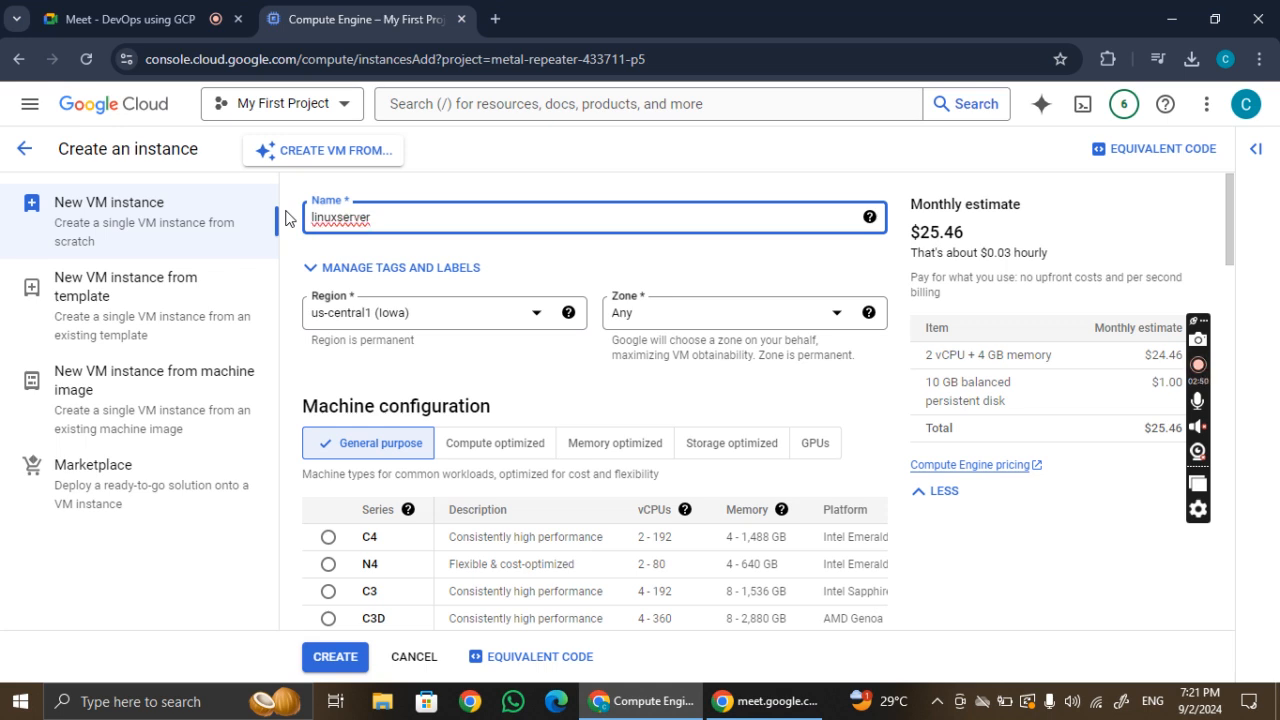
Change the boot disk's operating system to CentOS, keeping CentOS Stream 9 and a 20 GB balanced persistent disk.
{"action": "scroll", "coordinate": [444, 330], "scroll_direction": "down", "scroll_amount": 8}
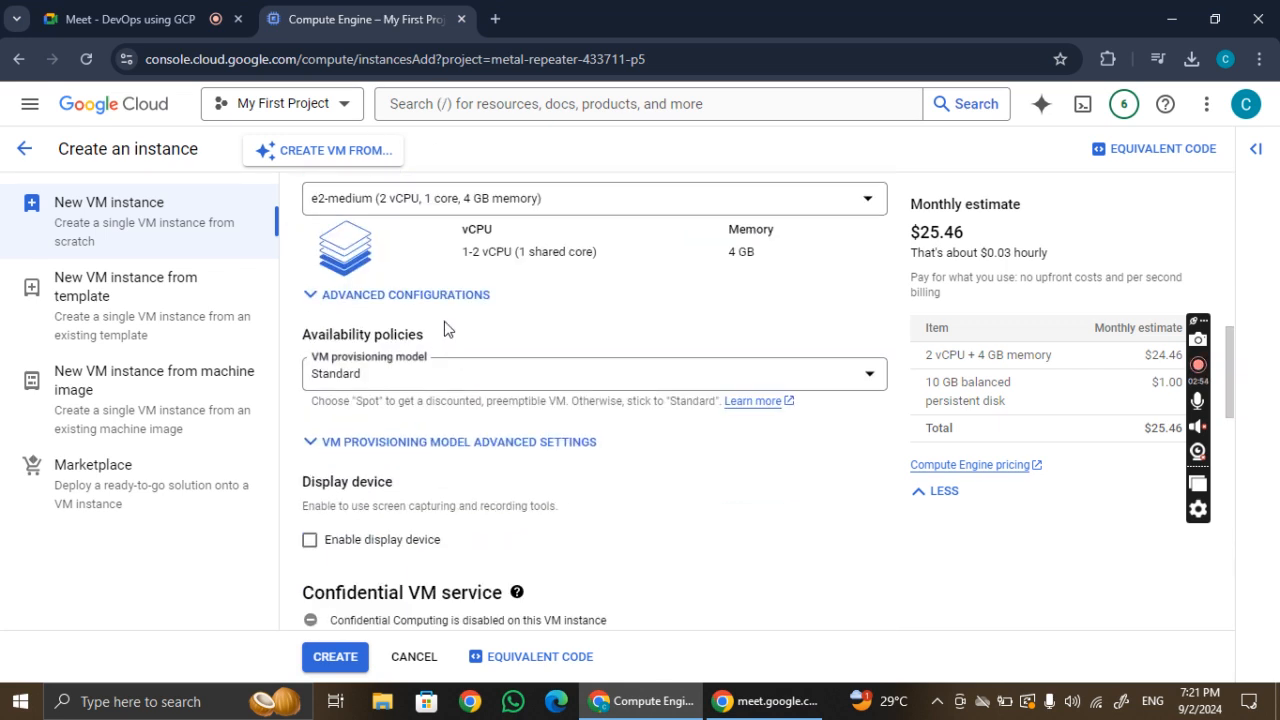
{"action": "scroll", "coordinate": [445, 329], "scroll_direction": "down", "scroll_amount": 5}
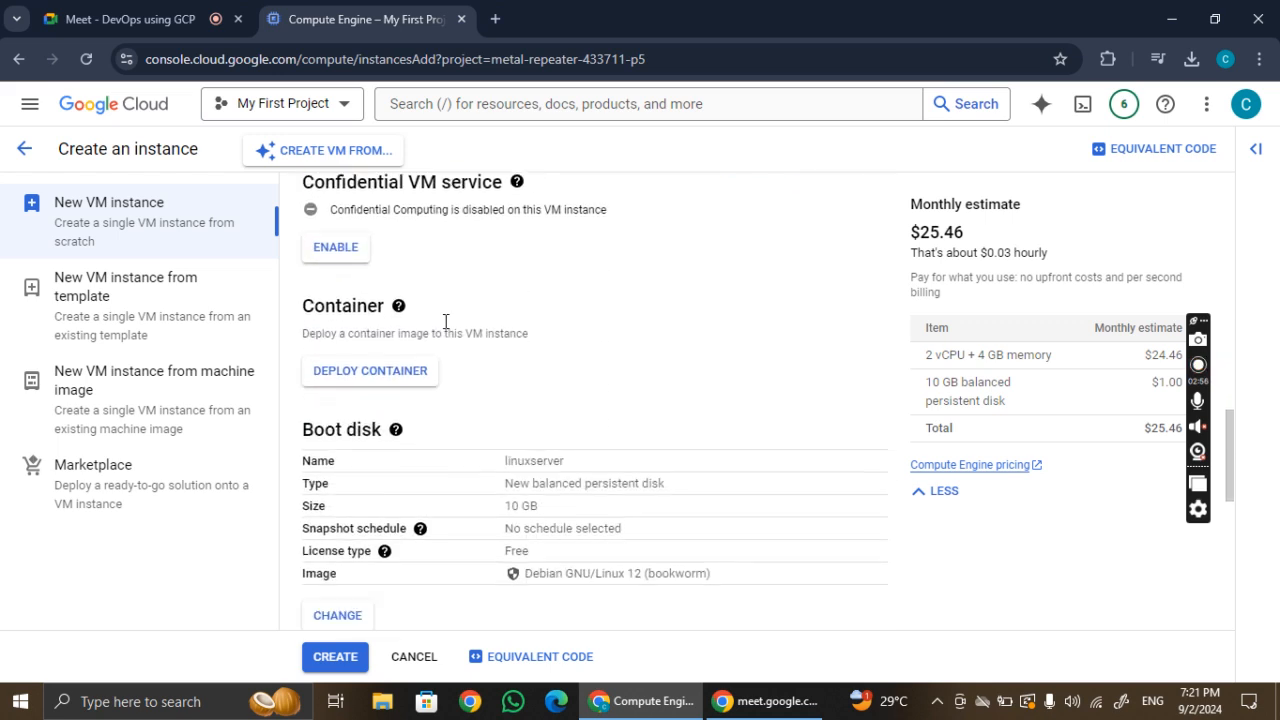
{"action": "scroll", "coordinate": [445, 321], "scroll_direction": "down", "scroll_amount": 1}
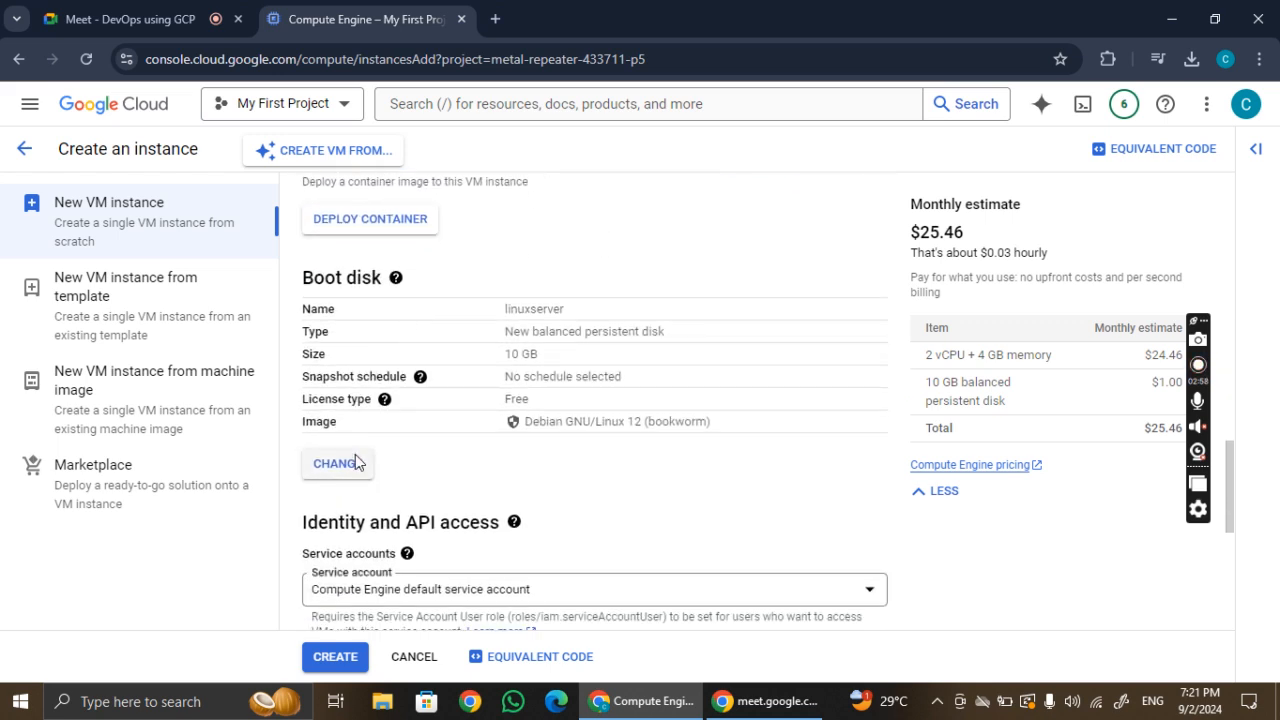
{"action": "left_click", "coordinate": [340, 463]}
{"action": "left_click", "coordinate": [537, 286]}
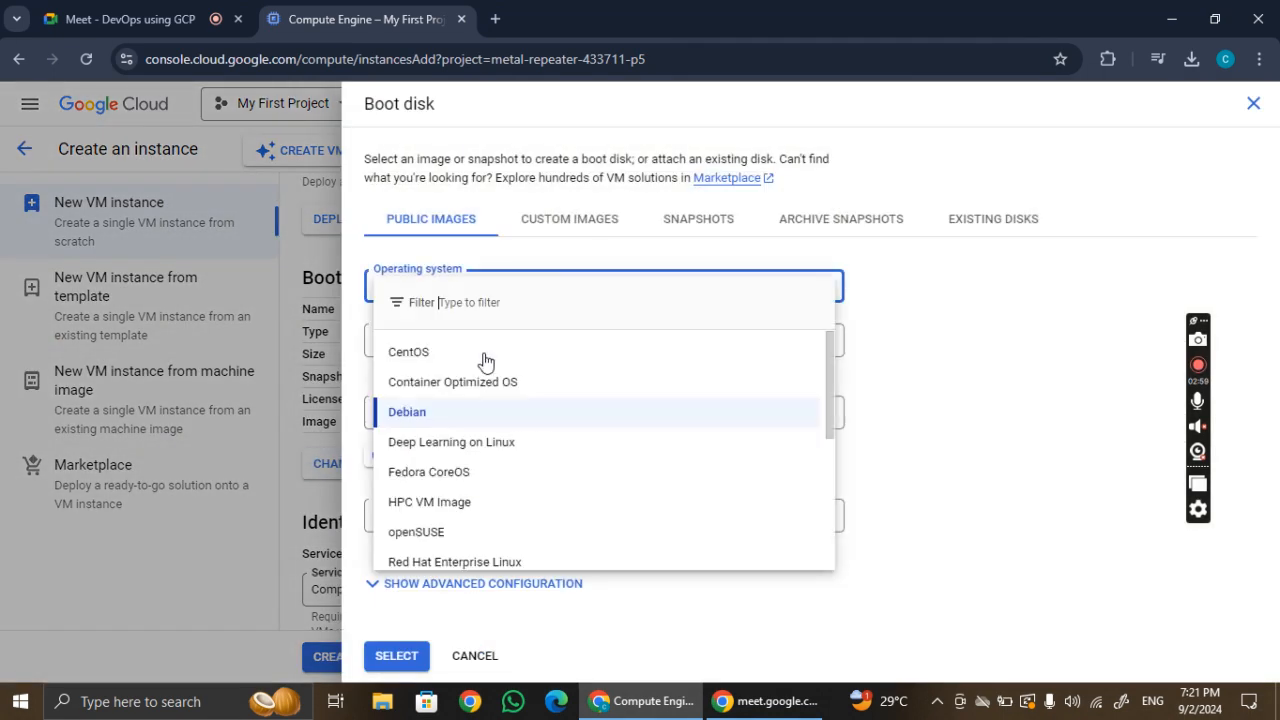
{"action": "left_click", "coordinate": [472, 354]}
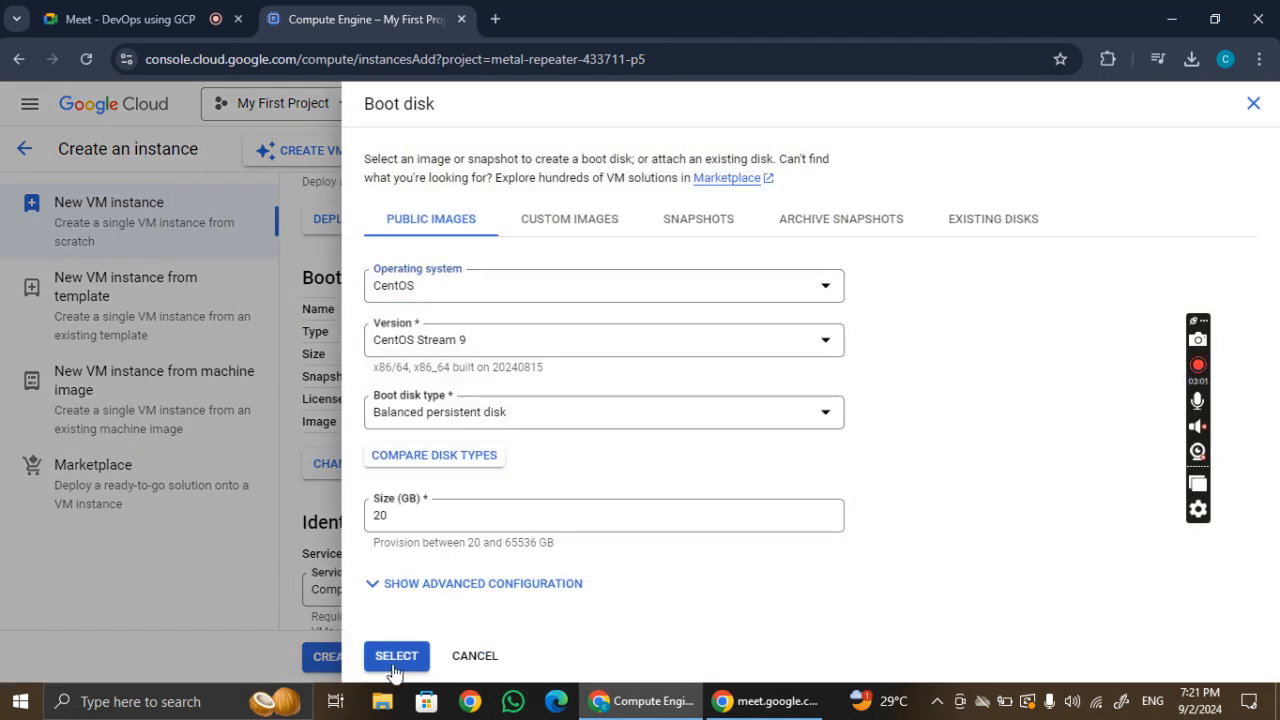
{"action": "left_click", "coordinate": [396, 656]}
Allow HTTP and HTTPS traffic in the instance's firewall settings.
{"action": "scroll", "coordinate": [494, 540], "scroll_direction": "down", "scroll_amount": 5}
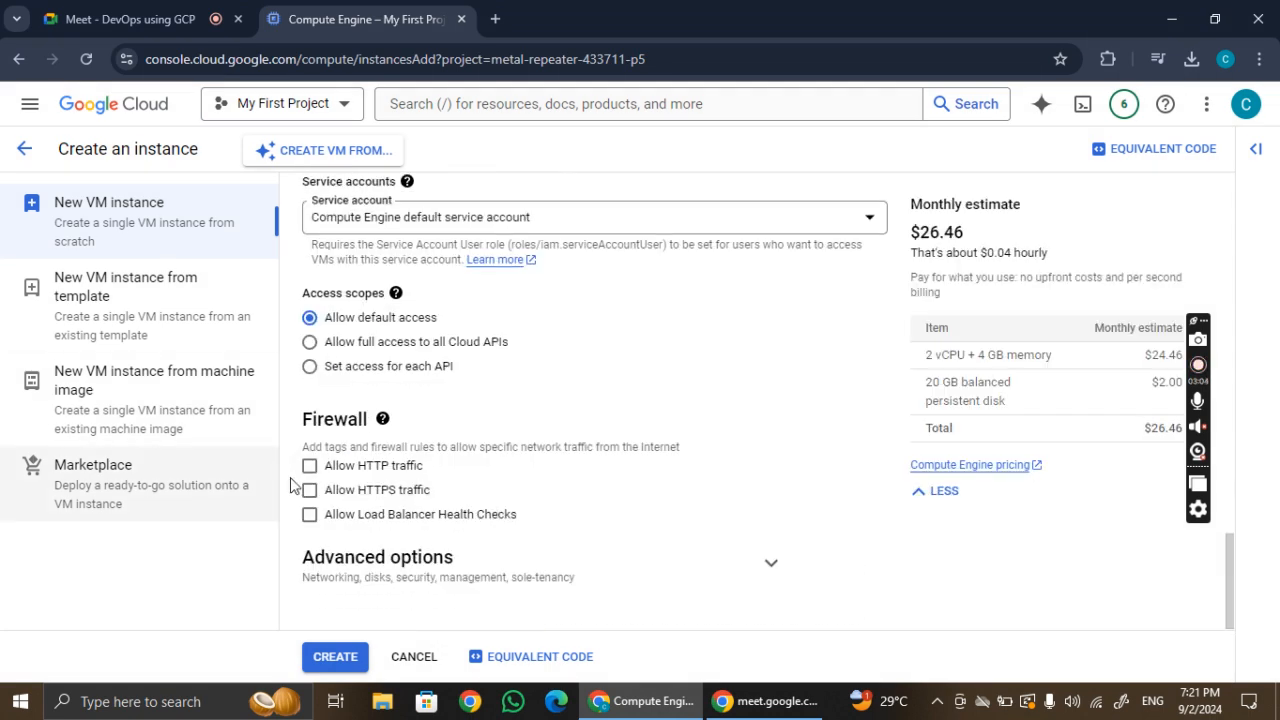
{"action": "left_click", "coordinate": [309, 465]}
{"action": "left_click", "coordinate": [309, 489]}
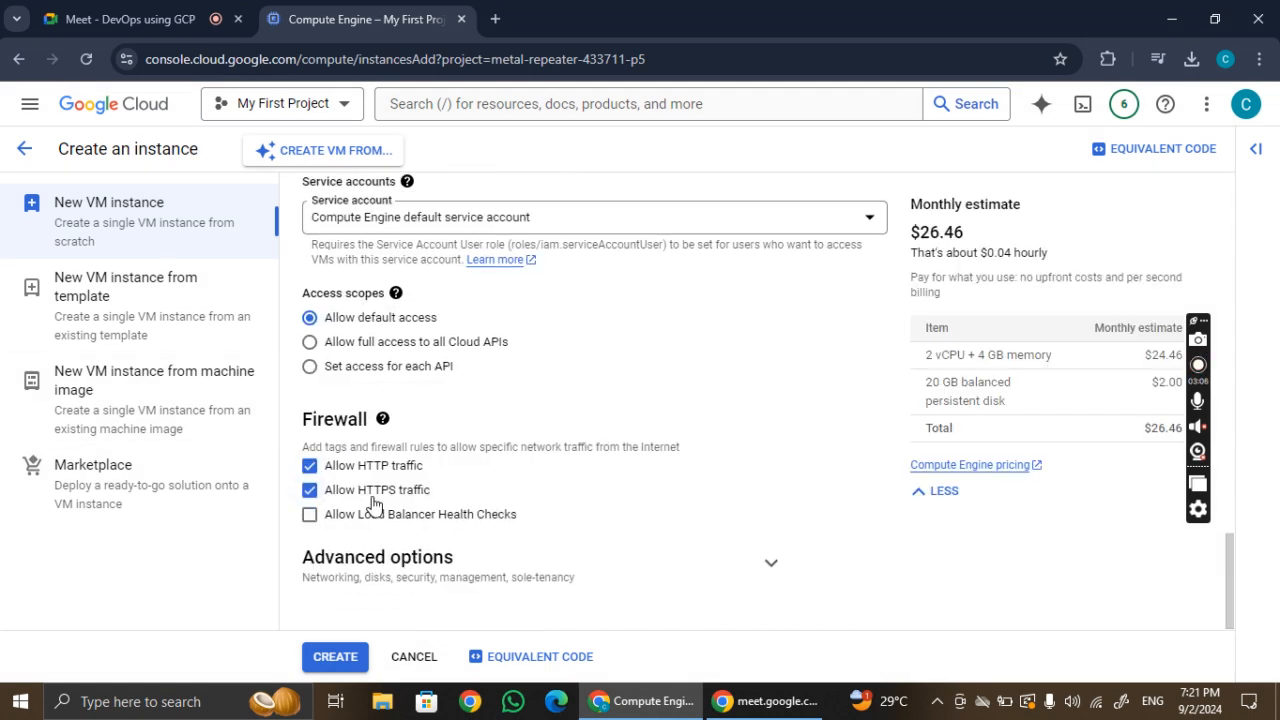
Set the network of the instance's default network interface to linuxvpc in the advanced networking options.
{"action": "left_click", "coordinate": [480, 584]}
{"action": "scroll", "coordinate": [538, 503], "scroll_direction": "down", "scroll_amount": 4}
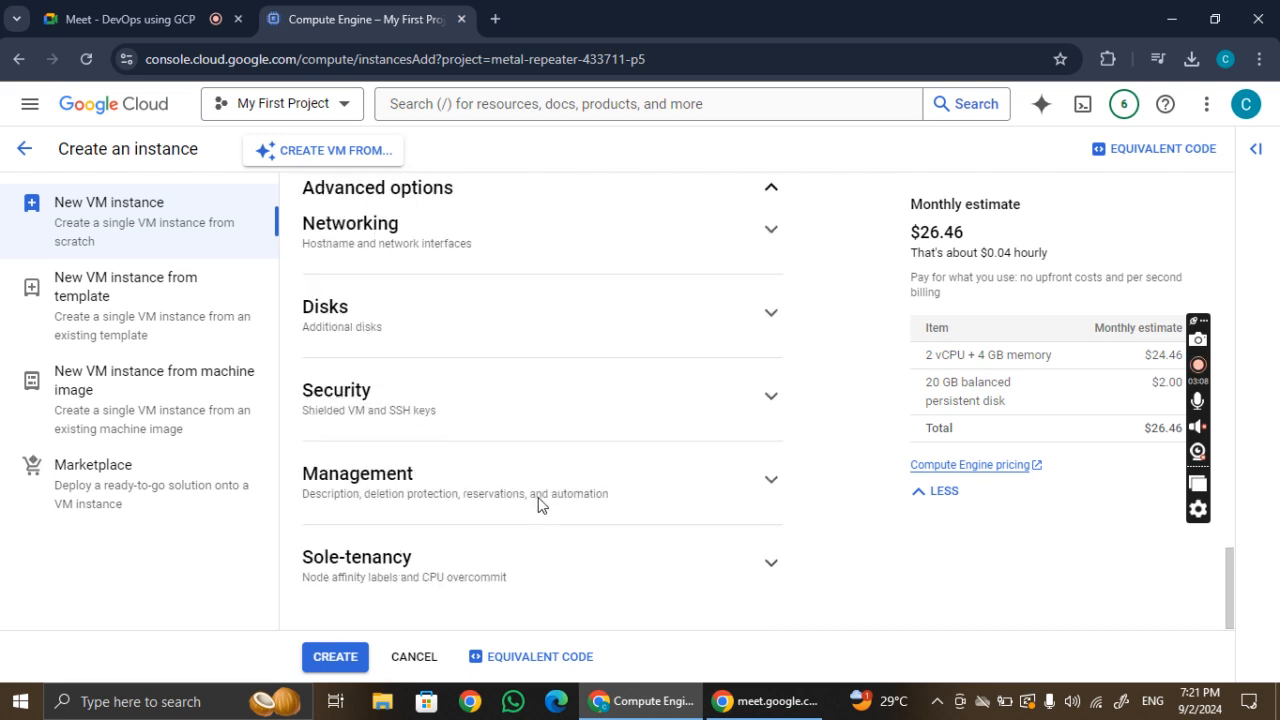
{"action": "left_click", "coordinate": [391, 240]}
{"action": "scroll", "coordinate": [430, 370], "scroll_direction": "down", "scroll_amount": 4}
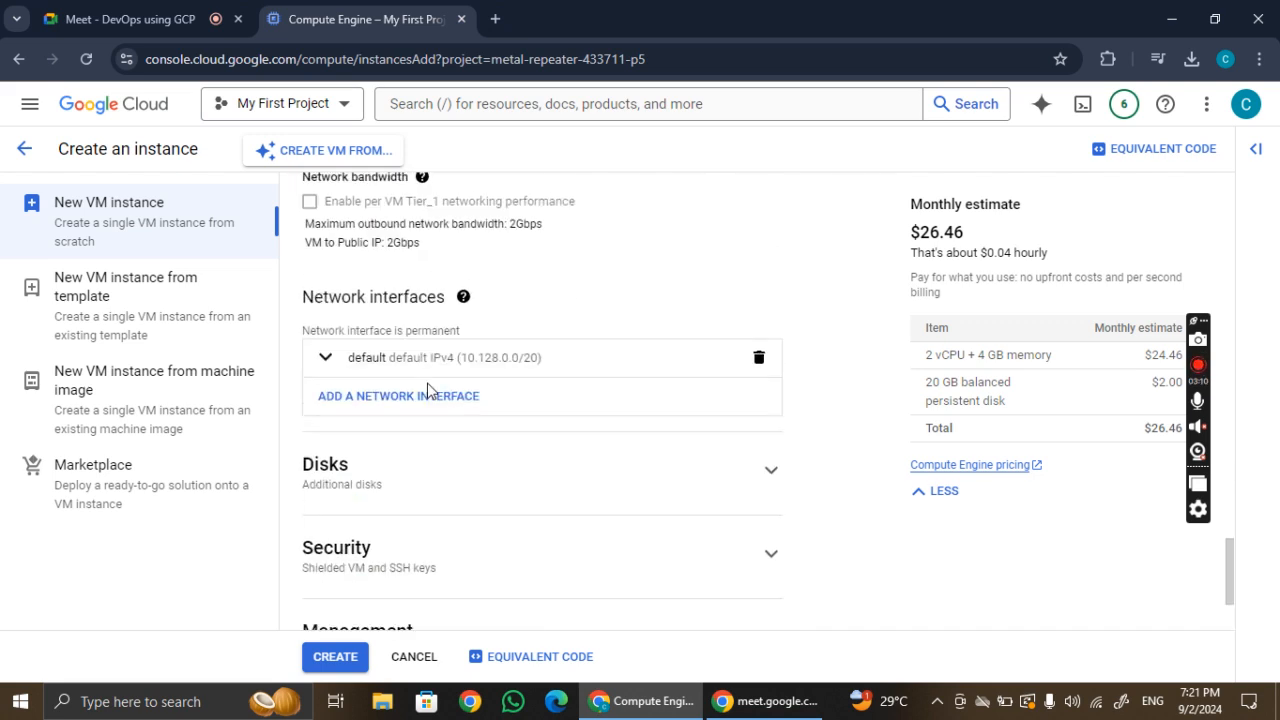
{"action": "left_click", "coordinate": [630, 360]}
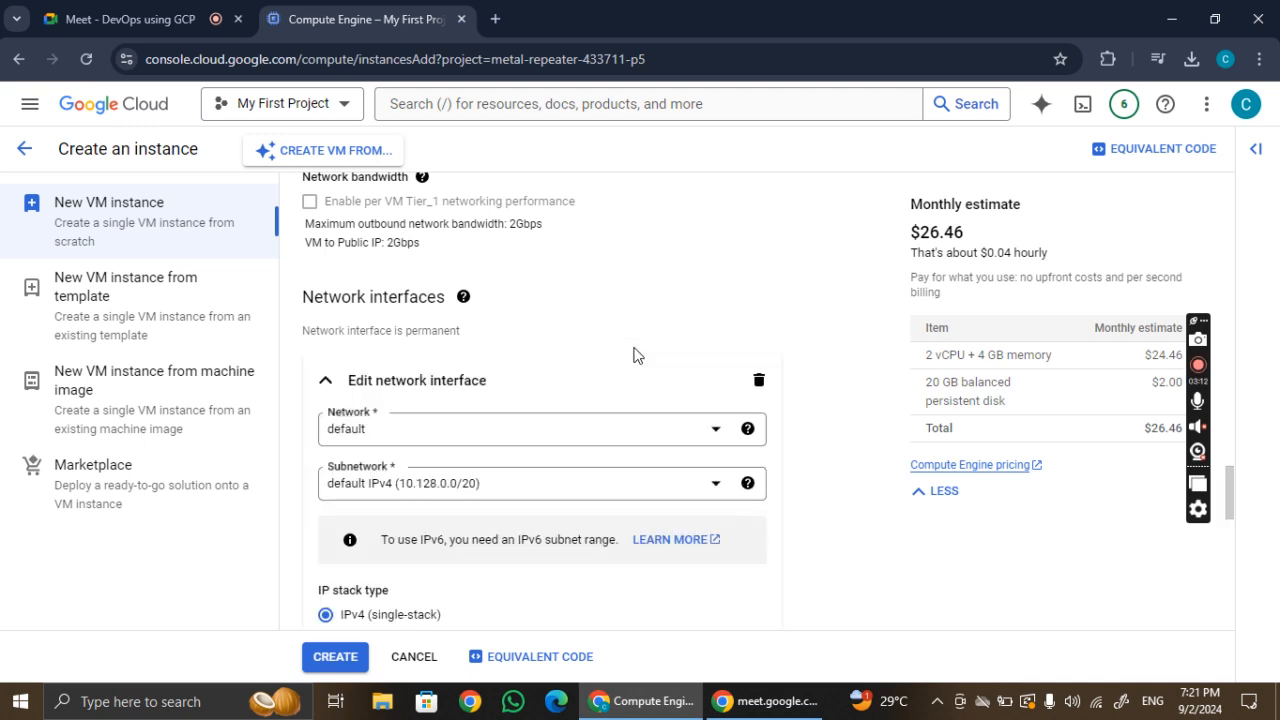
{"action": "left_click", "coordinate": [471, 432]}
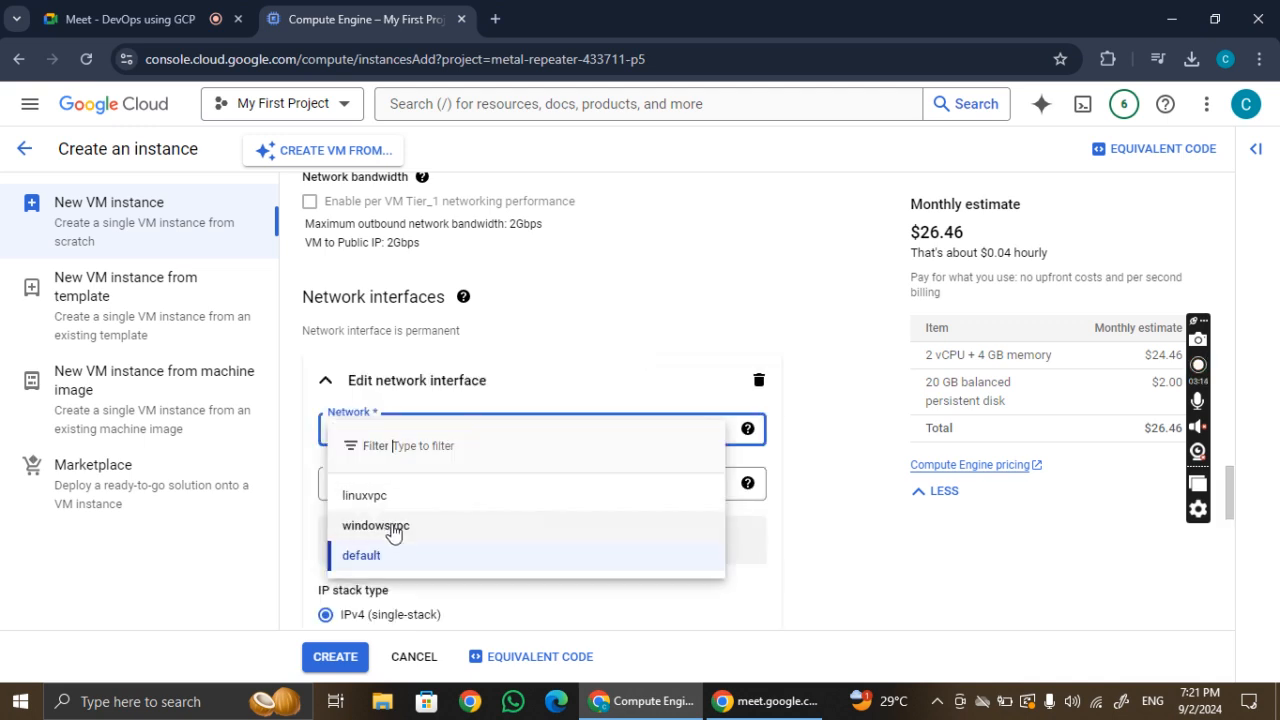
{"action": "left_click", "coordinate": [420, 500]}
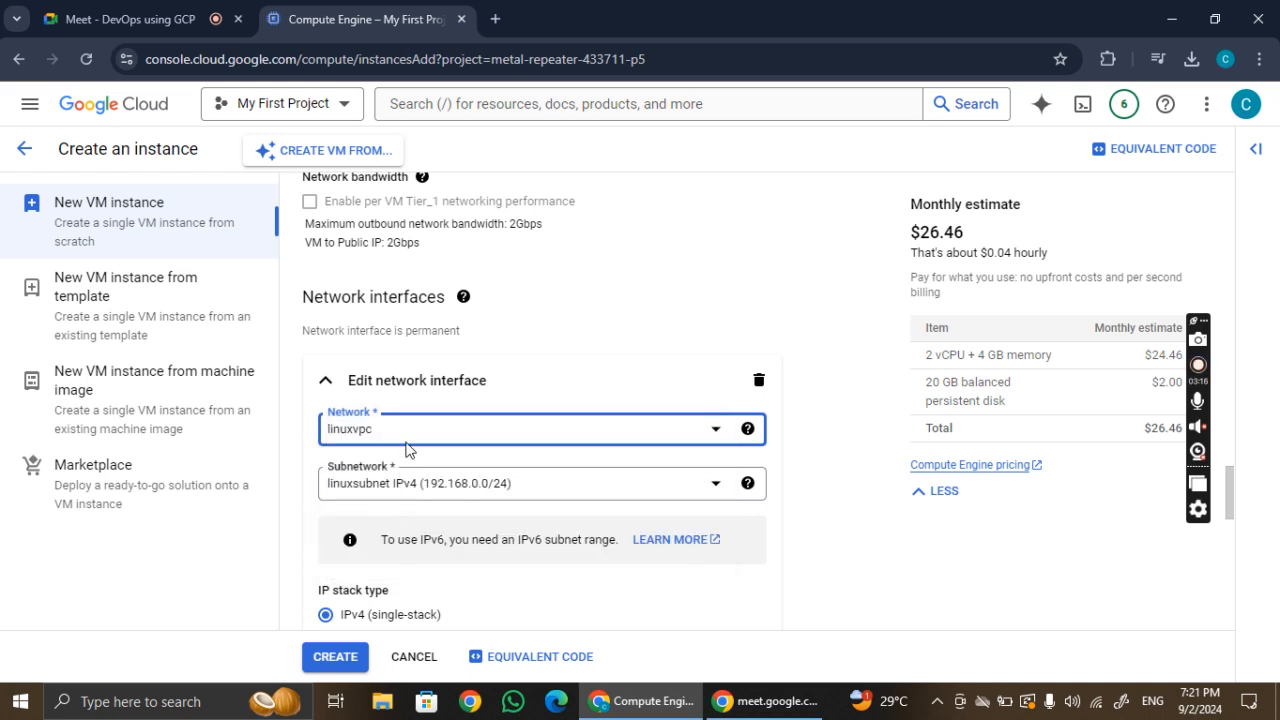
Try windowsvpc as the interface's network, check the instance's region against it, and switch the network back to linuxvpc.
{"action": "left_click", "coordinate": [408, 432]}
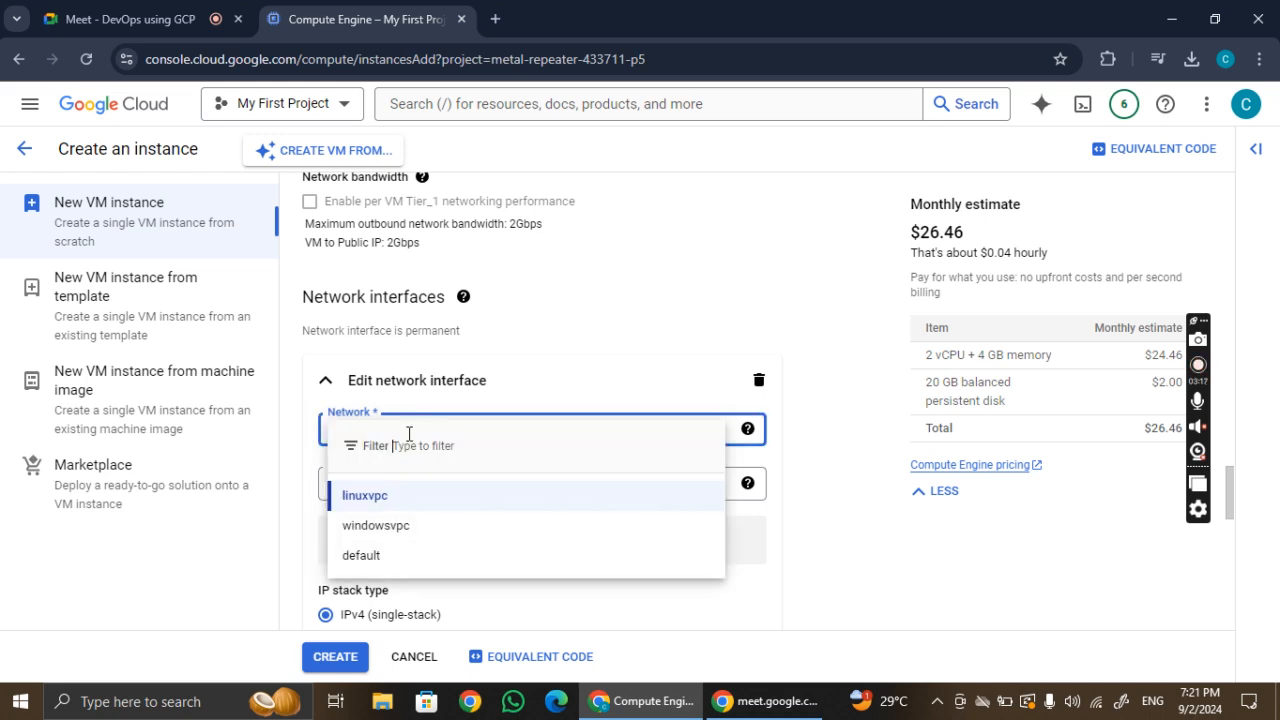
{"action": "left_click", "coordinate": [403, 537]}
{"action": "left_click", "coordinate": [395, 490]}
{"action": "left_click", "coordinate": [411, 608]}
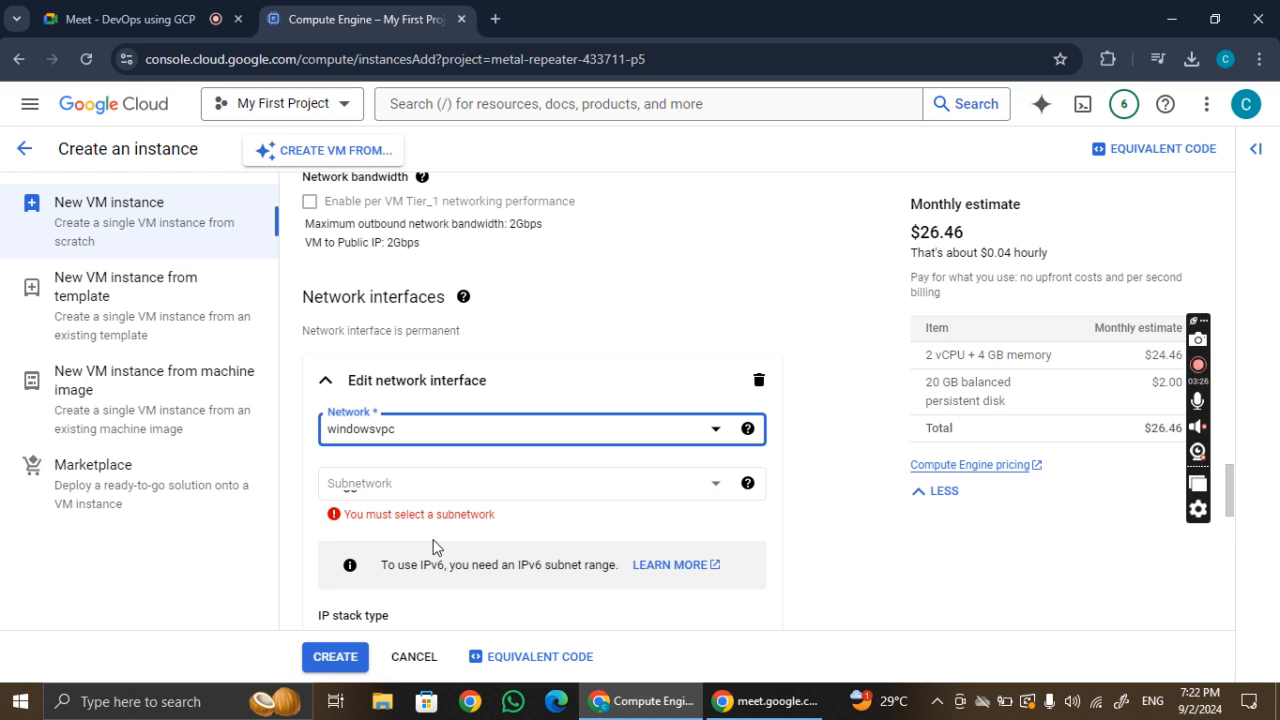
{"action": "scroll", "coordinate": [433, 547], "scroll_direction": "up", "scroll_amount": 20}
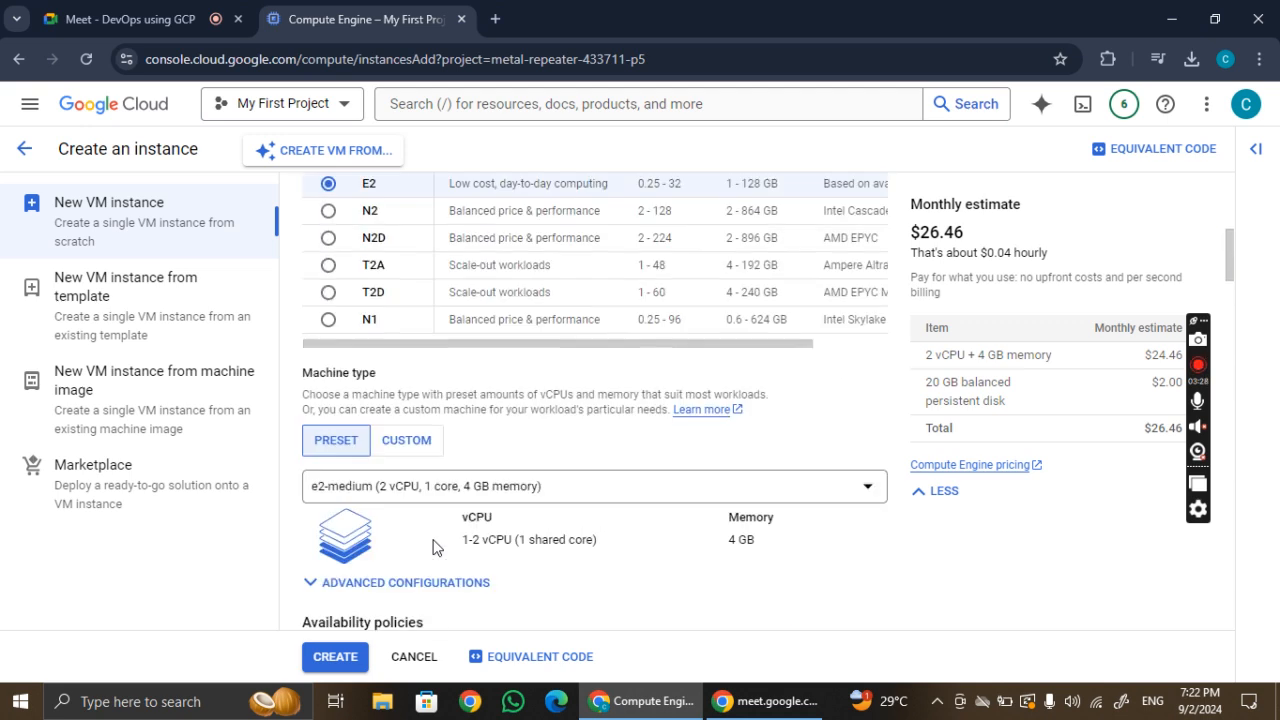
{"action": "scroll", "coordinate": [433, 547], "scroll_direction": "up", "scroll_amount": 1}
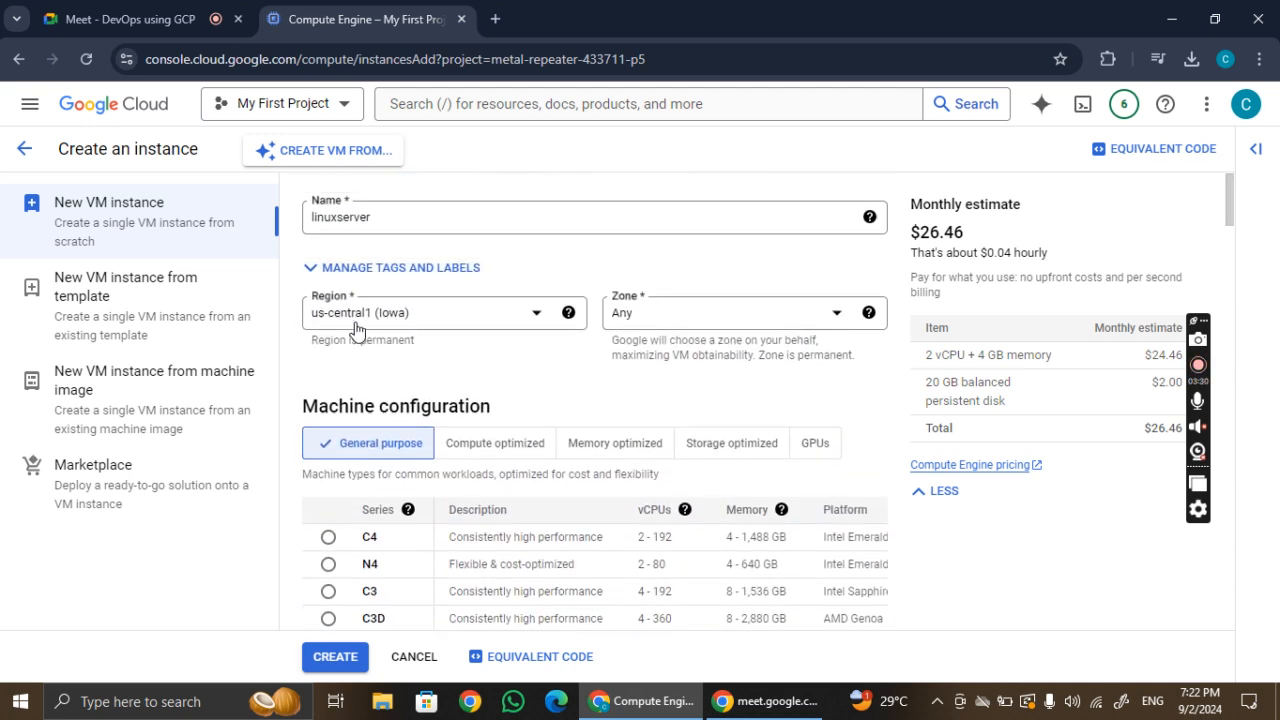
{"action": "scroll", "coordinate": [418, 424], "scroll_direction": "down", "scroll_amount": 15}
{"action": "scroll", "coordinate": [414, 425], "scroll_direction": "down", "scroll_amount": 5}
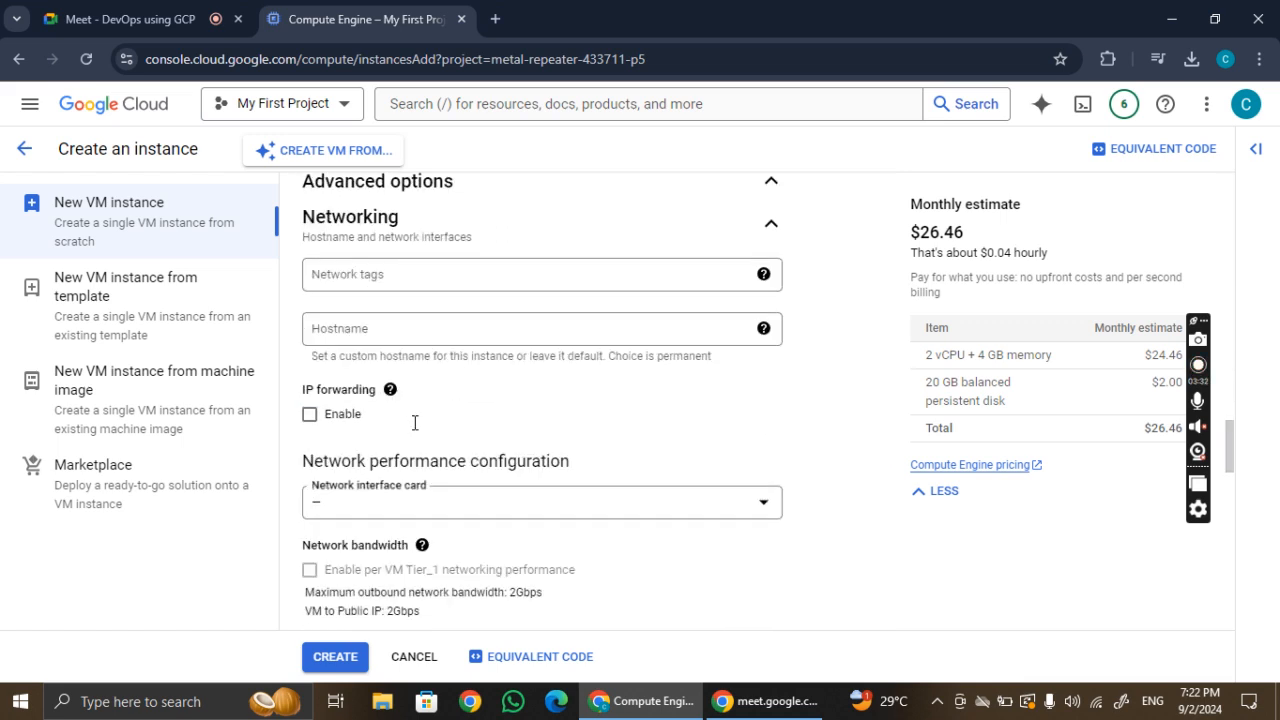
{"action": "scroll", "coordinate": [414, 421], "scroll_direction": "down", "scroll_amount": 5}
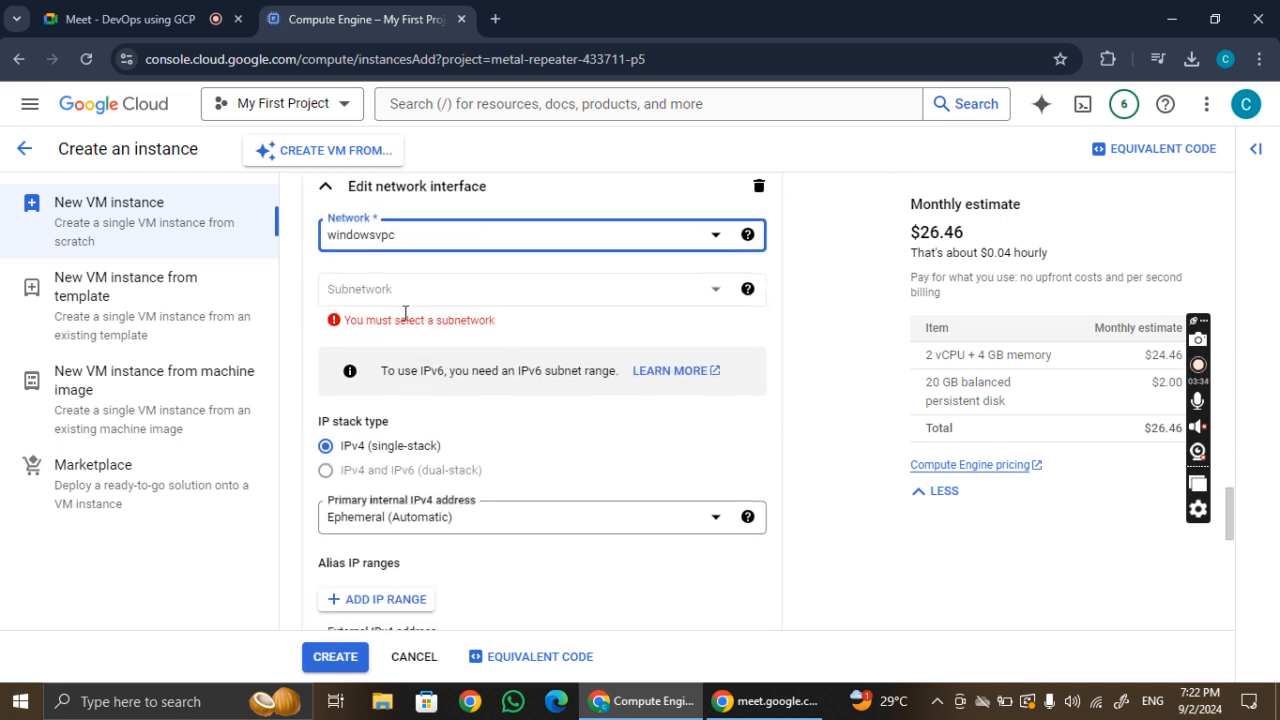
{"action": "left_click", "coordinate": [451, 250]}
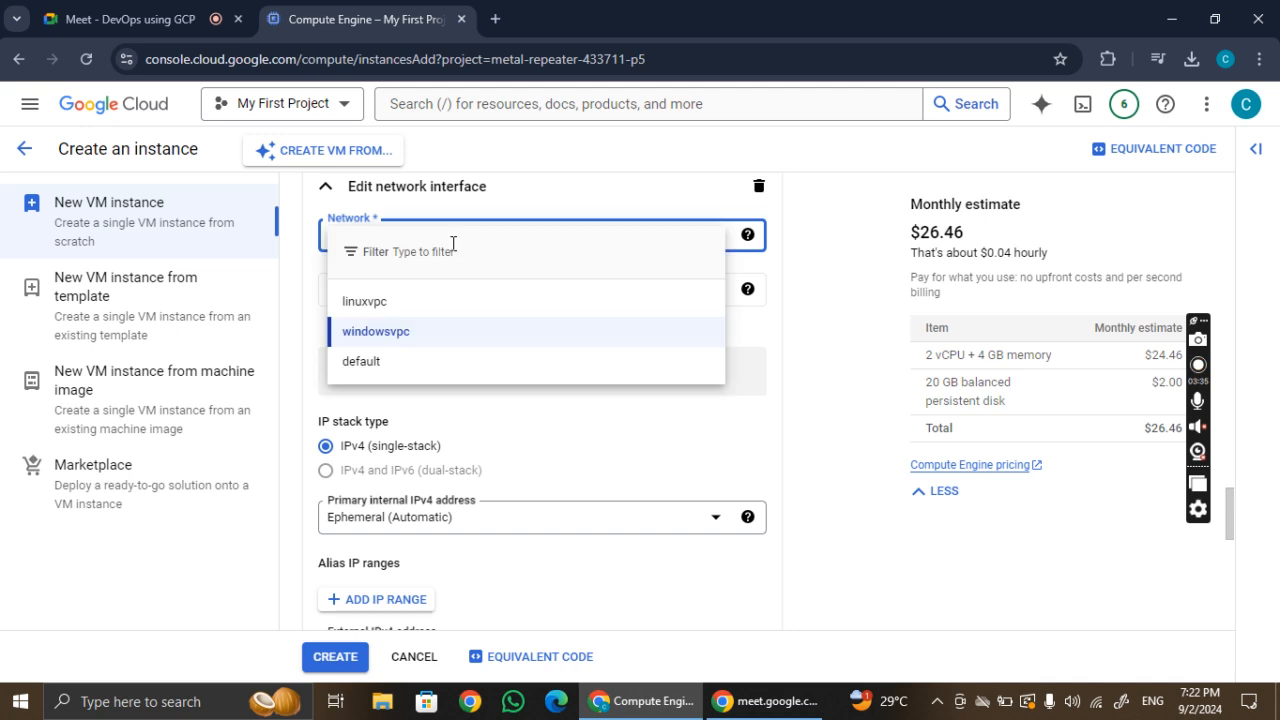
{"action": "left_click", "coordinate": [411, 302]}
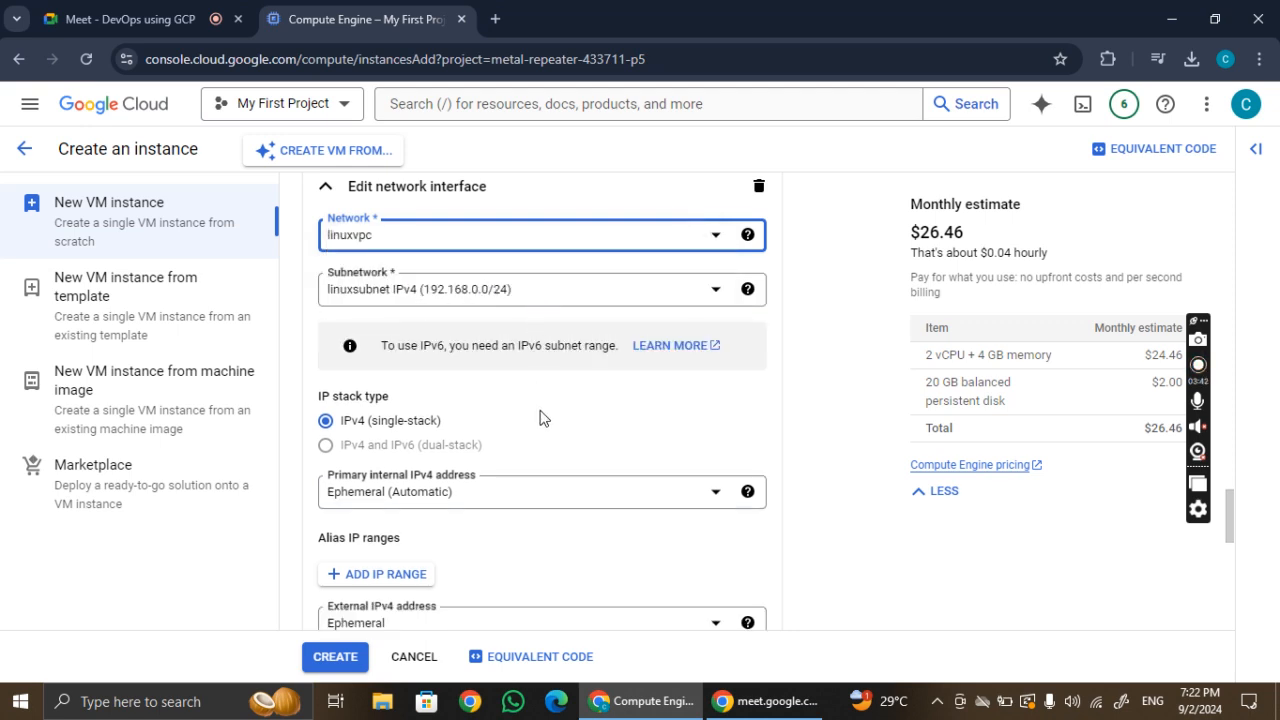
Check the remaining network and boot disk settings and create the linuxserver instance.
{"action": "scroll", "coordinate": [540, 418], "scroll_direction": "down", "scroll_amount": 5}
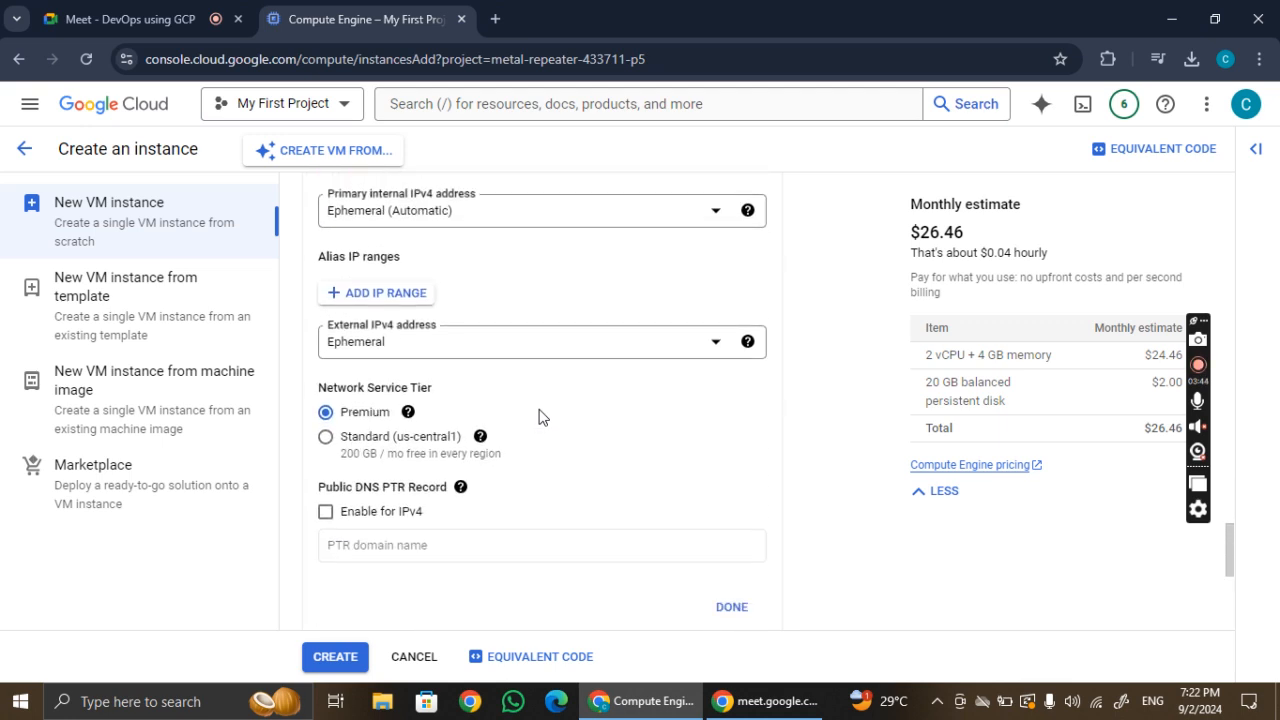
{"action": "scroll", "coordinate": [540, 418], "scroll_direction": "down", "scroll_amount": 2}
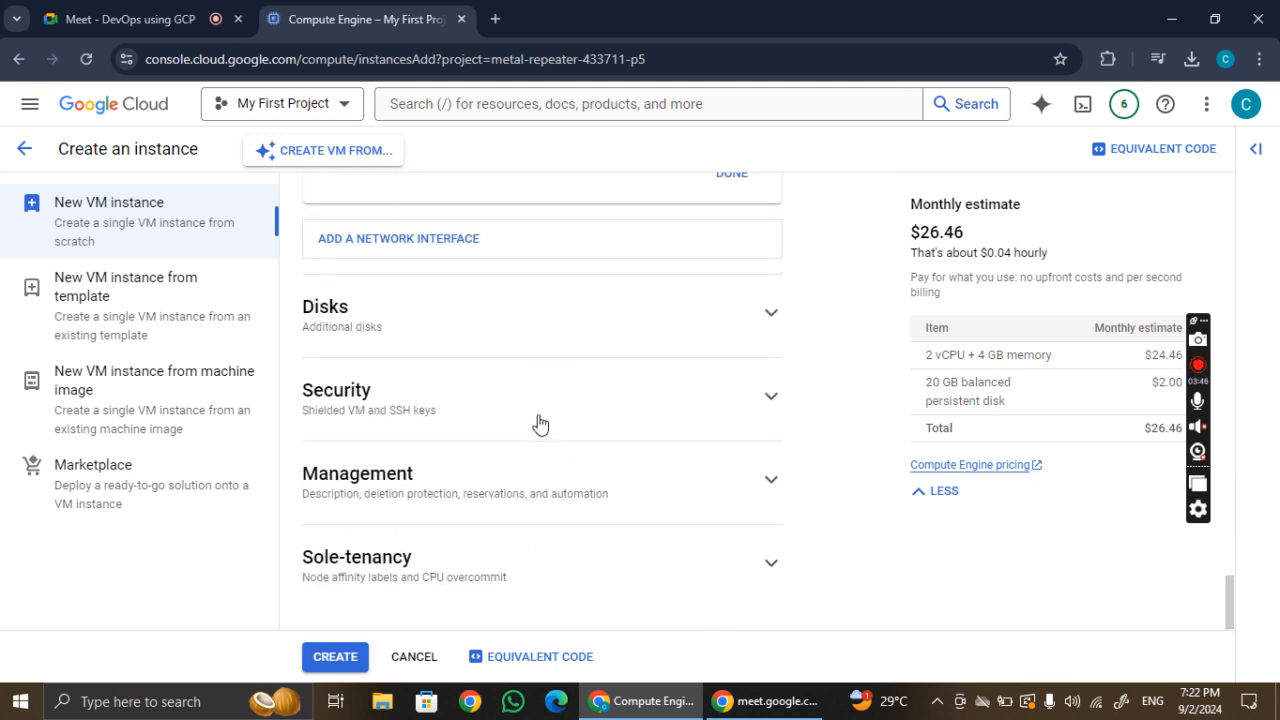
{"action": "scroll", "coordinate": [414, 447], "scroll_direction": "up", "scroll_amount": 8}
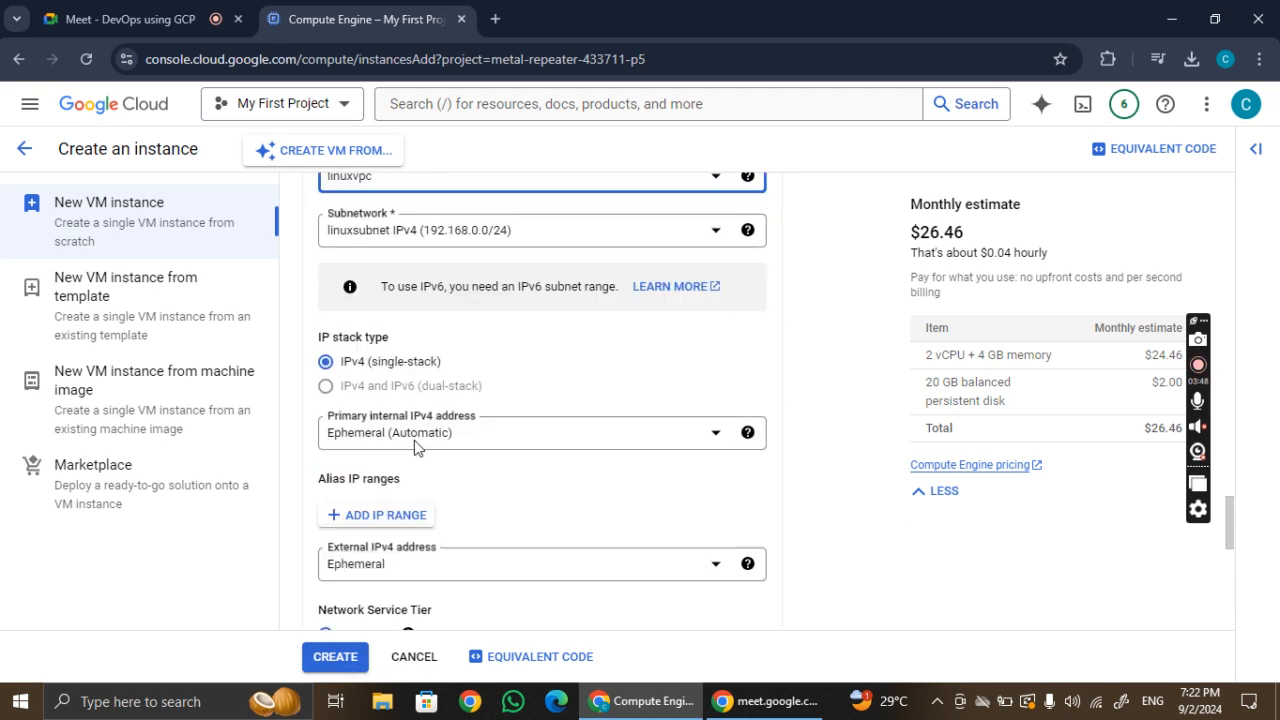
{"action": "scroll", "coordinate": [414, 447], "scroll_direction": "up", "scroll_amount": 10}
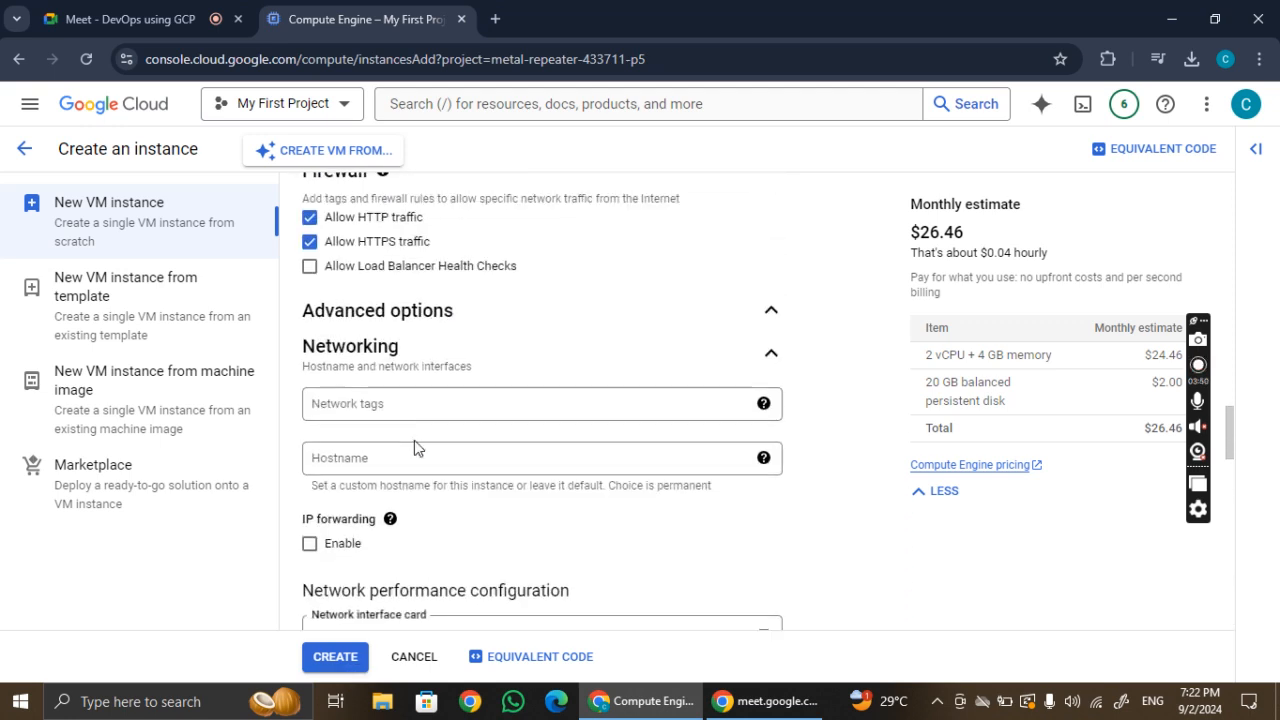
{"action": "scroll", "coordinate": [414, 443], "scroll_direction": "up", "scroll_amount": 3}
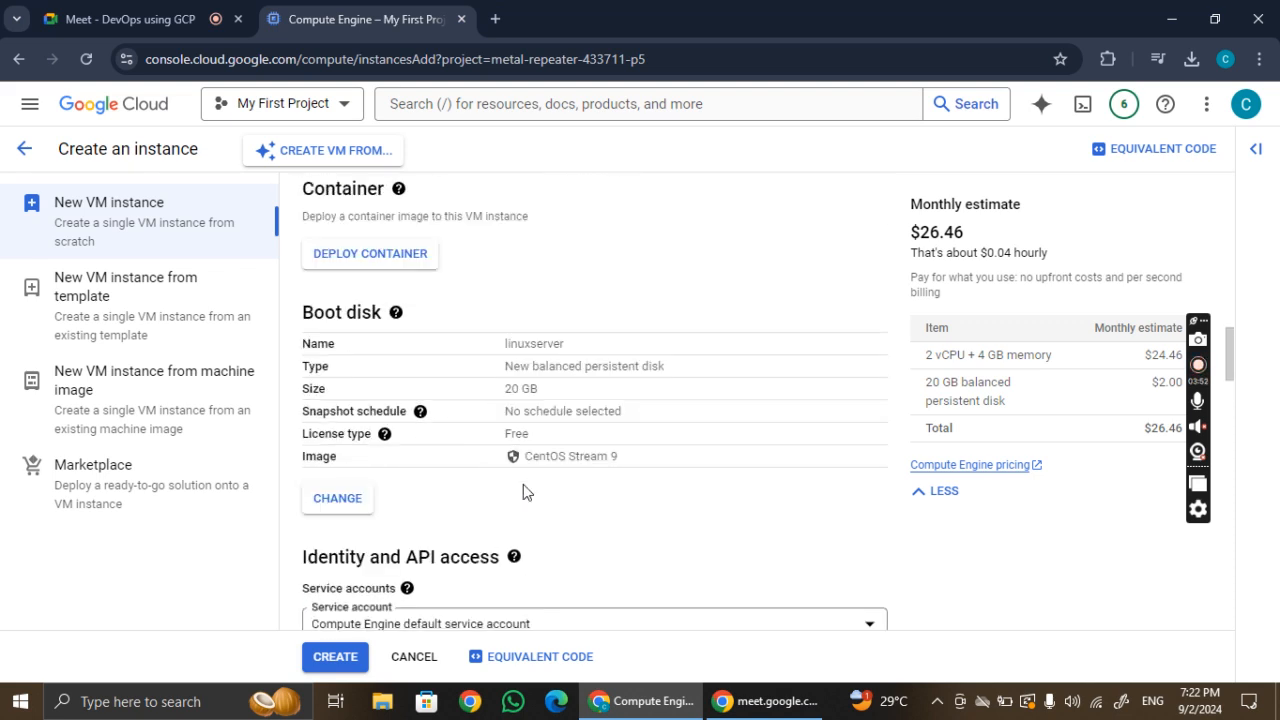
{"action": "scroll", "coordinate": [414, 470], "scroll_direction": "down", "scroll_amount": 10}
{"action": "scroll", "coordinate": [414, 485], "scroll_direction": "down", "scroll_amount": 5}
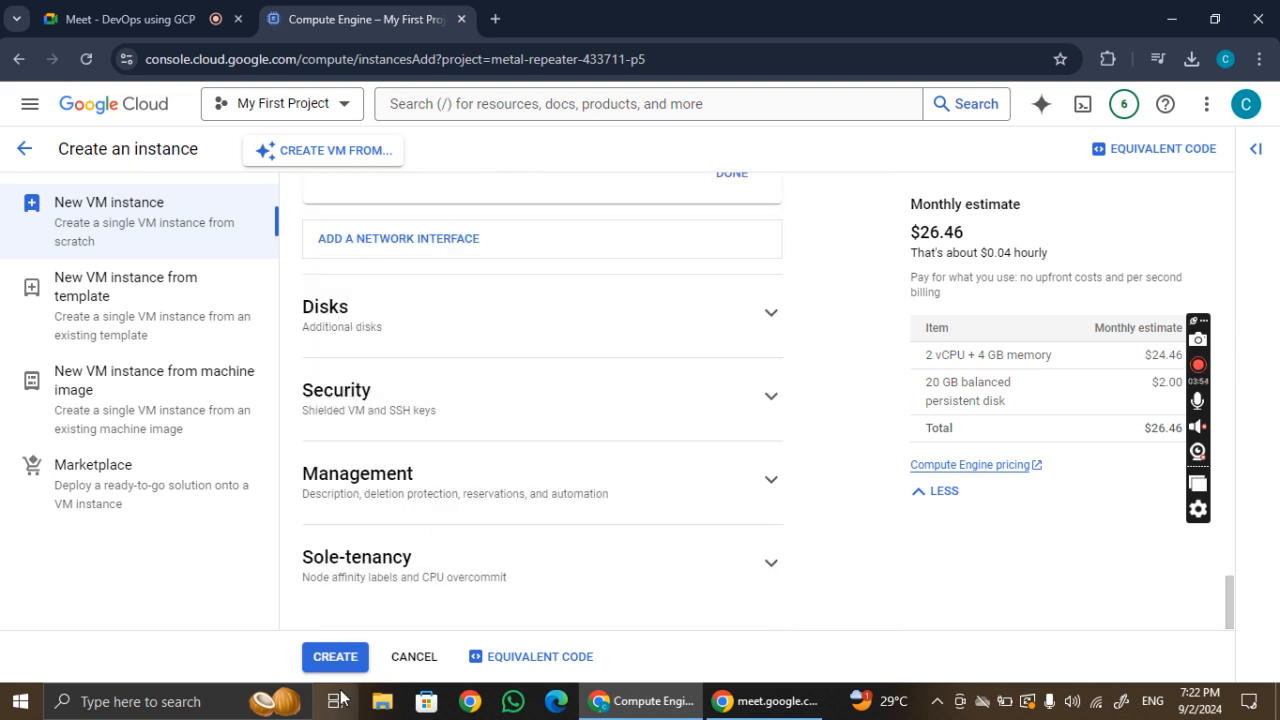
{"action": "left_click", "coordinate": [337, 658]}
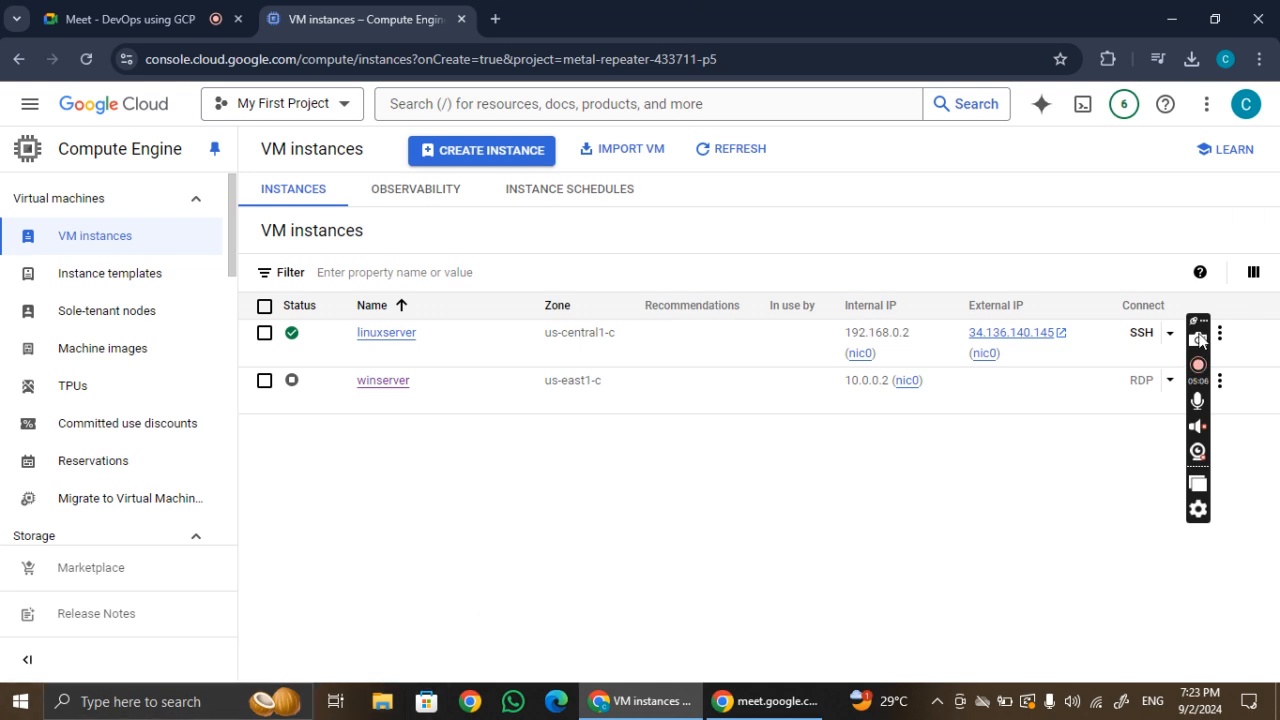
Open an authorized SSH-in-browser session to linuxserver and switch to the root user with sudo su.
{"action": "left_click", "coordinate": [1140, 333]}
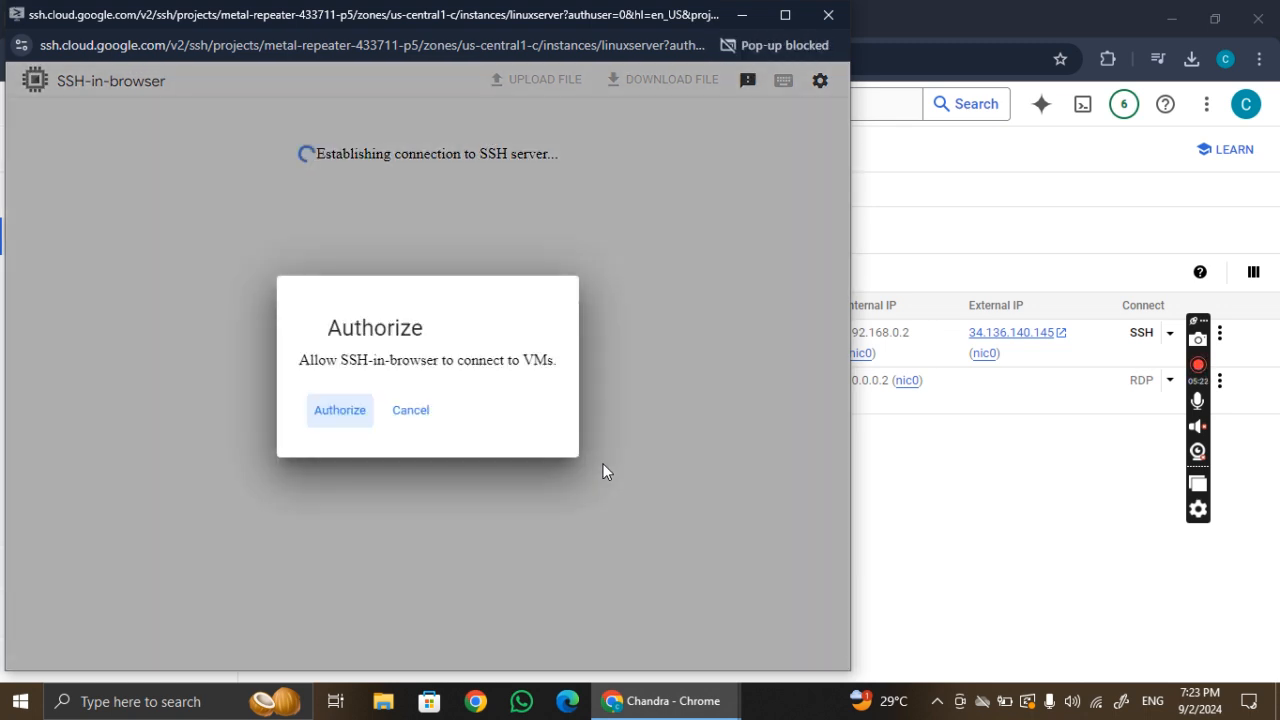
{"action": "left_click", "coordinate": [312, 407]}
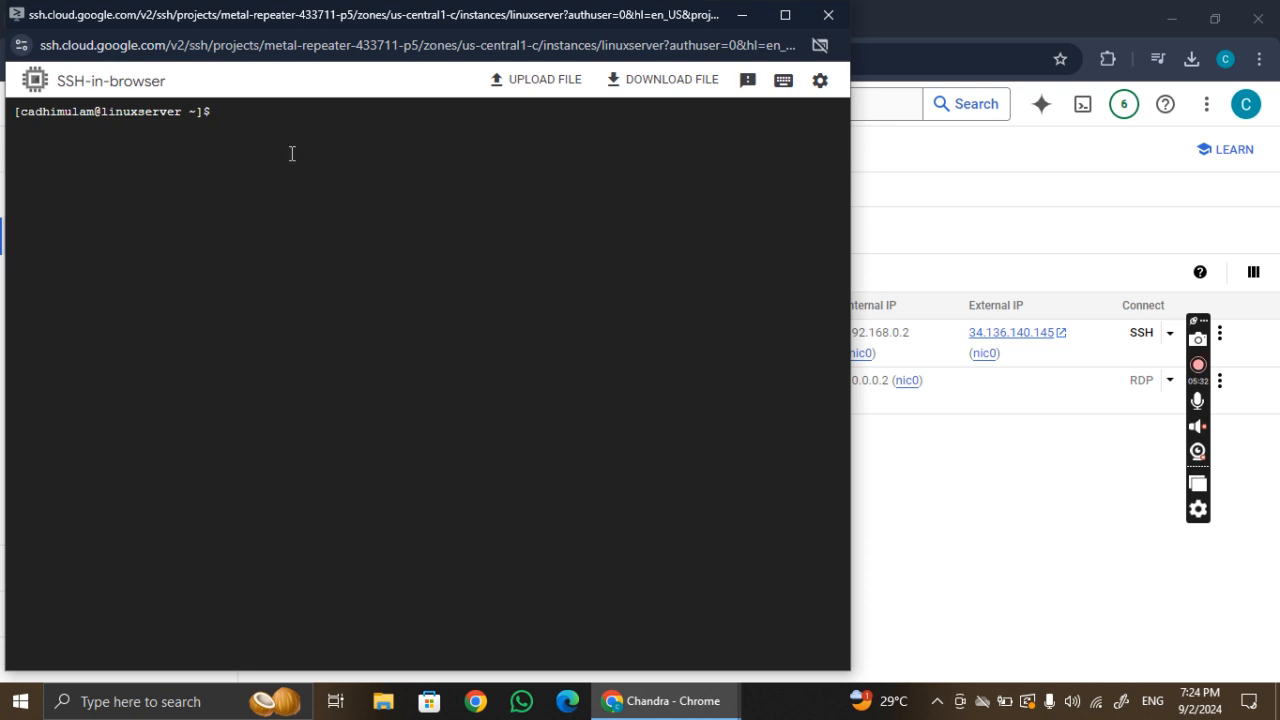
{"action": "type", "text": "sudo su"}
{"action": "key", "text": "Return"}
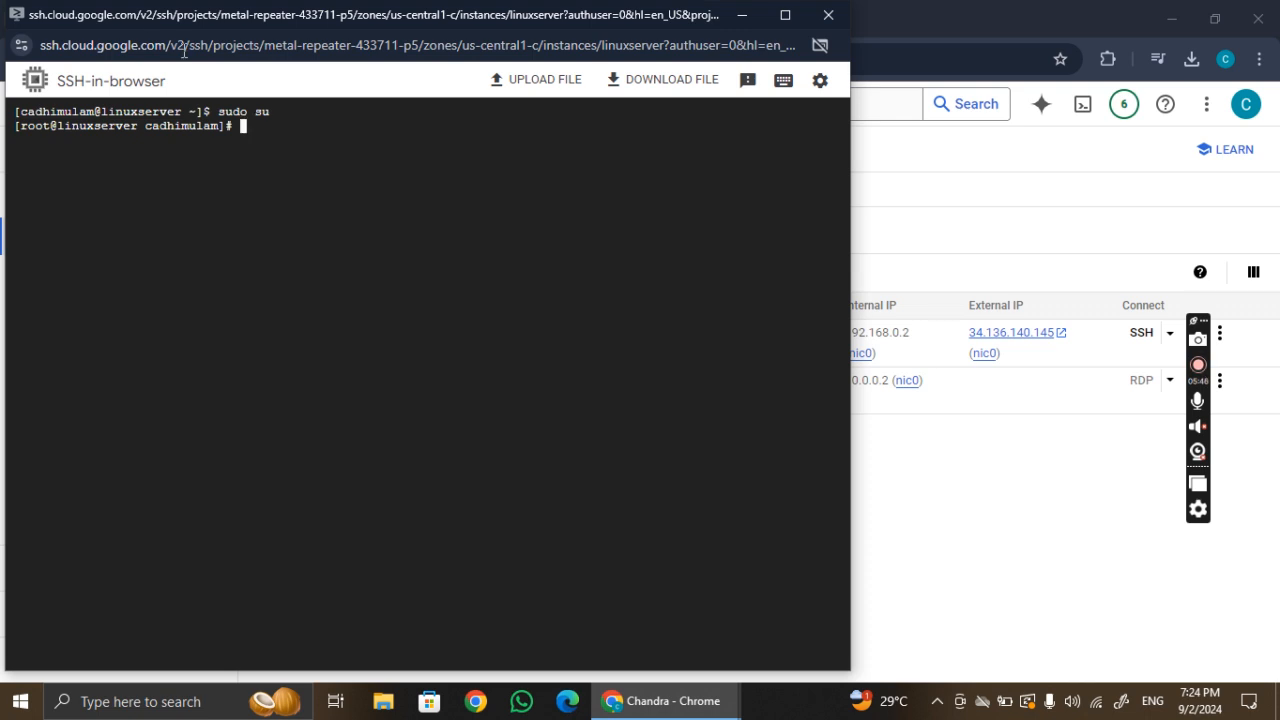
{"action": "left_click_drag", "start_coordinate": [46, 130], "coordinate": [19, 130]}
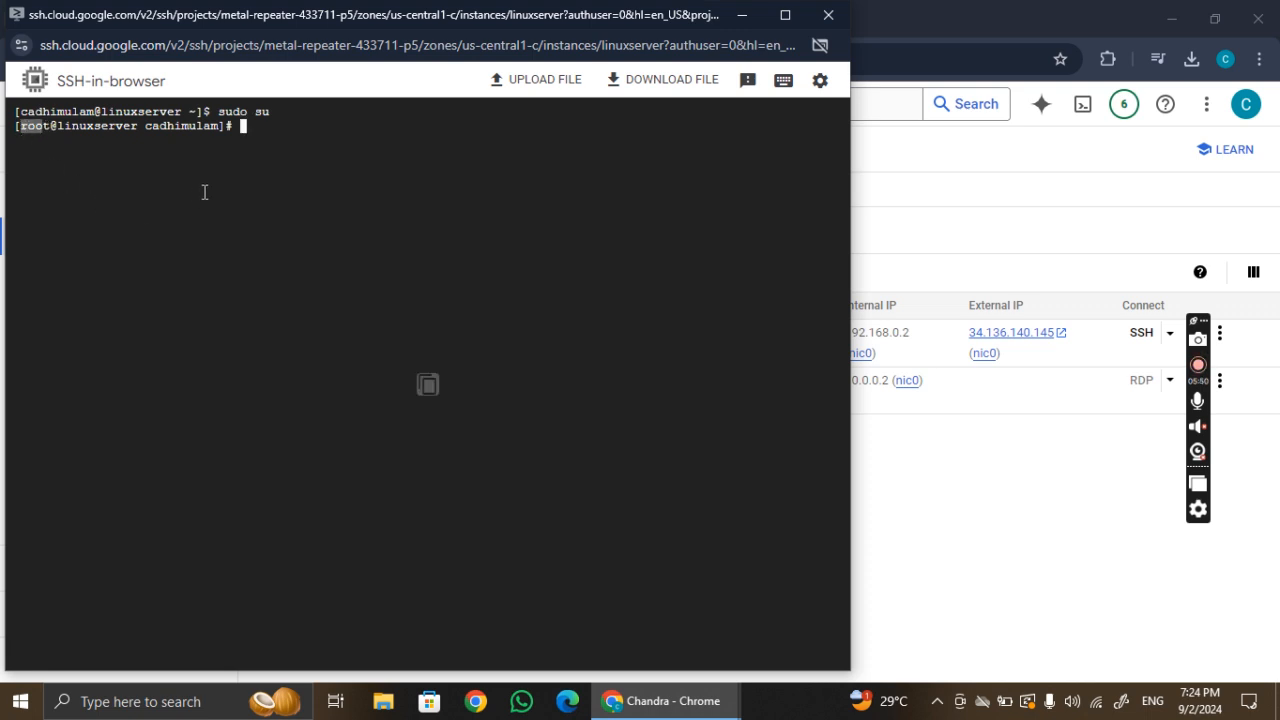
Update all packages on linuxserver without confirmation prompts using yum update -y.
{"action": "left_click", "coordinate": [246, 130]}
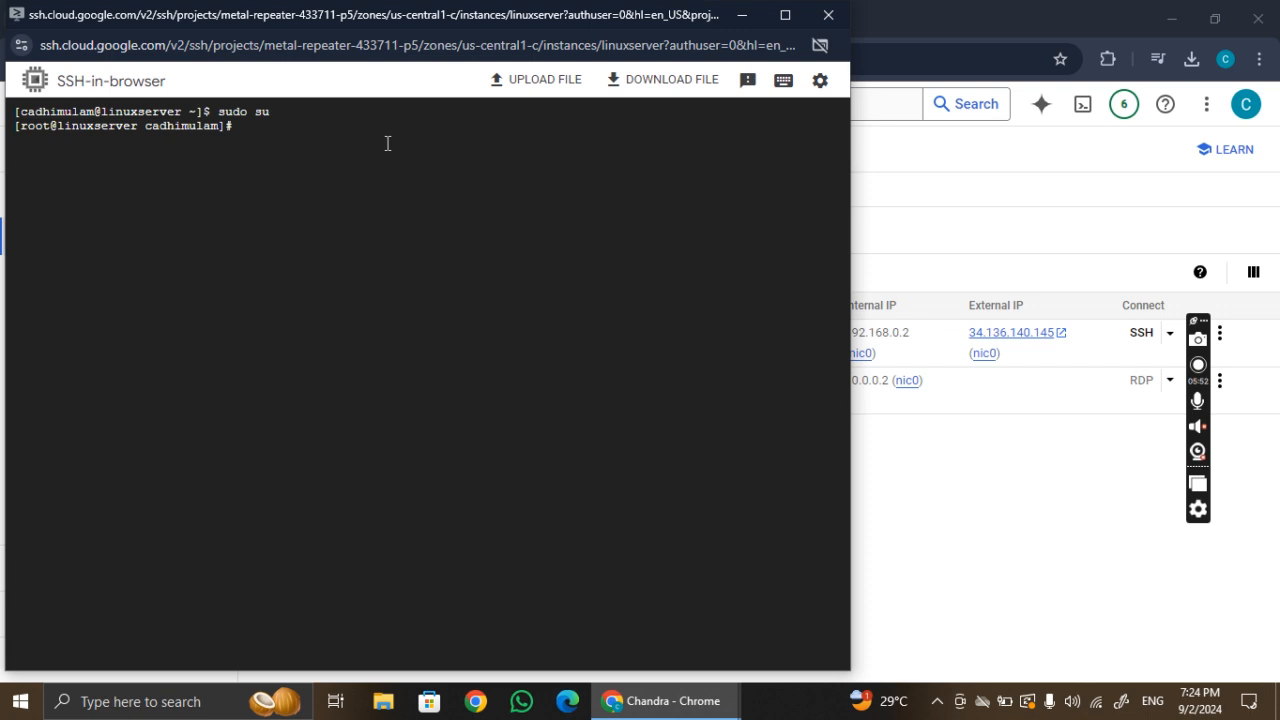
{"action": "type", "text": "yum update -y"}
{"action": "key", "text": "Return"}
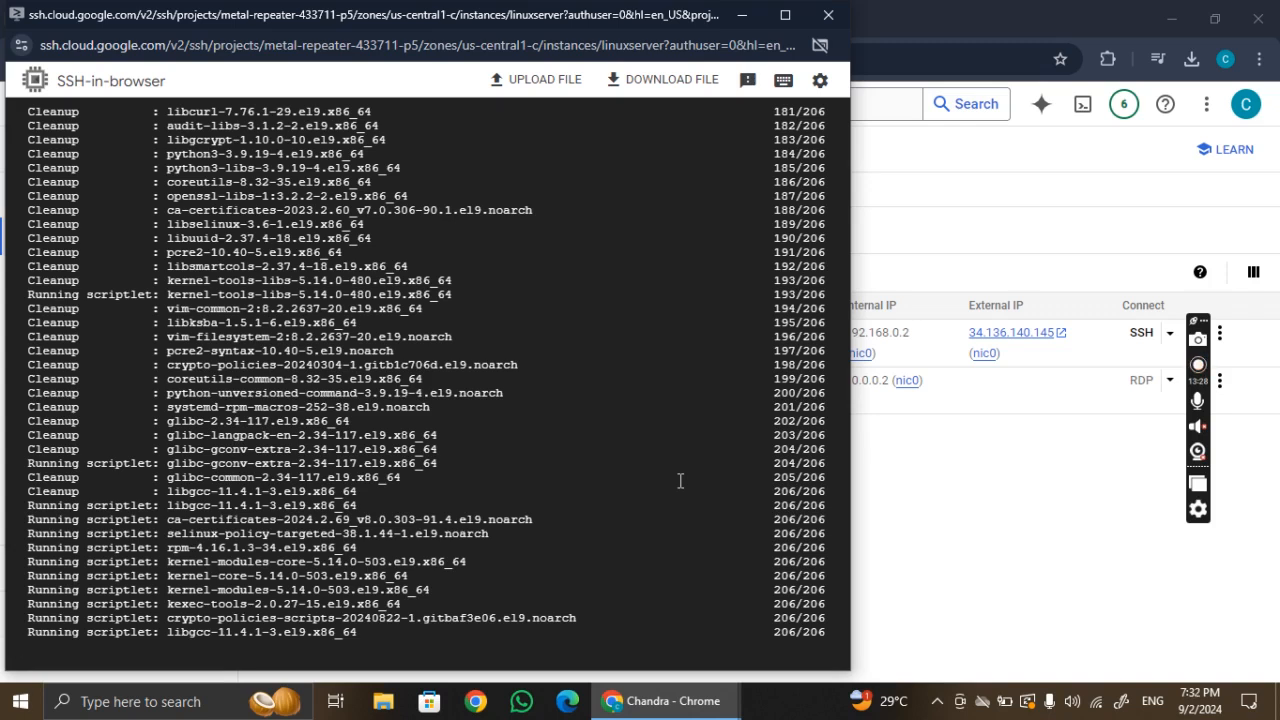
Check the Google Meet call and the VM instances page, and return to the SSH session to review the update output.
{"action": "left_click", "coordinate": [625, 700]}
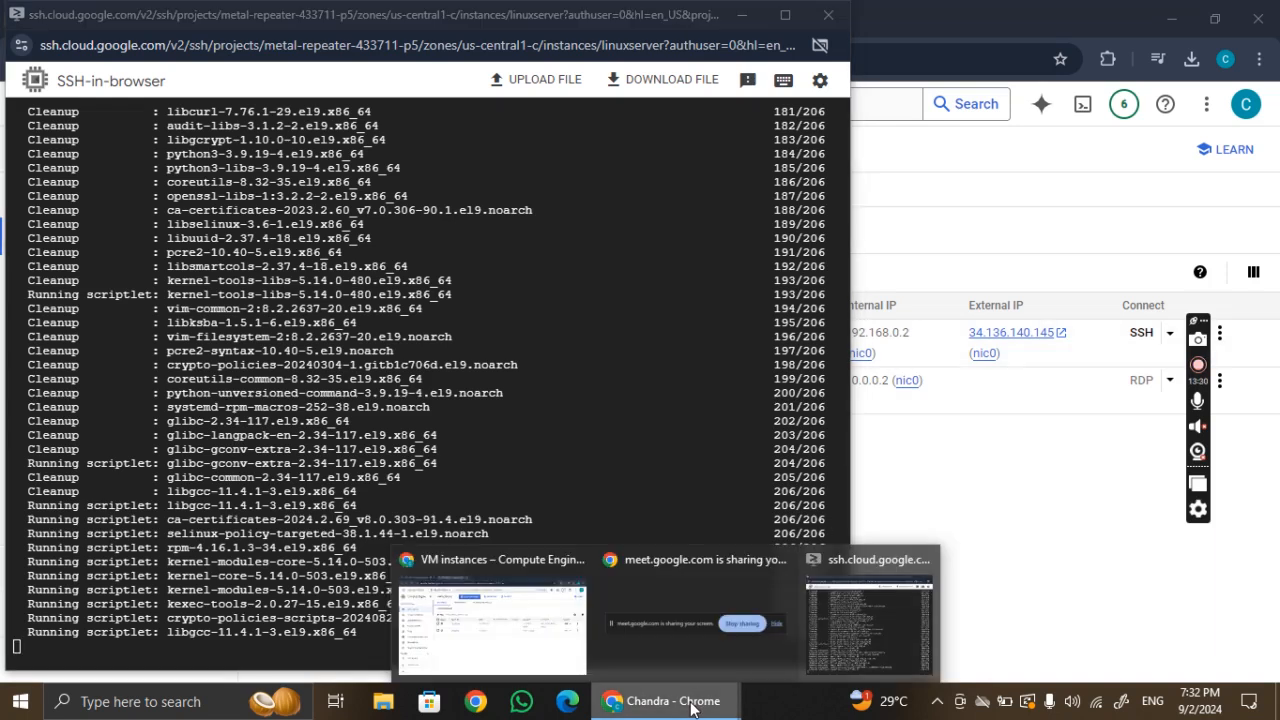
{"action": "left_click", "coordinate": [586, 625]}
{"action": "left_click", "coordinate": [197, 8]}
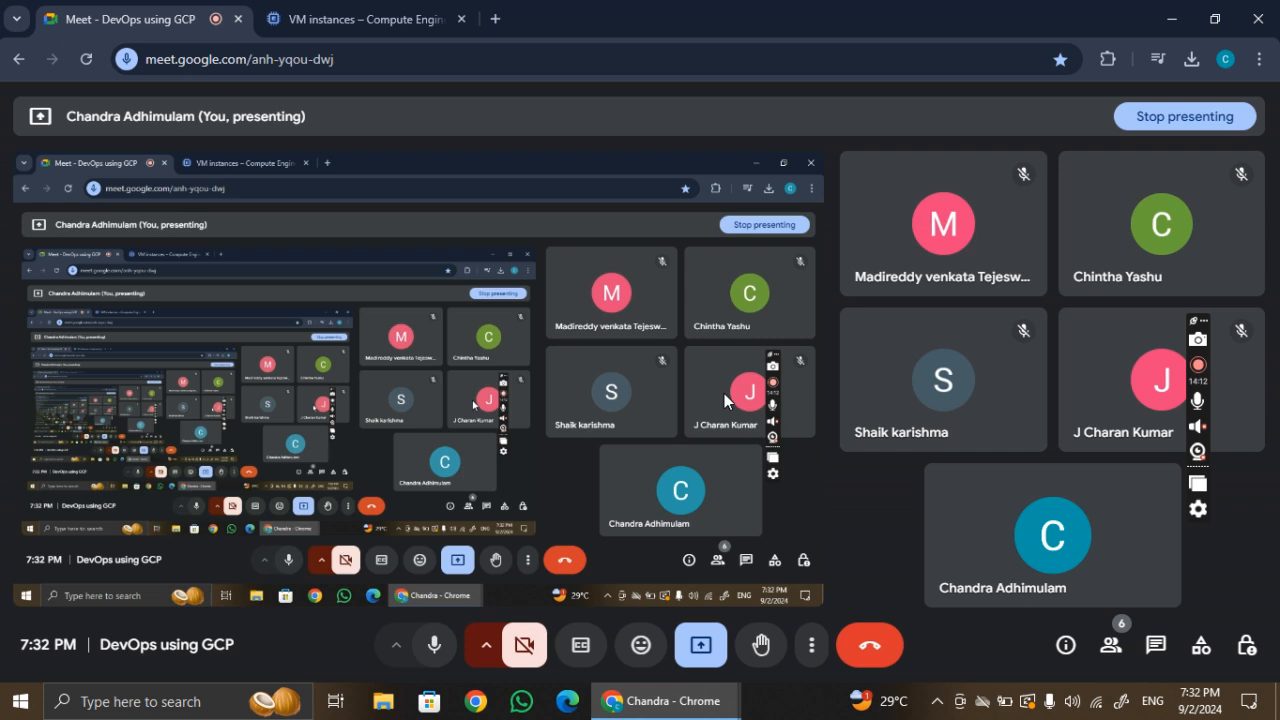
{"action": "left_click", "coordinate": [263, 24]}
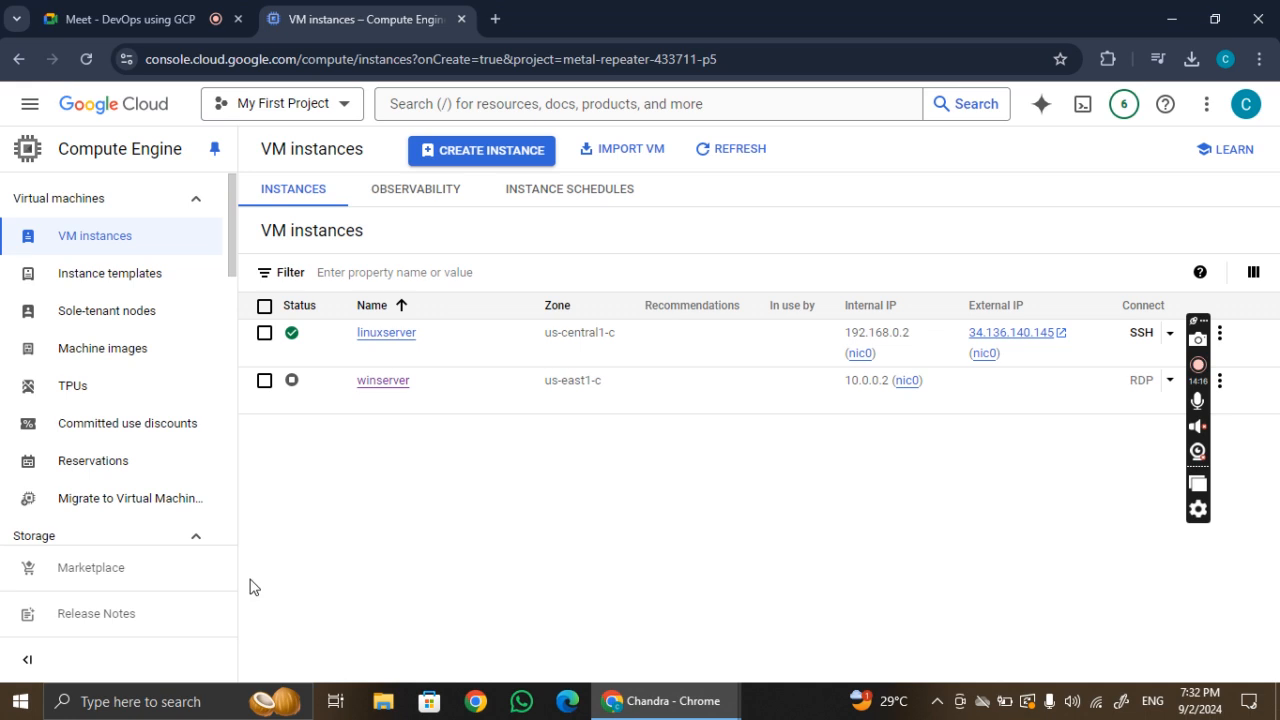
{"action": "mouse_move", "coordinate": [640, 708]}
{"action": "left_click", "coordinate": [839, 630]}
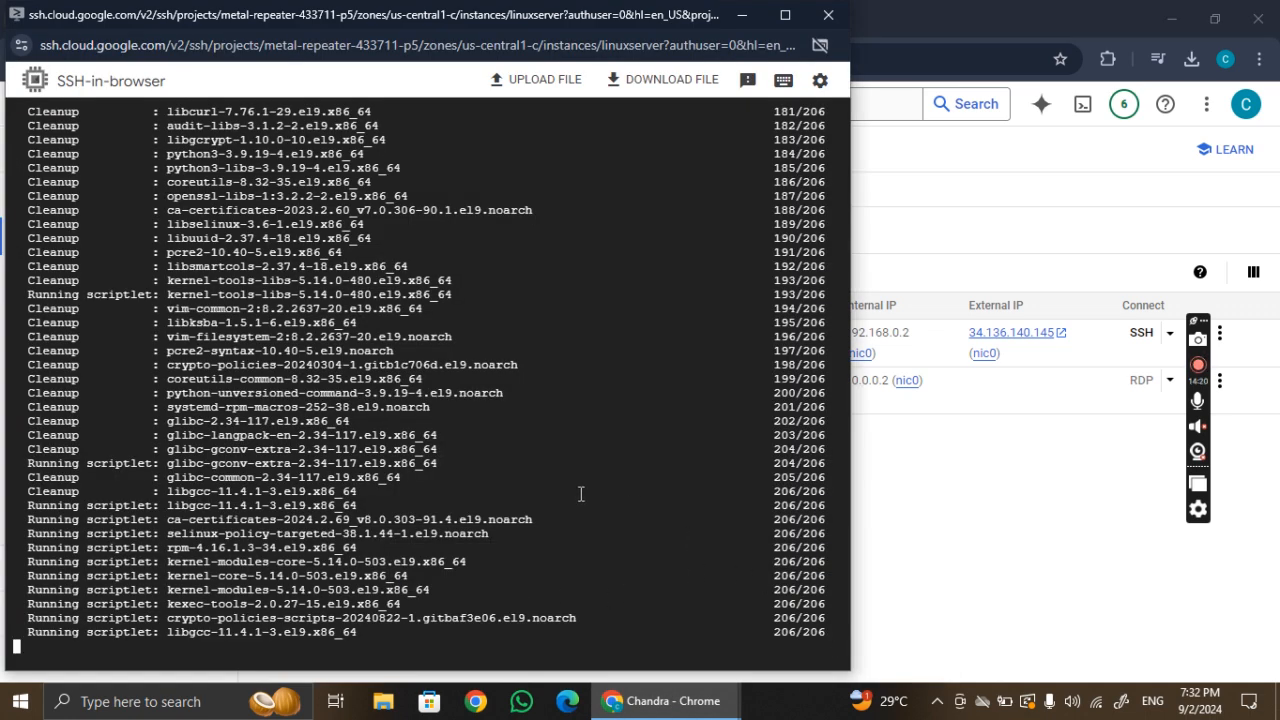
{"action": "scroll", "coordinate": [580, 494], "scroll_direction": "up", "scroll_amount": 5}
{"action": "scroll", "coordinate": [580, 494], "scroll_direction": "down", "scroll_amount": 5}
{"action": "scroll", "coordinate": [580, 494], "scroll_direction": "up", "scroll_amount": 4}
{"action": "scroll", "coordinate": [580, 494], "scroll_direction": "down", "scroll_amount": 4}
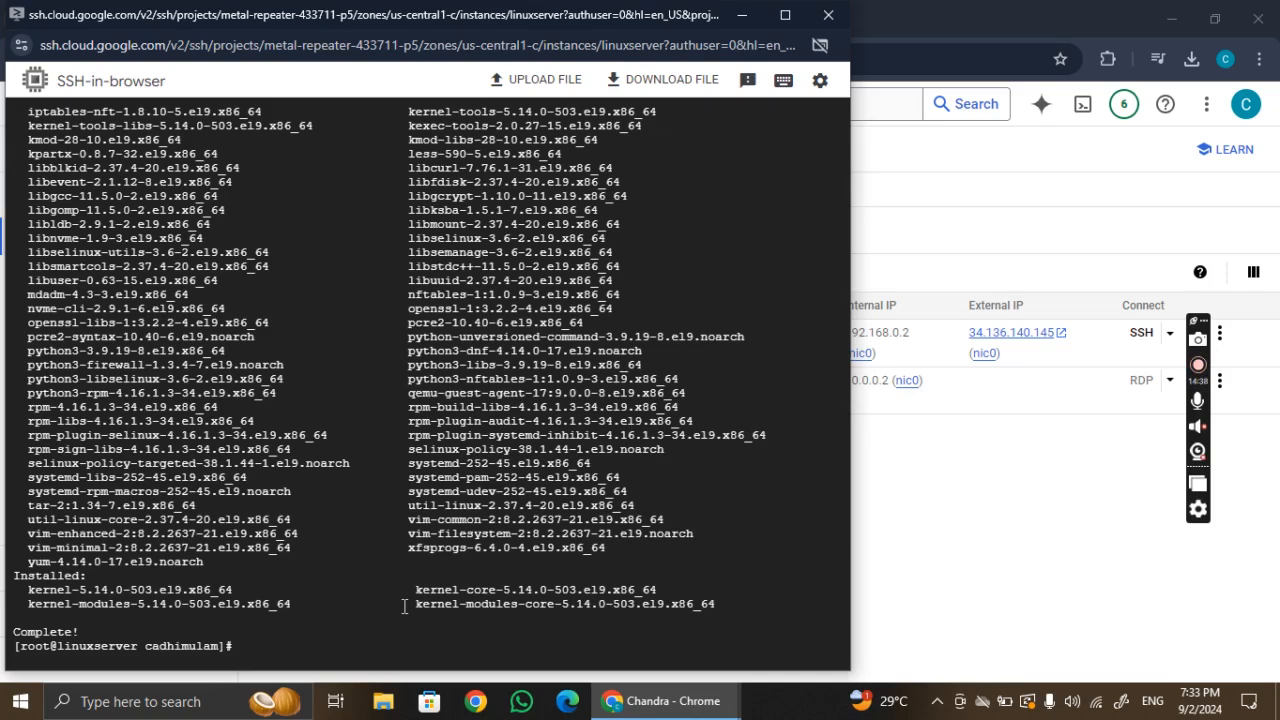
Install the web server with yum install -y httpd and change to the ../../var/www/html directory.
{"action": "type", "text": "yum install -y httpd"}
{"action": "key", "text": "Return"}
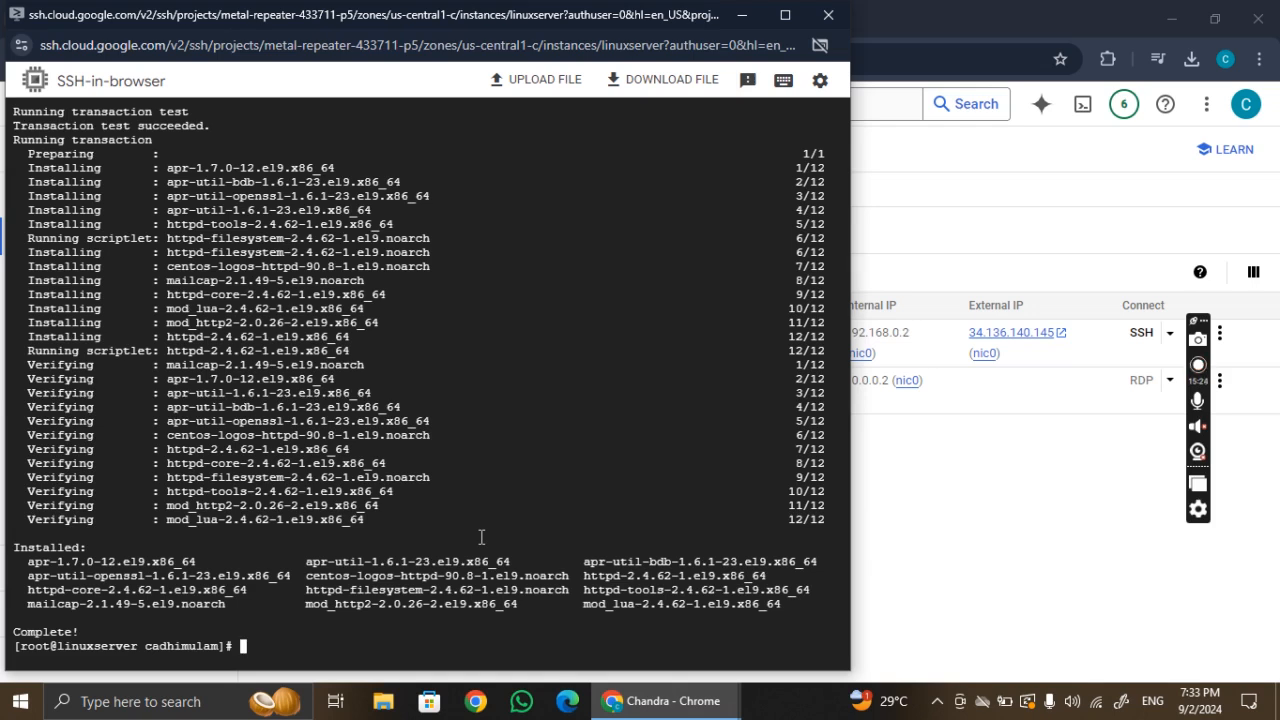
{"action": "type", "text": "cd ../../v"}
{"action": "key", "text": "Tab"}
{"action": "type", "text": "w"}
{"action": "key", "text": "Tab"}
{"action": "type", "text": "html"}
{"action": "key", "text": "Return"}
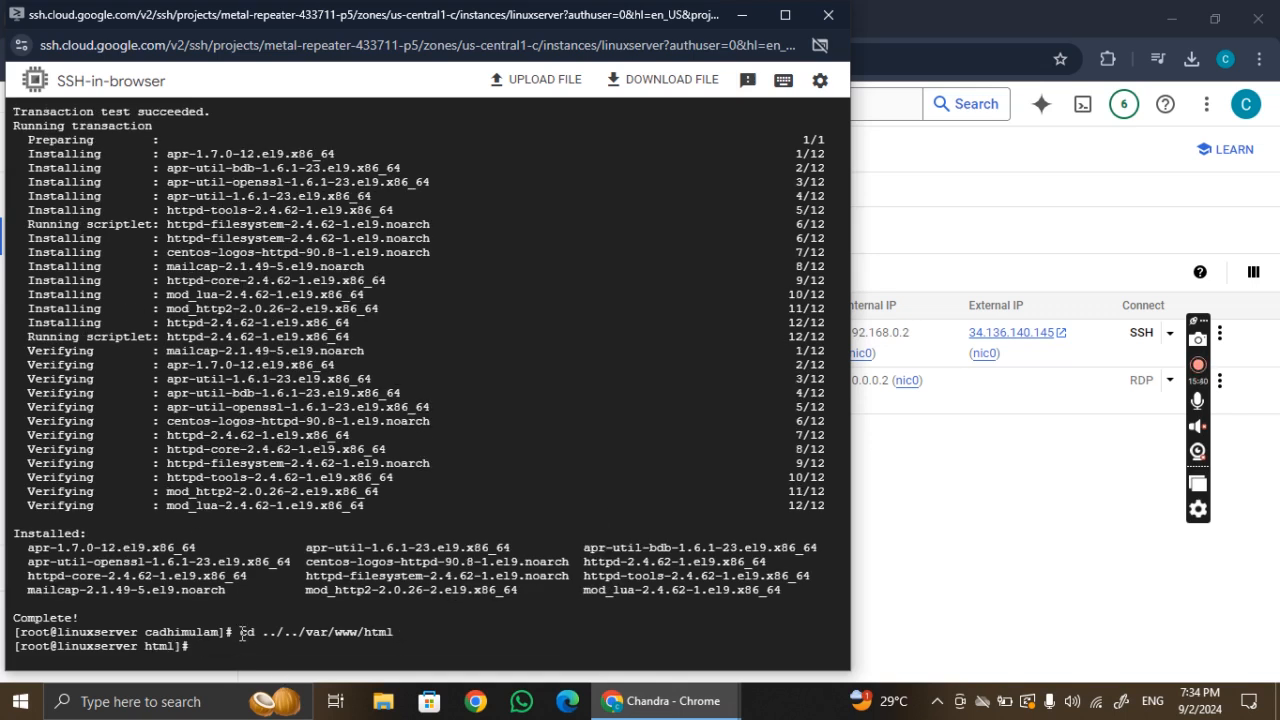
Copy the cd ../../var/www/html command from the terminal and send it as an in-call message in Google Meet.
{"action": "left_click_drag", "start_coordinate": [241, 633], "coordinate": [381, 633]}
{"action": "key", "text": "ctrl+c"}
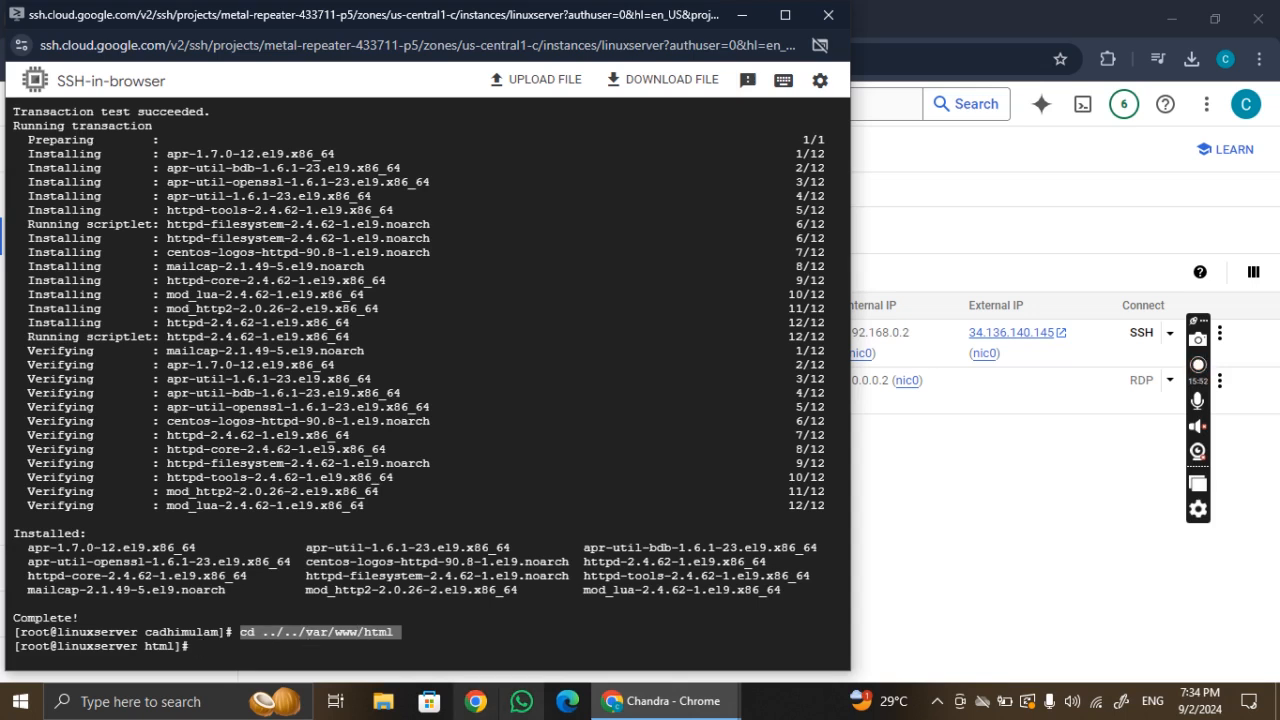
{"action": "left_click", "coordinate": [660, 701]}
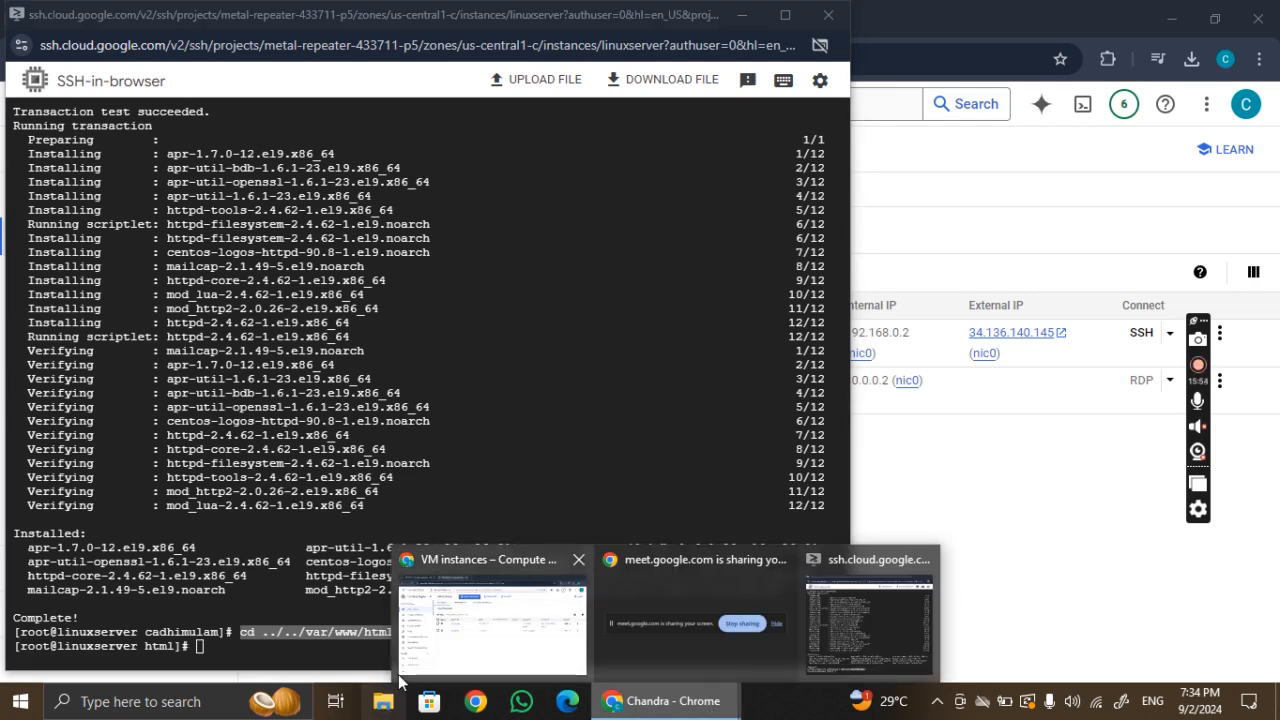
{"action": "left_click", "coordinate": [485, 622]}
{"action": "left_click", "coordinate": [141, 10]}
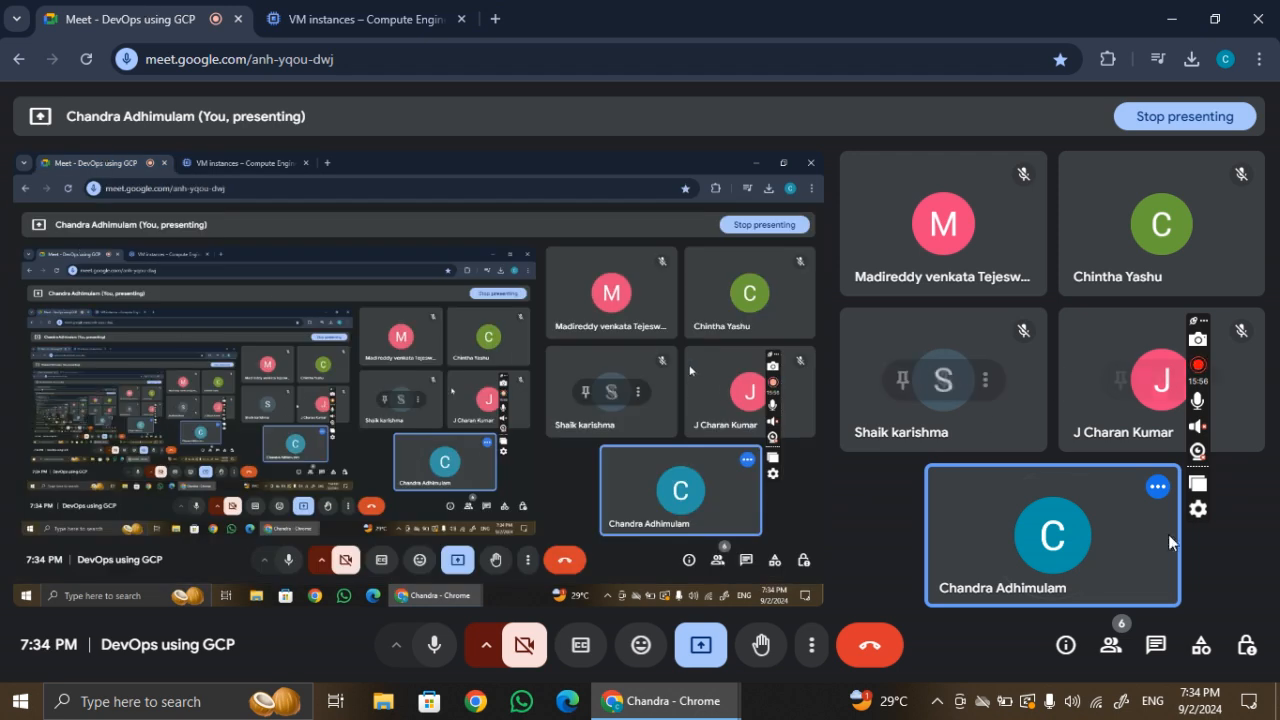
{"action": "left_click", "coordinate": [1156, 645]}
{"action": "left_click", "coordinate": [1043, 572]}
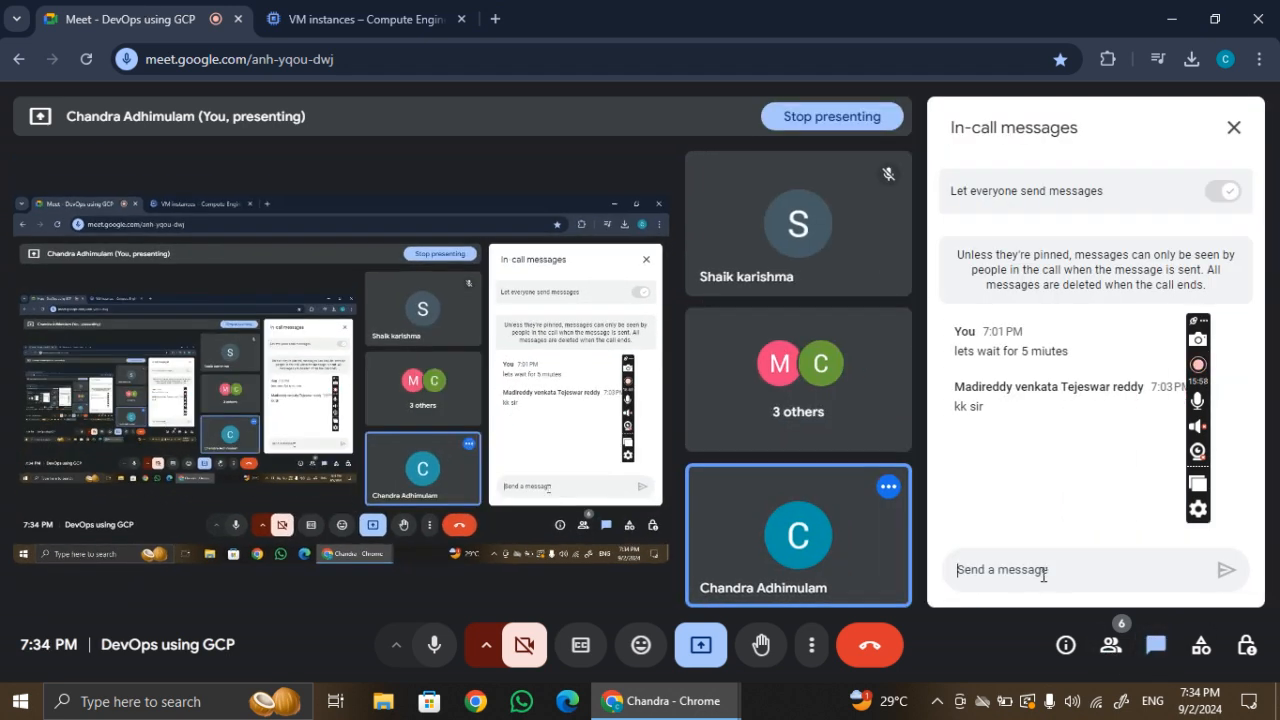
{"action": "key", "text": "ctrl+v"}
{"action": "key", "text": "Return"}
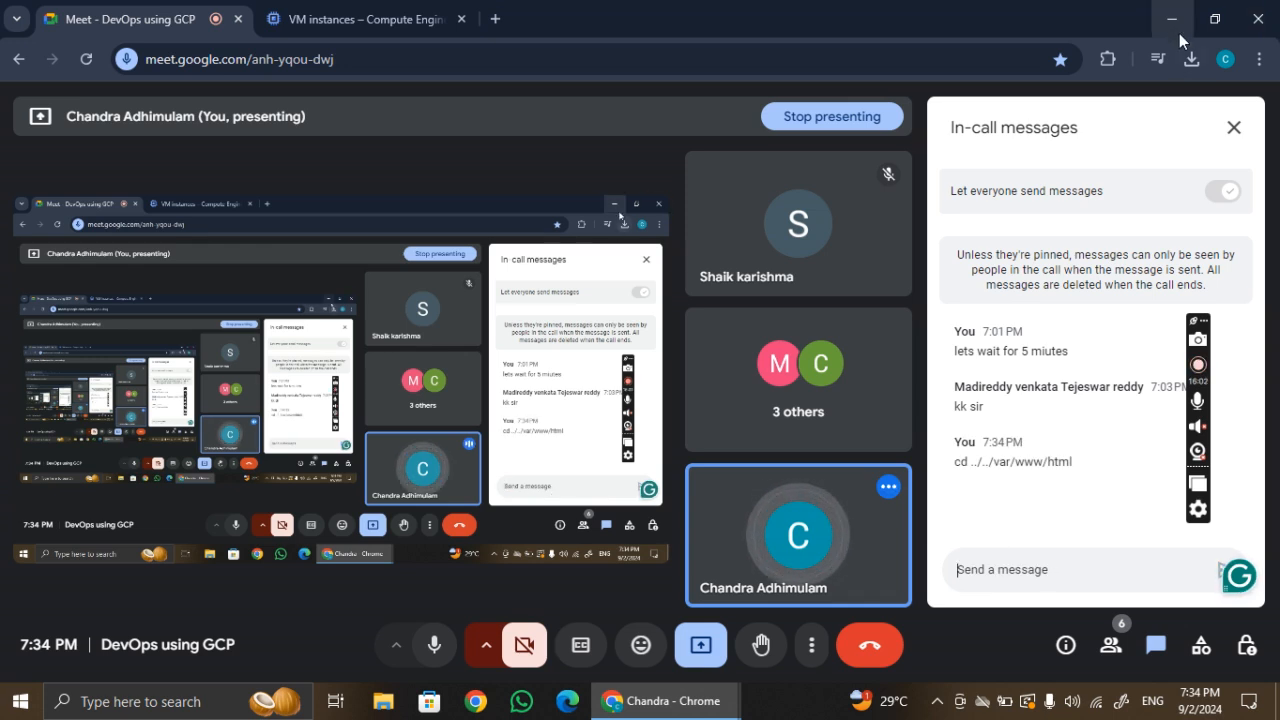
Return to the linuxserver SSH session and open a new index.html file in vi.
{"action": "left_click", "coordinate": [365, 18]}
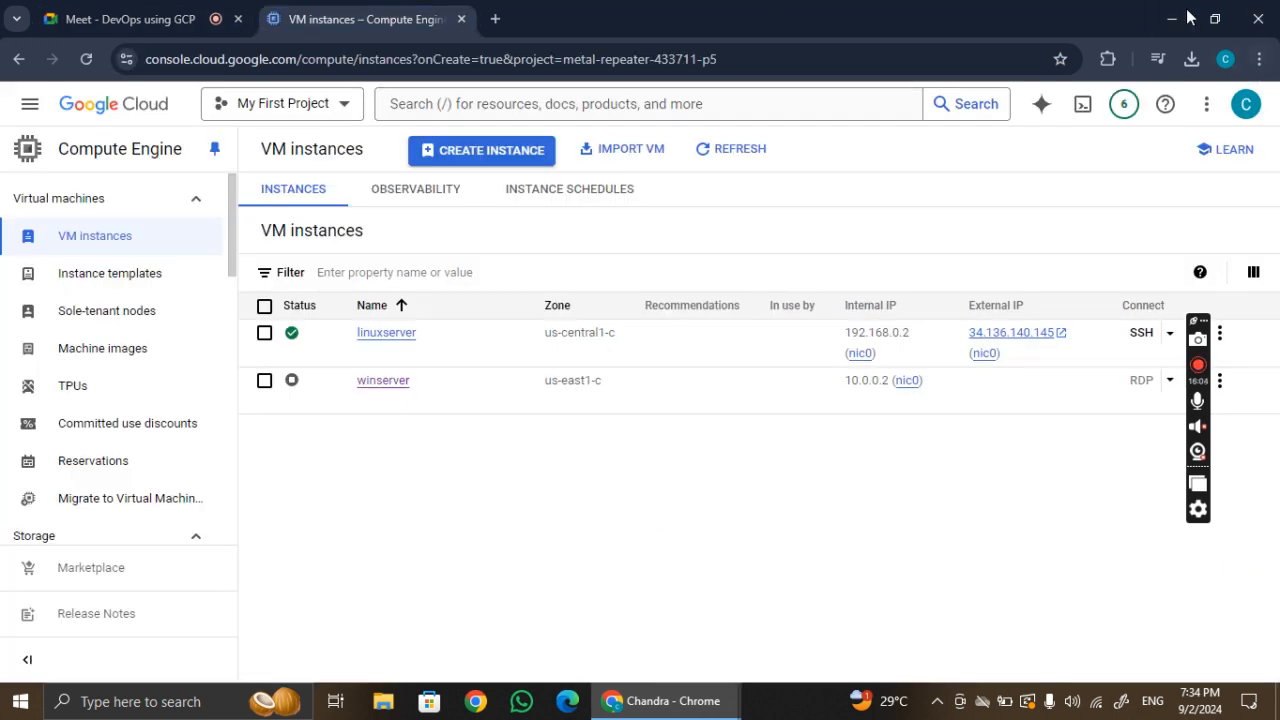
{"action": "left_click", "coordinate": [1188, 17]}
{"action": "left_click", "coordinate": [481, 649]}
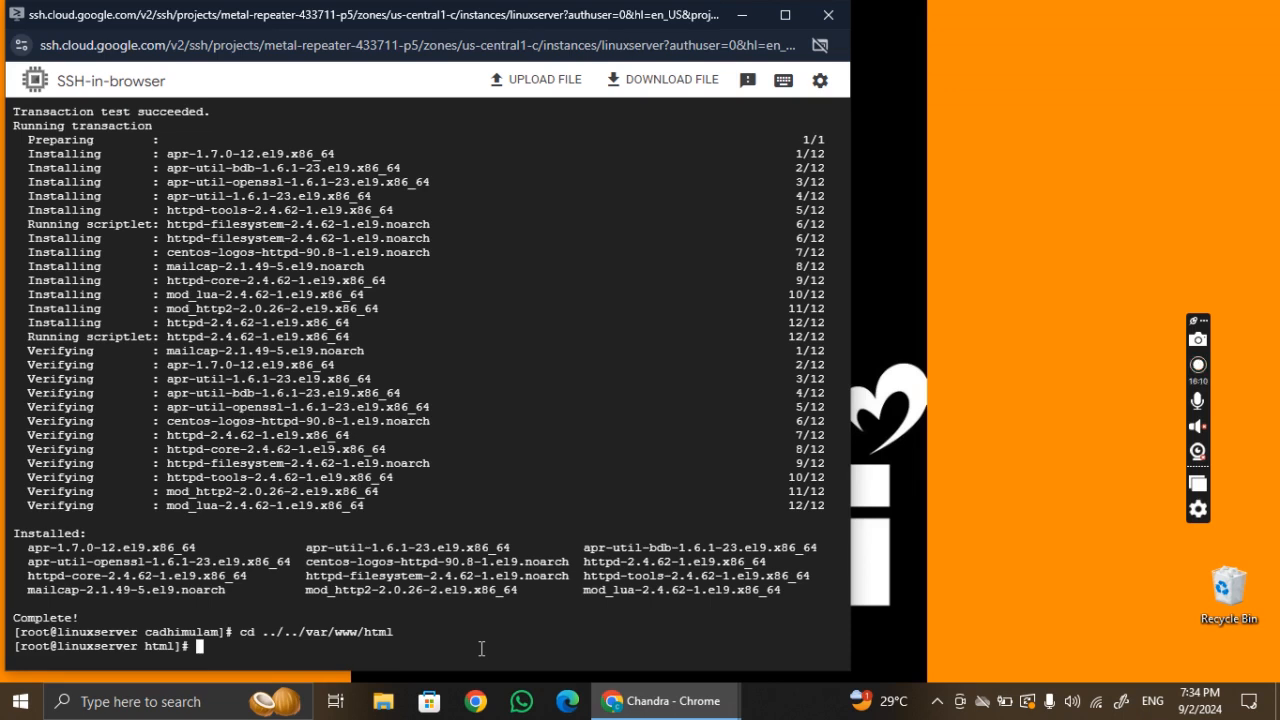
{"action": "type", "text": "vi index.t"}
{"action": "key", "text": "BackSpace"}
{"action": "type", "text": "html"}
{"action": "key", "text": "Return"}
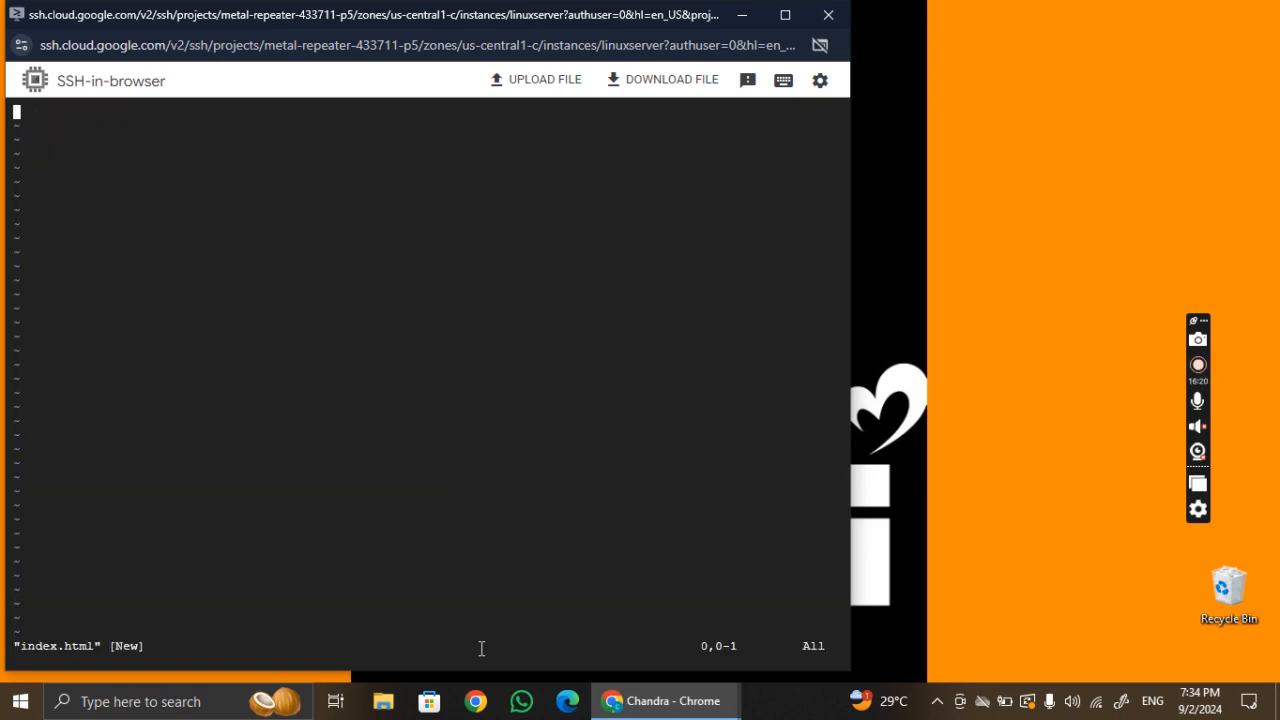
Open the staticwebsitecode file from the Class Related Stuff folder and select all its HTML code for copying.
{"action": "left_click", "coordinate": [391, 711]}
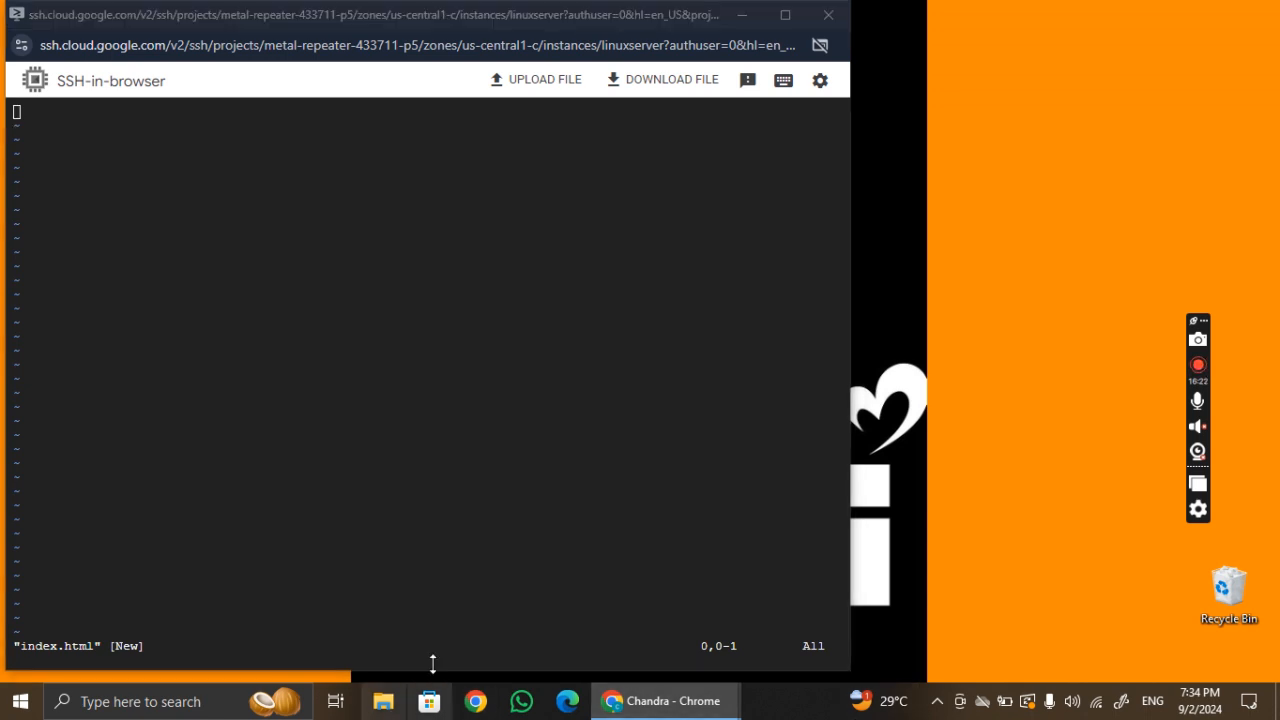
{"action": "double_click", "coordinate": [632, 403]}
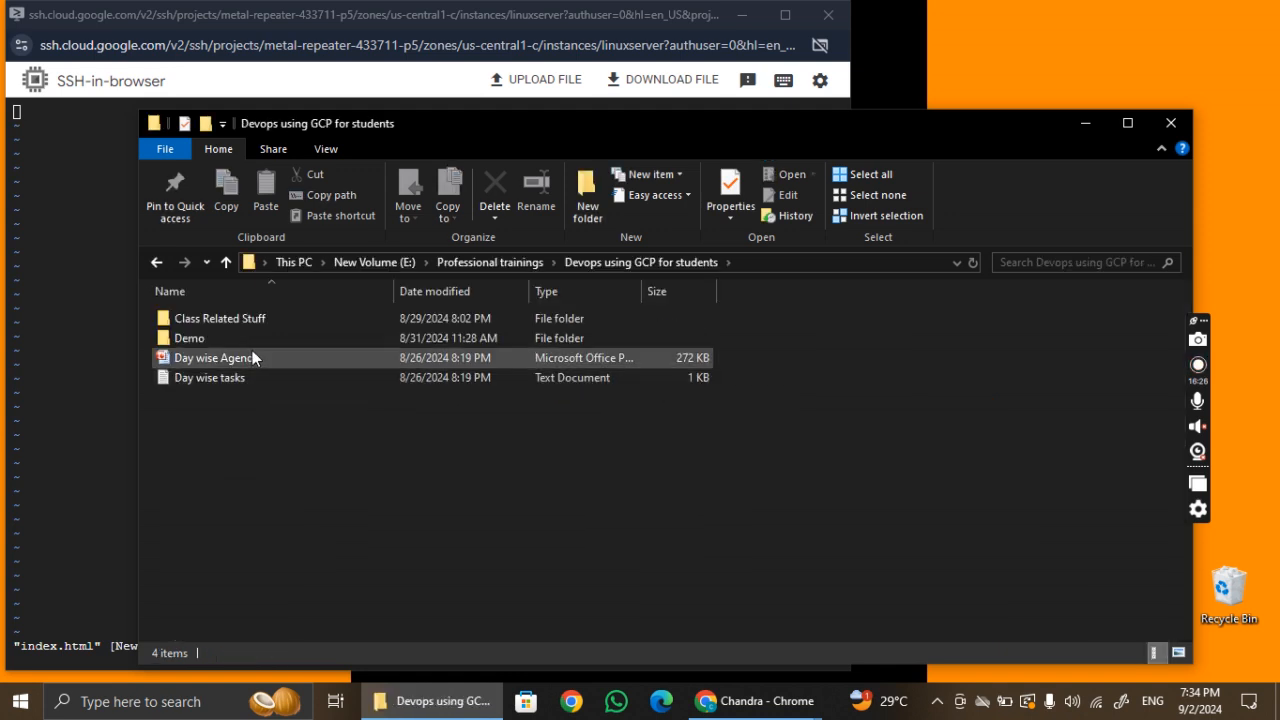
{"action": "double_click", "coordinate": [225, 321]}
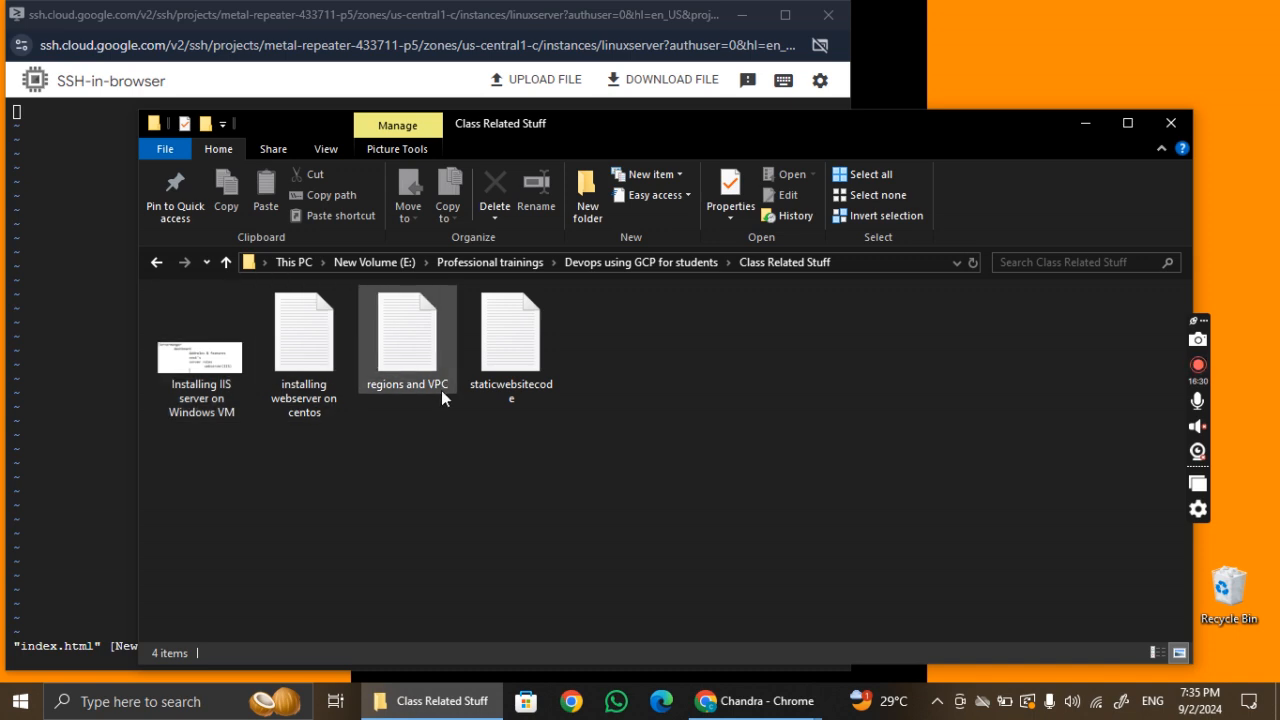
{"action": "double_click", "coordinate": [540, 389]}
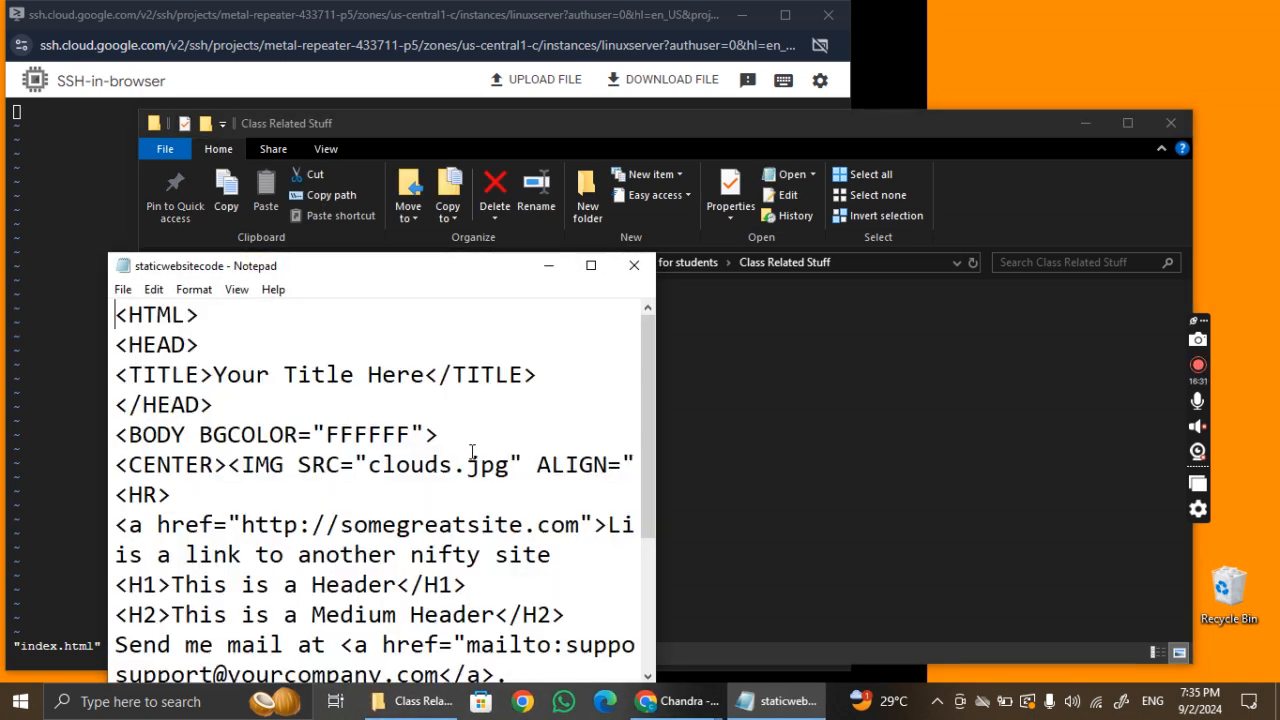
{"action": "scroll", "coordinate": [442, 540], "scroll_direction": "down", "scroll_amount": 3}
{"action": "key", "text": "ctrl+a"}
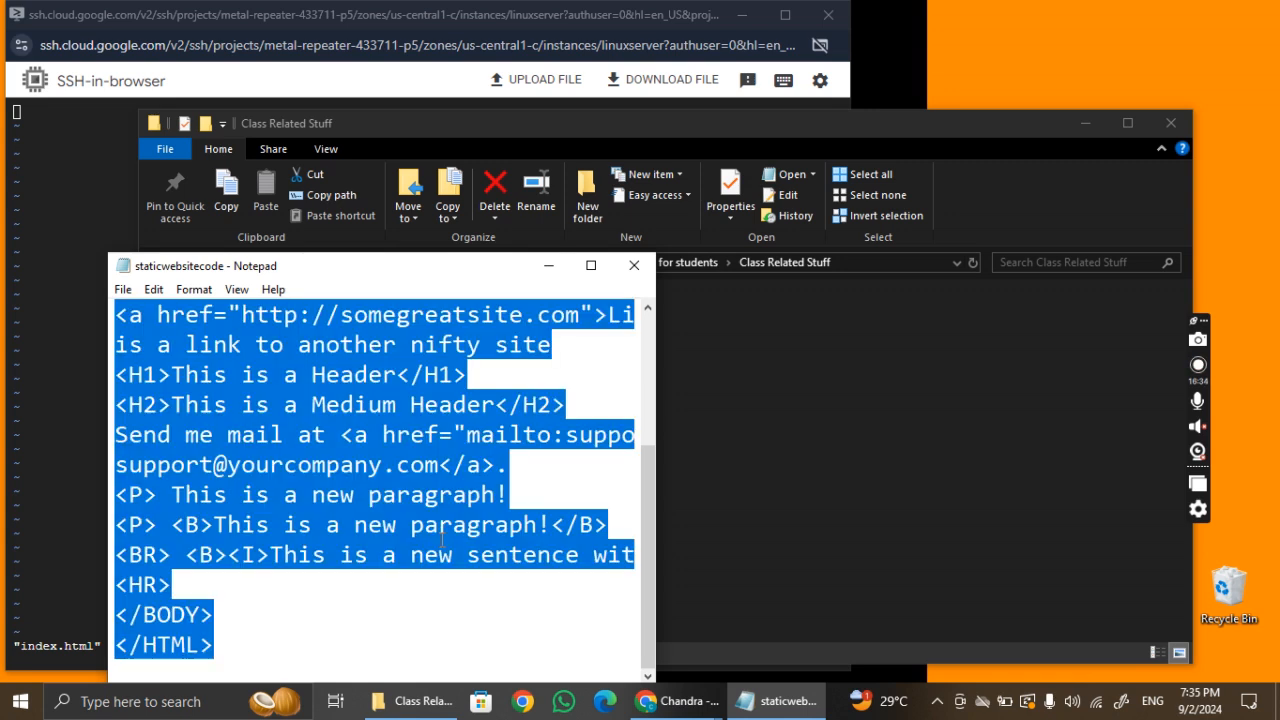
Paste the static website HTML into index.html in the SSH session, and save and quit vi with :wq.
{"action": "left_click", "coordinate": [965, 531]}
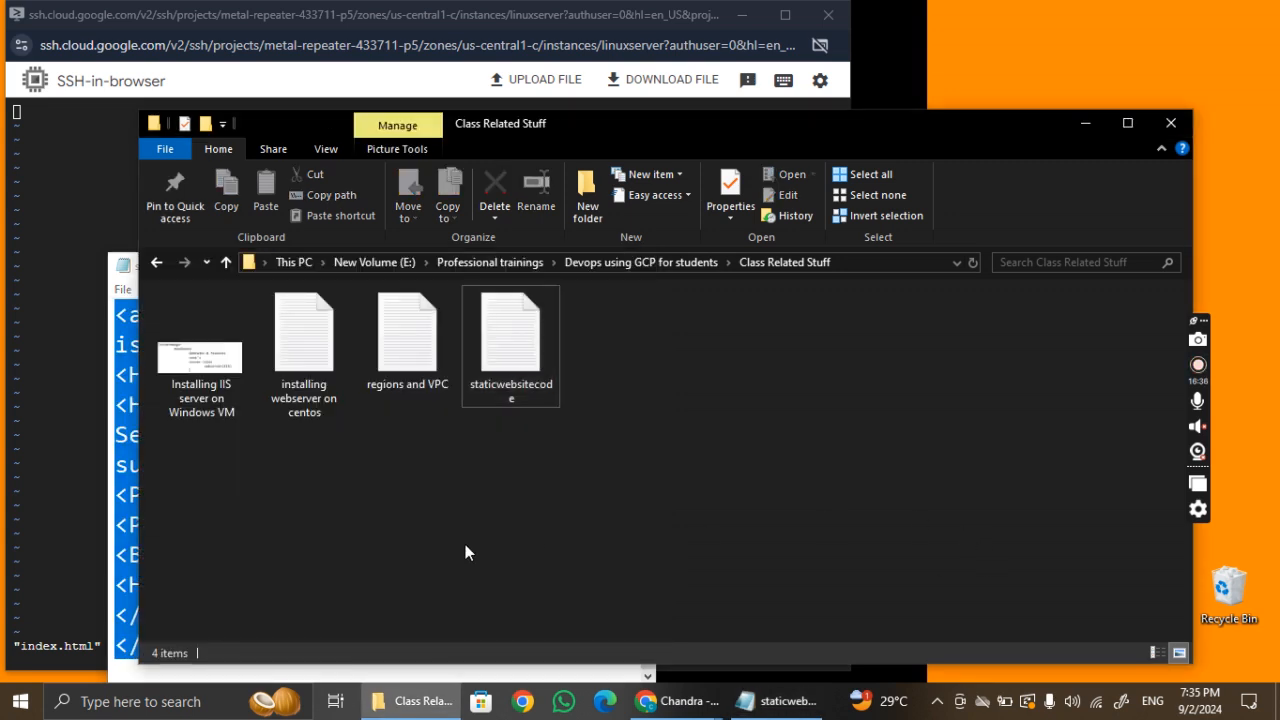
{"action": "left_click", "coordinate": [66, 488]}
{"action": "key", "text": "ctrl+v"}
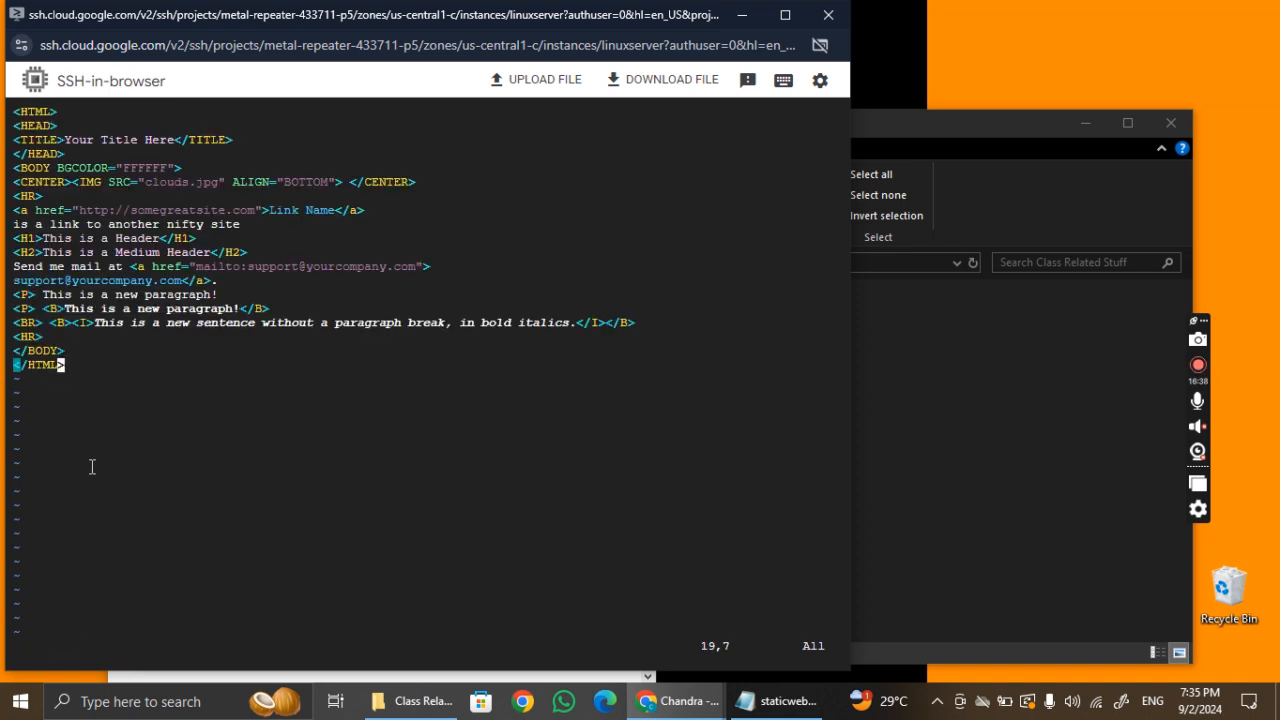
{"action": "type", "text": ":wq"}
{"action": "key", "text": "Return"}
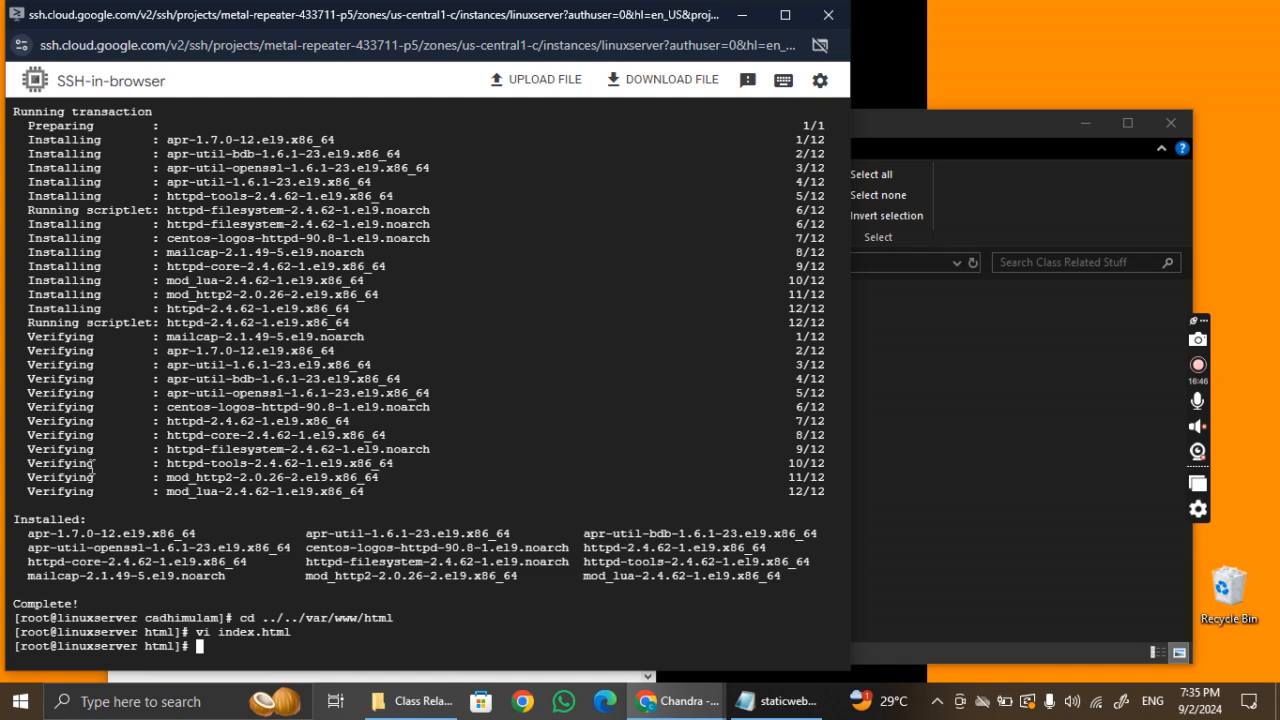
Print index.html with cat and start the web server with service httpd start.
{"action": "type", "text": "cat index.html"}
{"action": "key", "text": "Return"}
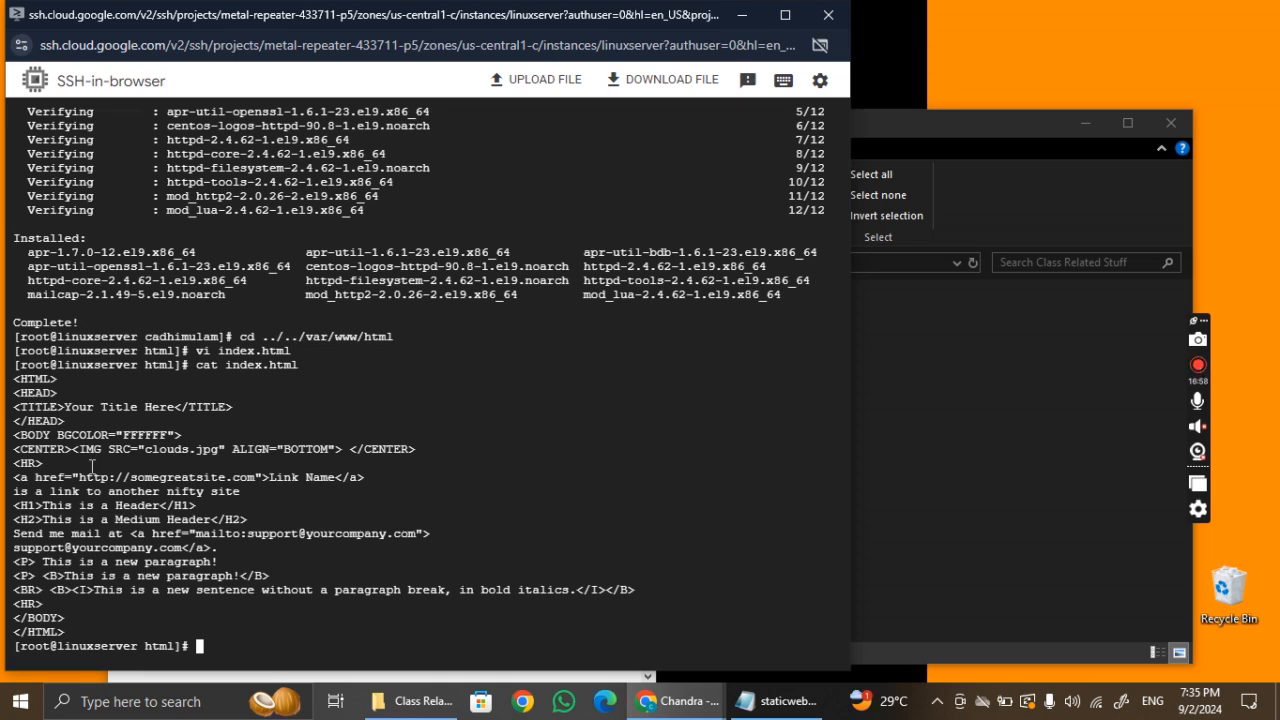
{"action": "type", "text": "service ht"}
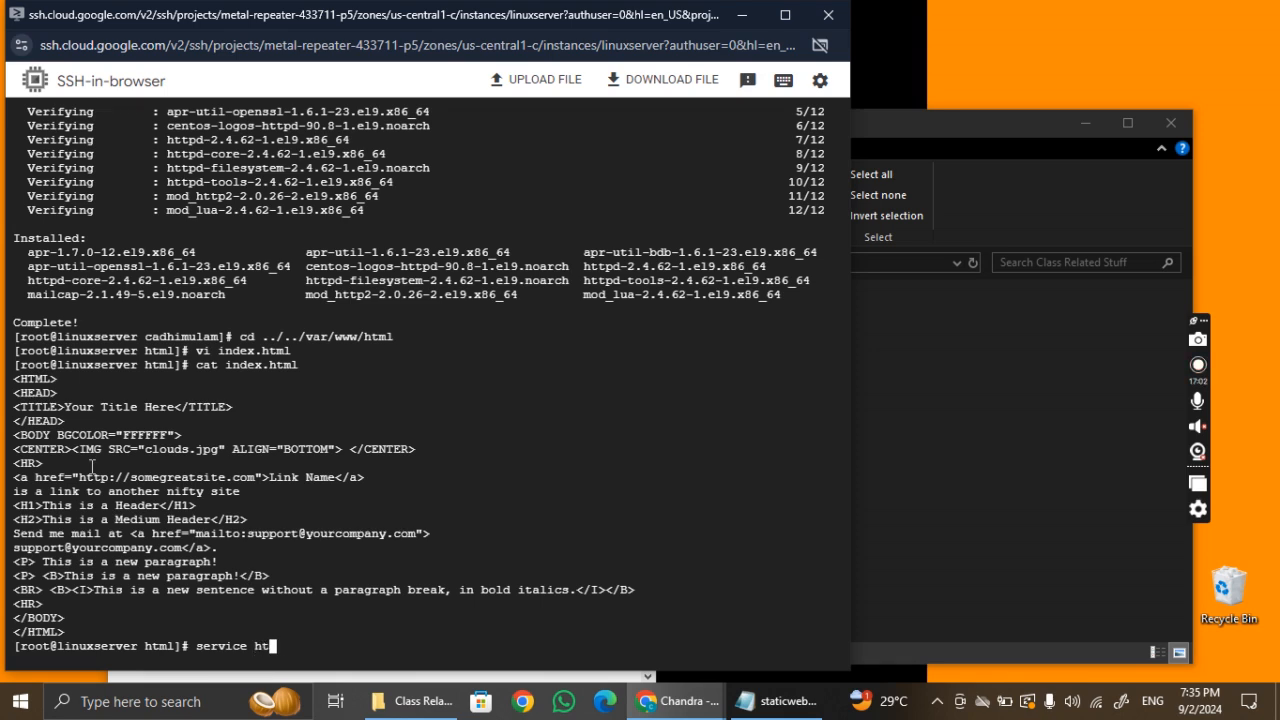
{"action": "type", "text": "tpd start"}
{"action": "key", "text": "Return"}
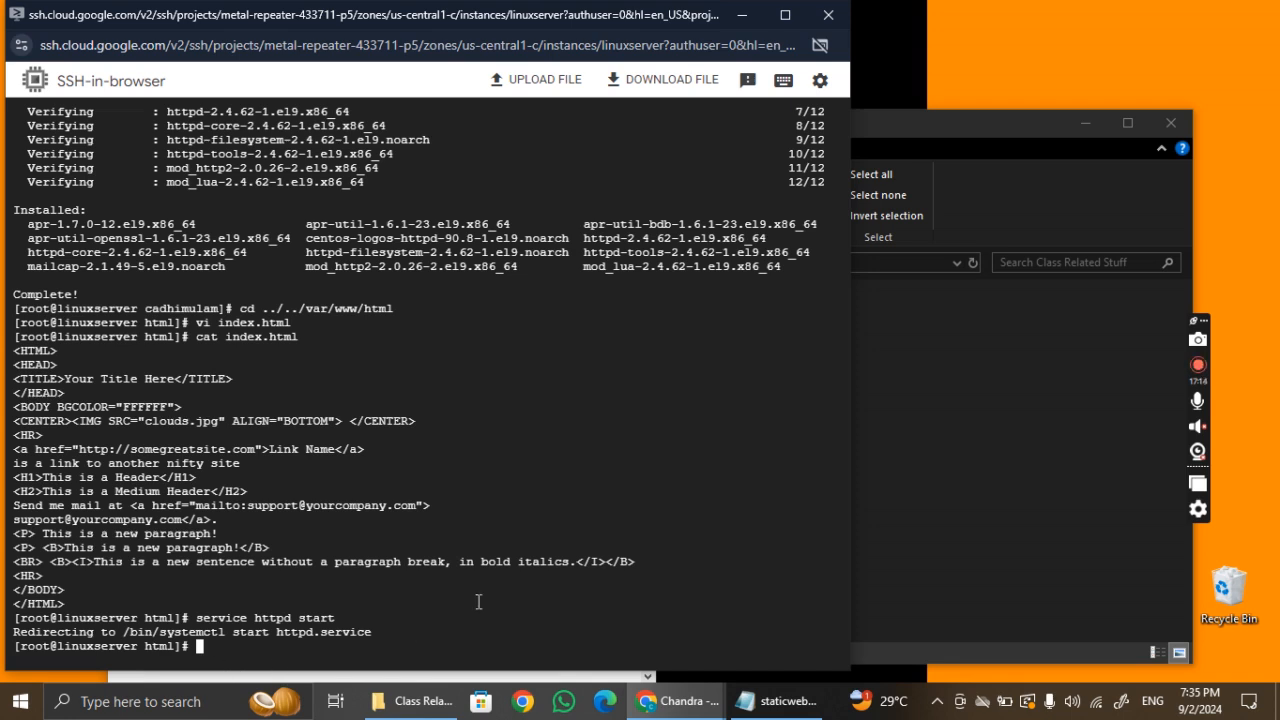
Open linuxserver's external IP 34.136.140.145 from the VM instances list in a browser and retry loading the site.
{"action": "mouse_move", "coordinate": [645, 710]}
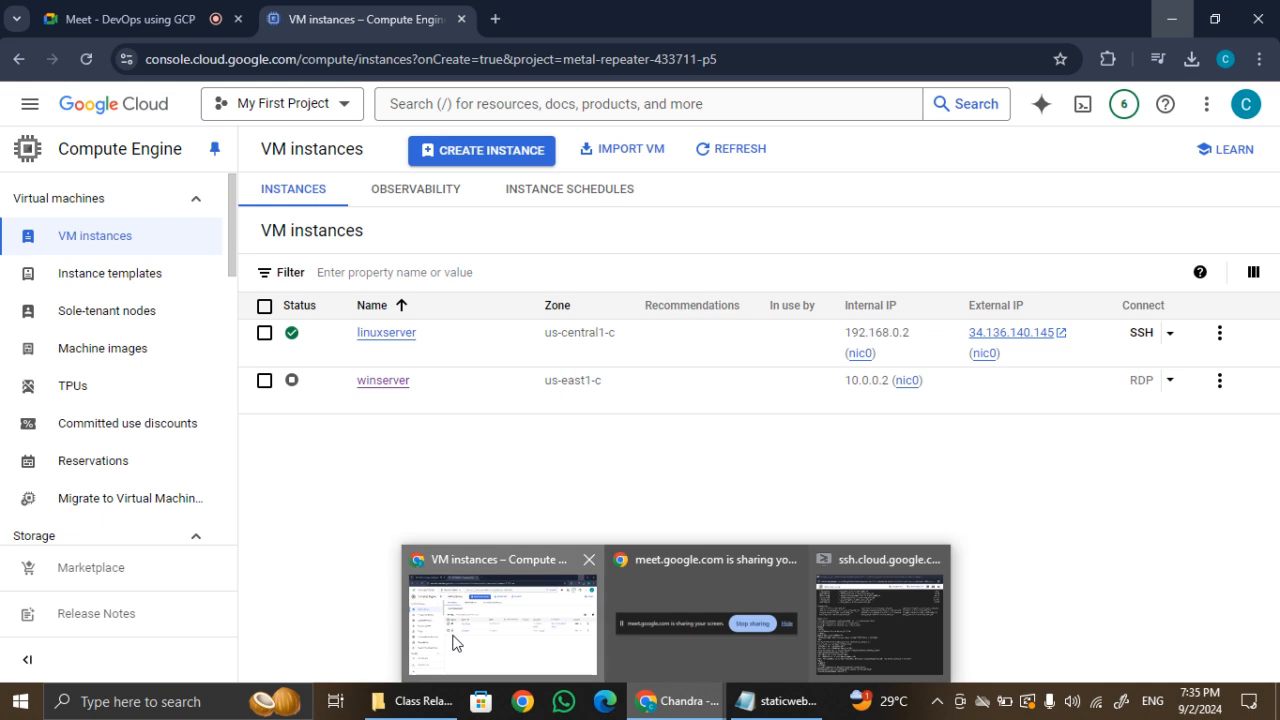
{"action": "left_click", "coordinate": [520, 600]}
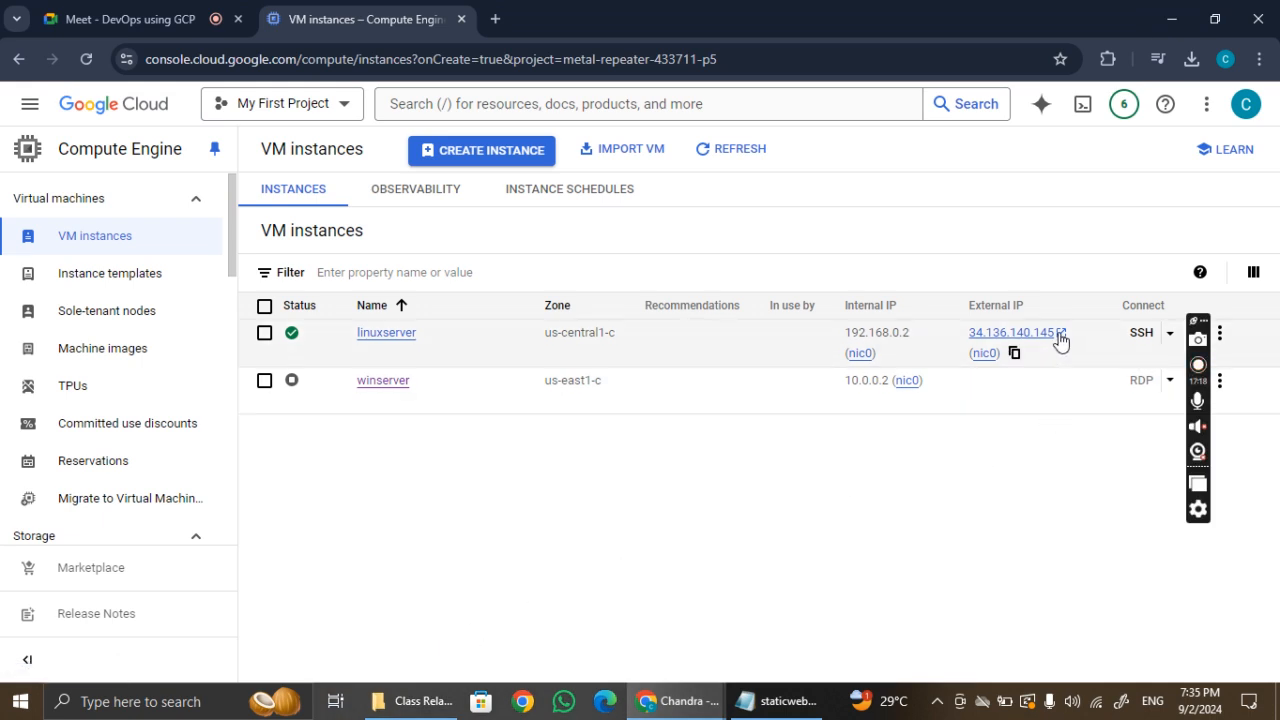
{"action": "left_click", "coordinate": [1060, 337]}
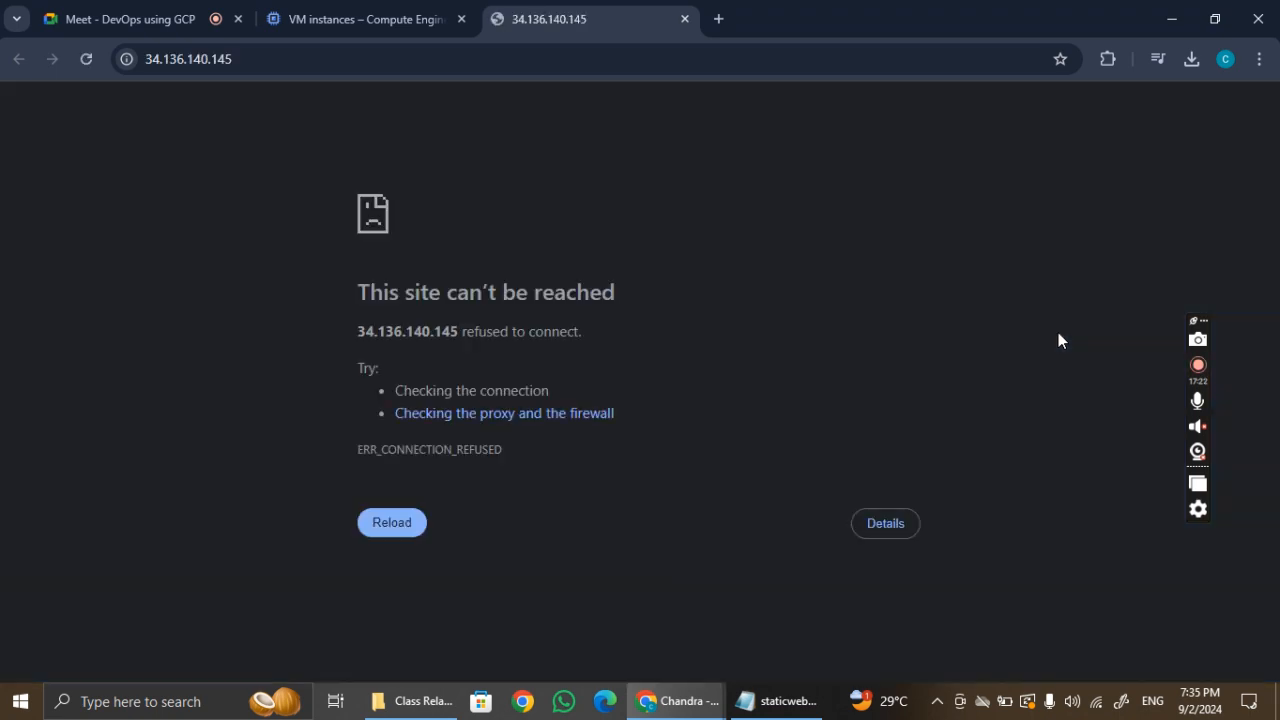
{"action": "left_click", "coordinate": [464, 63]}
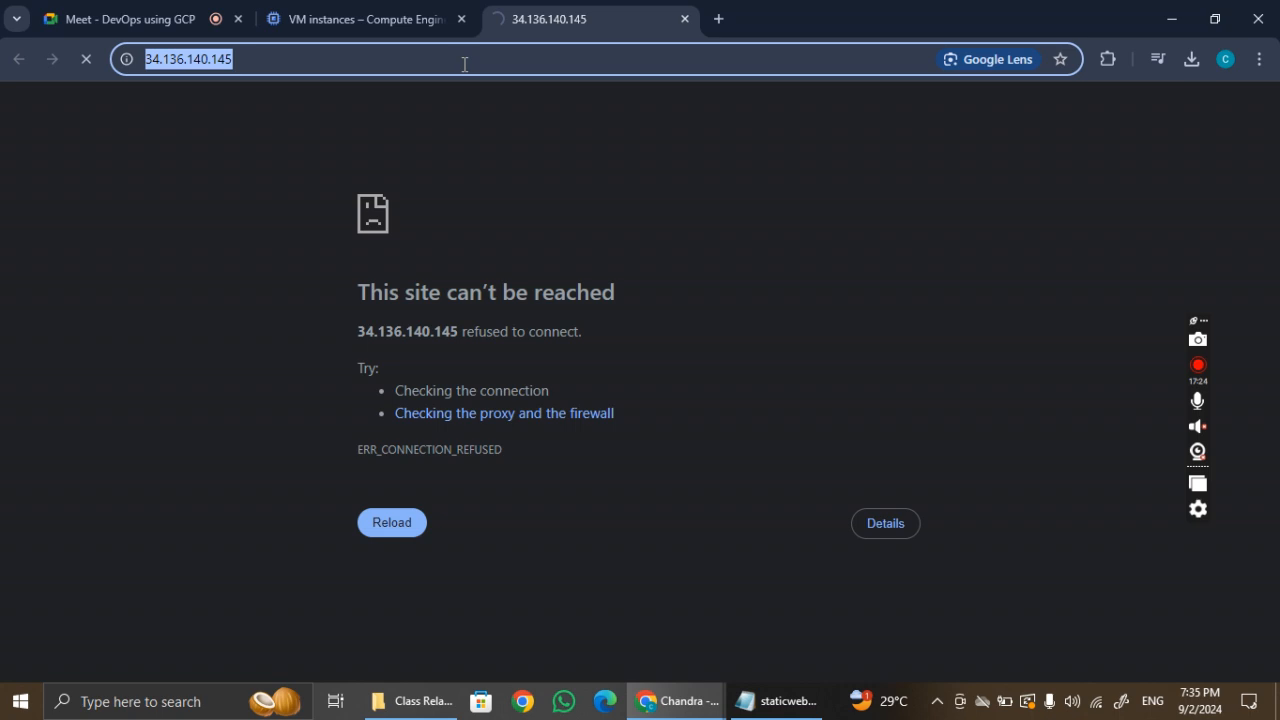
{"action": "key", "text": "Return"}
{"action": "left_click", "coordinate": [464, 63]}
{"action": "key", "text": "Return"}
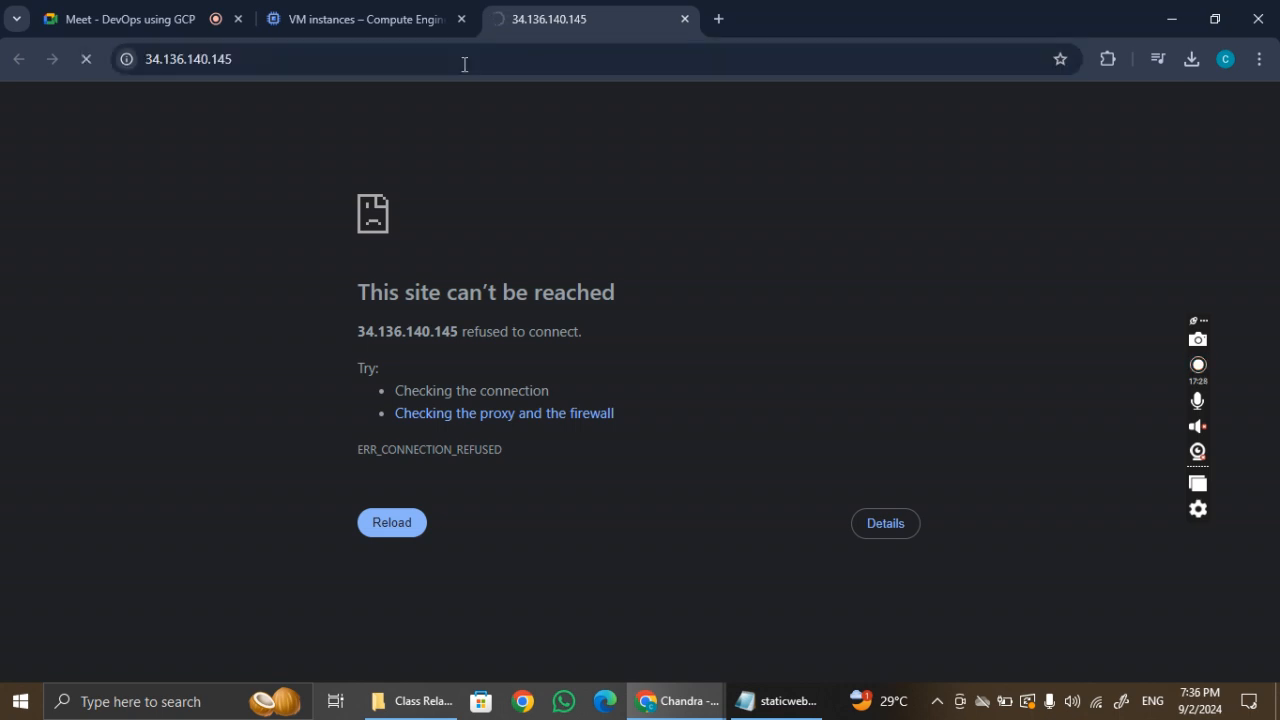
Go back to the VM instances list in the Google Cloud console and reload it.
{"action": "left_click", "coordinate": [428, 16]}
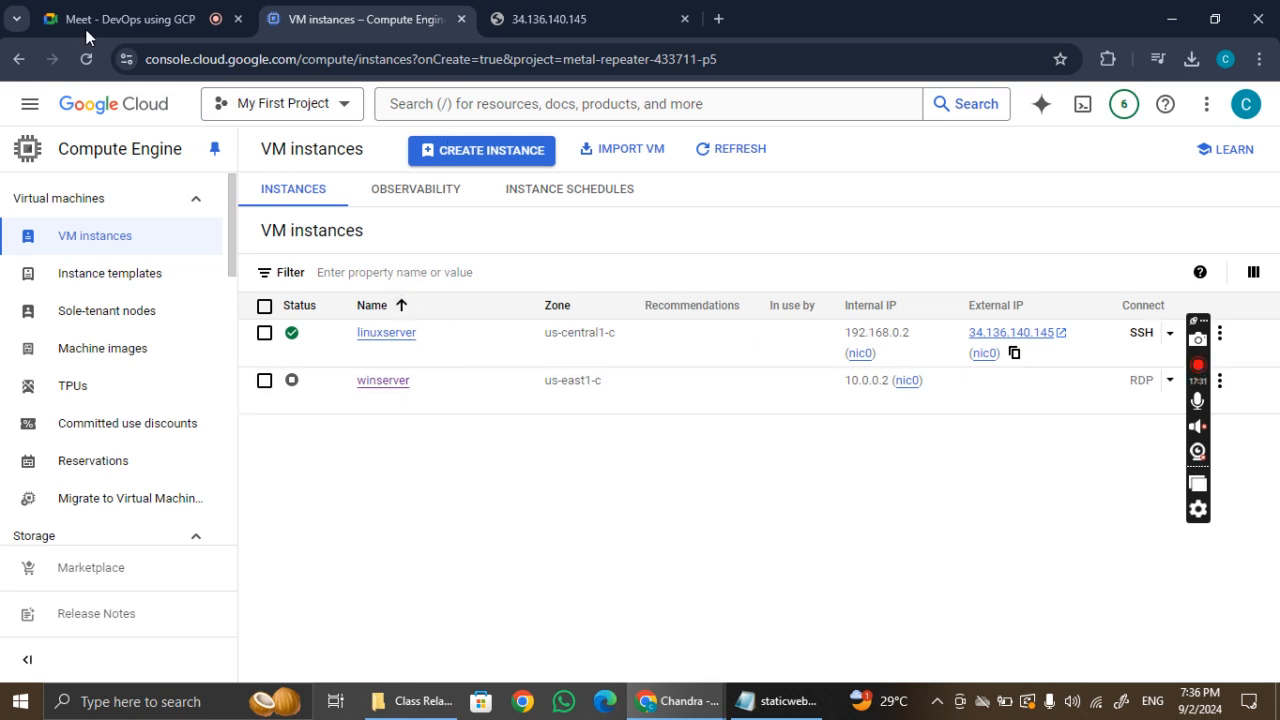
{"action": "left_click", "coordinate": [92, 63]}
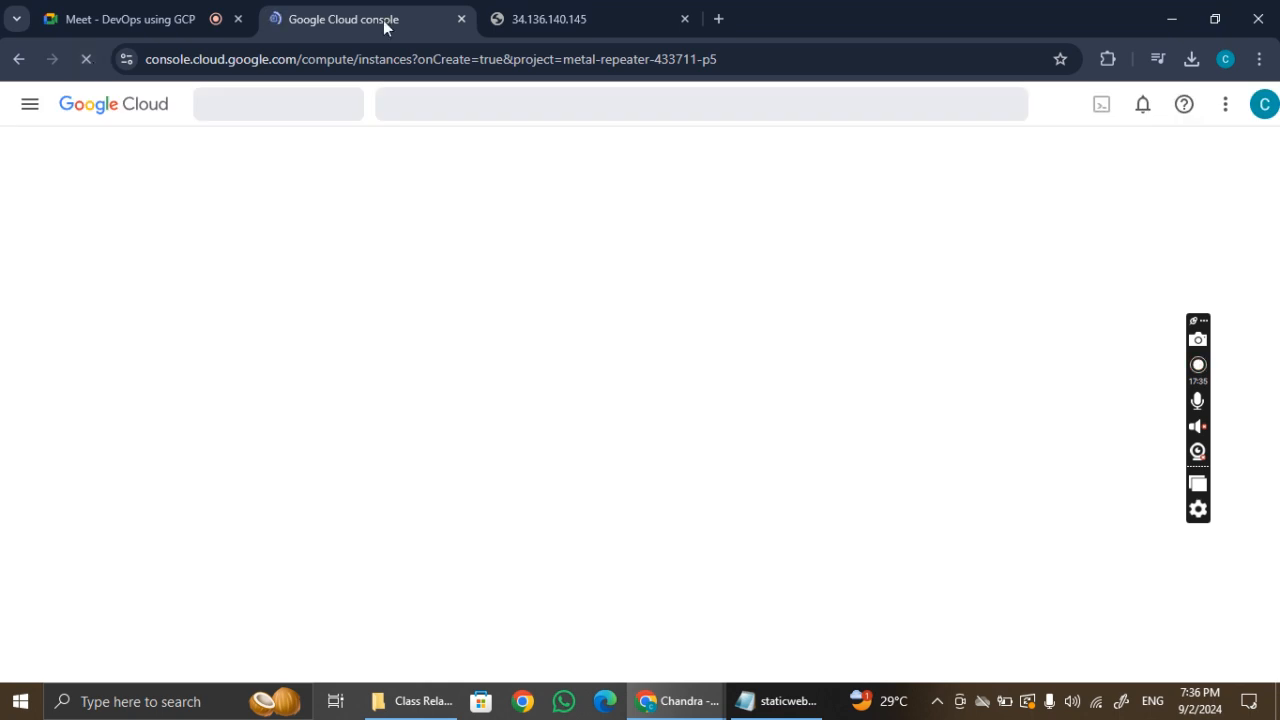
Retry loading the site at 34.136.140.145, reopen it from linuxserver's external IP link, reload it, and close its tab.
{"action": "left_click", "coordinate": [506, 14]}
{"action": "left_click", "coordinate": [86, 59]}
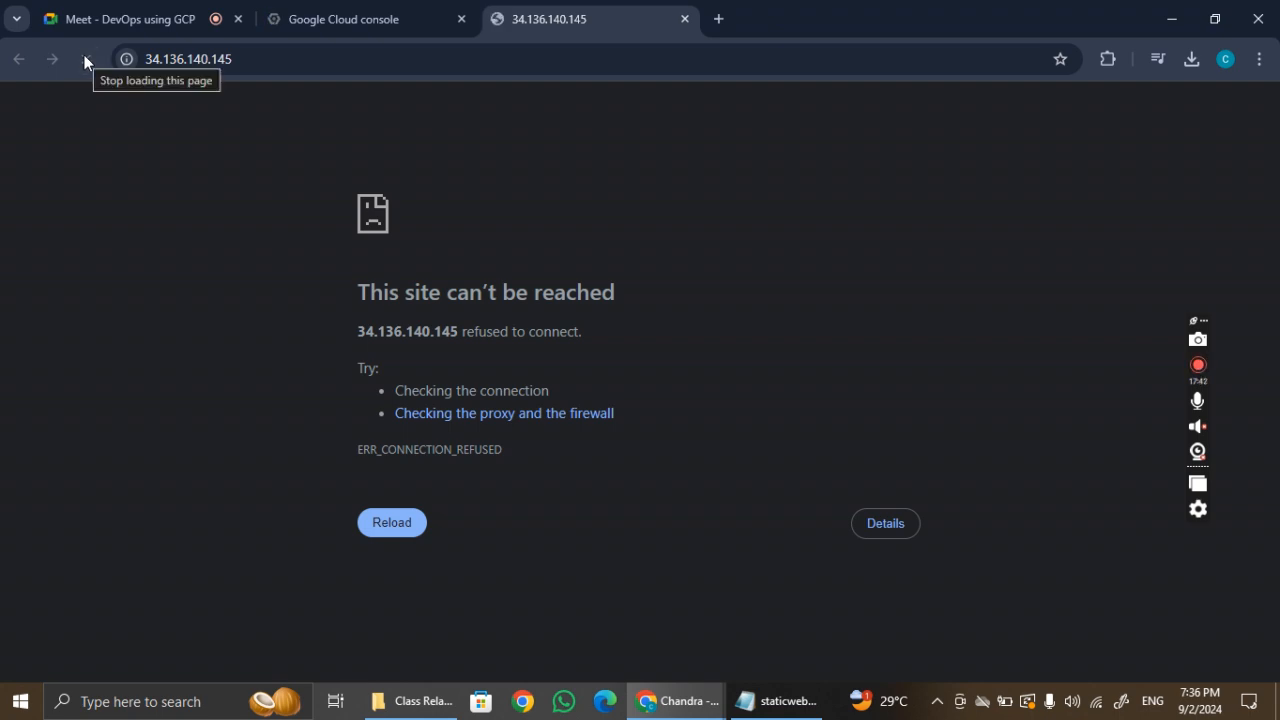
{"action": "left_click", "coordinate": [91, 72]}
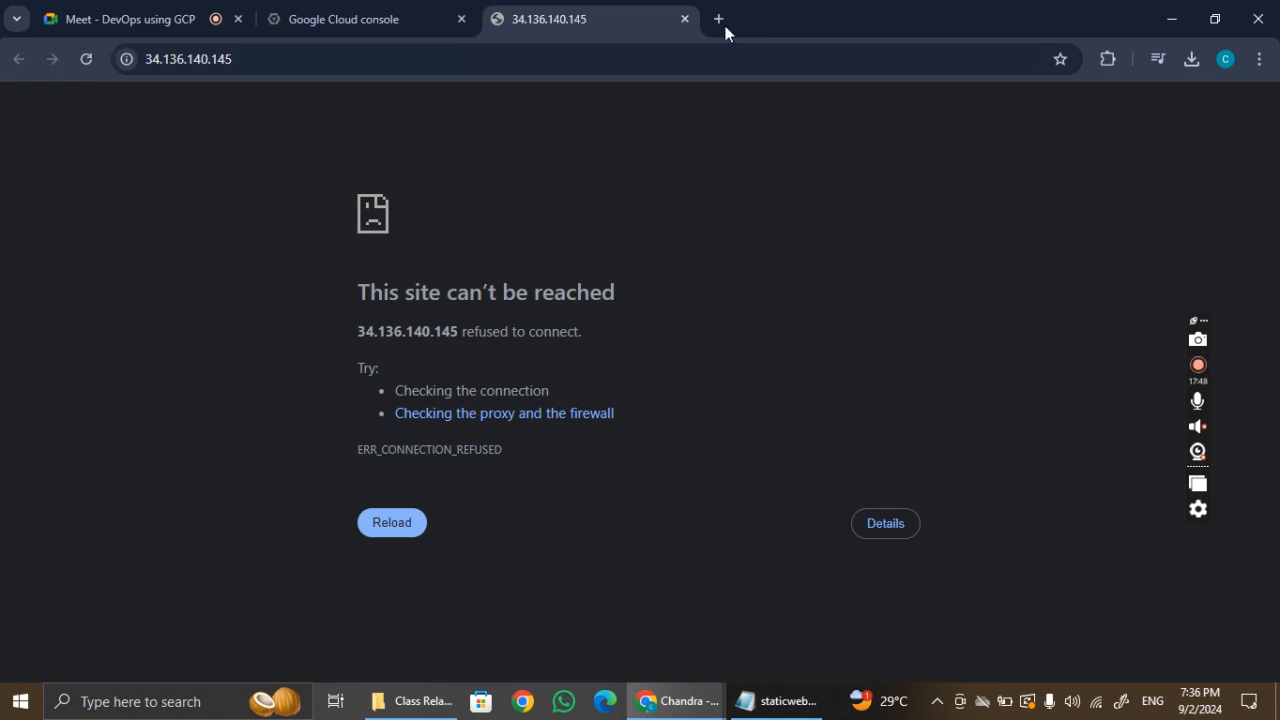
{"action": "left_click", "coordinate": [685, 19]}
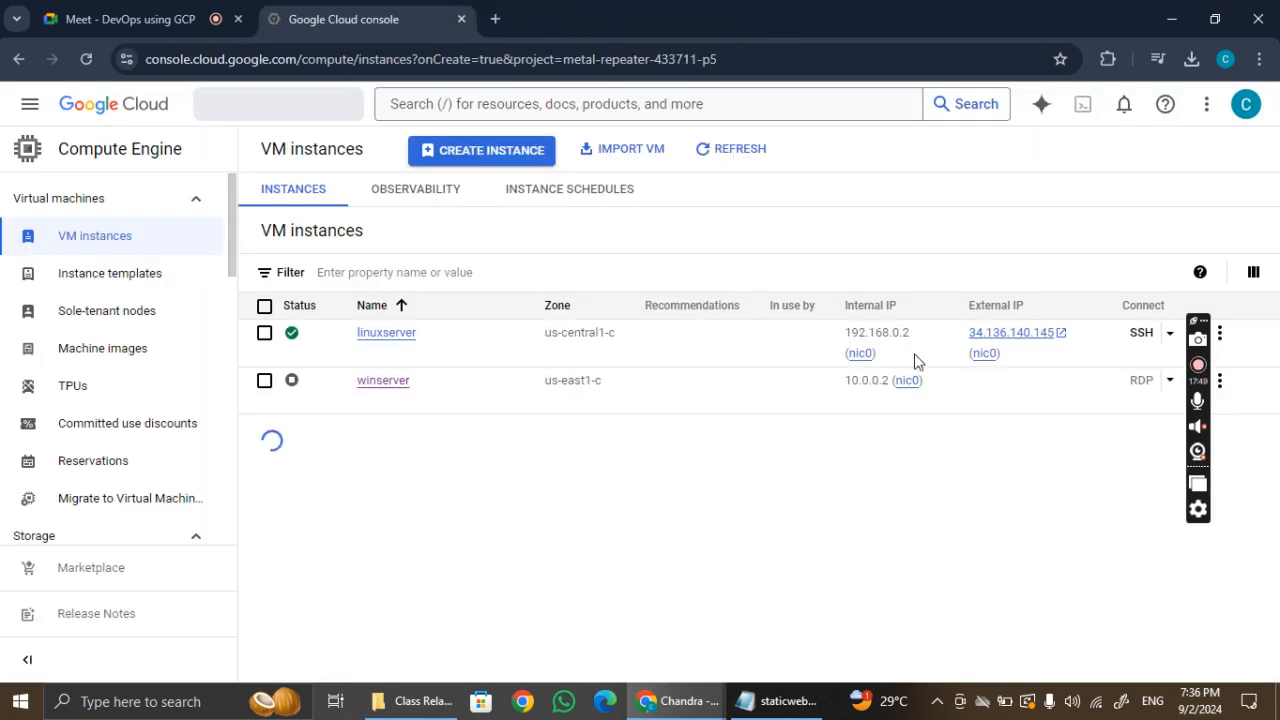
{"action": "left_click", "coordinate": [1055, 336]}
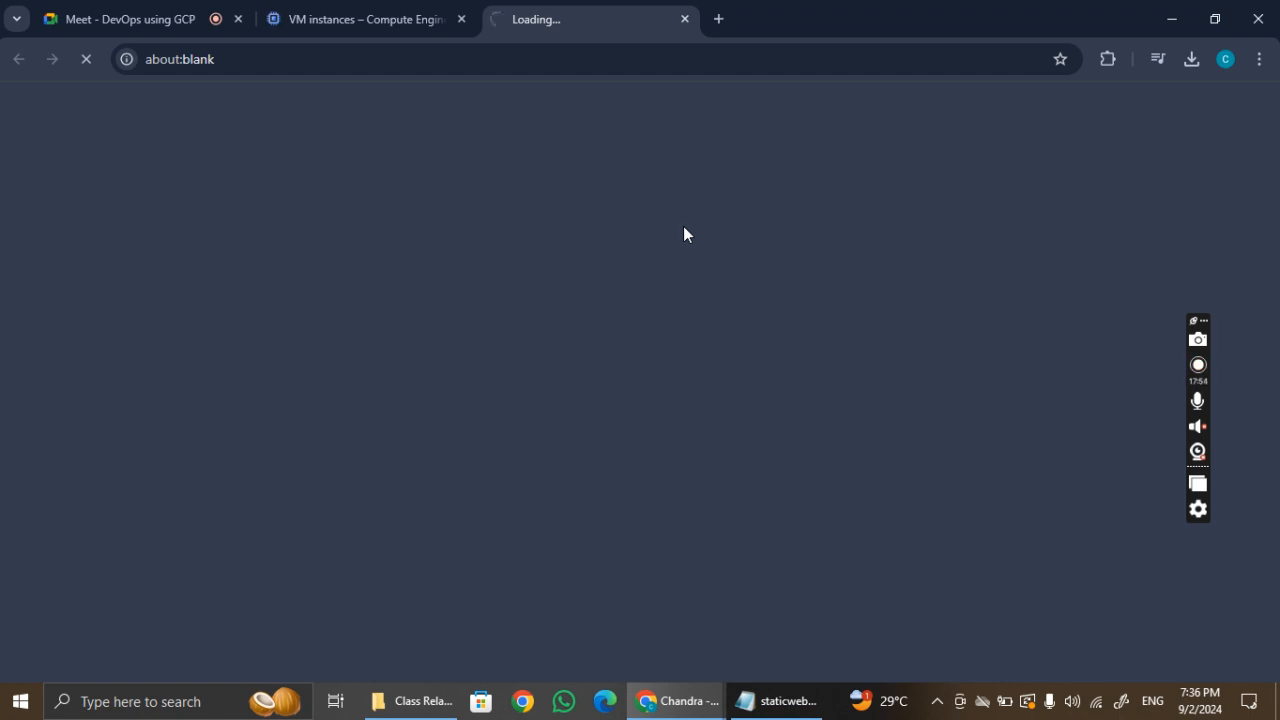
{"action": "key", "text": "F5"}
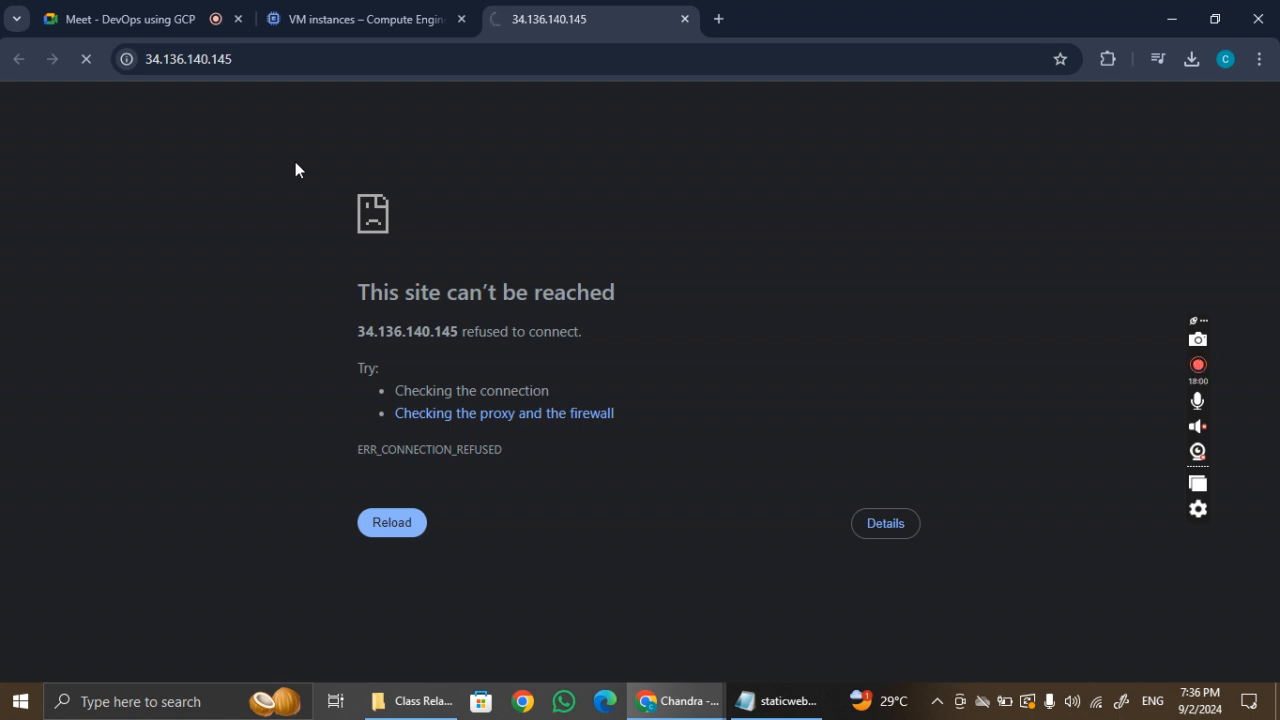
{"action": "key", "text": "F5"}
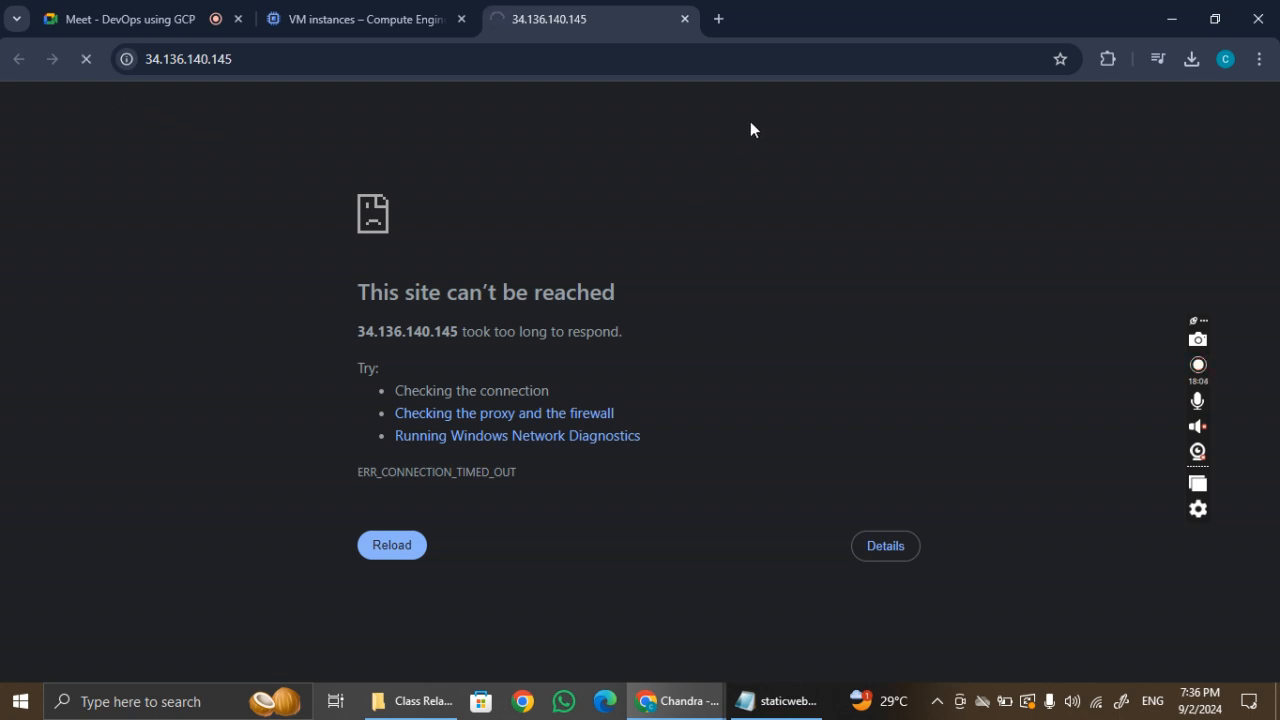
{"action": "left_click", "coordinate": [681, 21]}
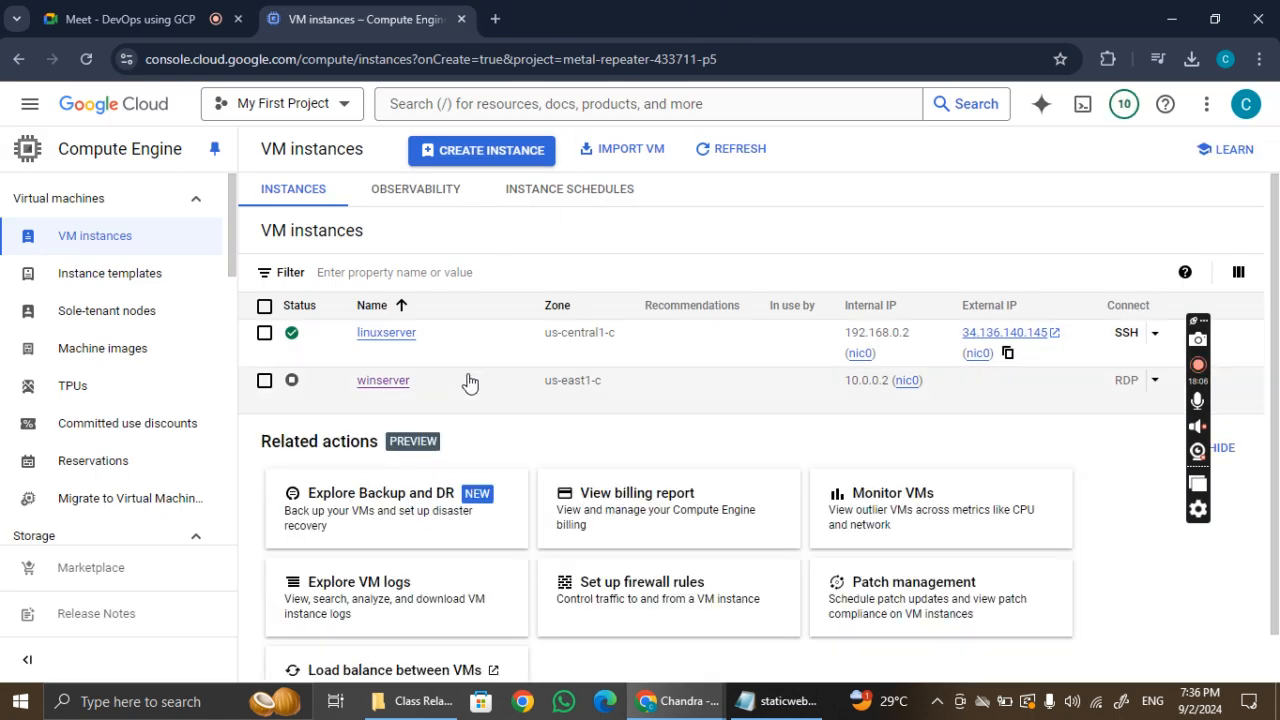
Copy linuxserver's external IP, open it in Microsoft Edge to check the static website, and close Edge.
{"action": "left_click", "coordinate": [1007, 355]}
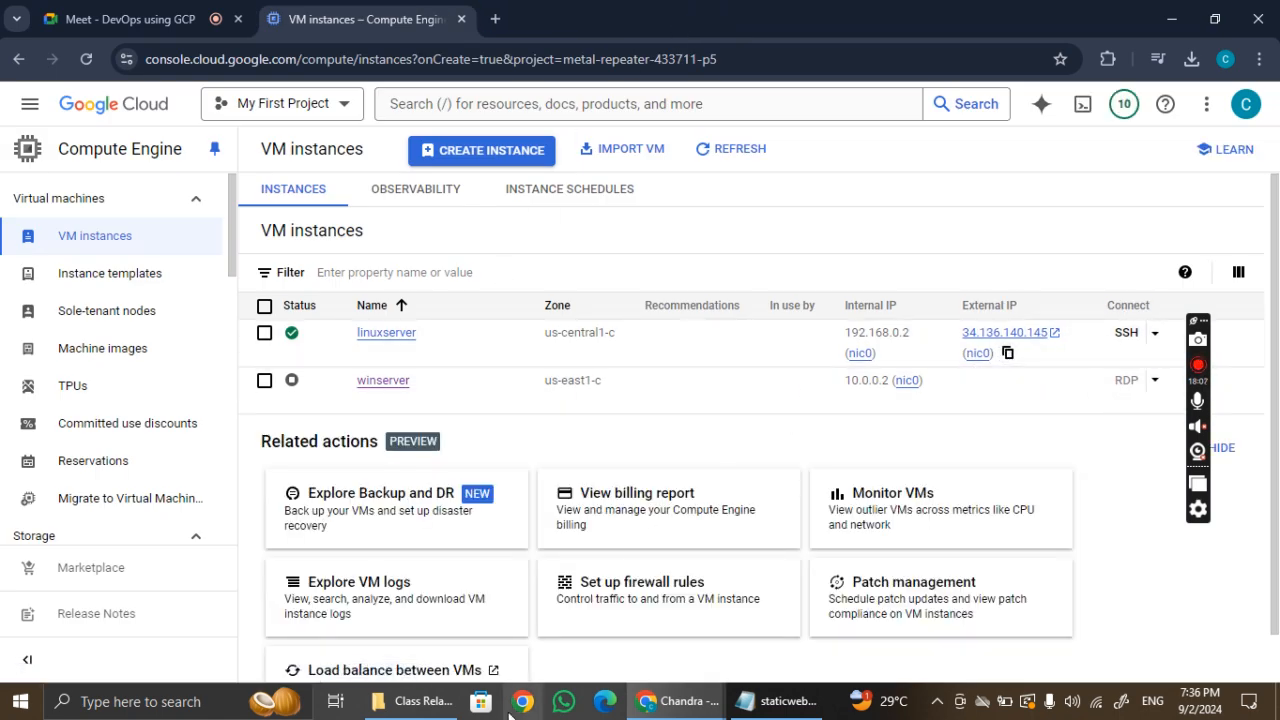
{"action": "left_click", "coordinate": [590, 707]}
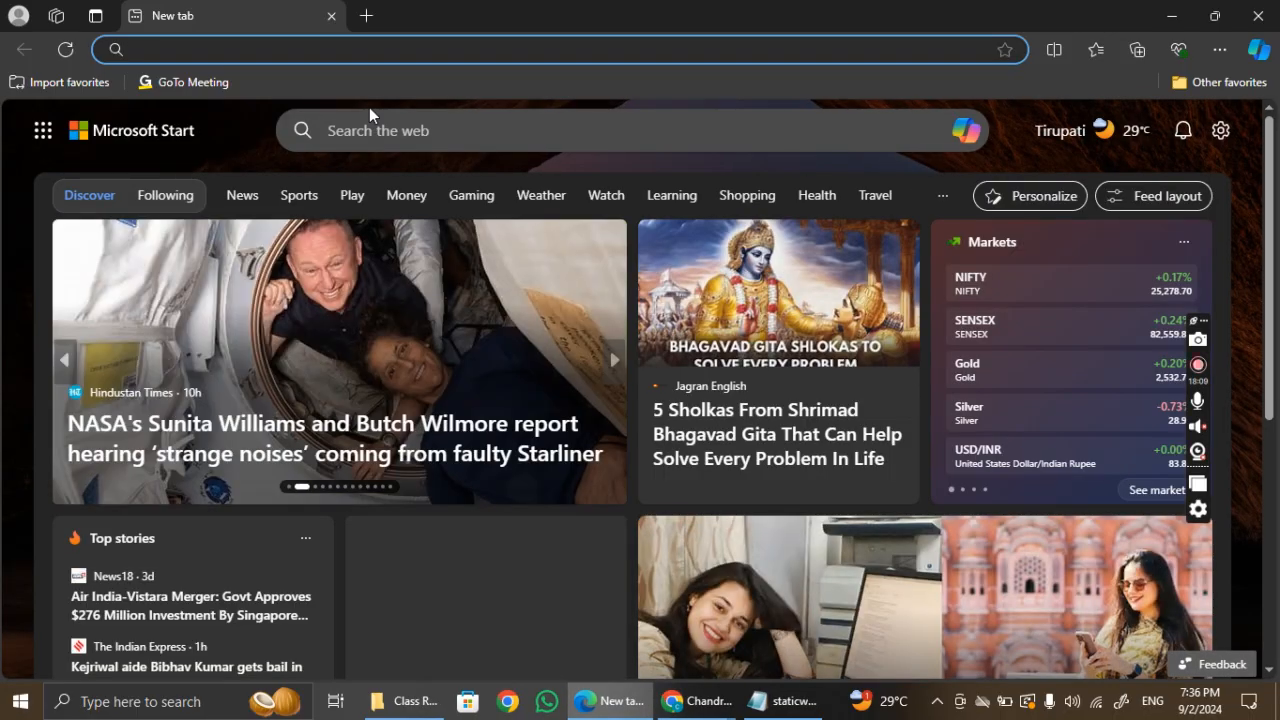
{"action": "key", "text": "ctrl+v"}
{"action": "key", "text": "Return"}
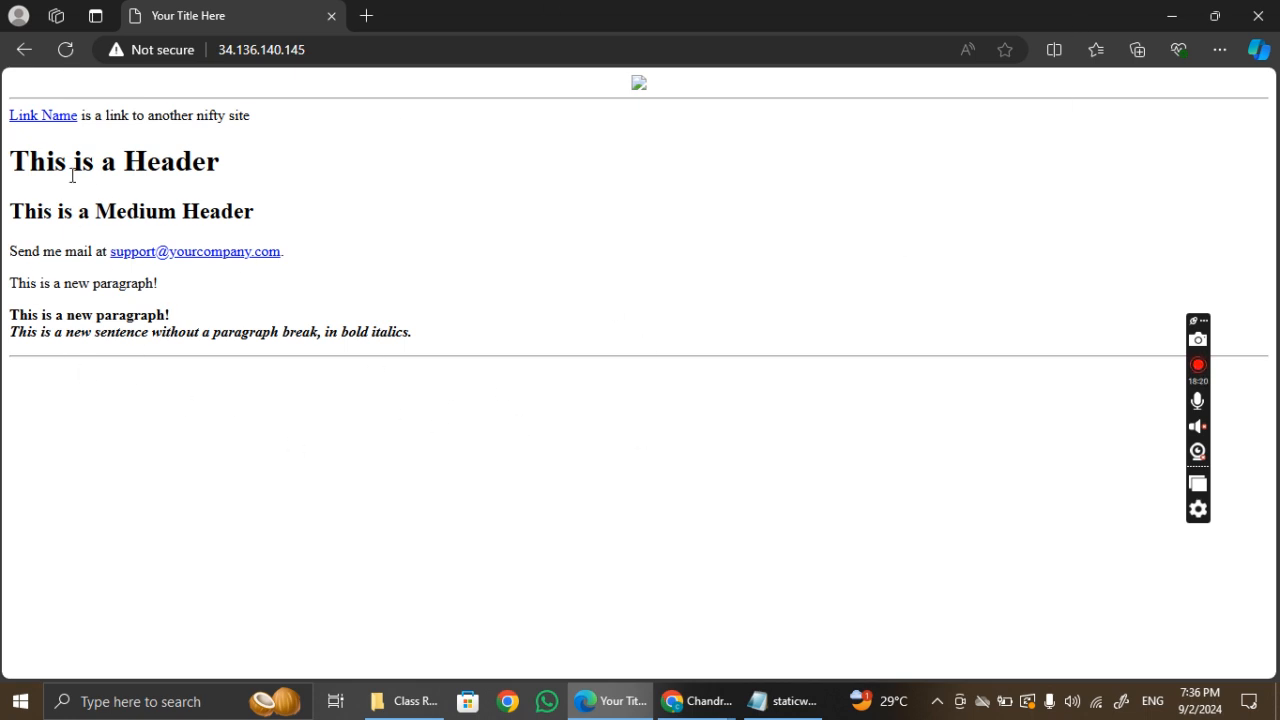
{"action": "left_click", "coordinate": [1250, 24]}
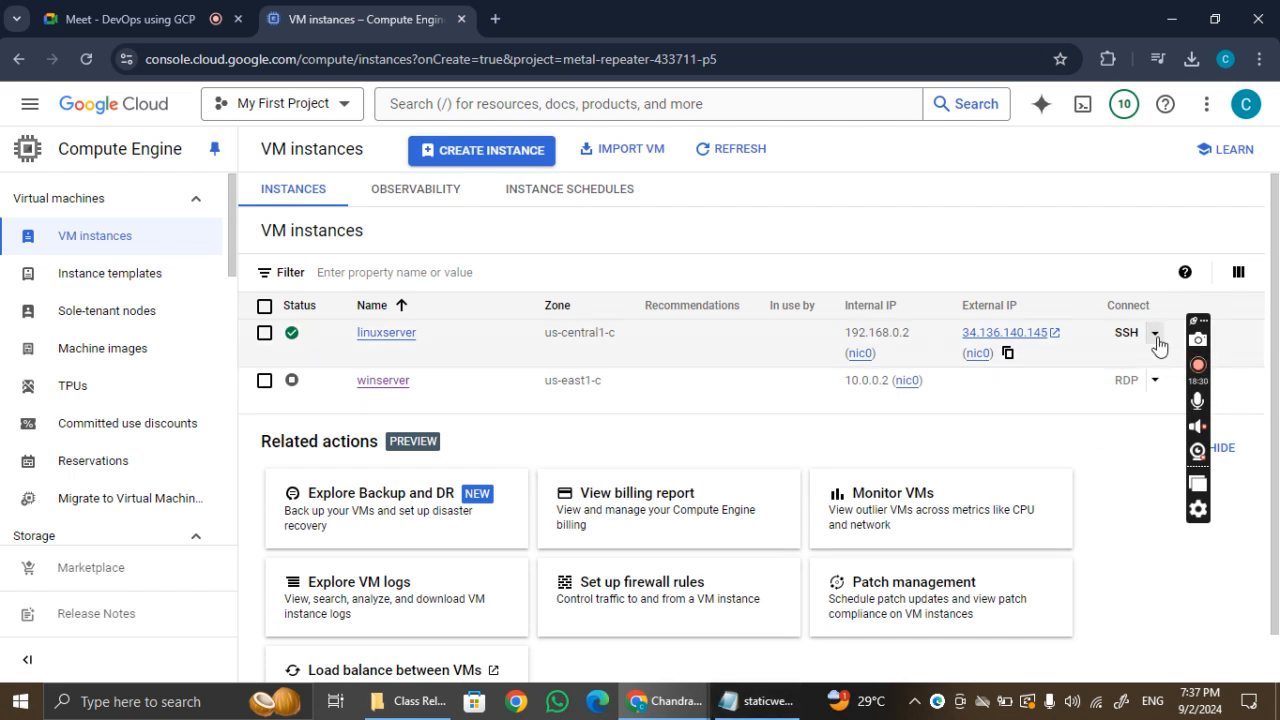
{"action": "left_click", "coordinate": [1155, 334]}
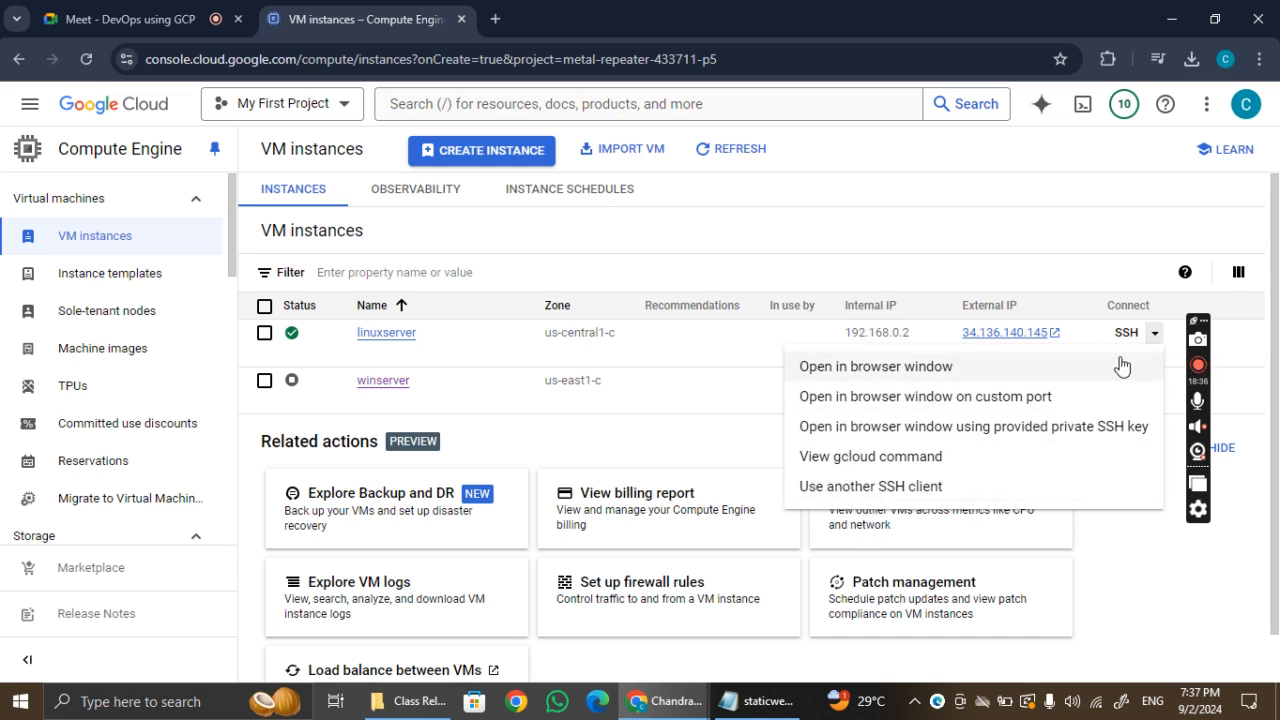
{"action": "left_click", "coordinate": [1036, 283]}
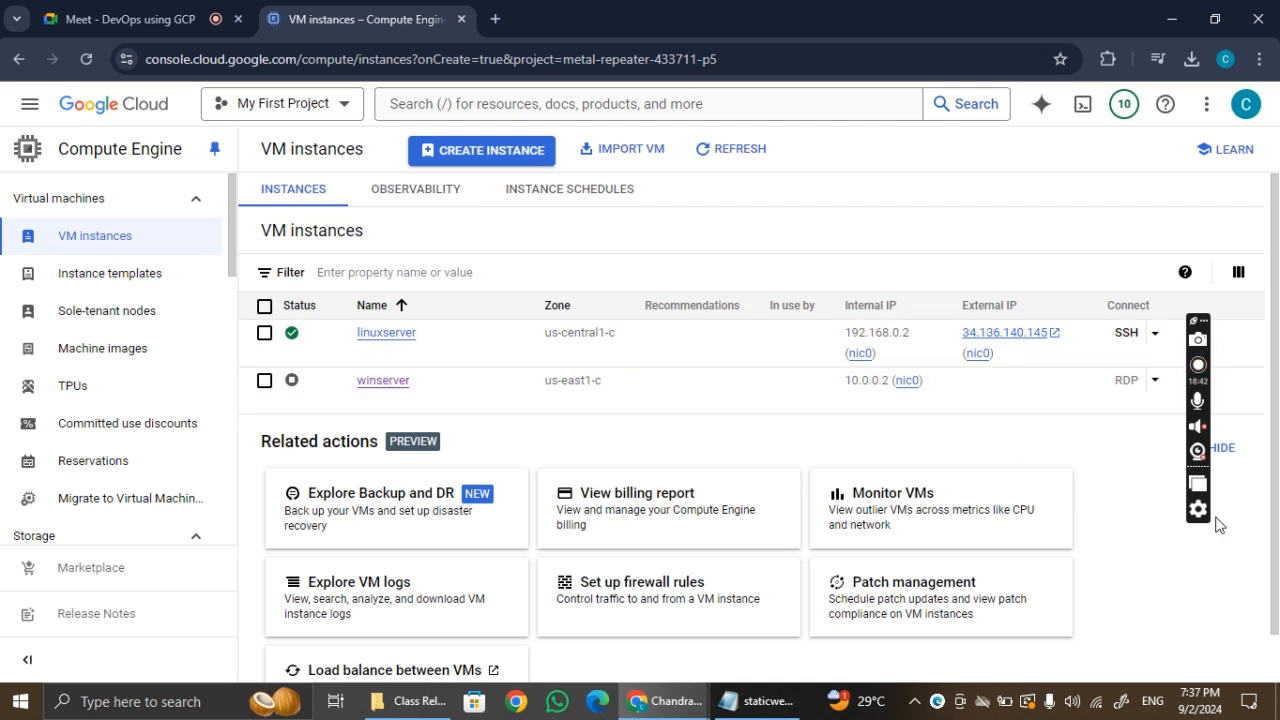
{"action": "left_click_drag", "start_coordinate": [1201, 508], "coordinate": [1255, 587]}
Stop the linuxserver VM, confirm the shutdown, and reload the VM instances list.
{"action": "left_click", "coordinate": [1204, 332]}
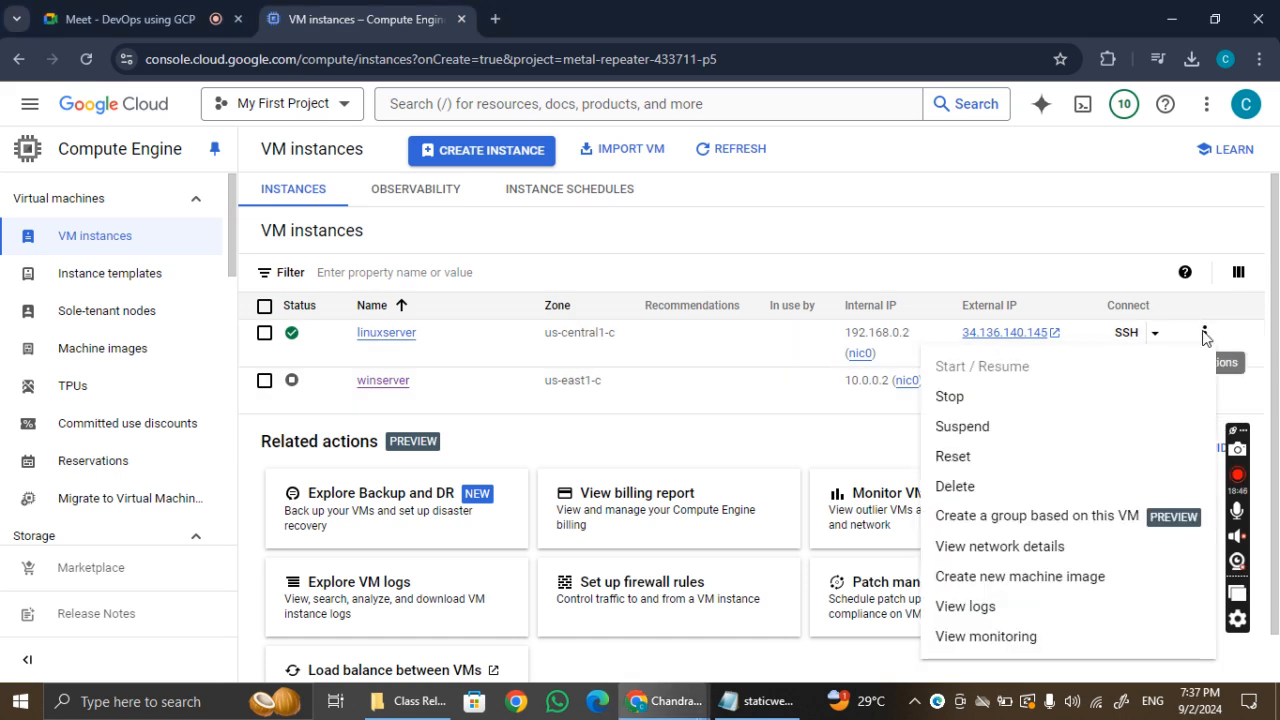
{"action": "left_click", "coordinate": [950, 400]}
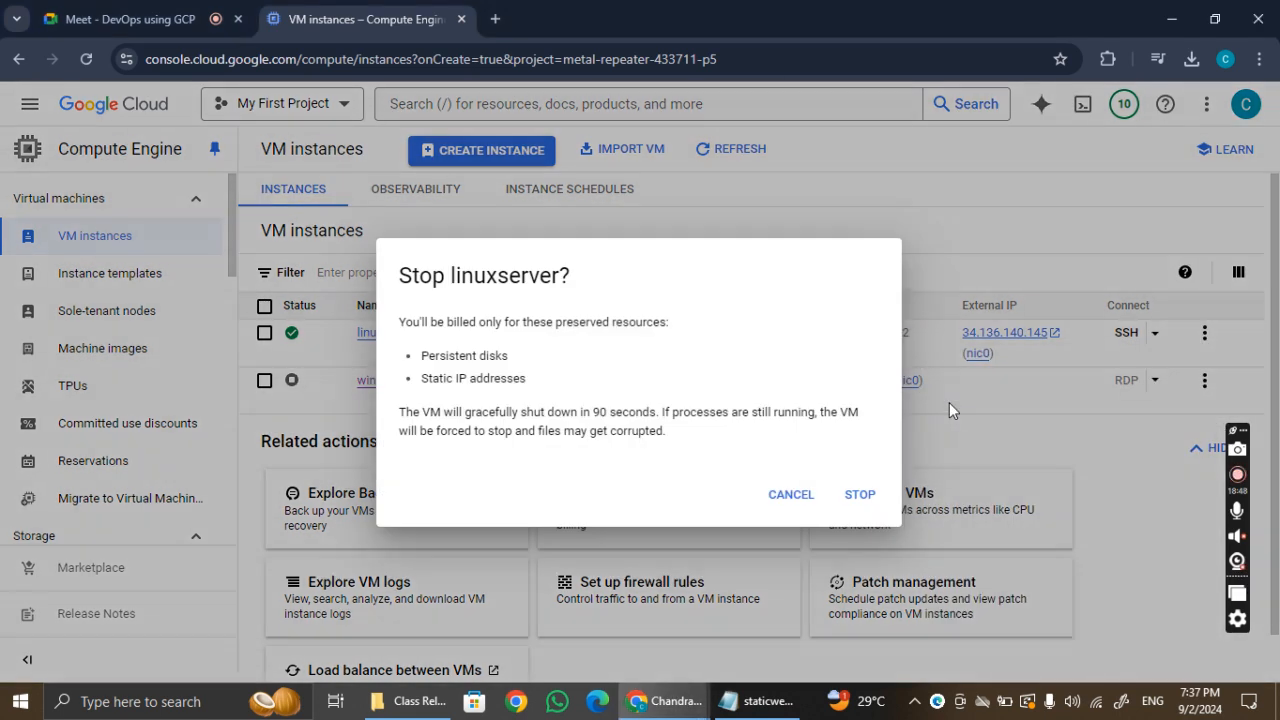
{"action": "left_click", "coordinate": [858, 496]}
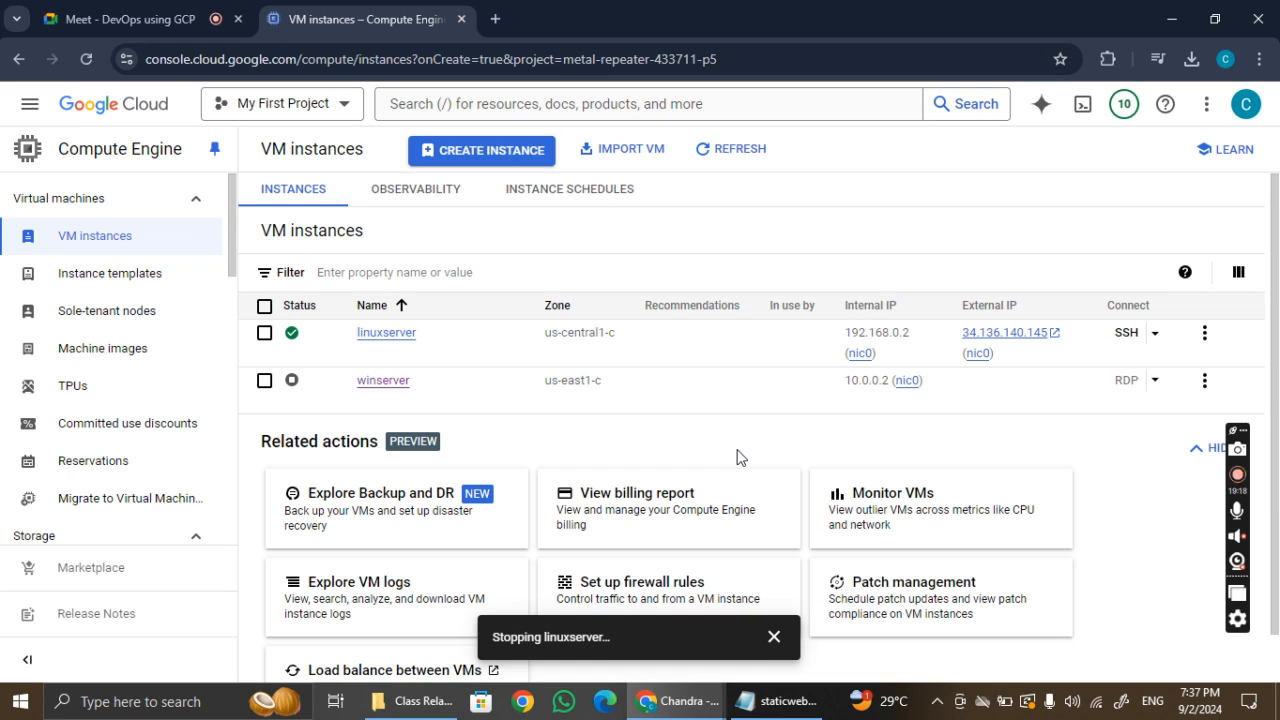
{"action": "left_click", "coordinate": [86, 59]}
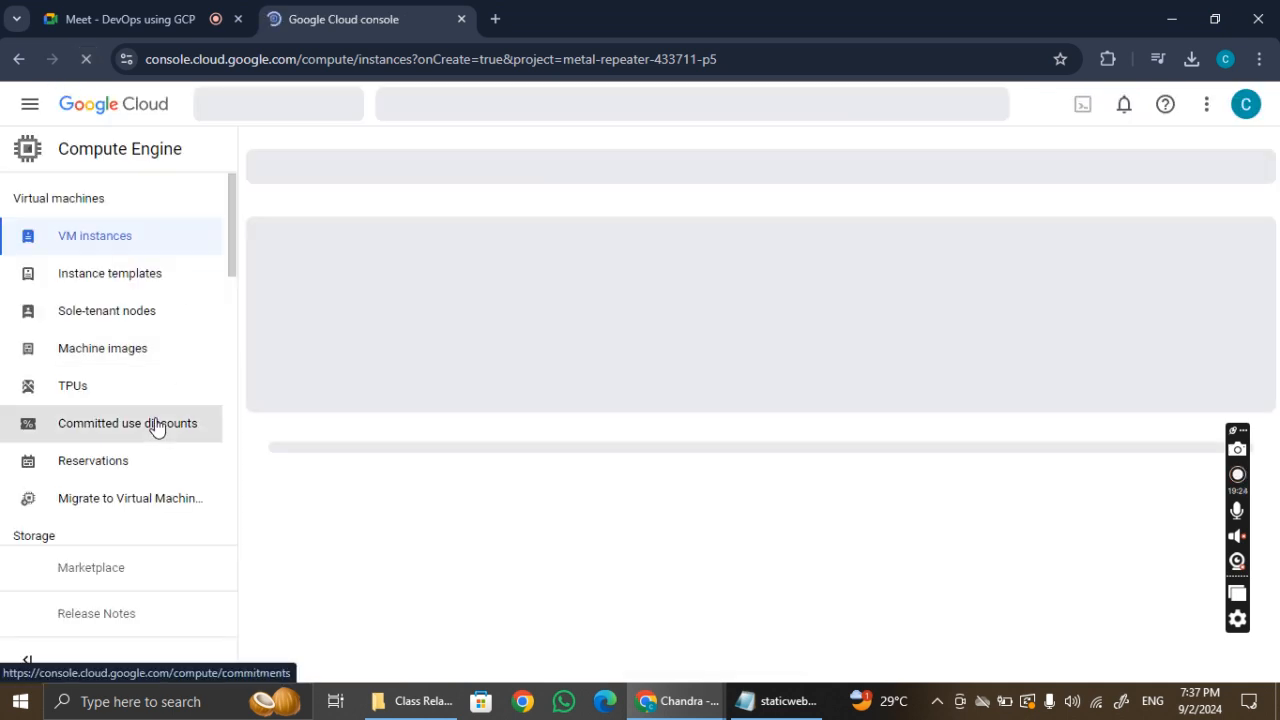
Start creating a new image from the Compute Engine Images page and name it linuxserverimage.
{"action": "scroll", "coordinate": [157, 427], "scroll_direction": "down", "scroll_amount": 3}
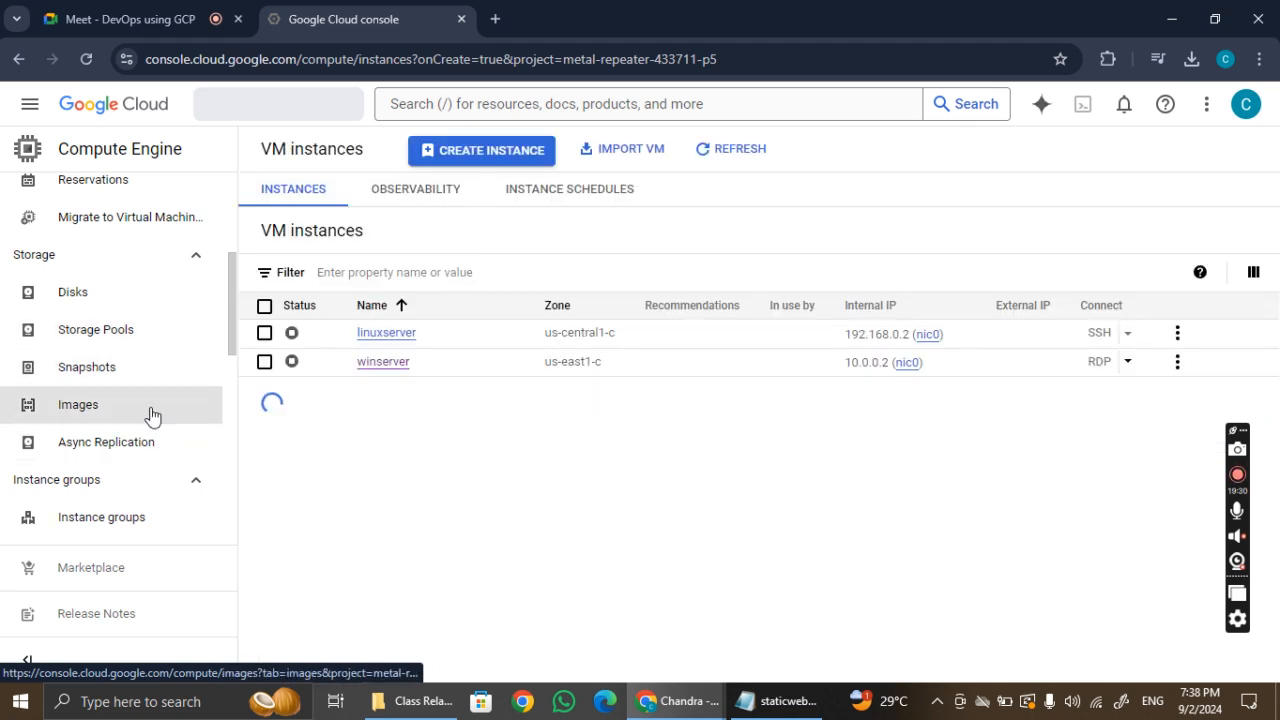
{"action": "left_click", "coordinate": [152, 415]}
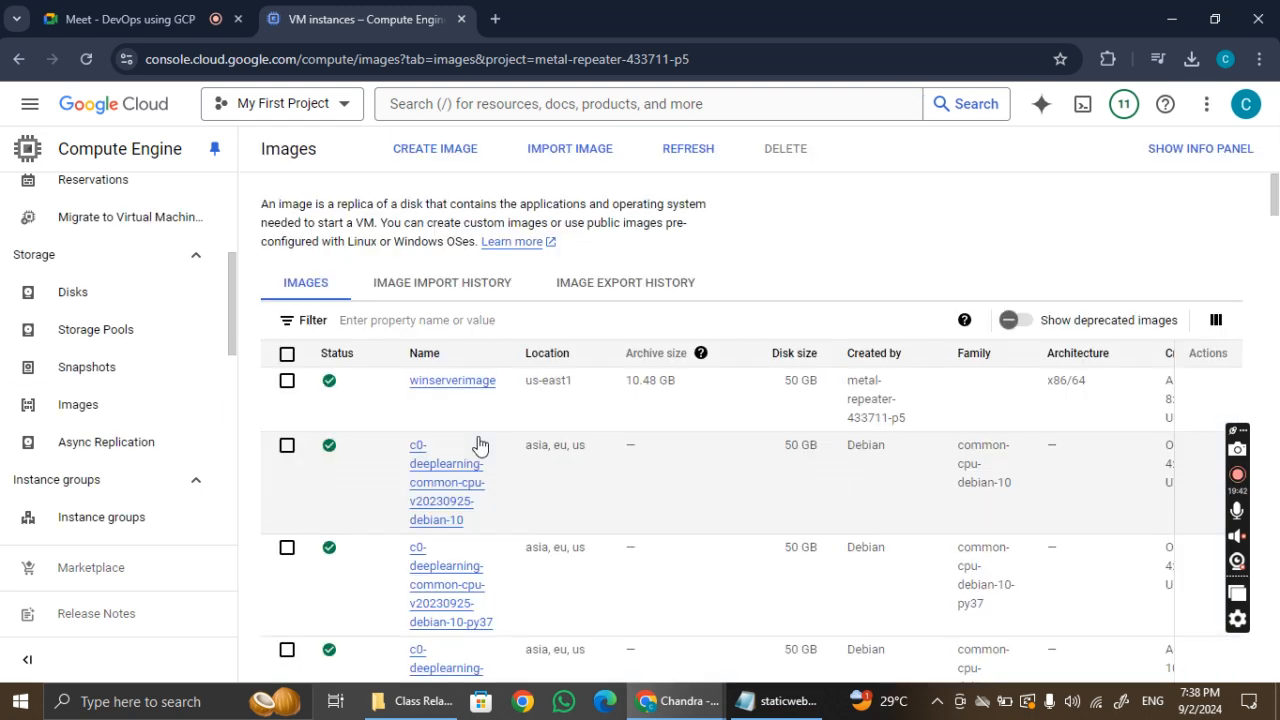
{"action": "left_click", "coordinate": [441, 157]}
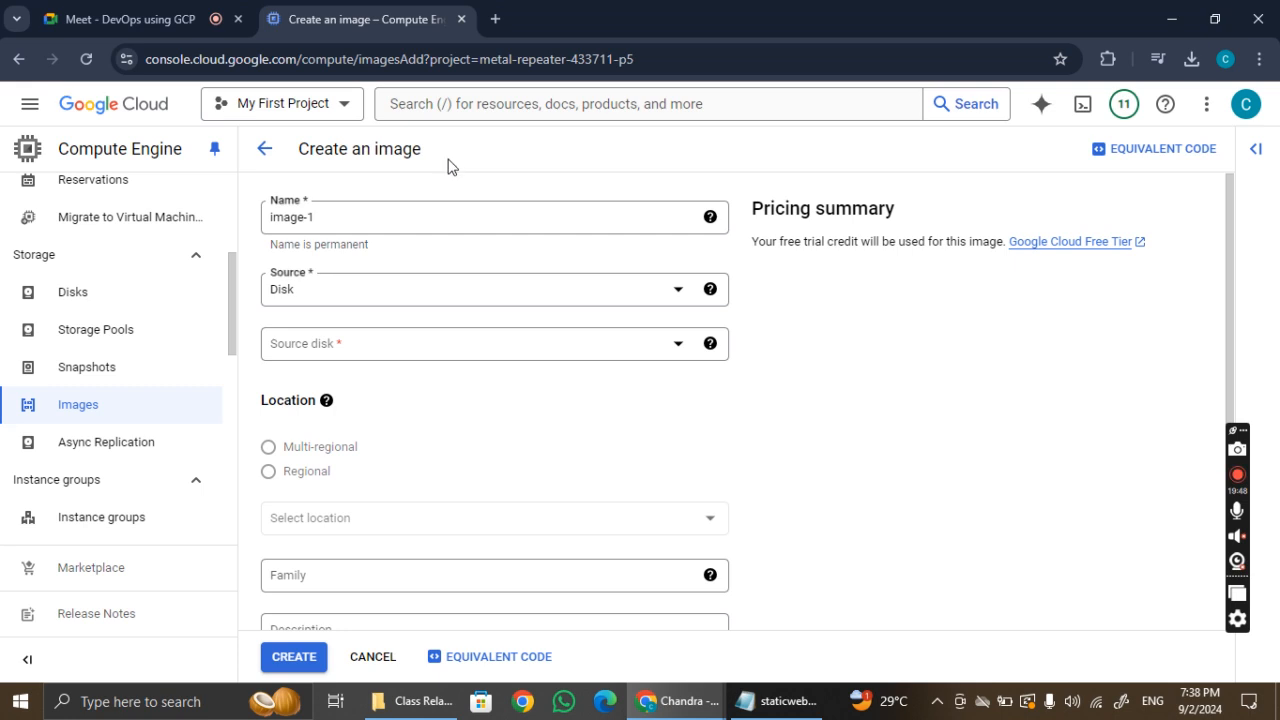
{"action": "double_click", "coordinate": [476, 220]}
{"action": "triple_click", "coordinate": [476, 220]}
{"action": "type", "text": "linuxse"}
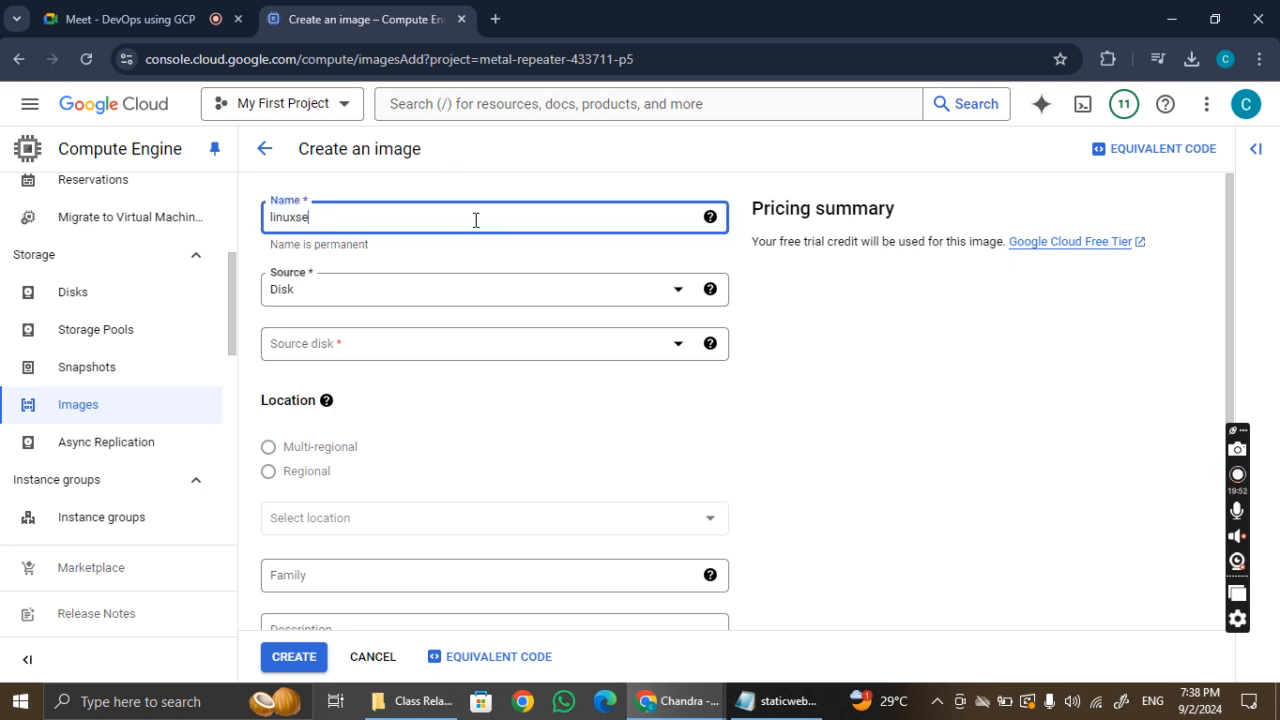
{"action": "type", "text": "rverimag"}
{"action": "key", "text": "ctrl+a"}
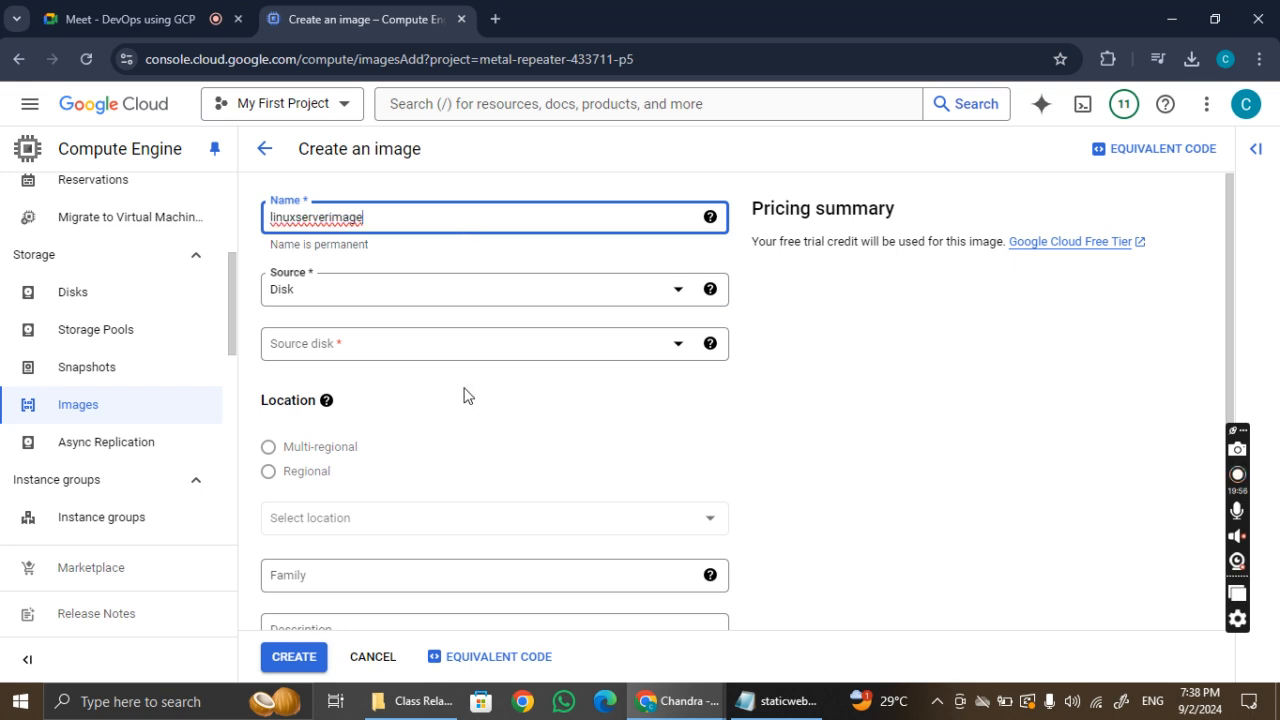
Set the image's source disk to linuxserver and its location to Multi-regional, us (multiple regions in United States).
{"action": "left_click", "coordinate": [434, 344]}
{"action": "left_click", "coordinate": [364, 420]}
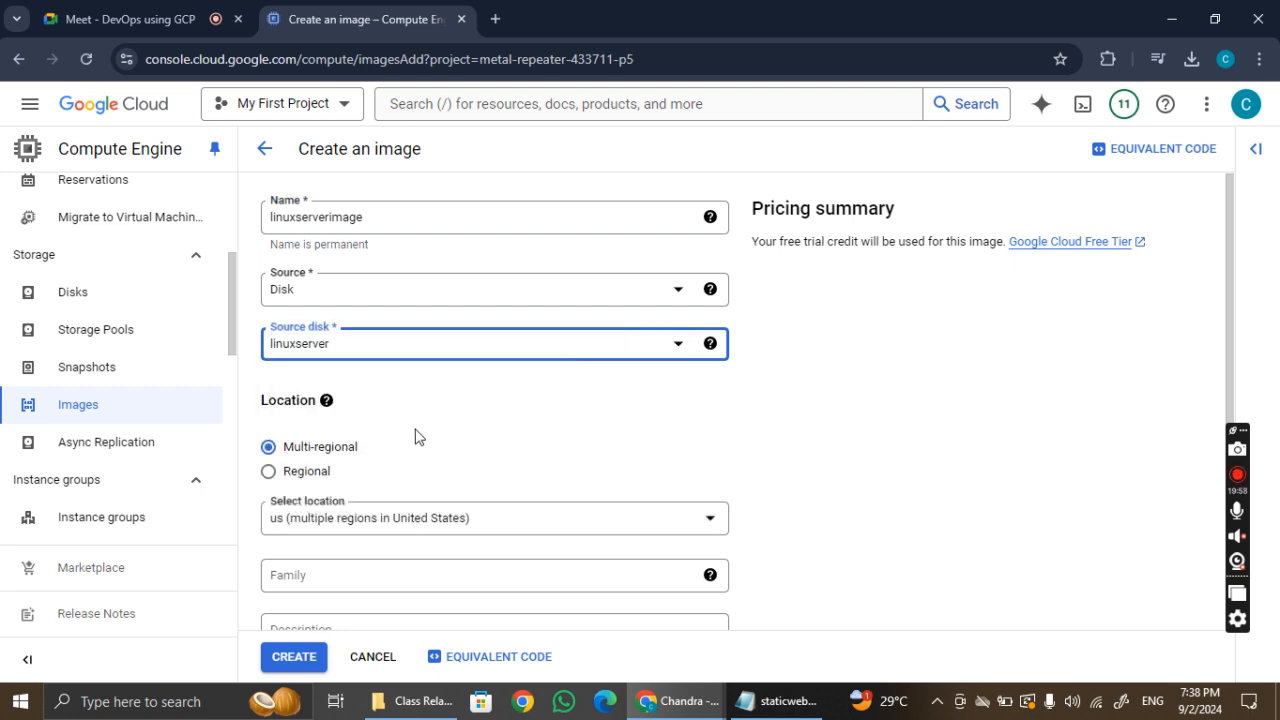
{"action": "scroll", "coordinate": [380, 470], "scroll_direction": "down", "scroll_amount": 3}
{"action": "scroll", "coordinate": [300, 383], "scroll_direction": "up", "scroll_amount": 2}
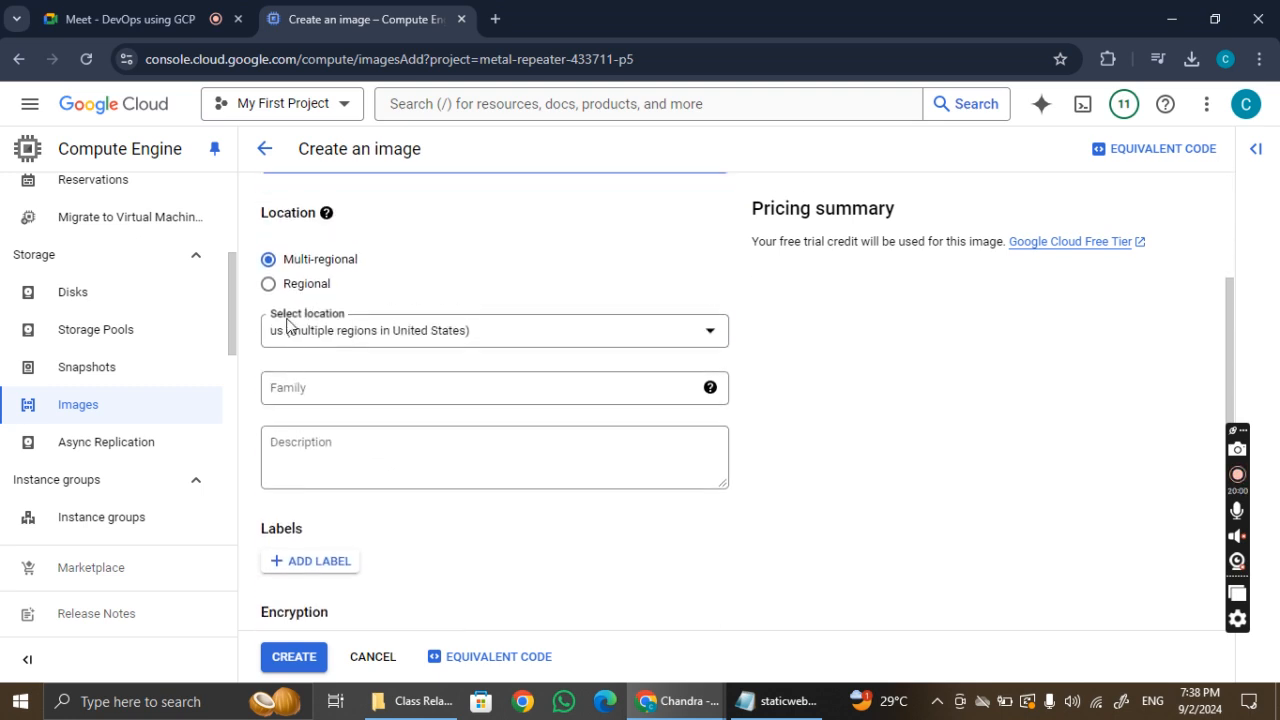
{"action": "left_click", "coordinate": [293, 288]}
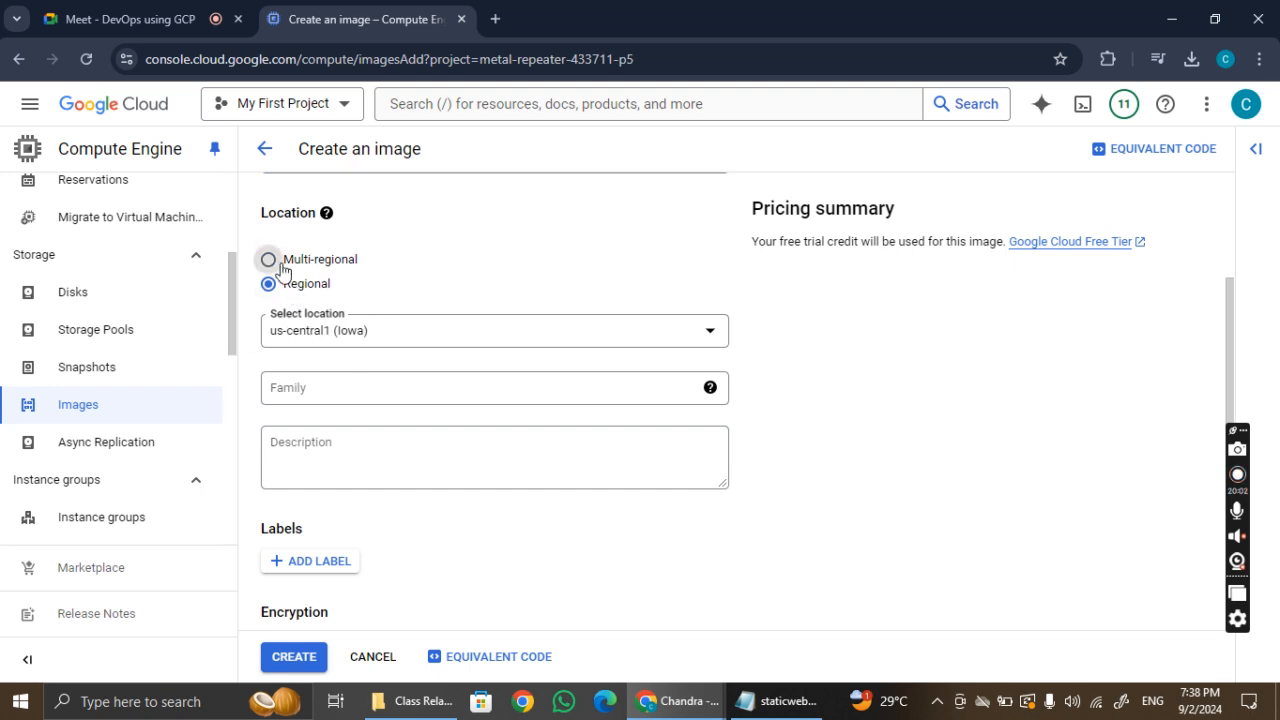
{"action": "left_click", "coordinate": [270, 259]}
Review the image settings, create the image with the Google-managed encryption key, and reload the Images list.
{"action": "scroll", "coordinate": [370, 463], "scroll_direction": "down", "scroll_amount": 2}
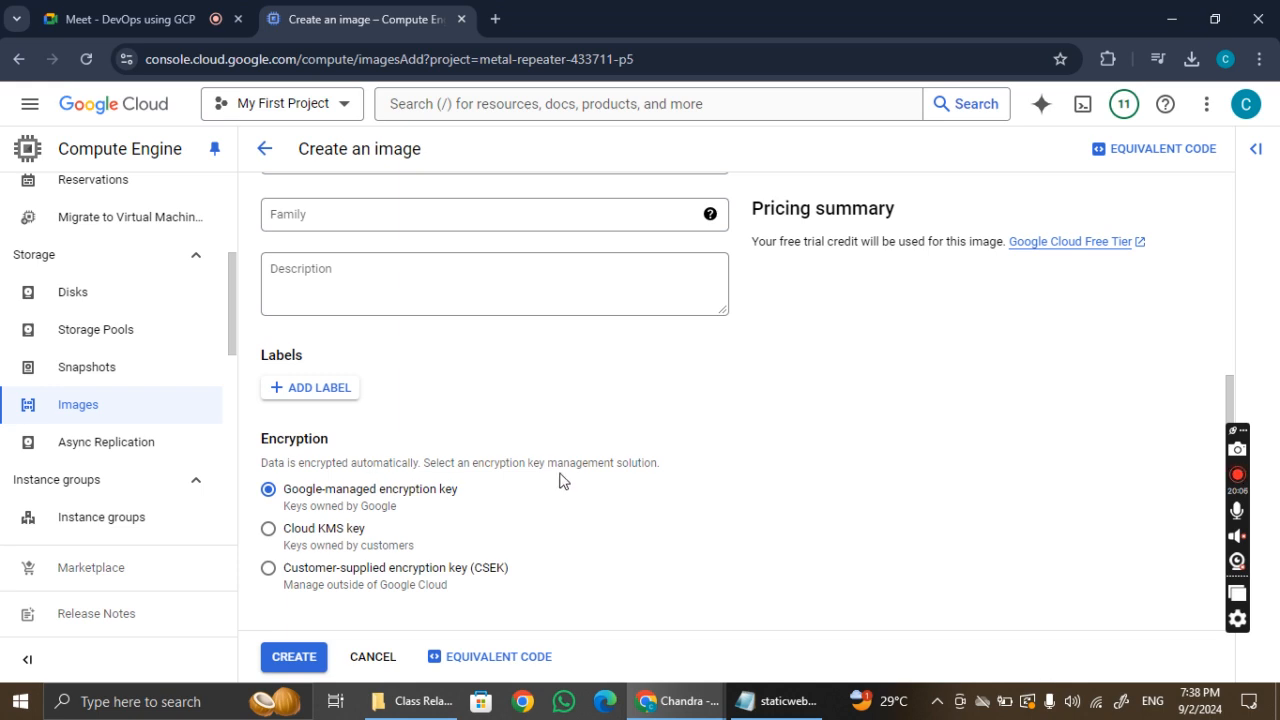
{"action": "scroll", "coordinate": [560, 481], "scroll_direction": "up", "scroll_amount": 1}
{"action": "scroll", "coordinate": [560, 481], "scroll_direction": "up", "scroll_amount": 2}
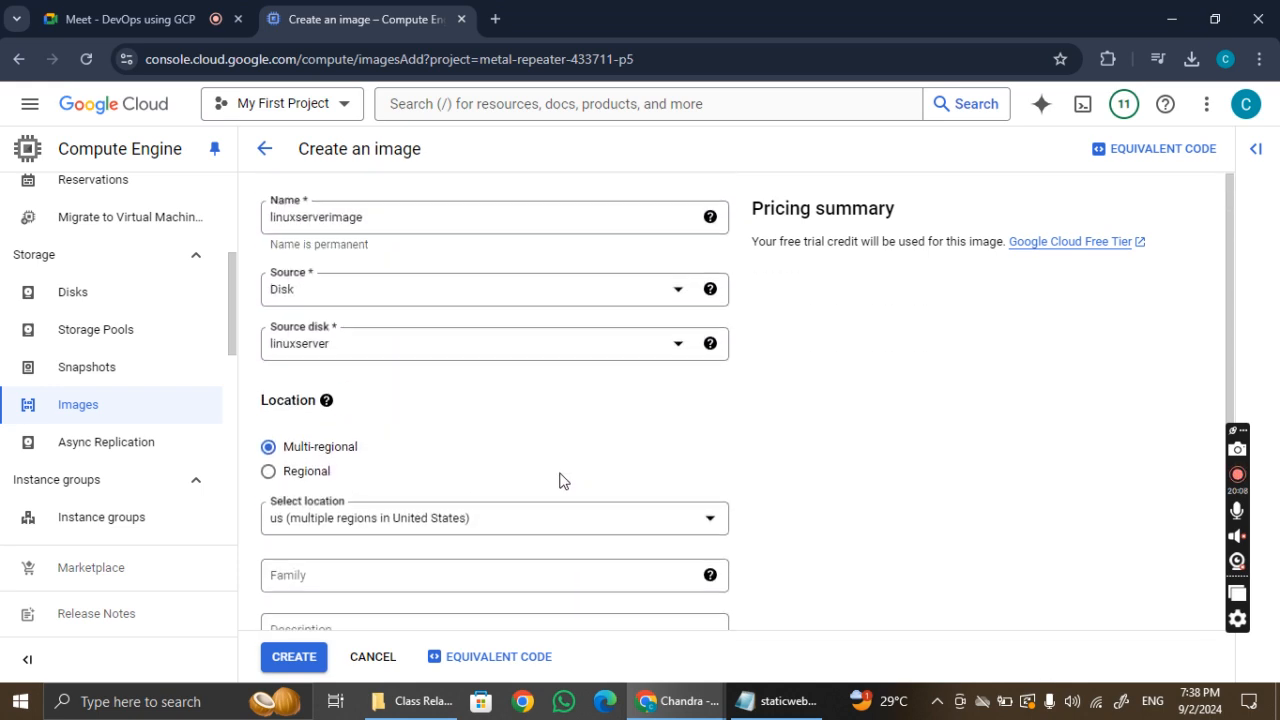
{"action": "scroll", "coordinate": [560, 481], "scroll_direction": "down", "scroll_amount": 4}
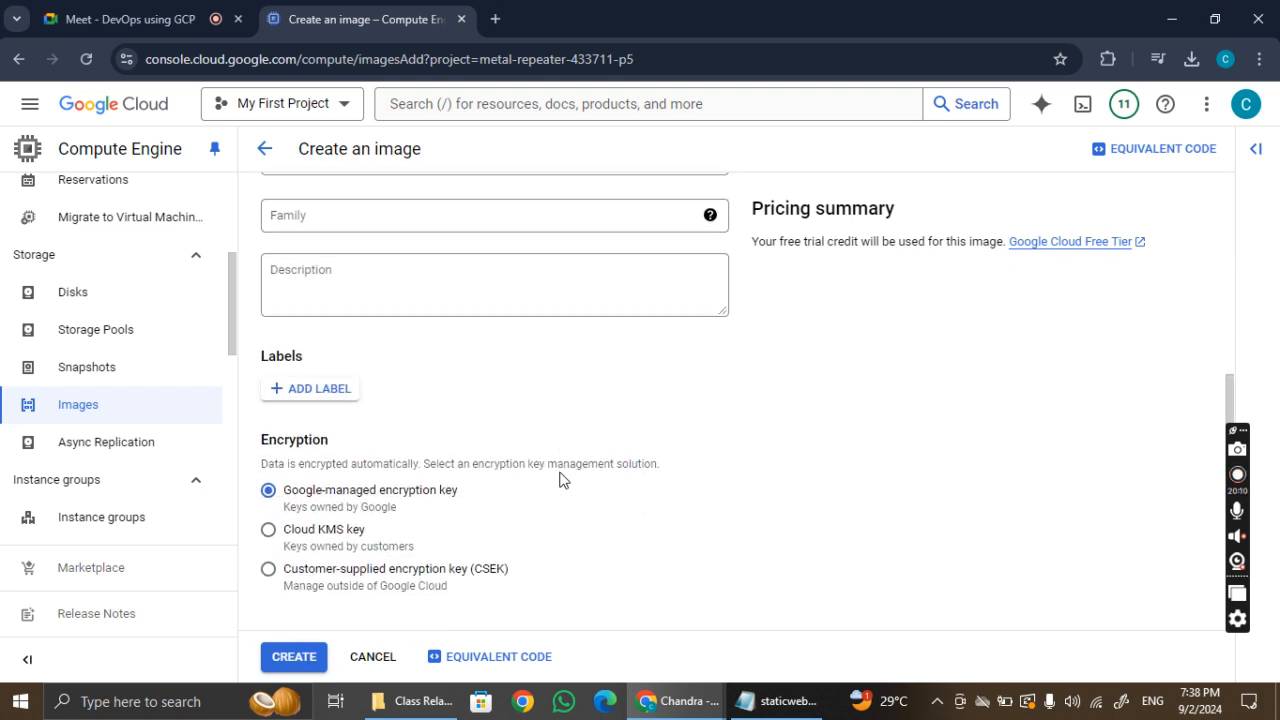
{"action": "left_click", "coordinate": [313, 664]}
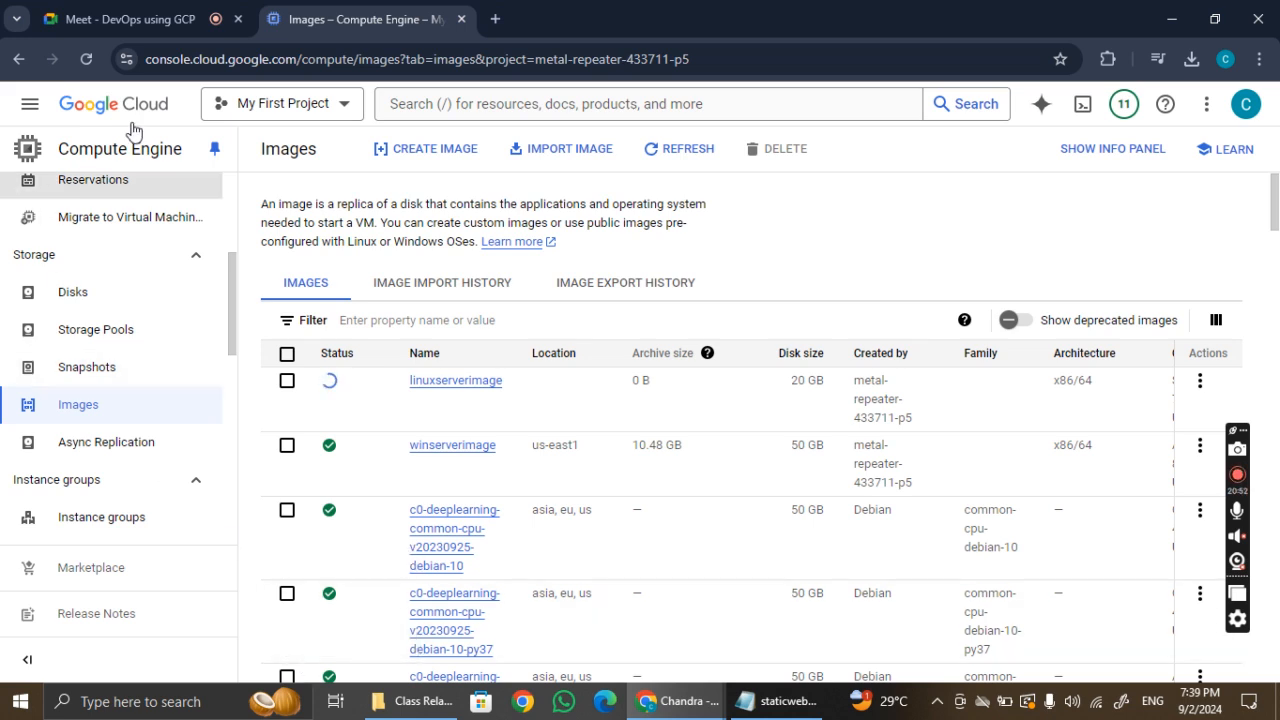
{"action": "left_click", "coordinate": [86, 63]}
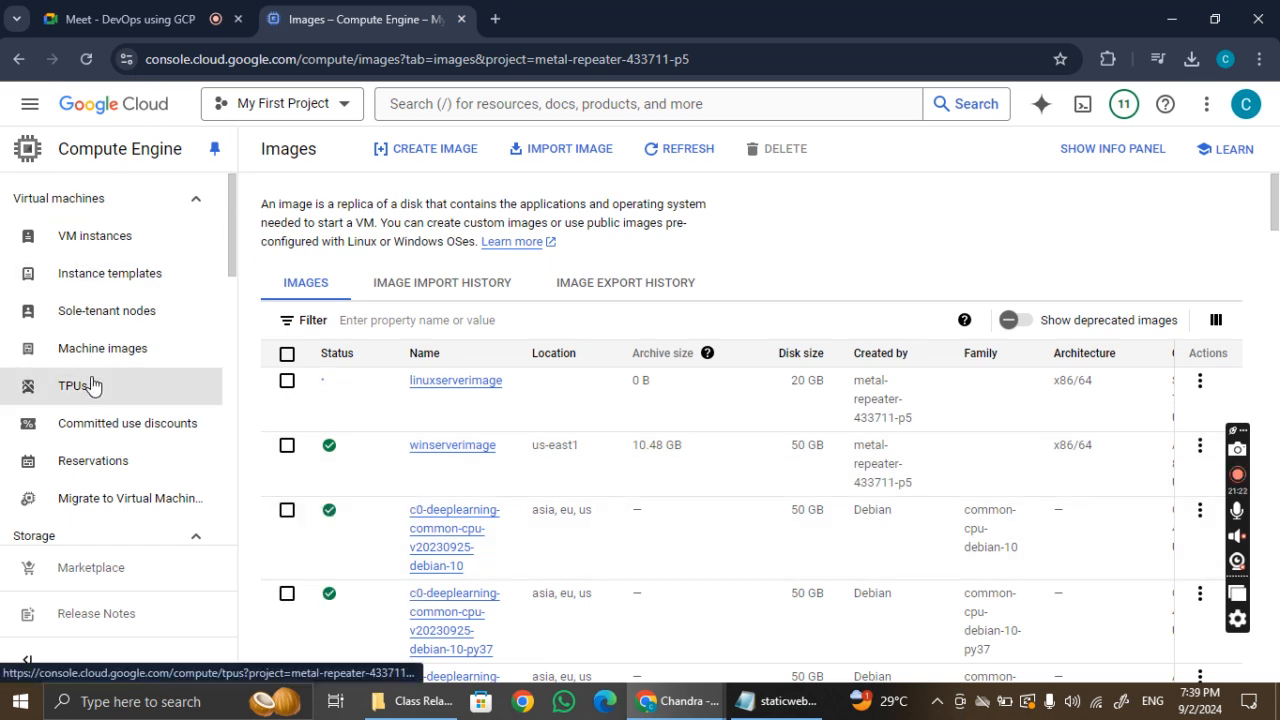
Open the Compute Engine Instance groups page in a new tab and start creating an instance group.
{"action": "scroll", "coordinate": [91, 385], "scroll_direction": "down", "scroll_amount": 4}
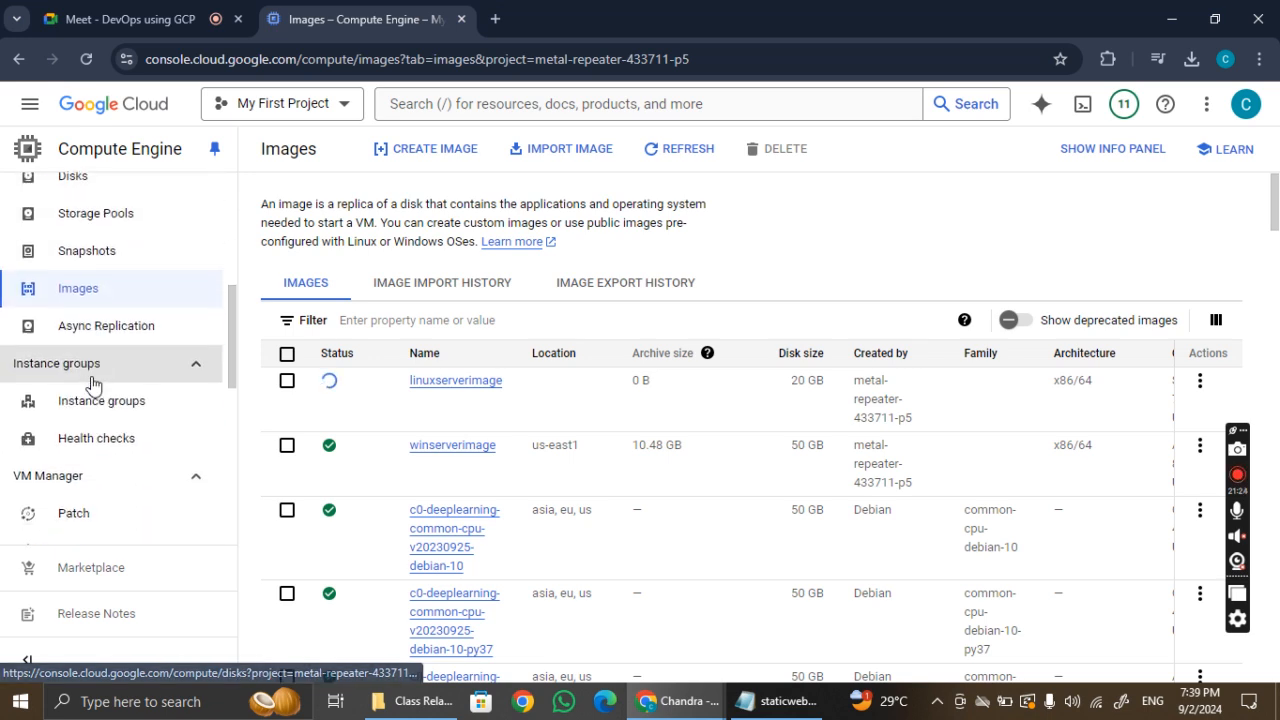
{"action": "scroll", "coordinate": [91, 385], "scroll_direction": "down", "scroll_amount": 3}
{"action": "right_click", "coordinate": [111, 248]}
{"action": "left_click", "coordinate": [151, 262]}
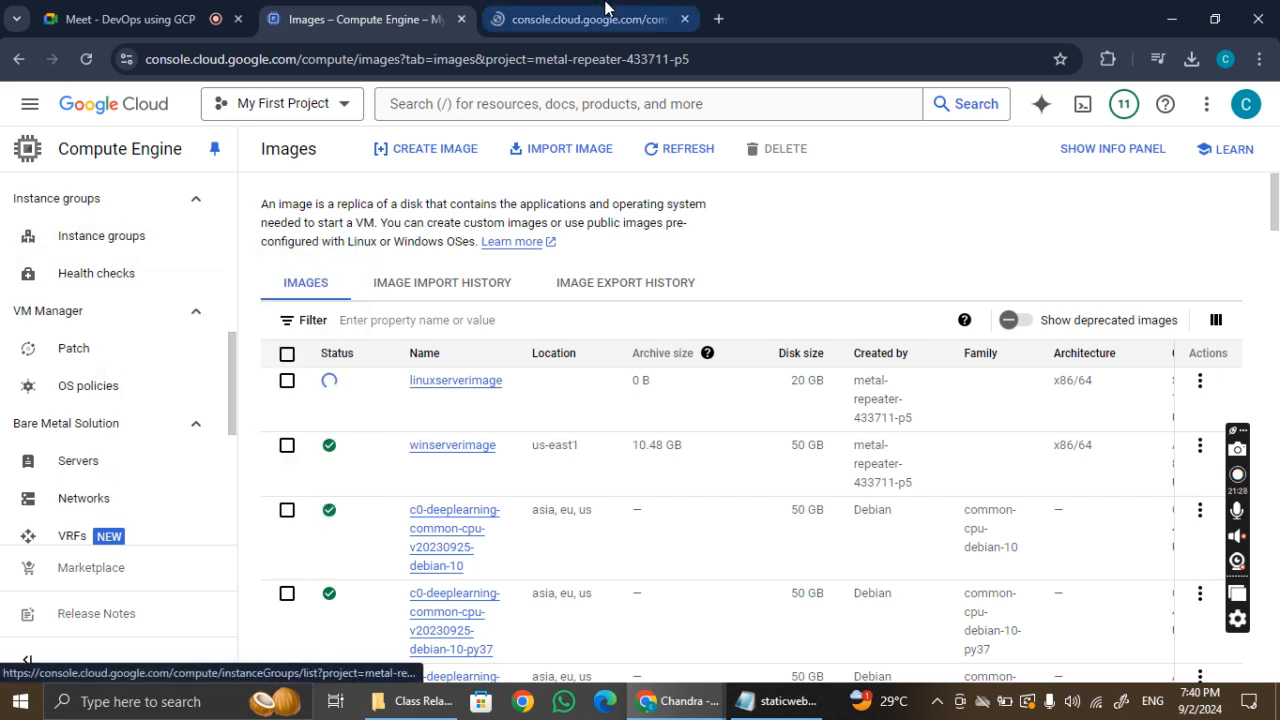
{"action": "left_click", "coordinate": [605, 10]}
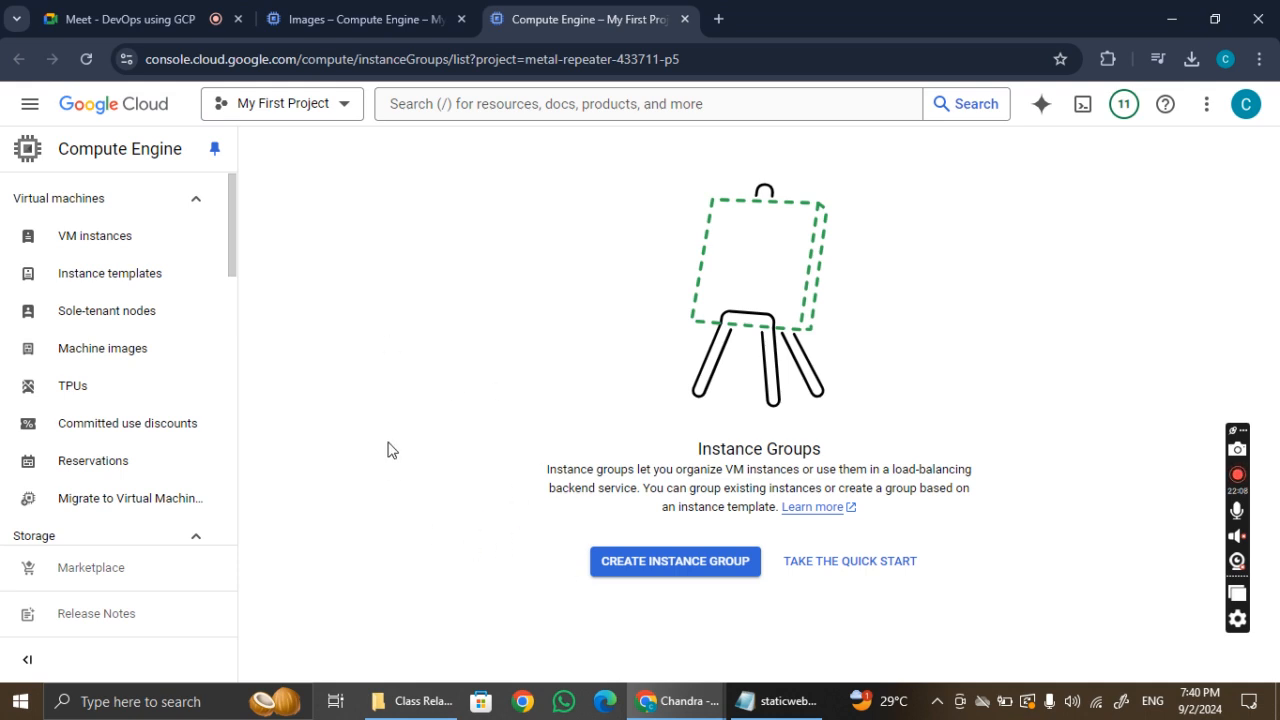
{"action": "left_click", "coordinate": [673, 570]}
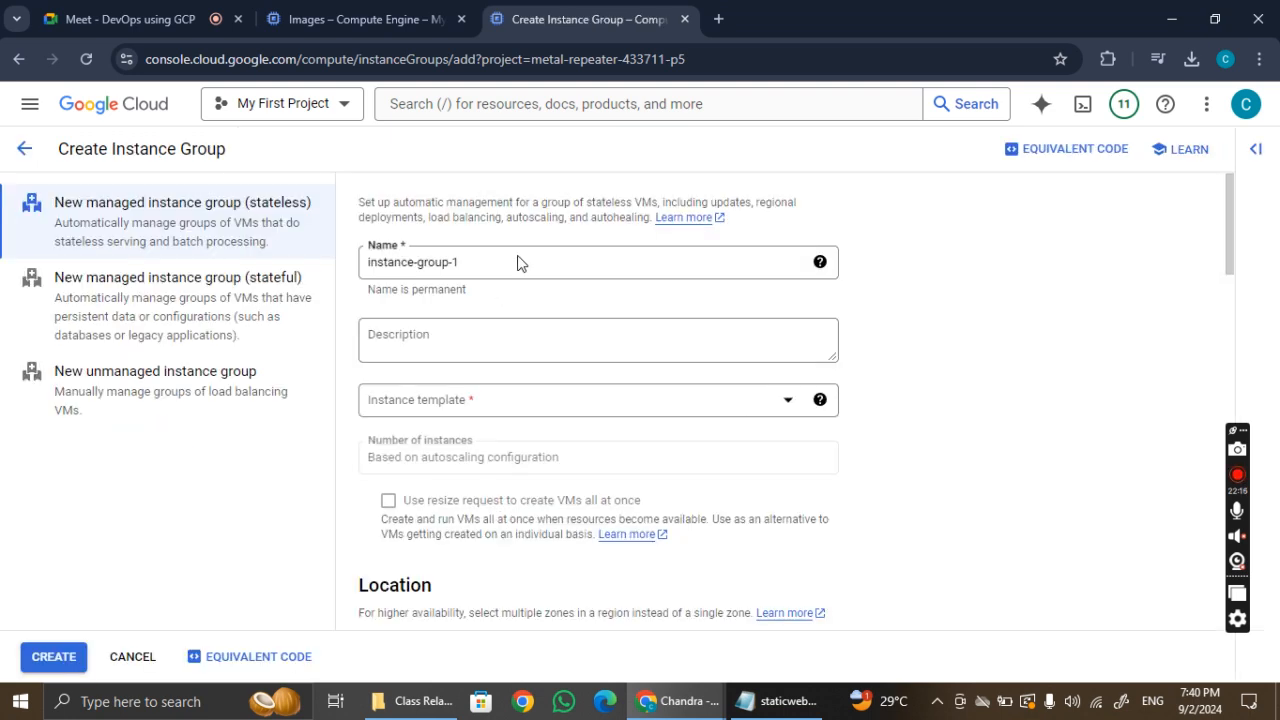
Name the new stateless managed instance group windowsinstancegroup.
{"action": "left_click", "coordinate": [470, 264]}
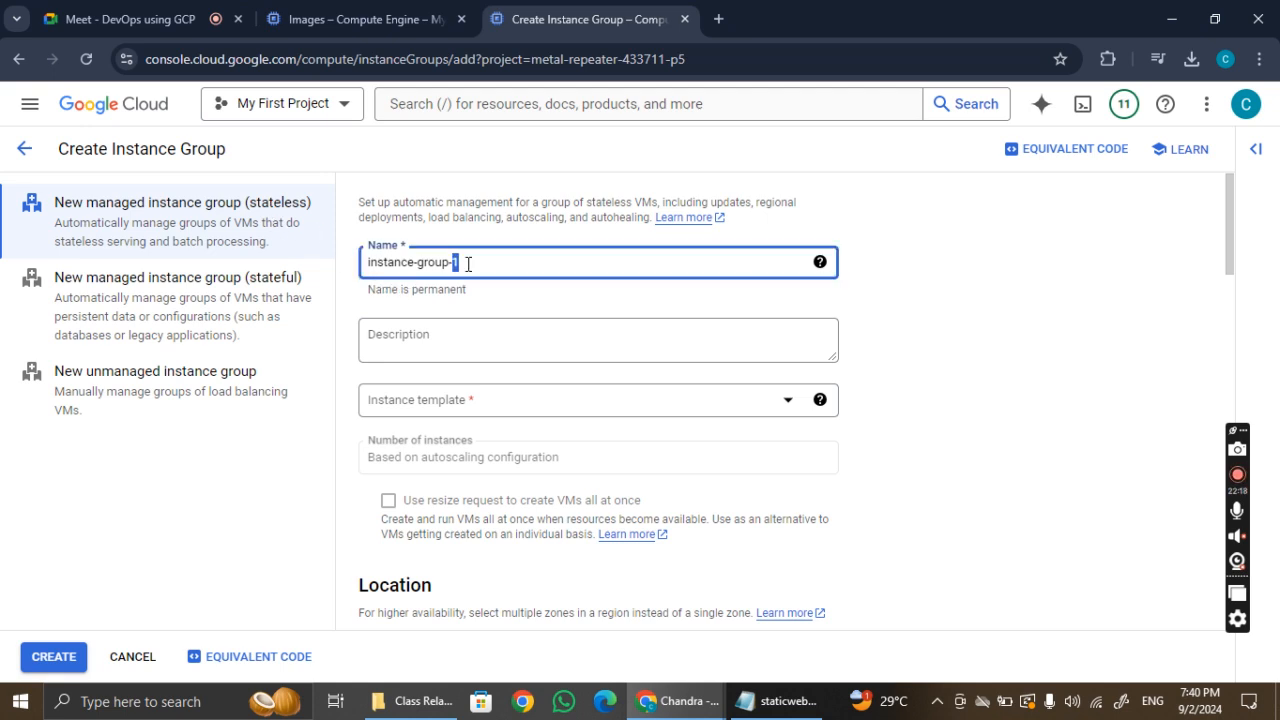
{"action": "triple_click", "coordinate": [468, 263]}
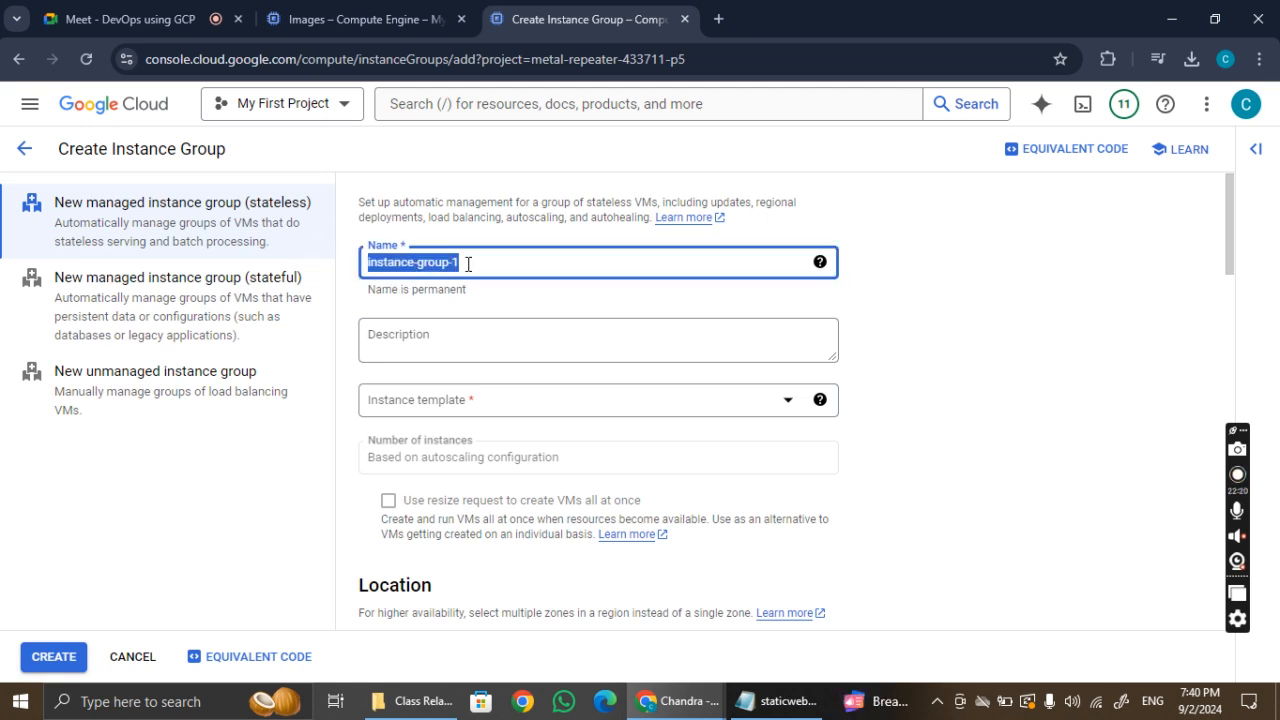
{"action": "type", "text": "windows"}
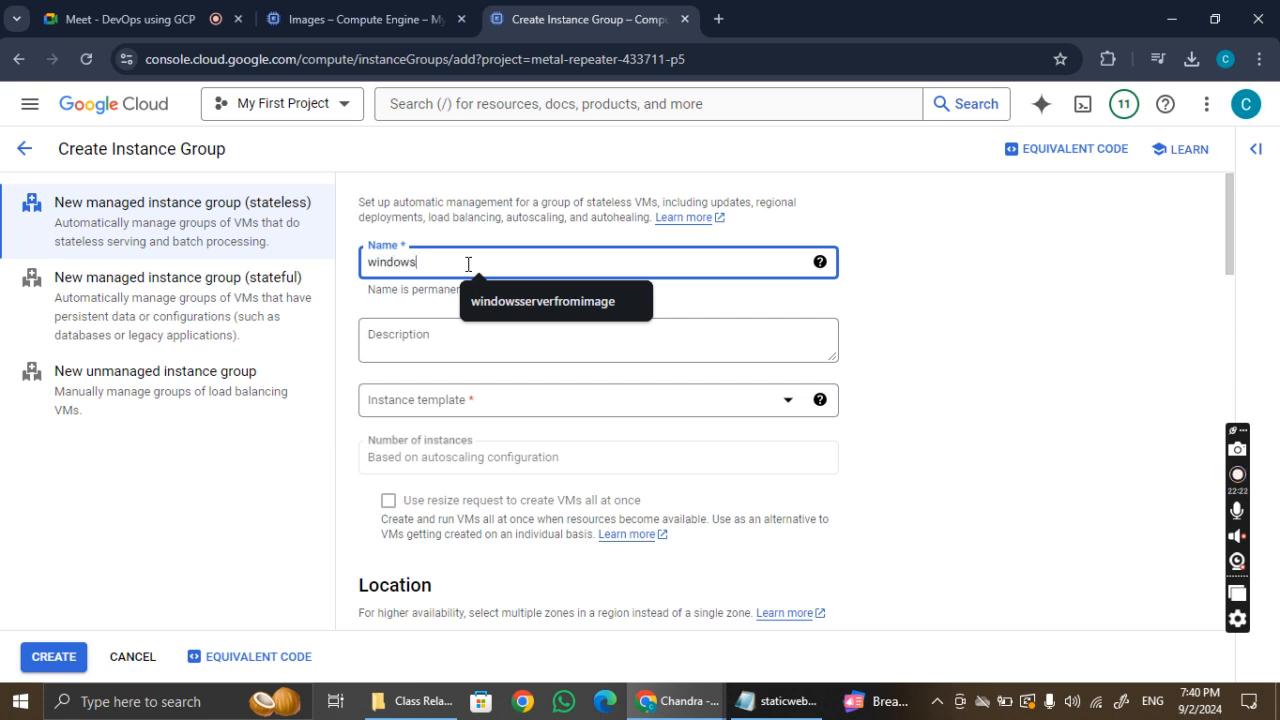
{"action": "type", "text": "instancegroup"}
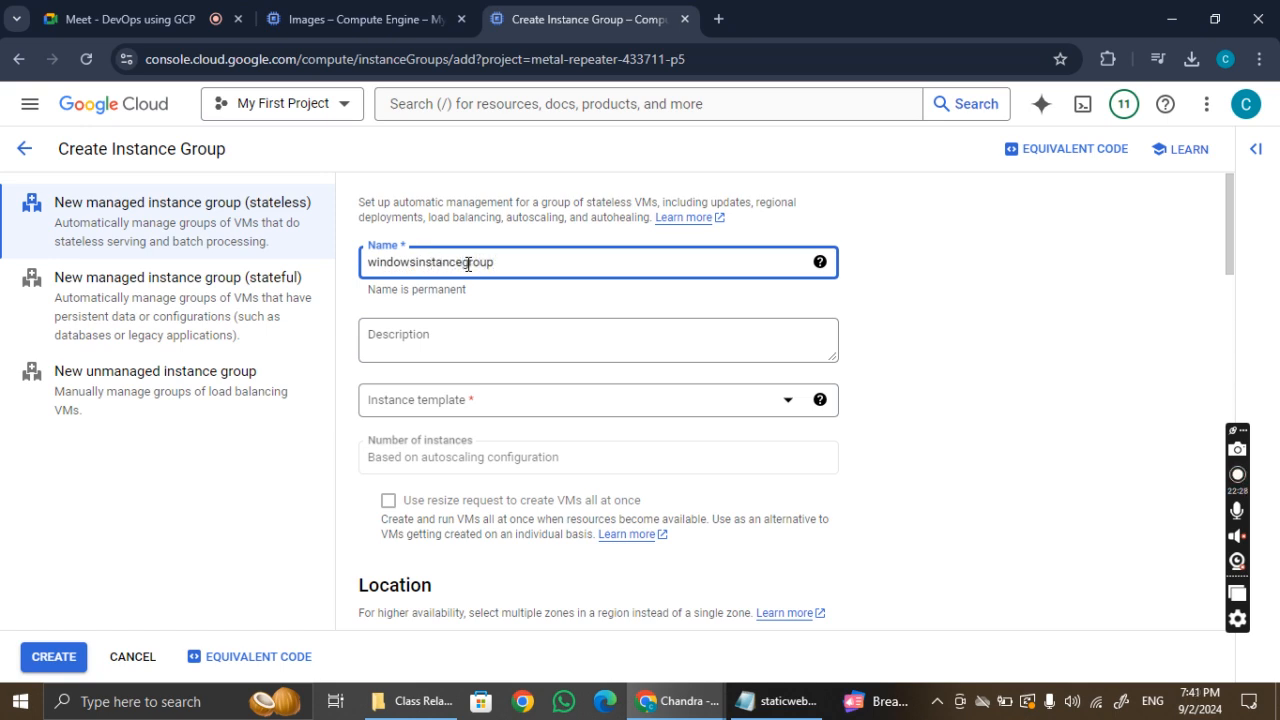
Start a new instance template for the group and name it windows-instance-template.
{"action": "left_click", "coordinate": [545, 407]}
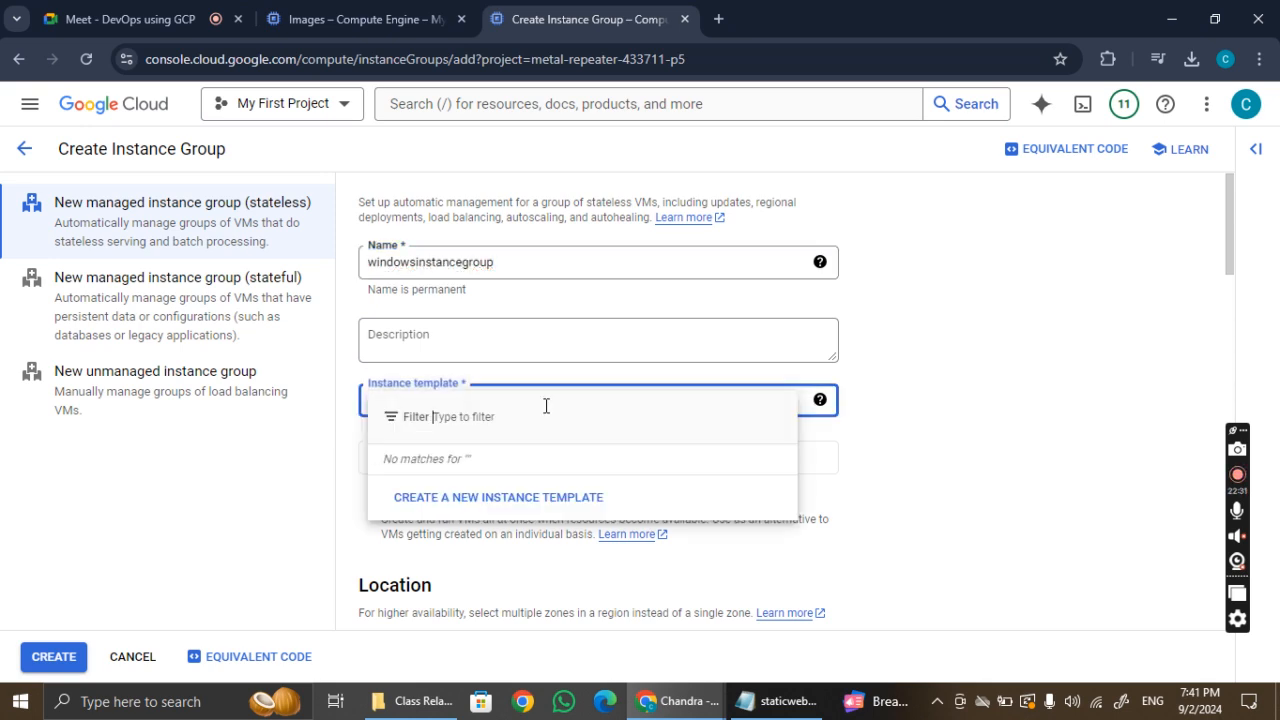
{"action": "left_click", "coordinate": [510, 502]}
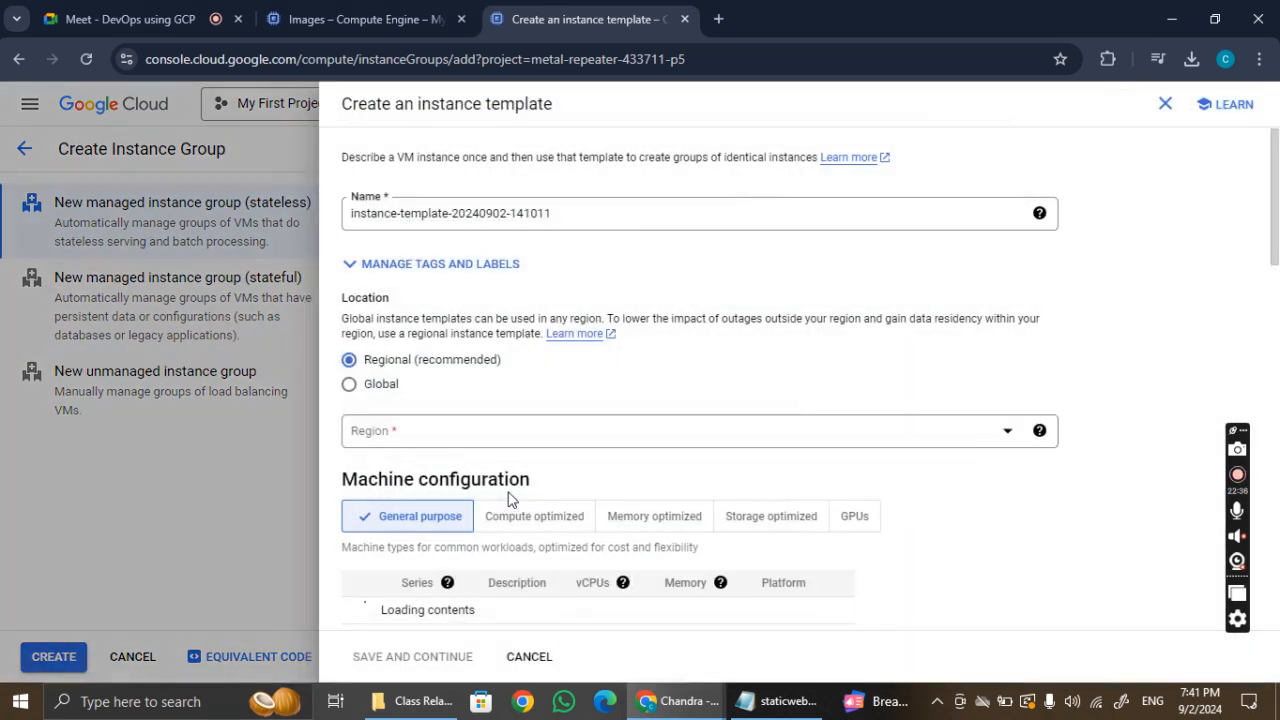
{"action": "triple_click", "coordinate": [567, 213]}
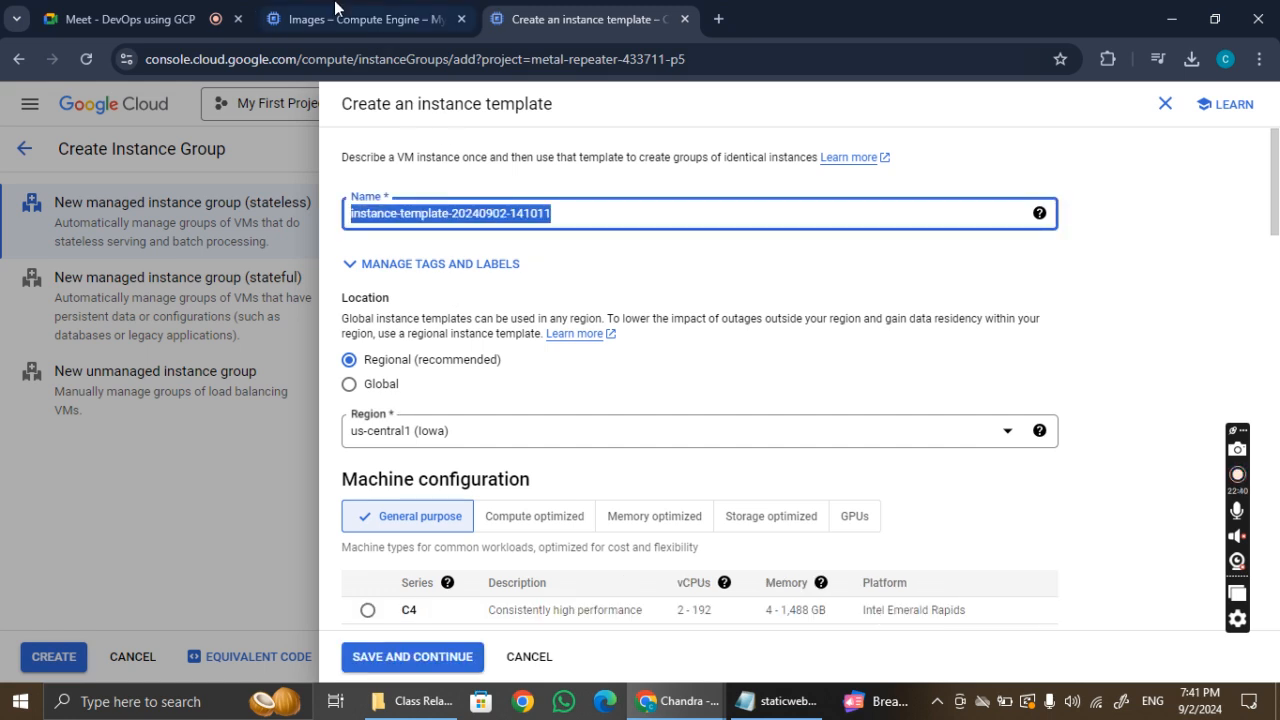
{"action": "left_click", "coordinate": [241, 8]}
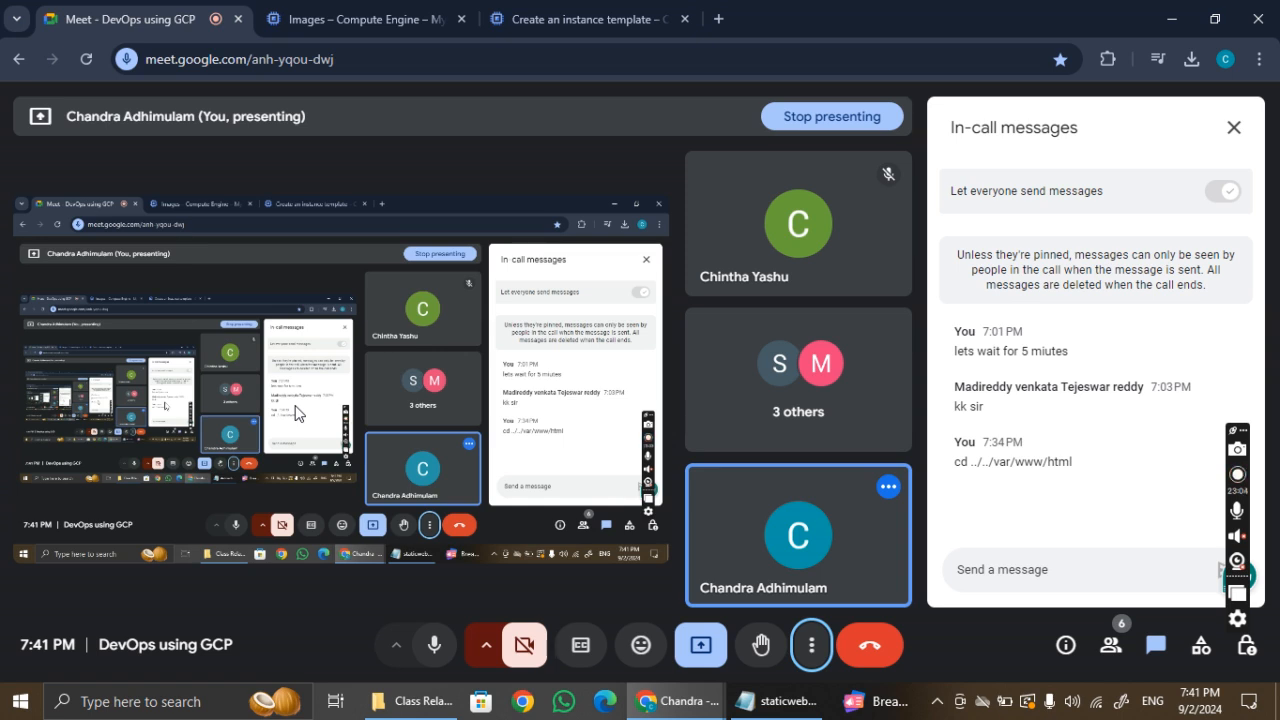
{"action": "left_click", "coordinate": [567, 23]}
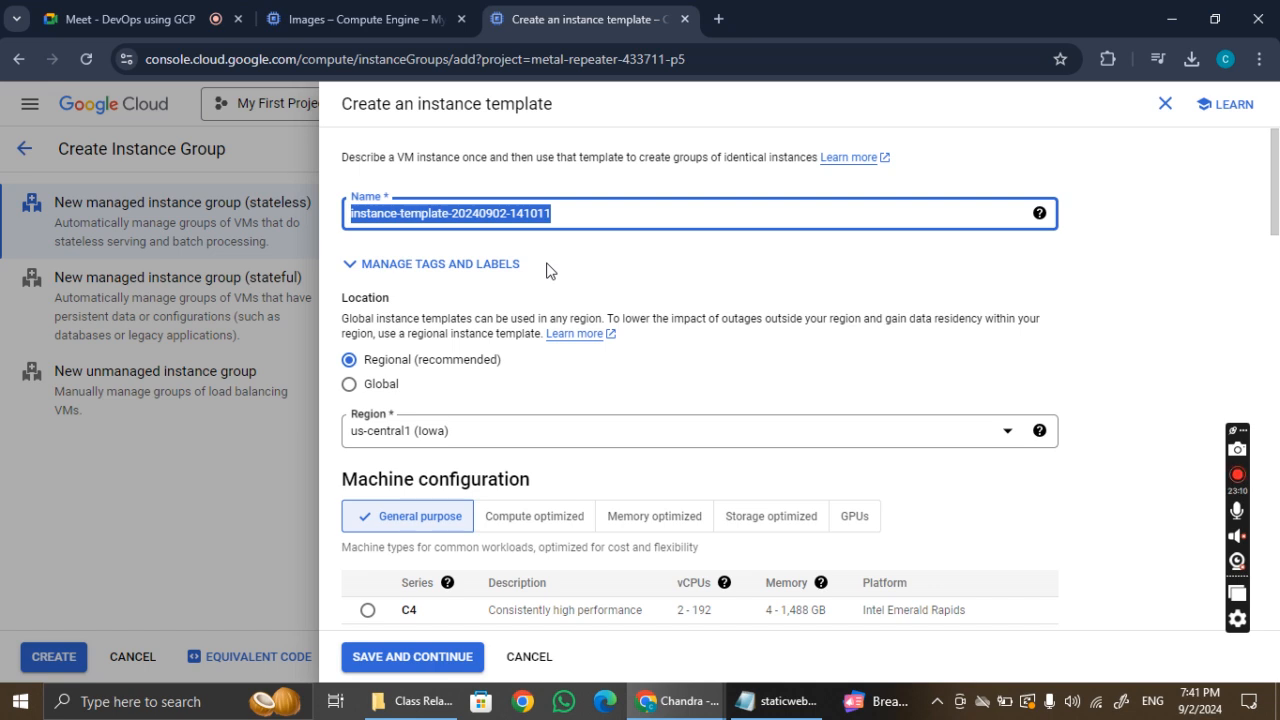
{"action": "type", "text": "windows"}
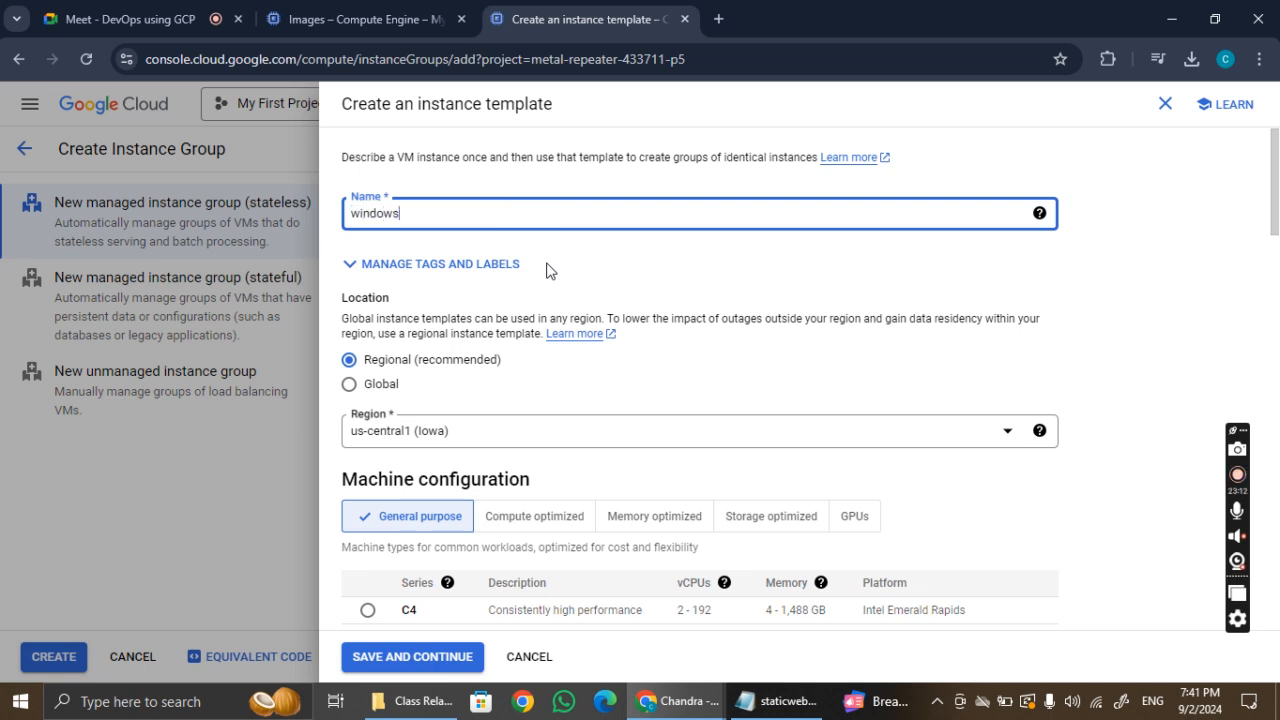
{"action": "type", "text": "-"}
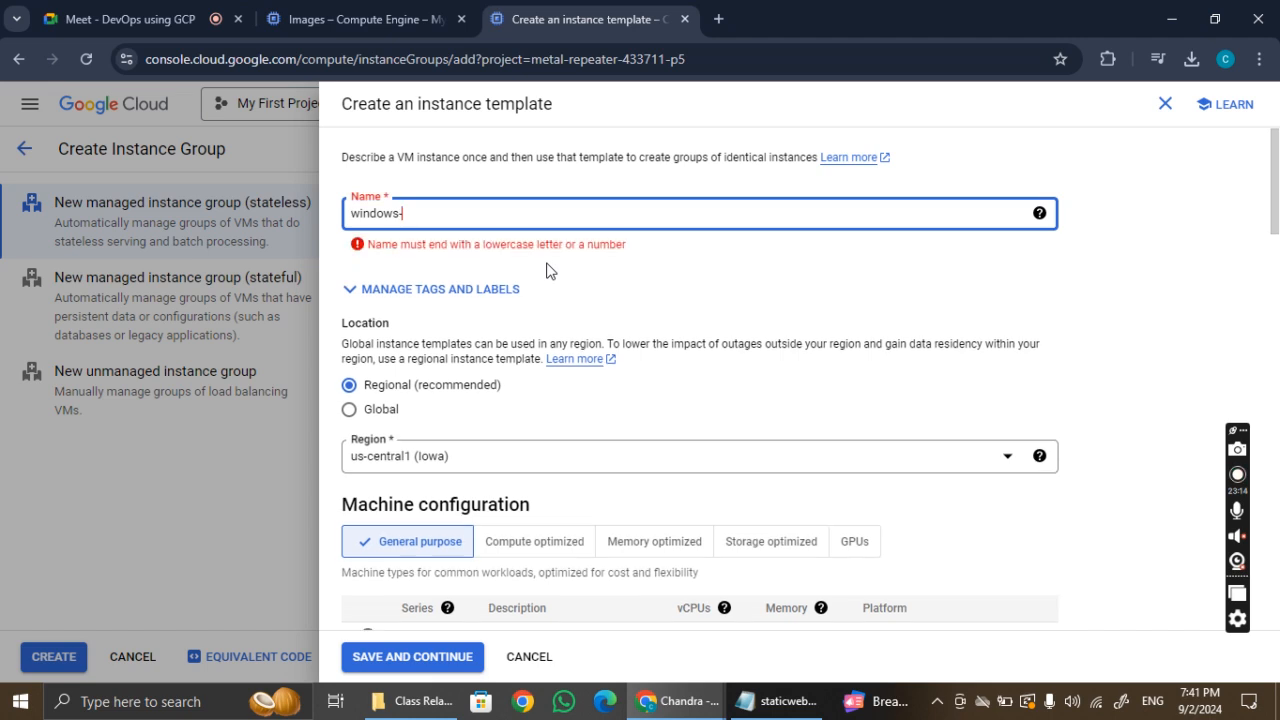
{"action": "type", "text": "instancetem"}
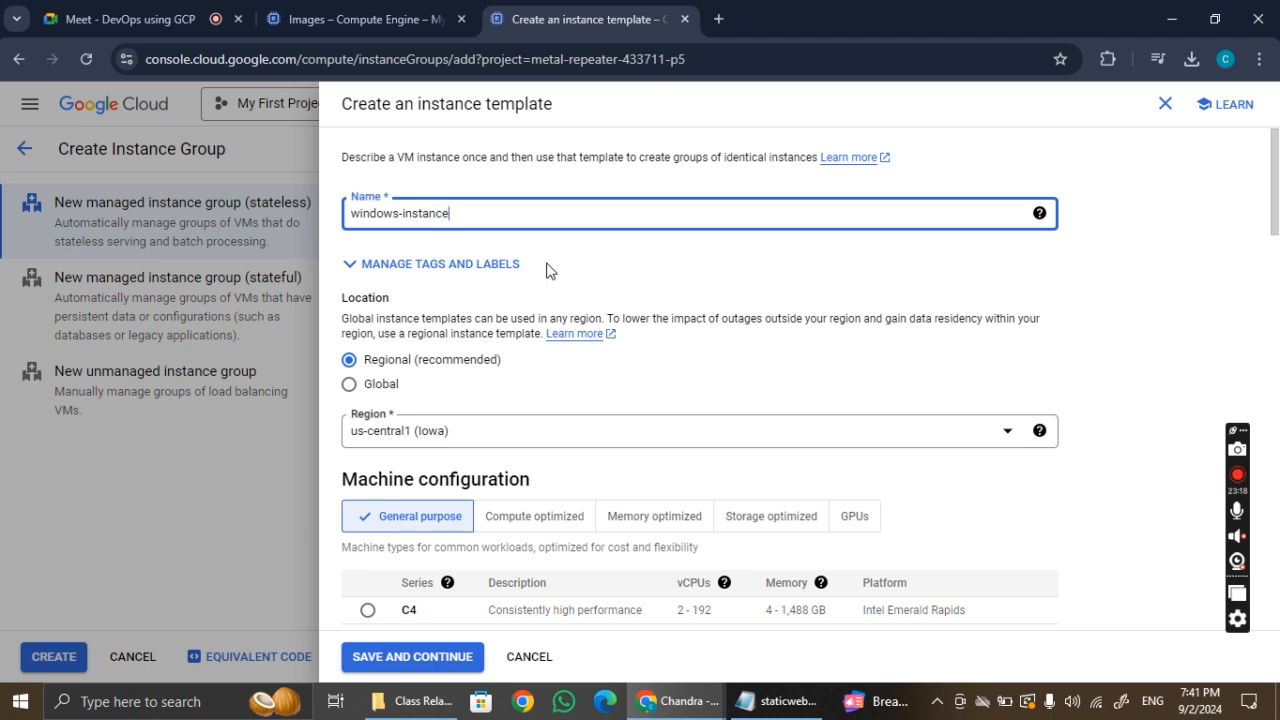
{"action": "key", "text": "BackSpace"}
{"action": "key", "text": "BackSpace"}
{"action": "key", "text": "BackSpace"}
{"action": "type", "text": "-template"}
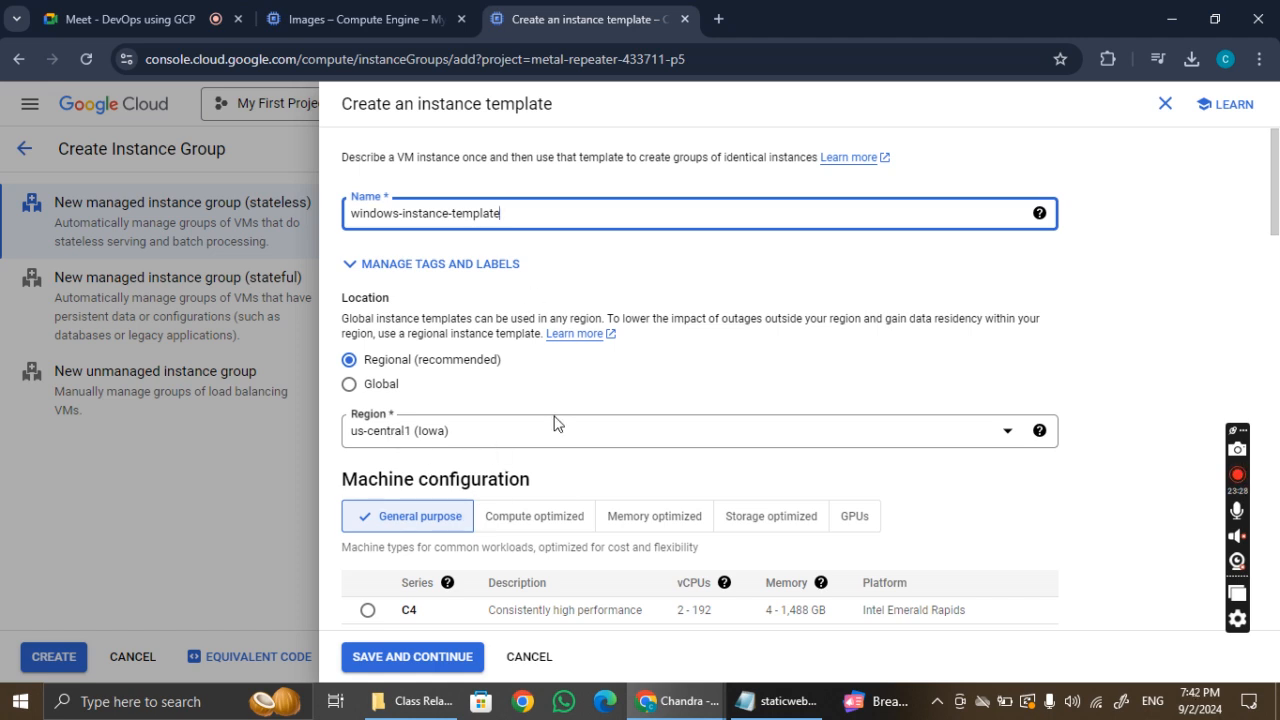
Check winserverimage's location in the Images list and set the template's region to us-east1 (South Carolina).
{"action": "left_click", "coordinate": [343, 10]}
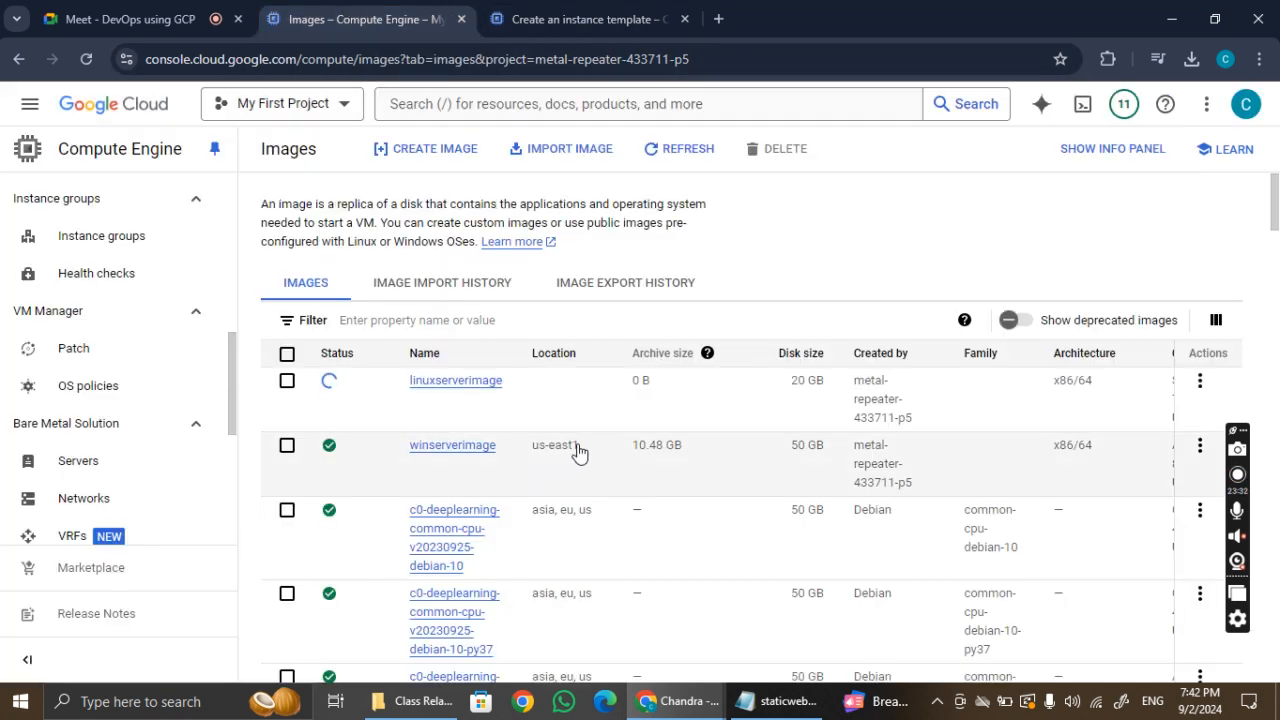
{"action": "left_click", "coordinate": [560, 19]}
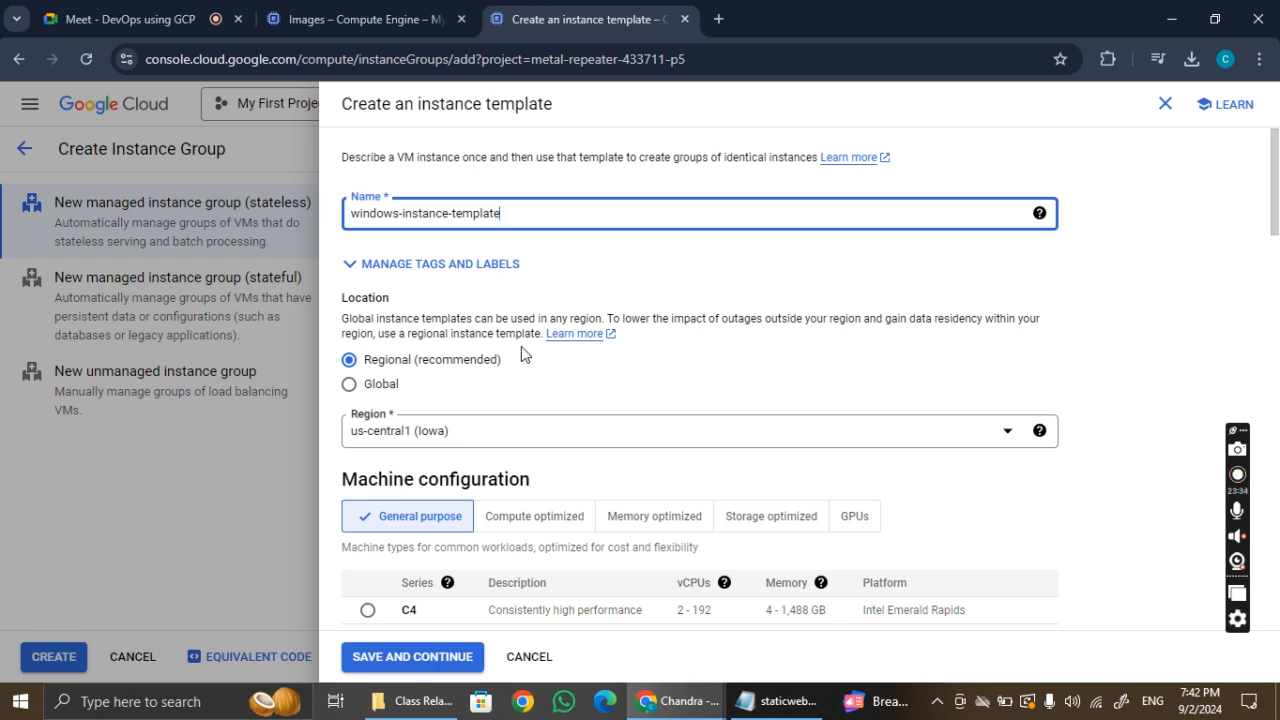
{"action": "left_click", "coordinate": [541, 441]}
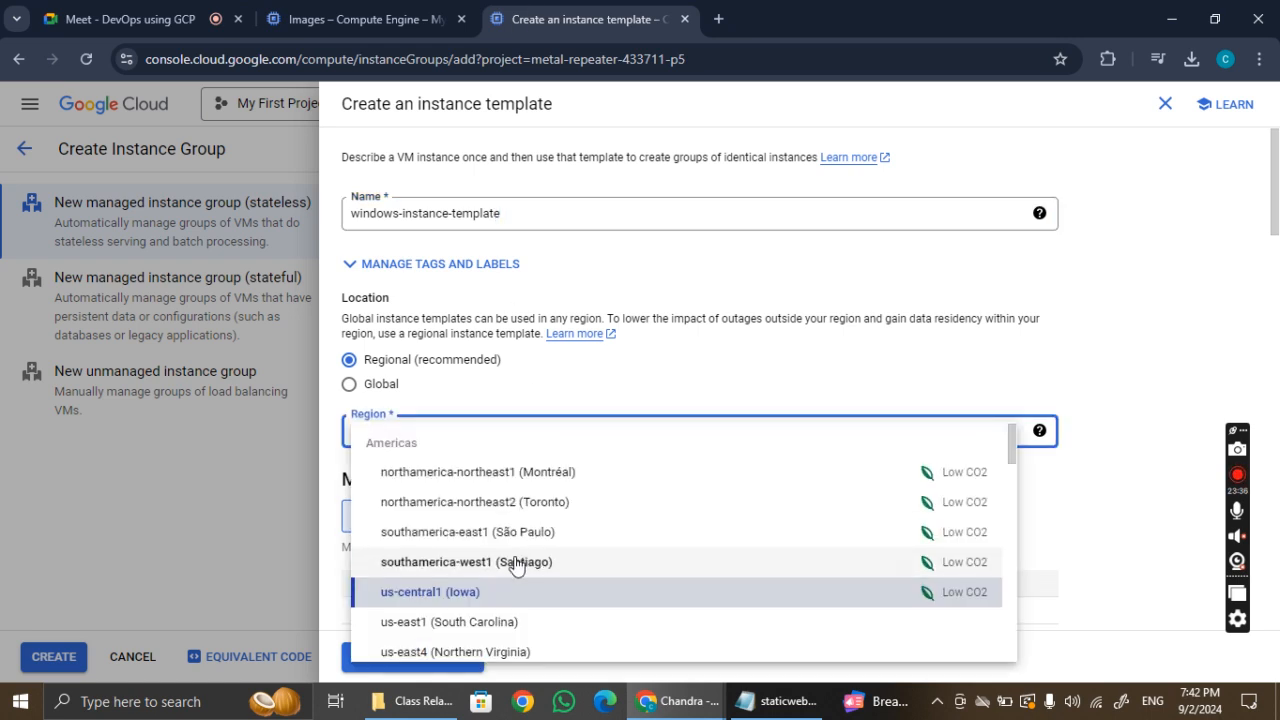
{"action": "scroll", "coordinate": [510, 540], "scroll_direction": "down", "scroll_amount": 1}
{"action": "left_click", "coordinate": [495, 530]}
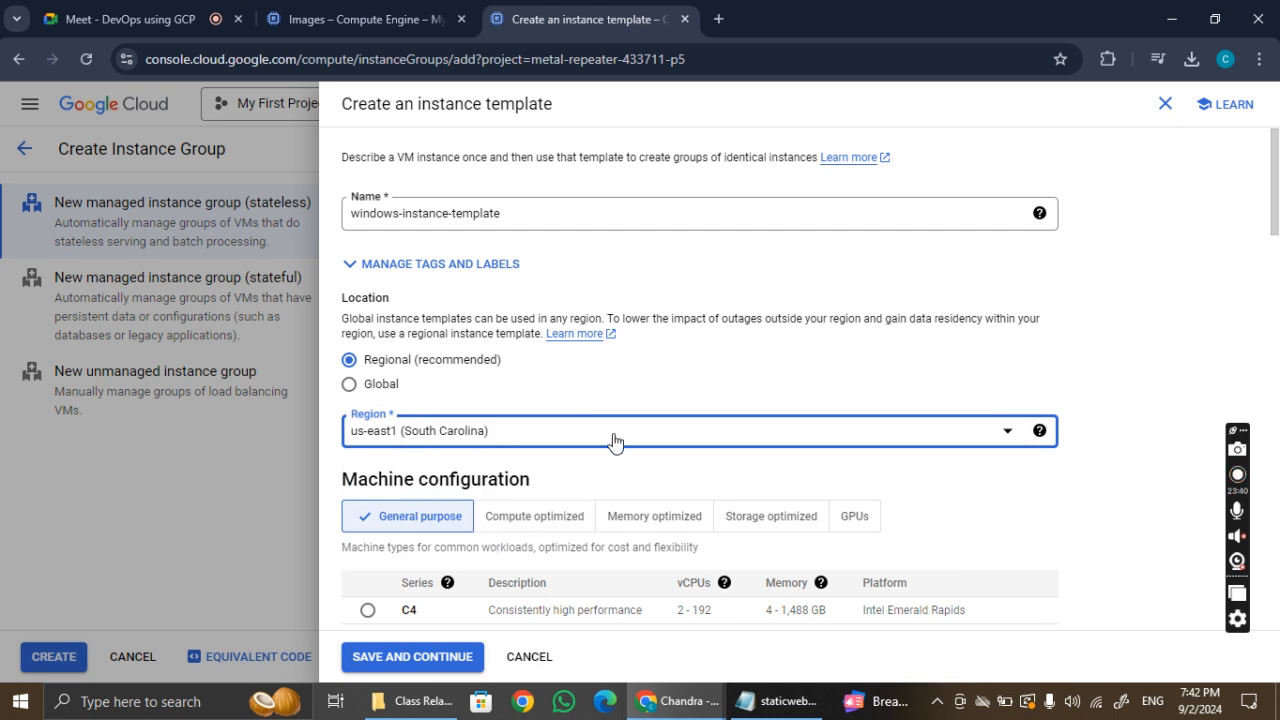
{"action": "scroll", "coordinate": [613, 441], "scroll_direction": "down", "scroll_amount": 5}
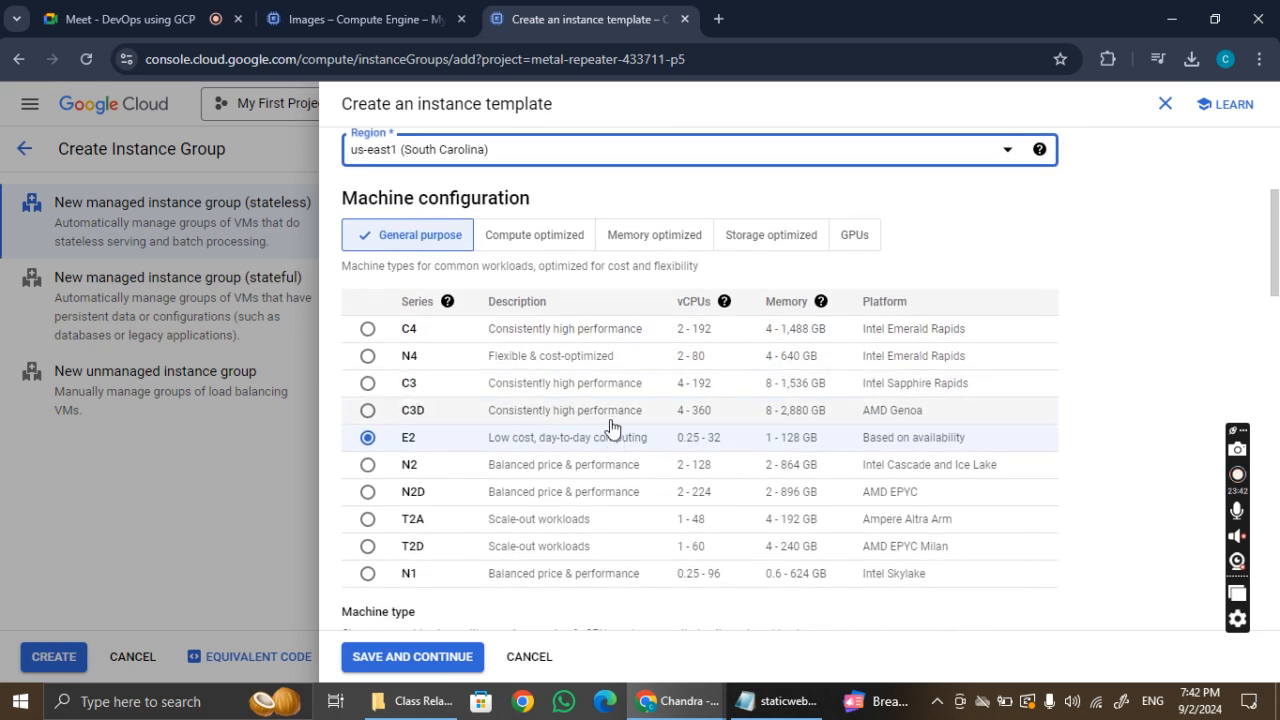
{"action": "scroll", "coordinate": [670, 427], "scroll_direction": "down", "scroll_amount": 3}
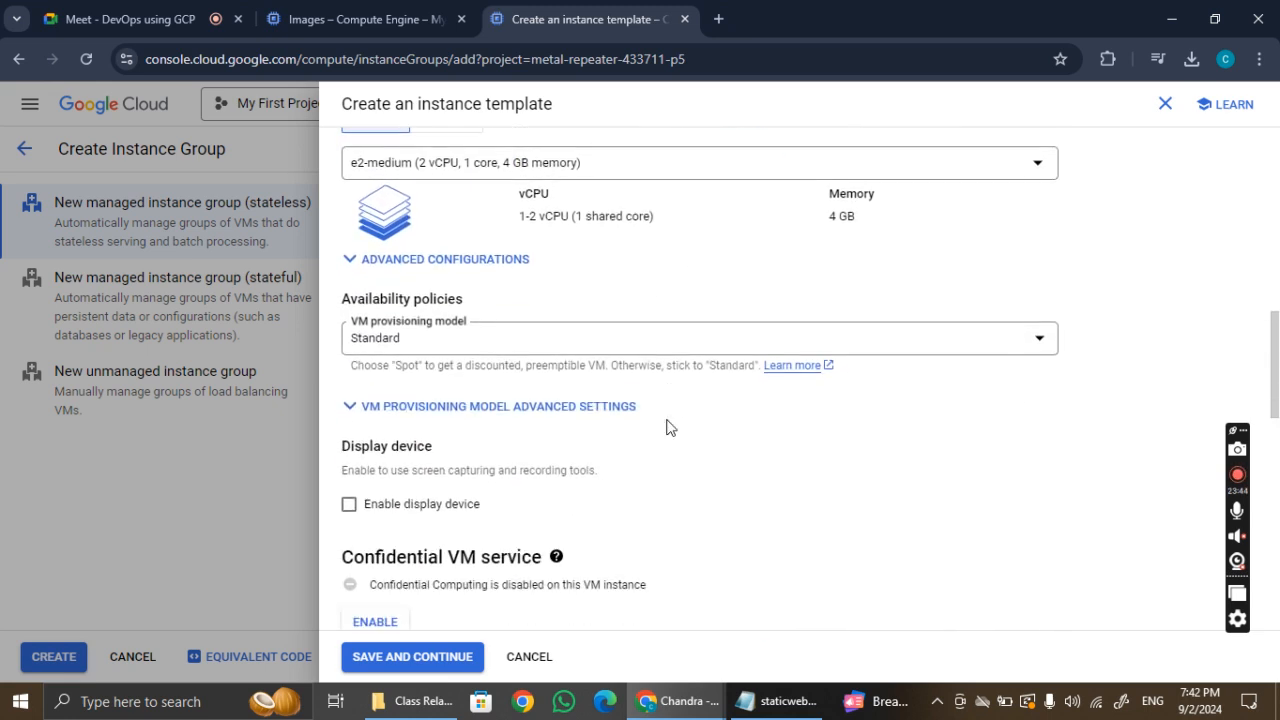
{"action": "scroll", "coordinate": [670, 427], "scroll_direction": "down", "scroll_amount": 5}
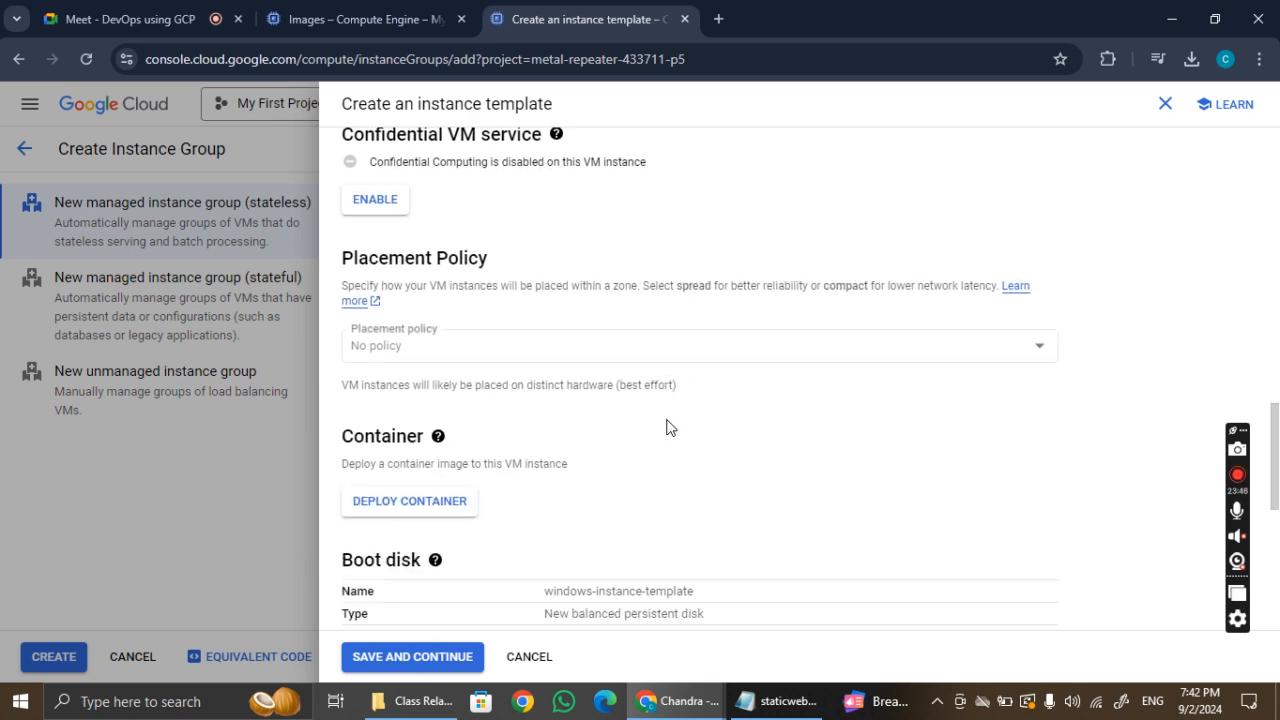
{"action": "scroll", "coordinate": [670, 427], "scroll_direction": "down", "scroll_amount": 1}
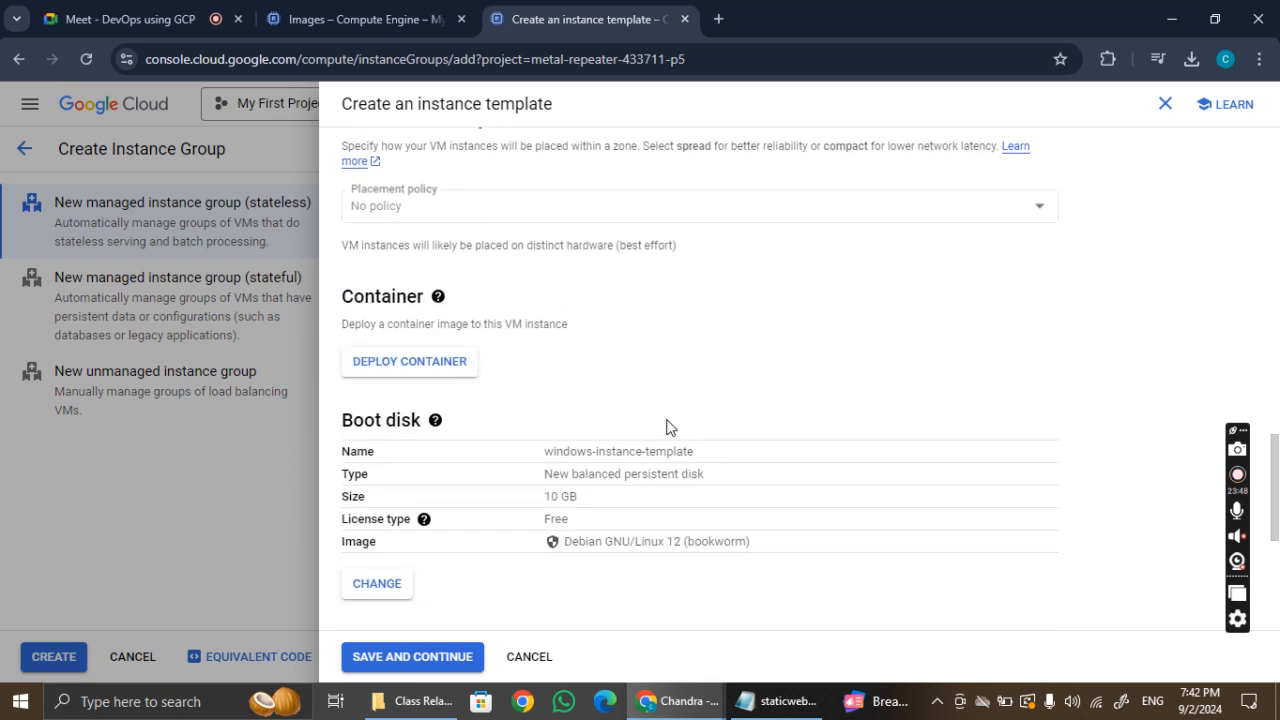
{"action": "left_click", "coordinate": [440, 377]}
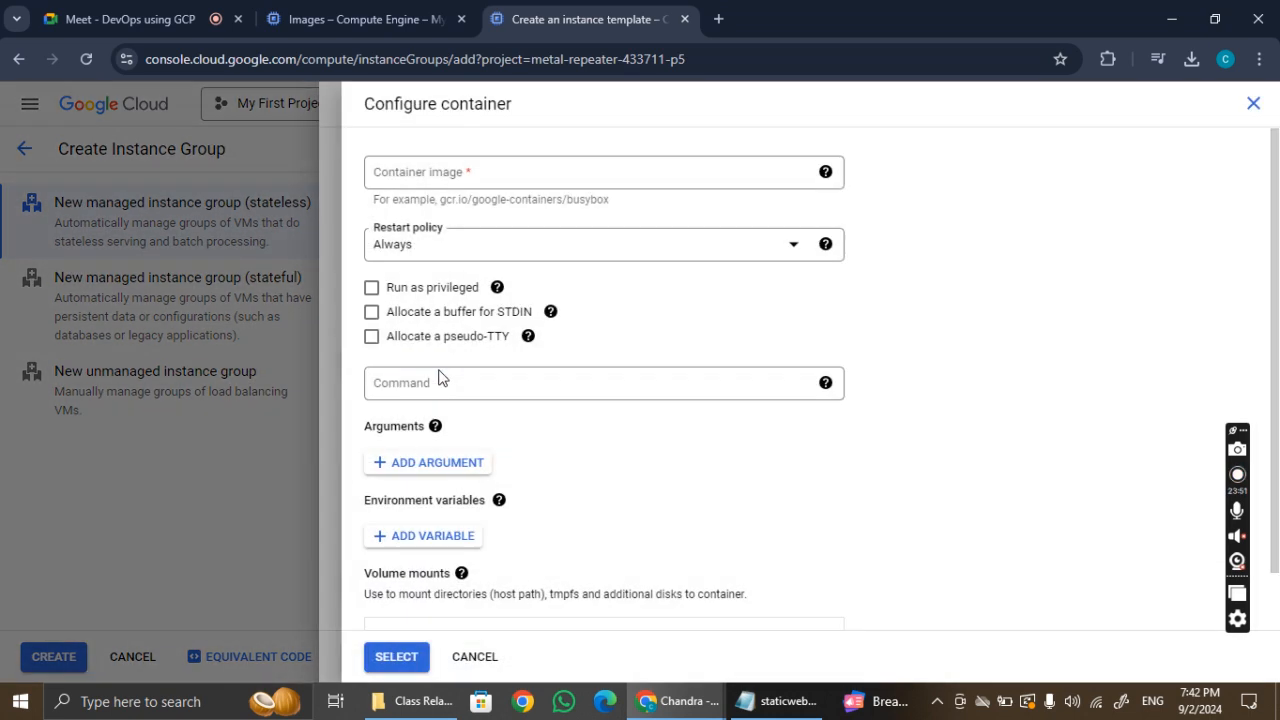
{"action": "left_click", "coordinate": [585, 175]}
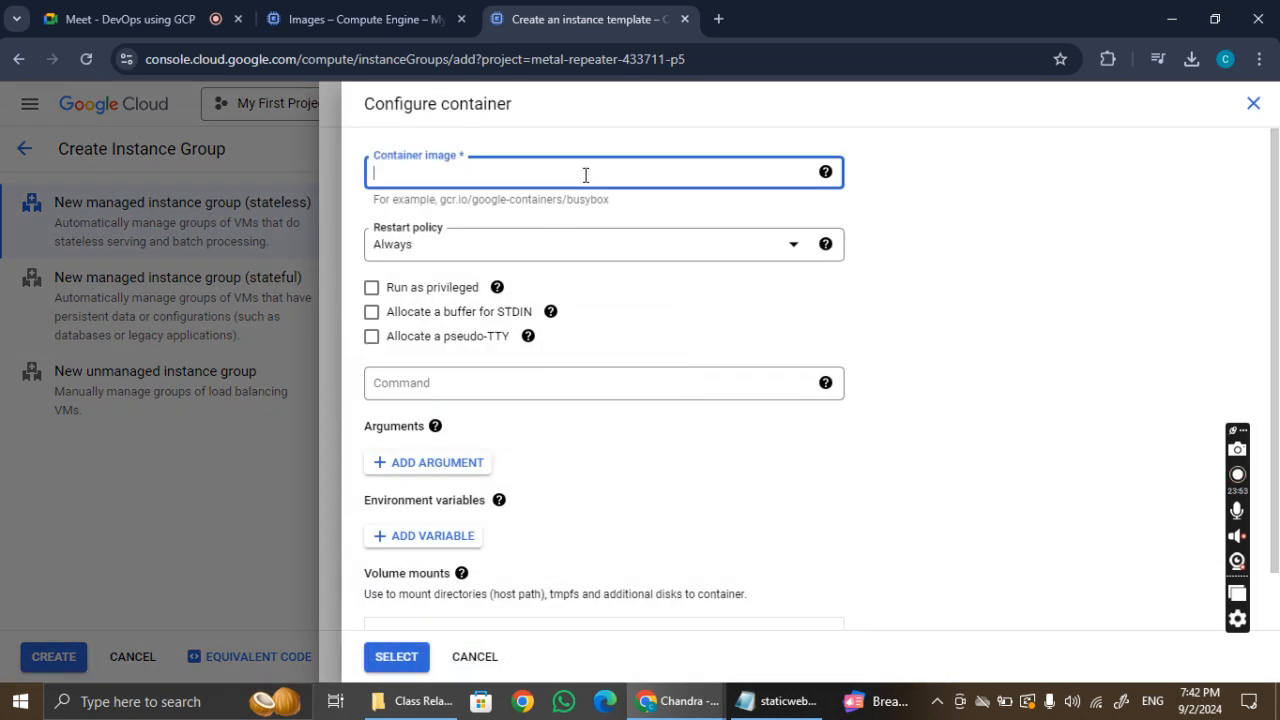
{"action": "left_click", "coordinate": [752, 266]}
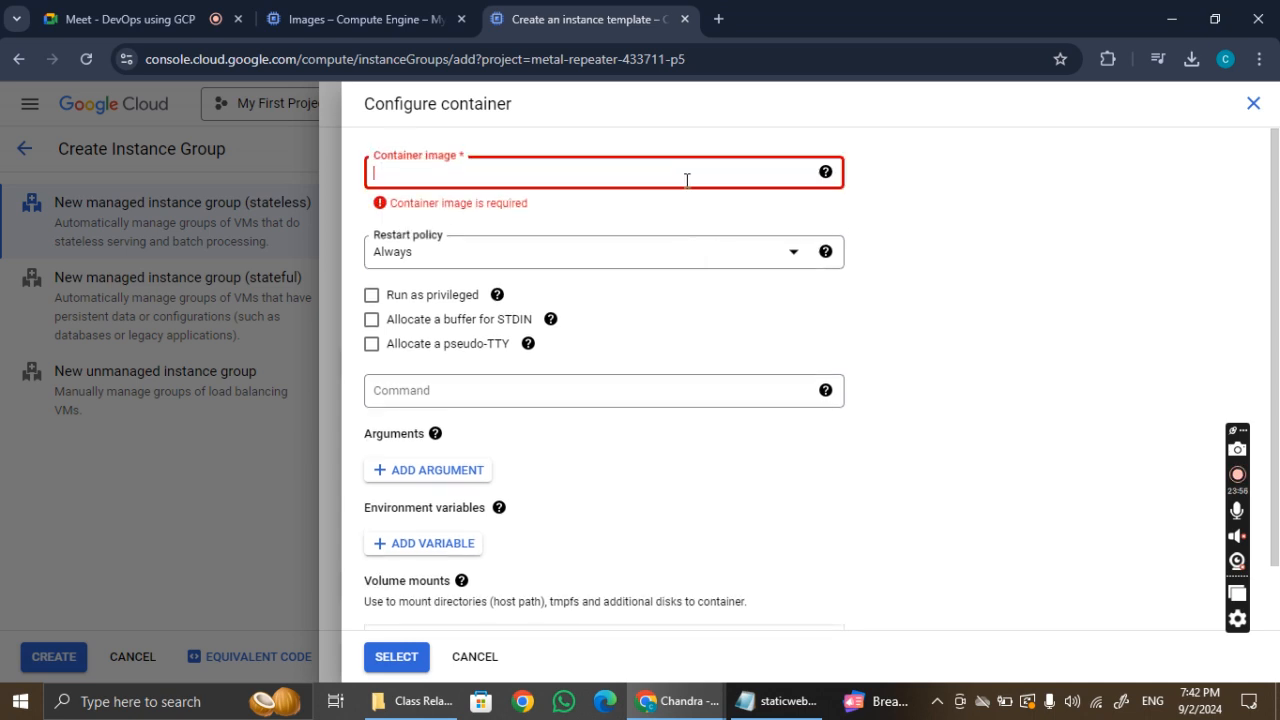
{"action": "scroll", "coordinate": [558, 500], "scroll_direction": "down", "scroll_amount": 1}
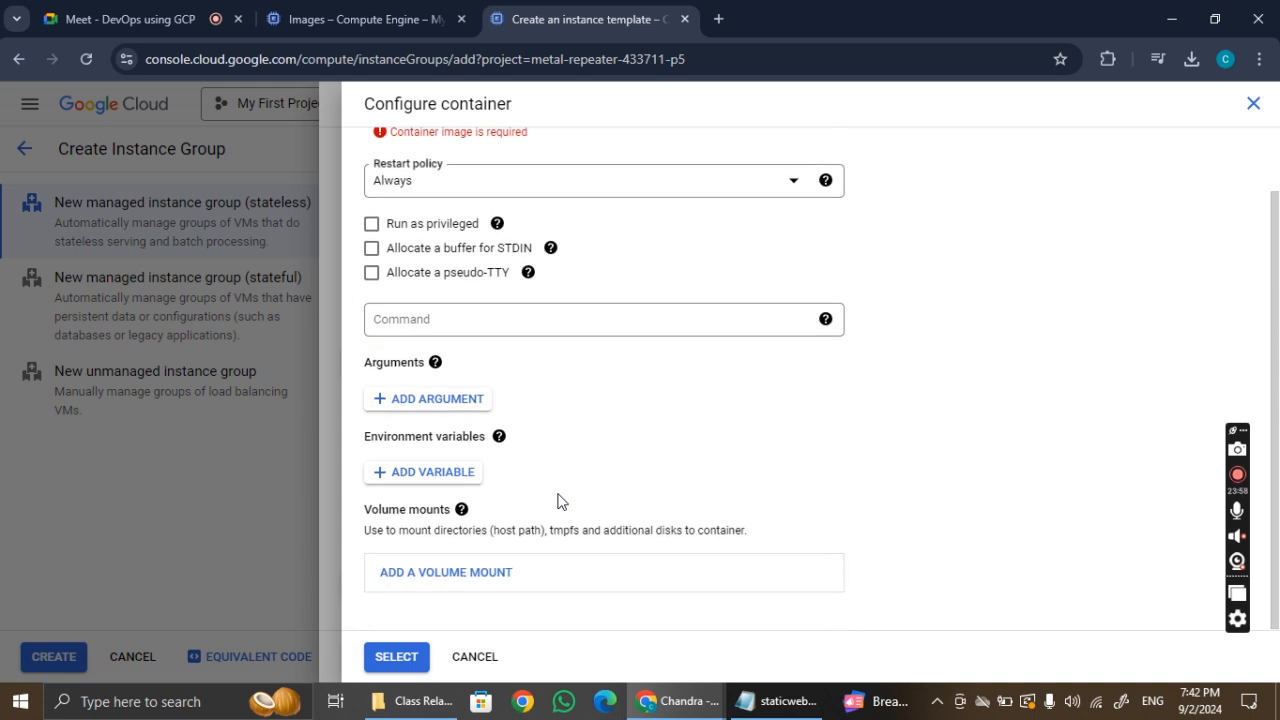
{"action": "left_click", "coordinate": [1254, 104]}
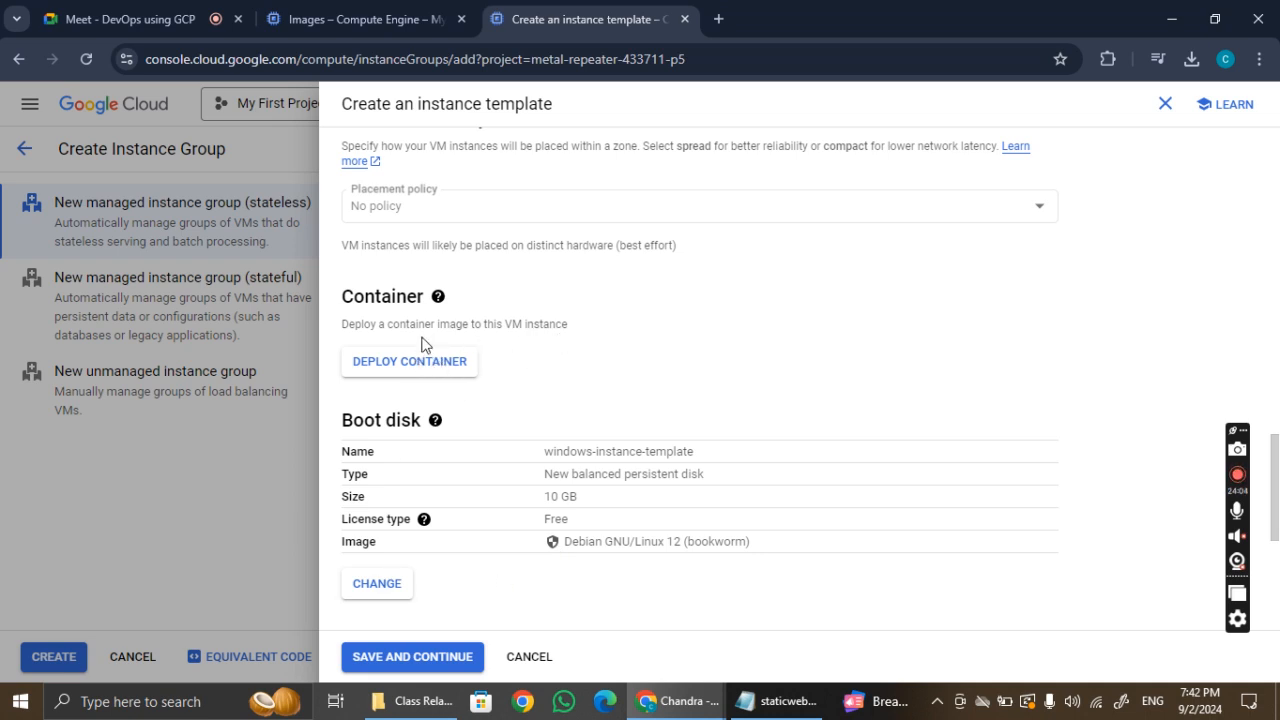
Change the template's boot disk to the custom image winserverimage.
{"action": "left_click", "coordinate": [388, 593]}
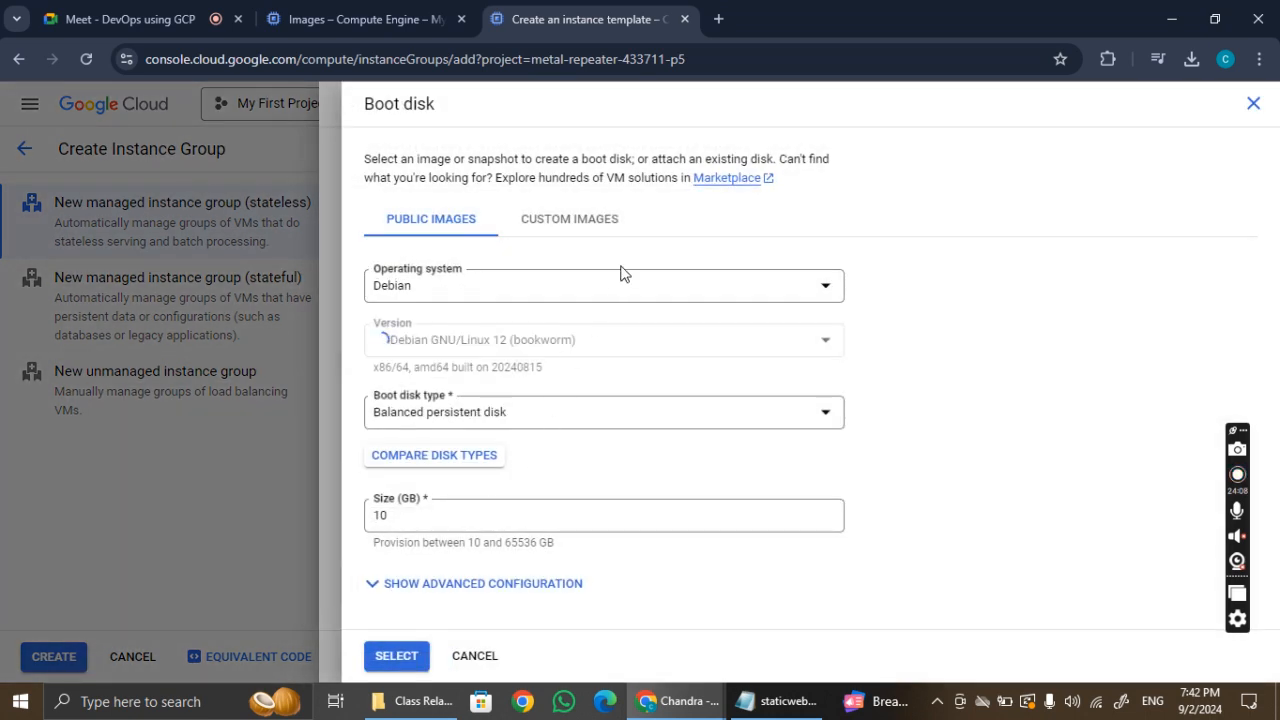
{"action": "left_click", "coordinate": [609, 222]}
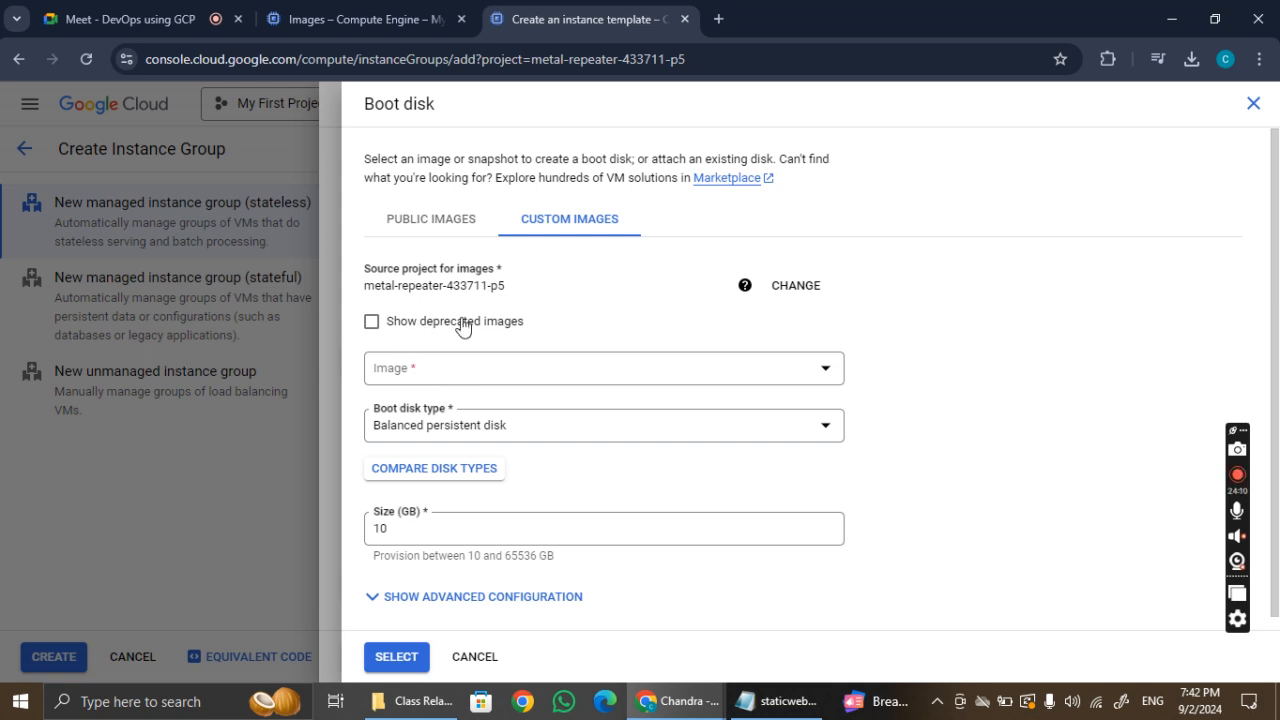
{"action": "left_click", "coordinate": [471, 369]}
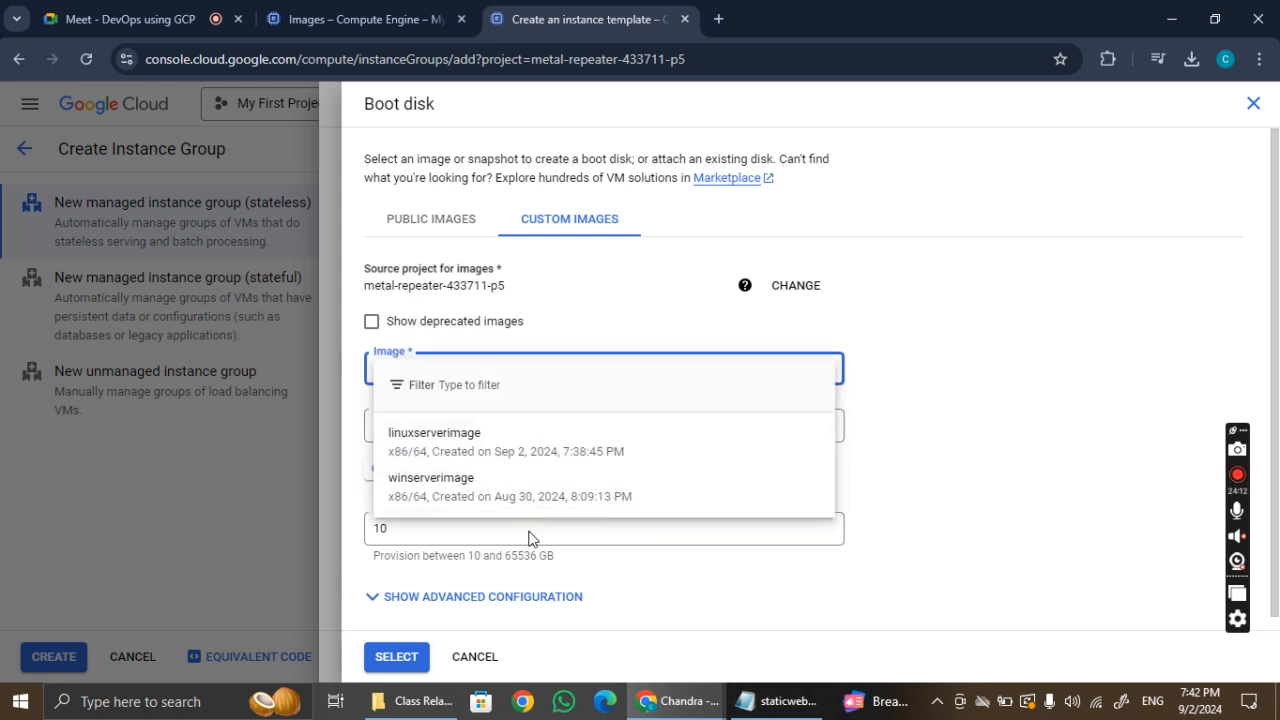
{"action": "left_click", "coordinate": [500, 486]}
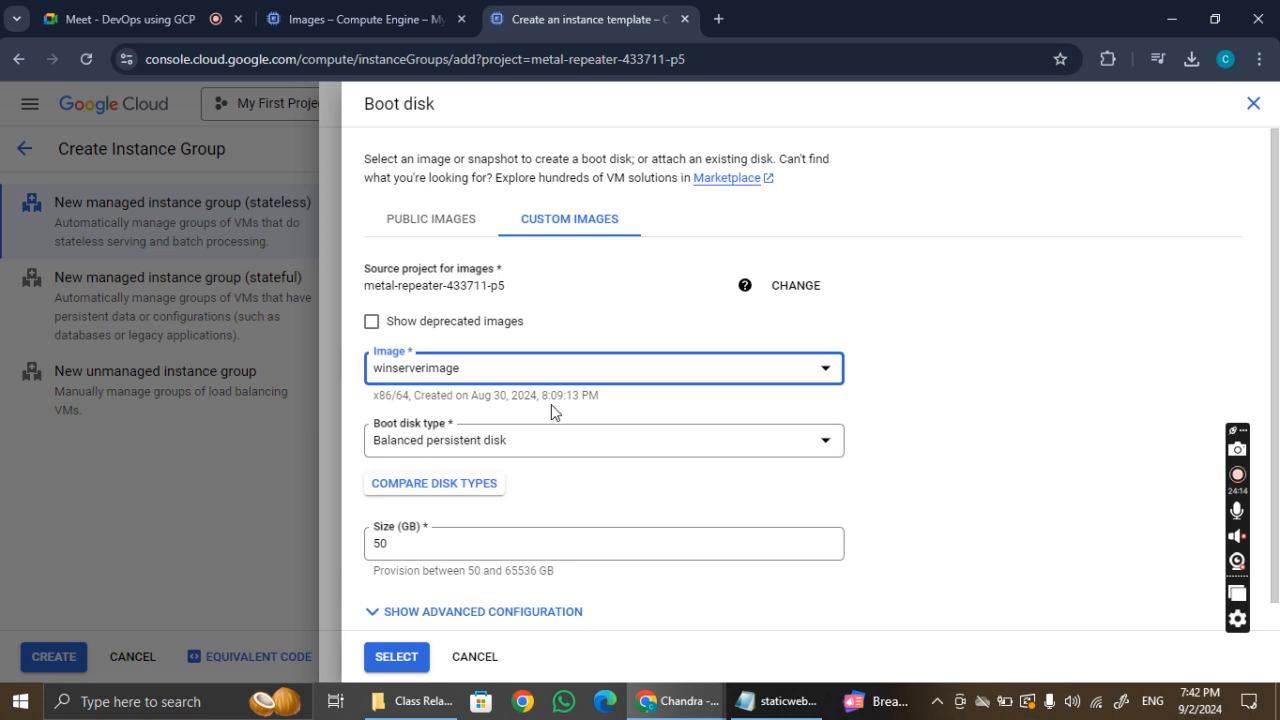
{"action": "scroll", "coordinate": [569, 483], "scroll_direction": "down", "scroll_amount": 1}
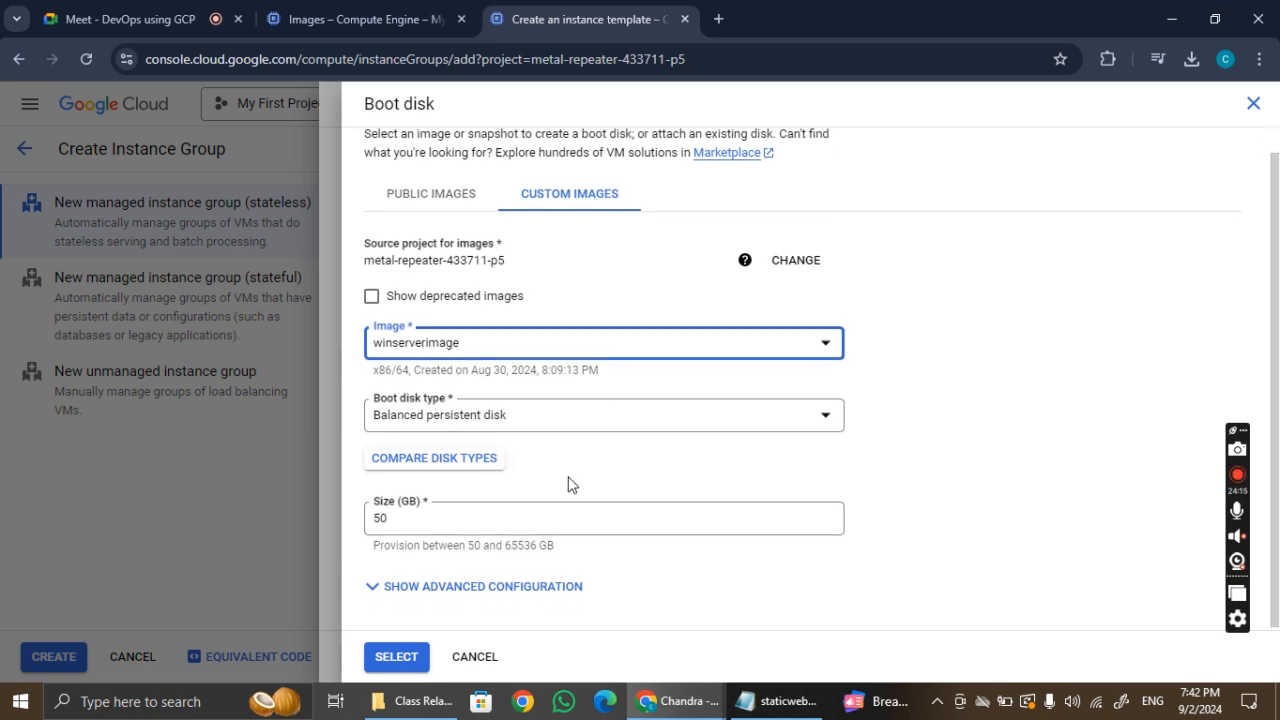
{"action": "left_click", "coordinate": [397, 668]}
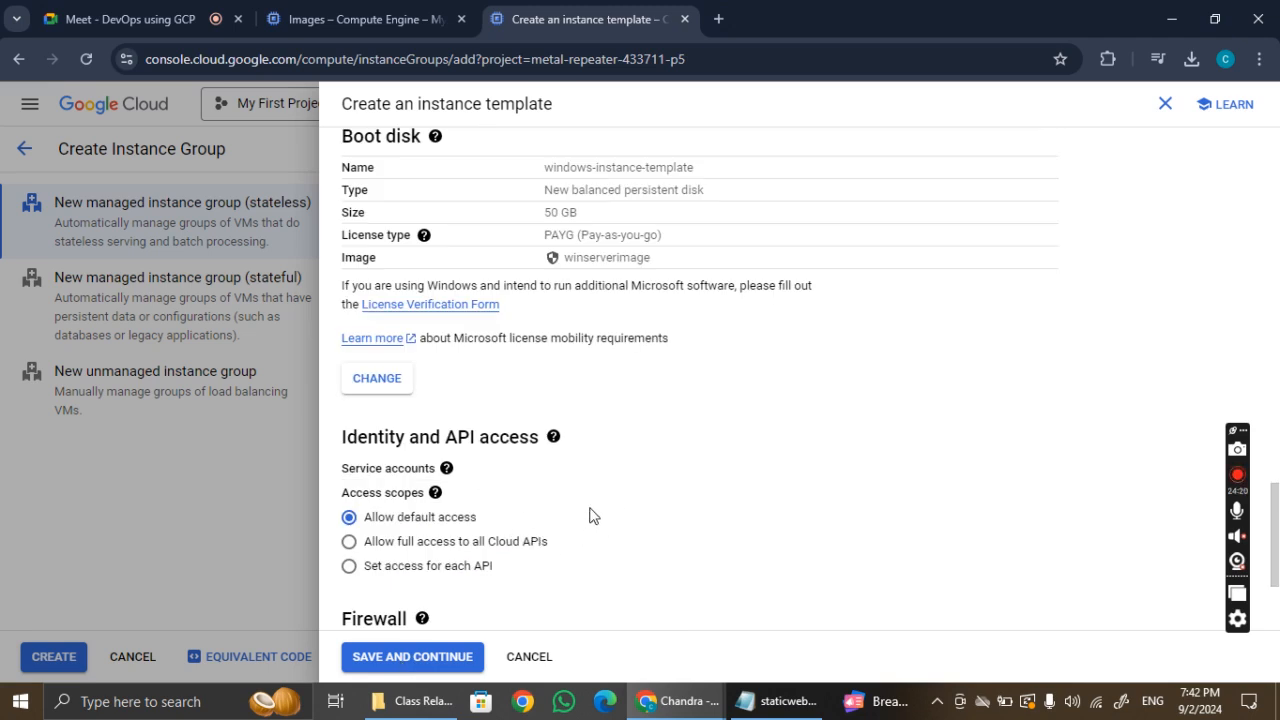
Allow HTTP and HTTPS traffic in the instance template's firewall settings.
{"action": "scroll", "coordinate": [609, 470], "scroll_direction": "down", "scroll_amount": 2}
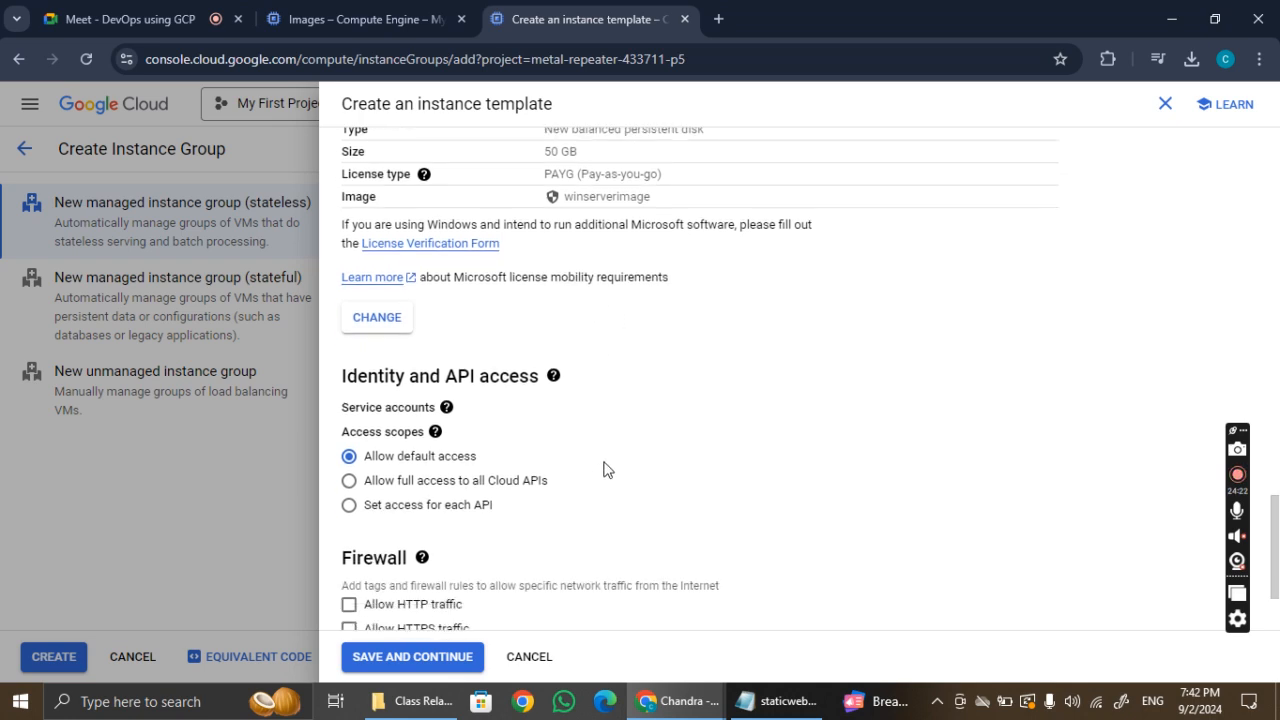
{"action": "left_click", "coordinate": [425, 467]}
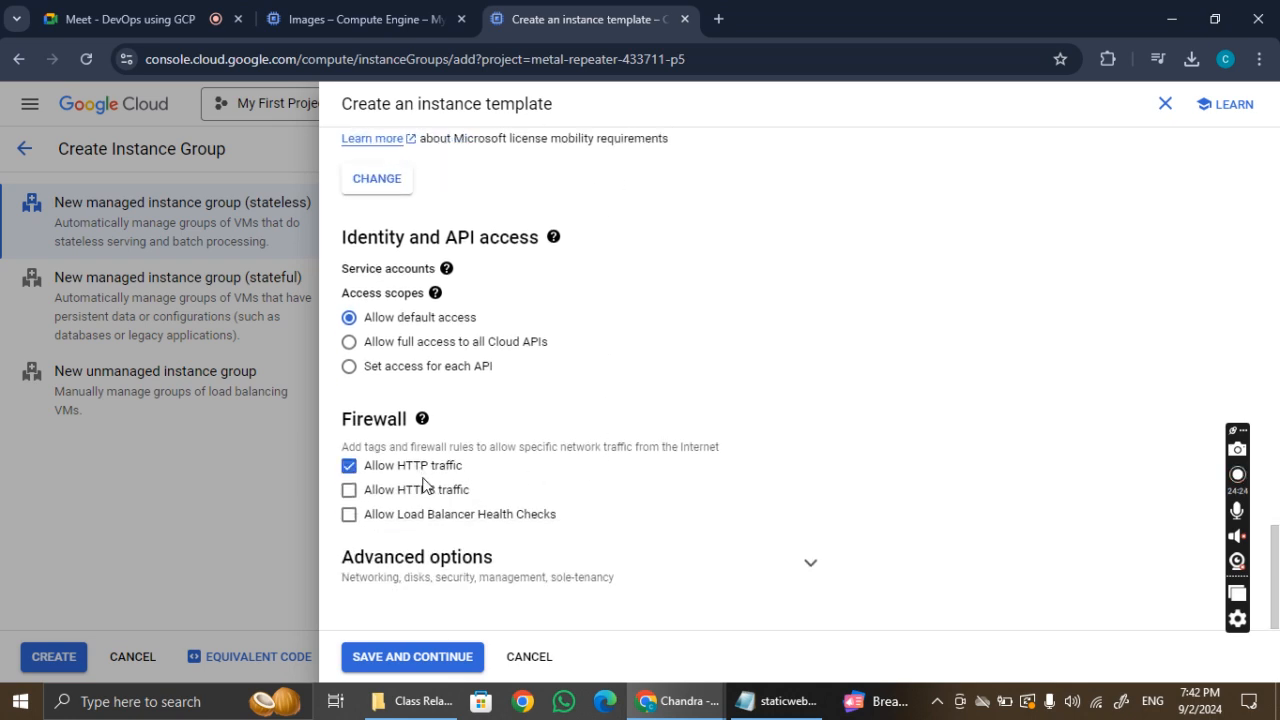
{"action": "left_click", "coordinate": [437, 490]}
Set the template's default network interface to the windowsvpc network and the winsubnet (us-east1) subnetwork.
{"action": "left_click", "coordinate": [806, 563]}
{"action": "scroll", "coordinate": [600, 440], "scroll_direction": "down", "scroll_amount": 4}
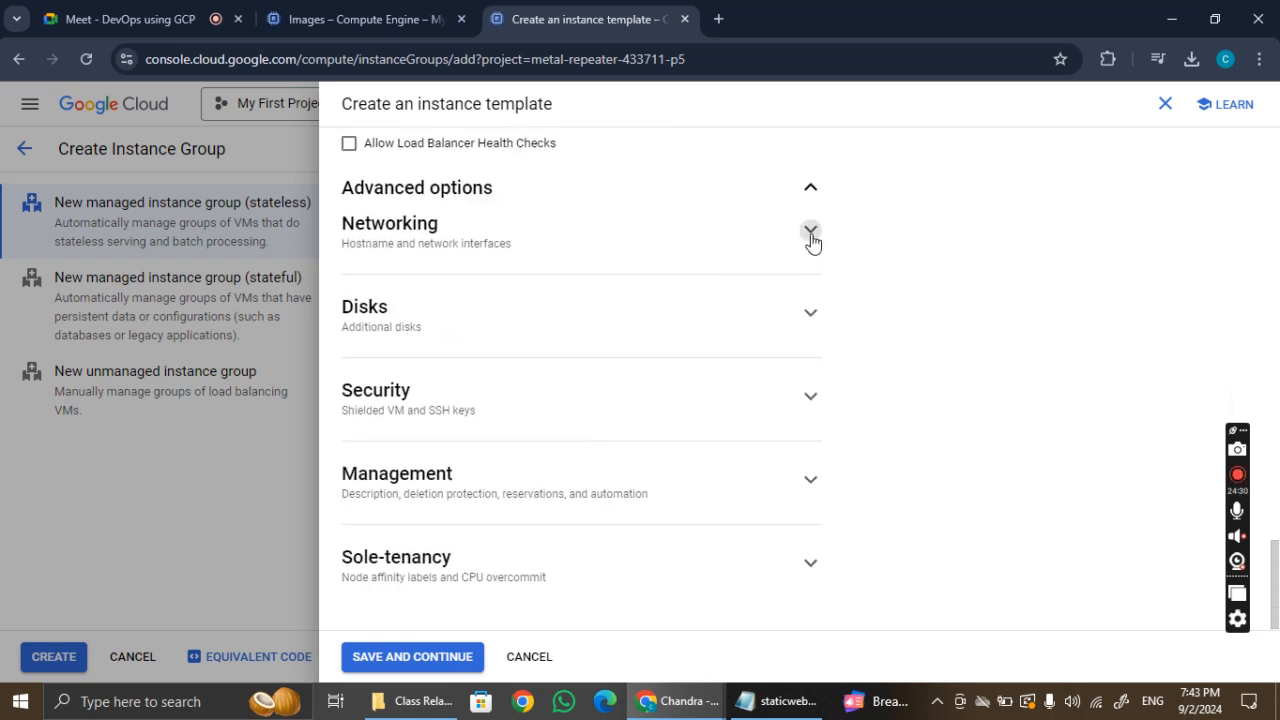
{"action": "left_click", "coordinate": [811, 238]}
{"action": "scroll", "coordinate": [607, 489], "scroll_direction": "down", "scroll_amount": 1}
{"action": "scroll", "coordinate": [604, 489], "scroll_direction": "down", "scroll_amount": 2}
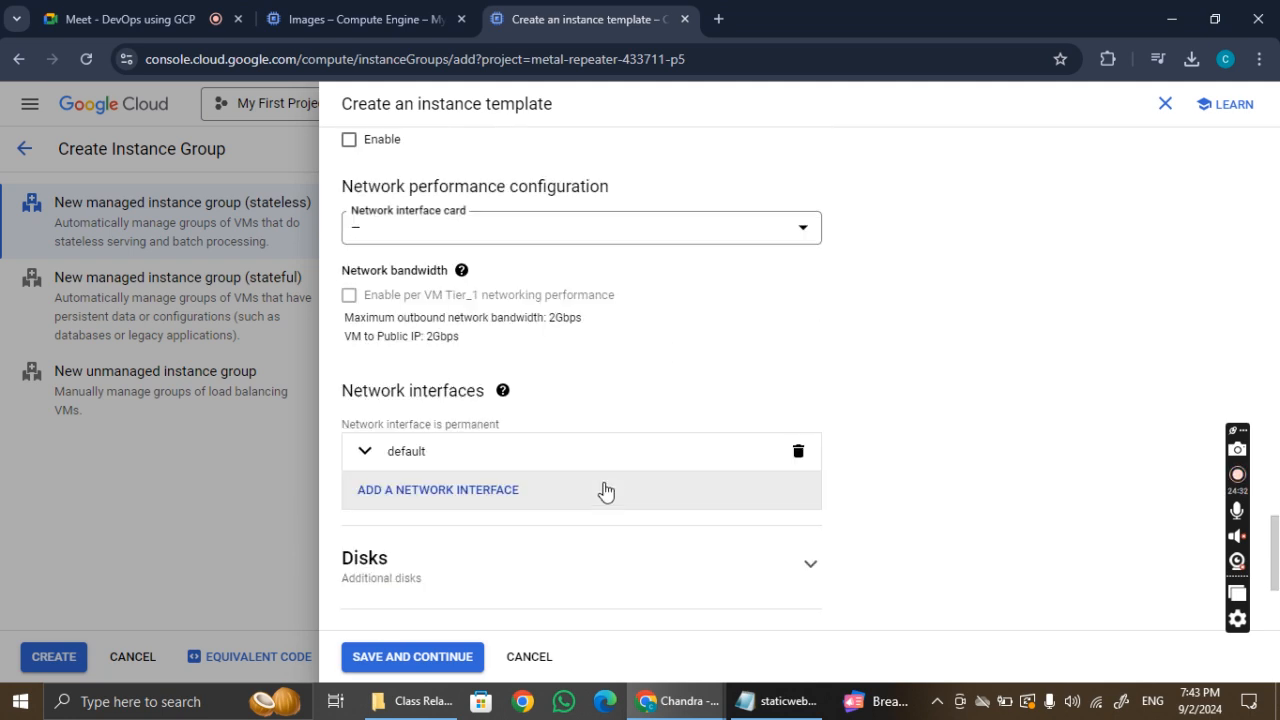
{"action": "left_click", "coordinate": [563, 460]}
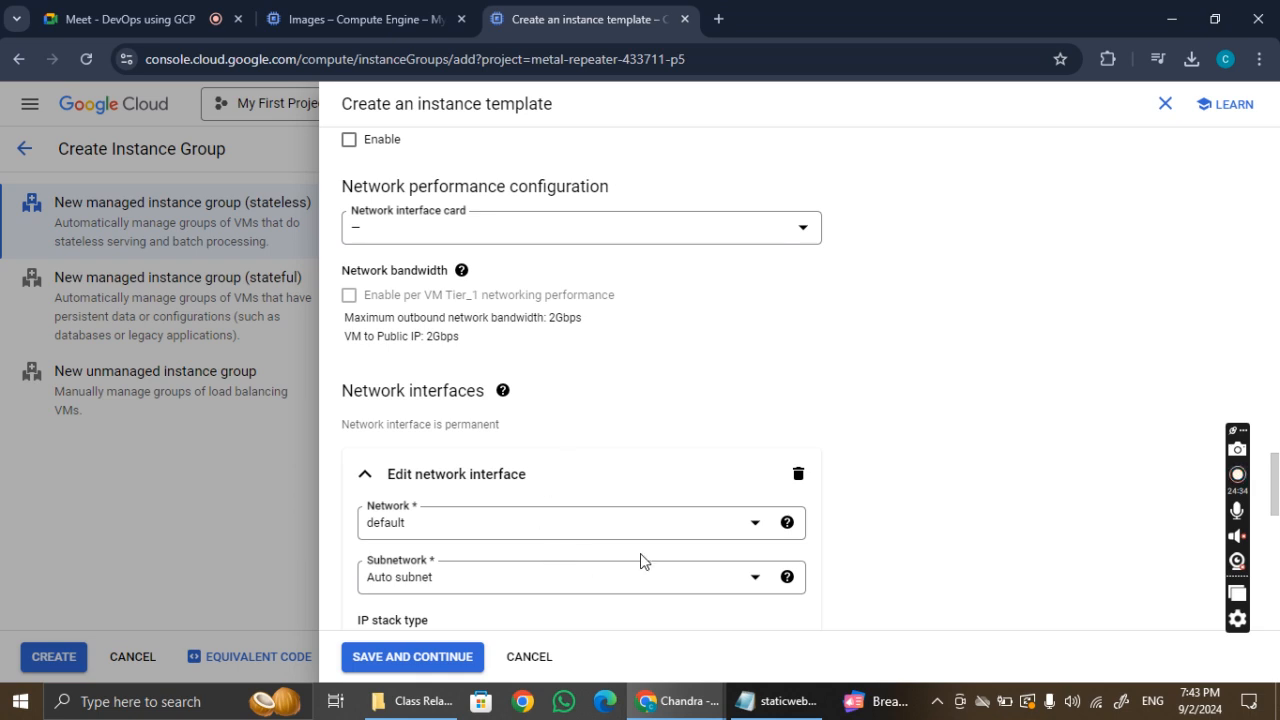
{"action": "left_click", "coordinate": [765, 533]}
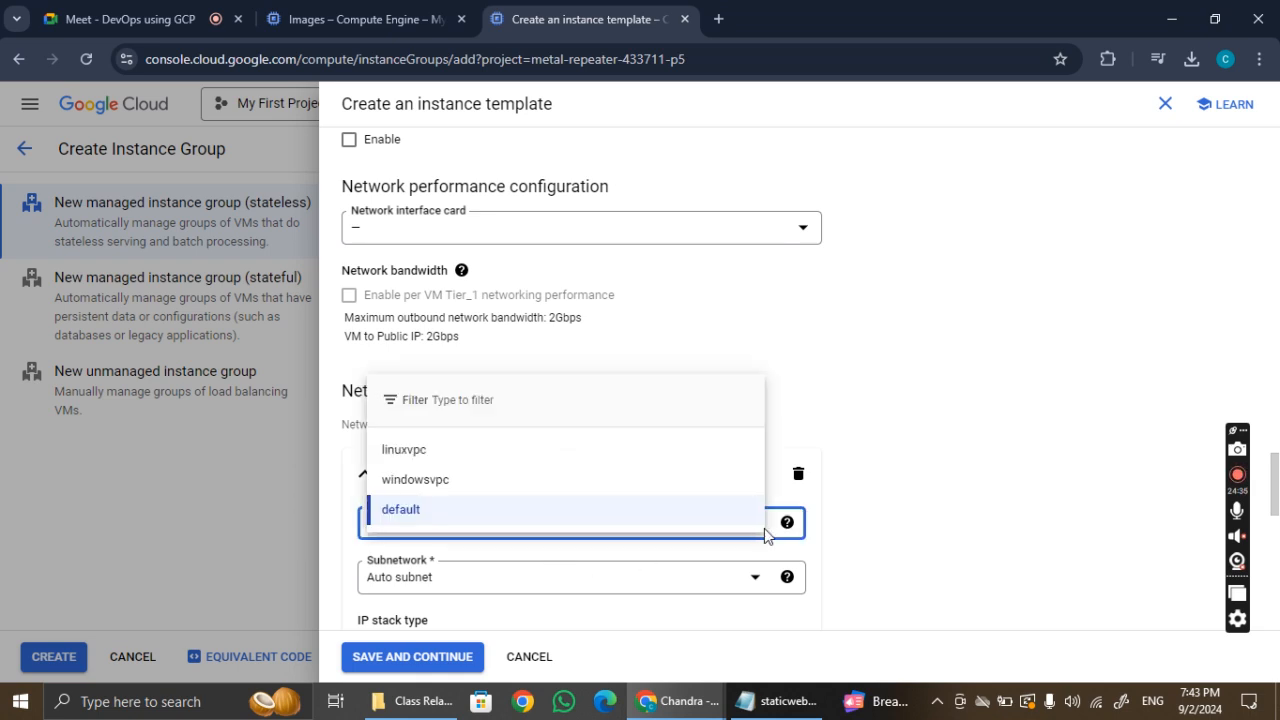
{"action": "left_click", "coordinate": [514, 479]}
{"action": "left_click", "coordinate": [700, 580]}
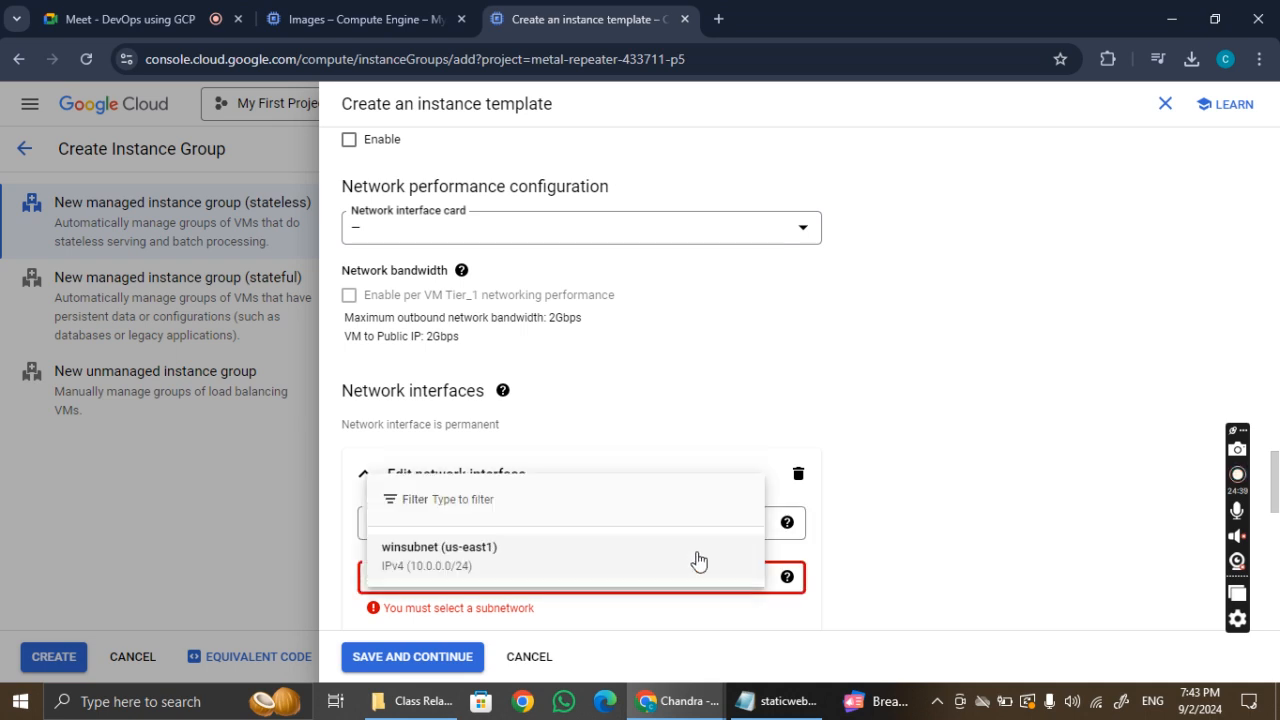
{"action": "left_click", "coordinate": [529, 556]}
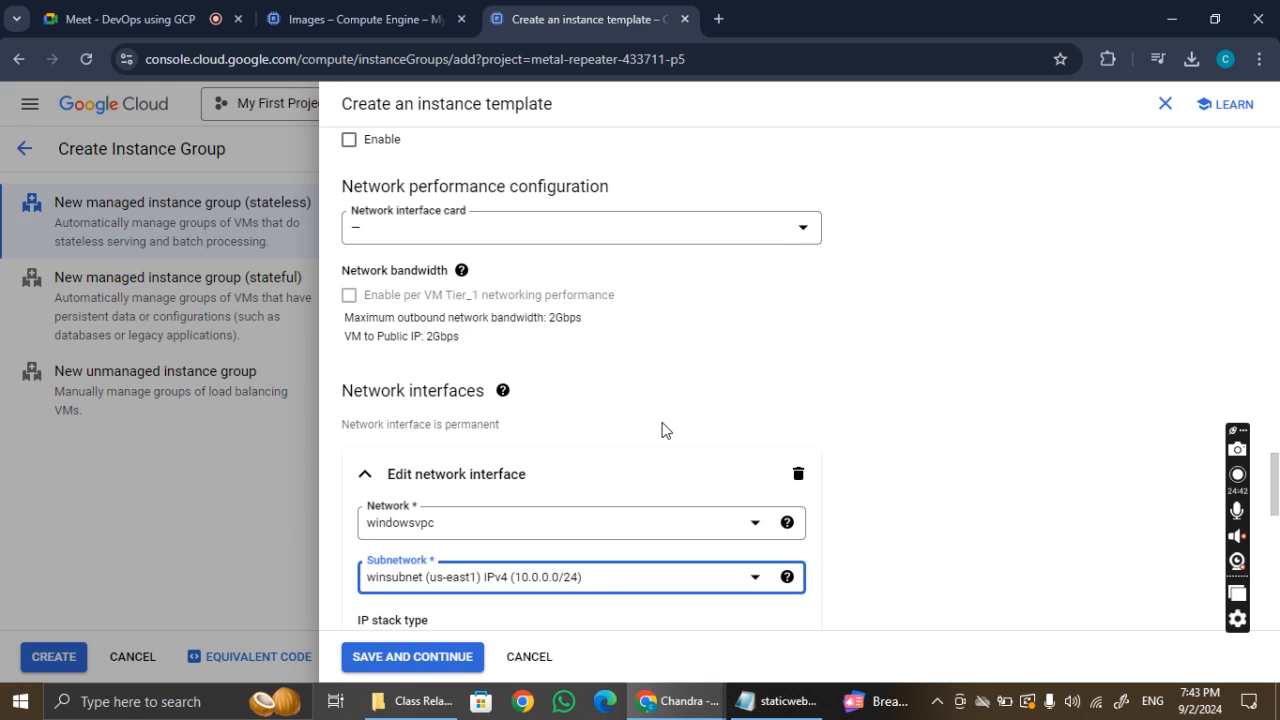
Save the windows-instance-template and return to the instance group setup.
{"action": "scroll", "coordinate": [662, 430], "scroll_direction": "down", "scroll_amount": 2}
{"action": "scroll", "coordinate": [662, 430], "scroll_direction": "down", "scroll_amount": 7}
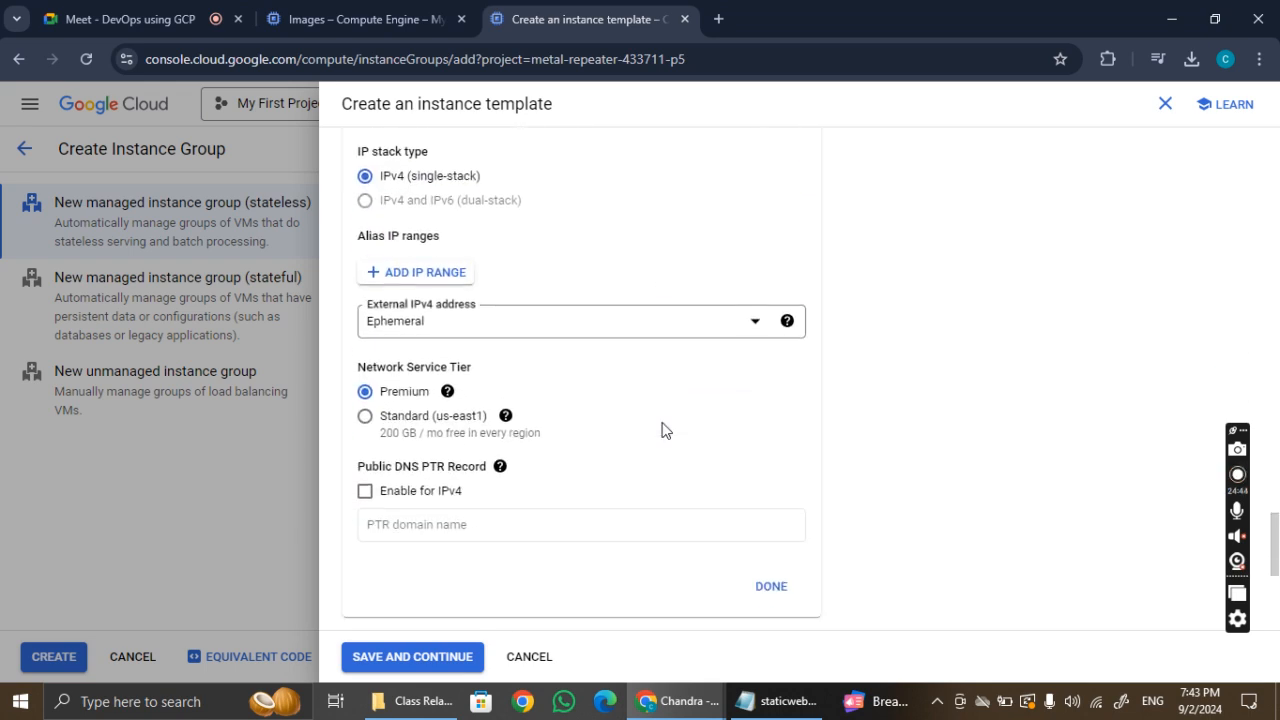
{"action": "scroll", "coordinate": [664, 431], "scroll_direction": "down", "scroll_amount": 1}
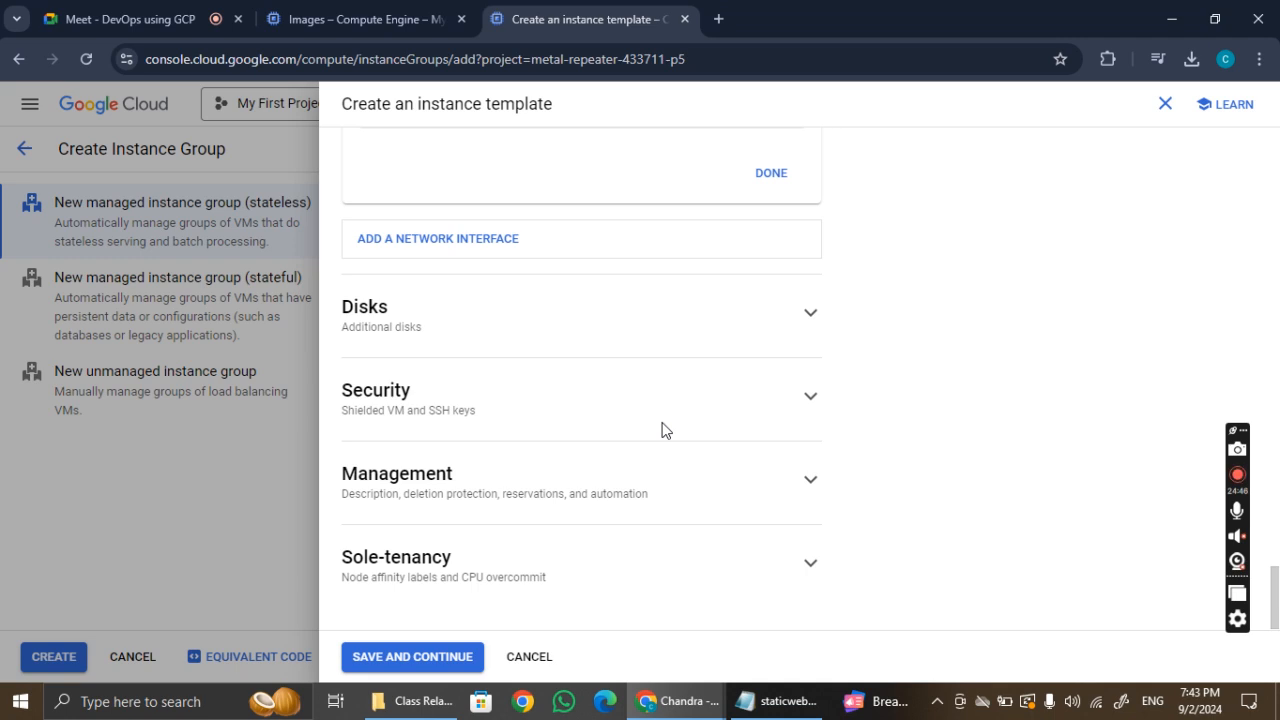
{"action": "left_click", "coordinate": [446, 657]}
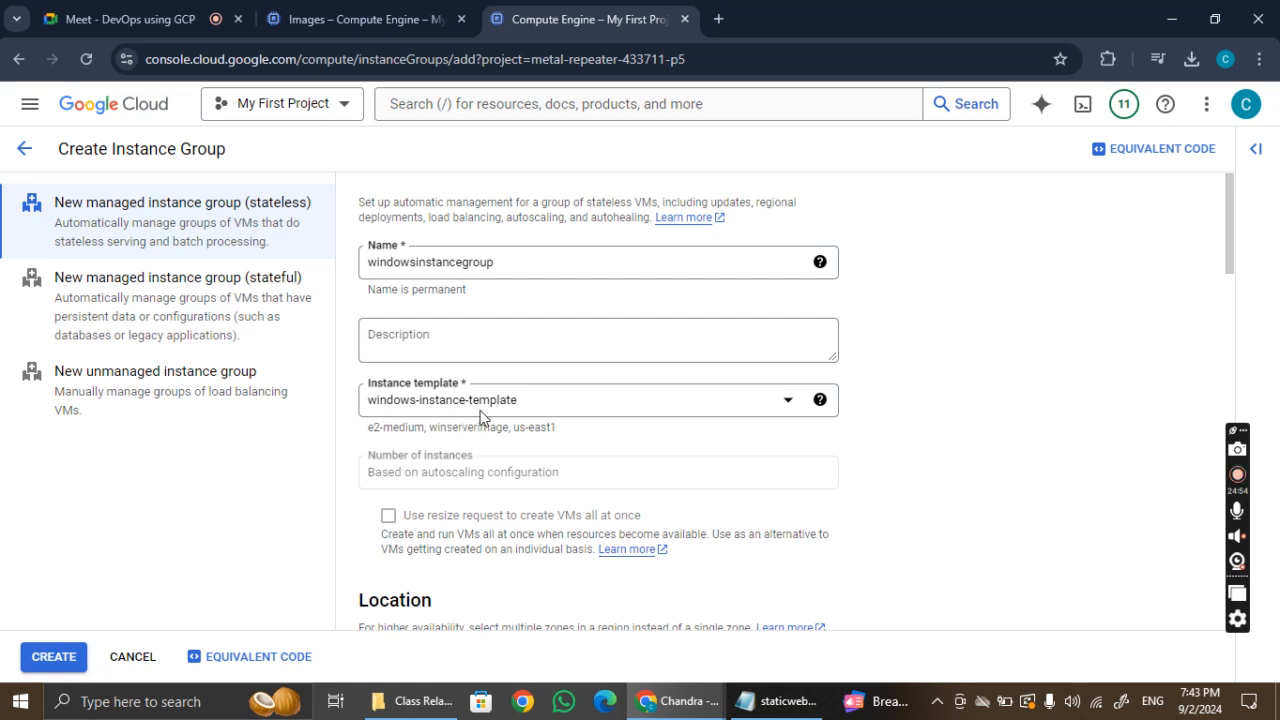
Set the instance group's location to multiple zones.
{"action": "scroll", "coordinate": [568, 420], "scroll_direction": "down", "scroll_amount": 2}
{"action": "scroll", "coordinate": [572, 424], "scroll_direction": "down", "scroll_amount": 1}
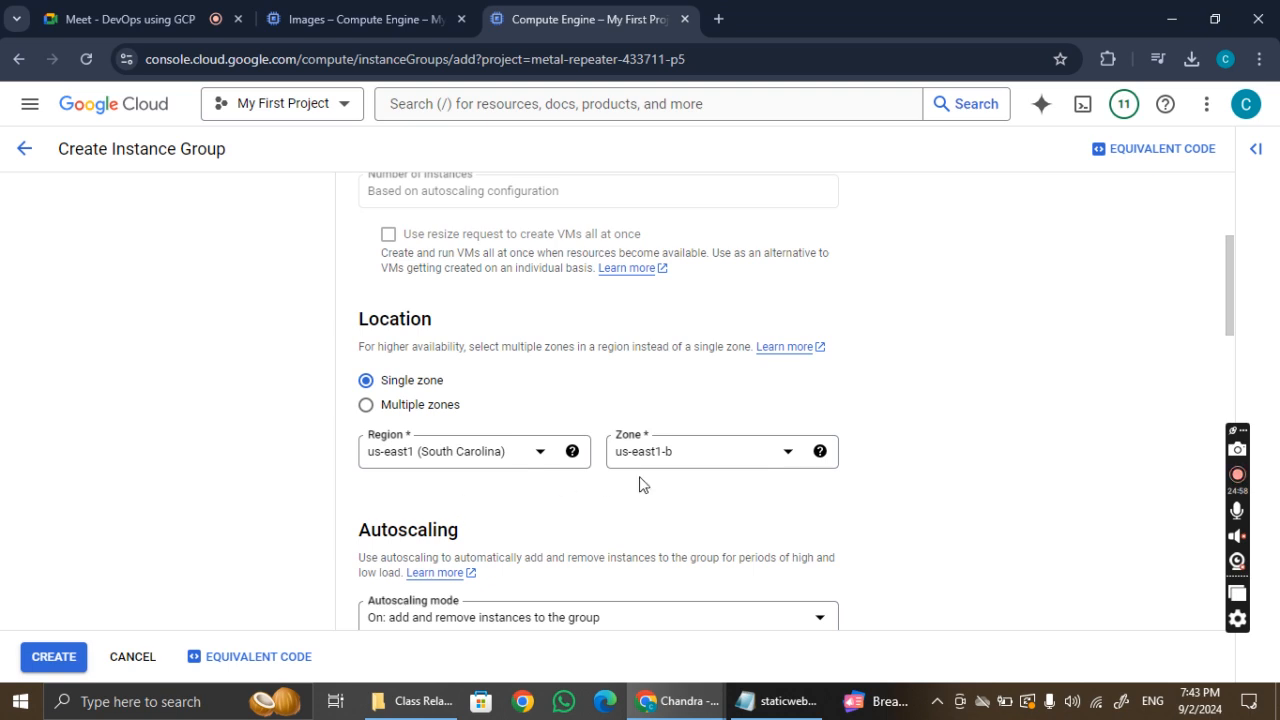
{"action": "left_click", "coordinate": [366, 404]}
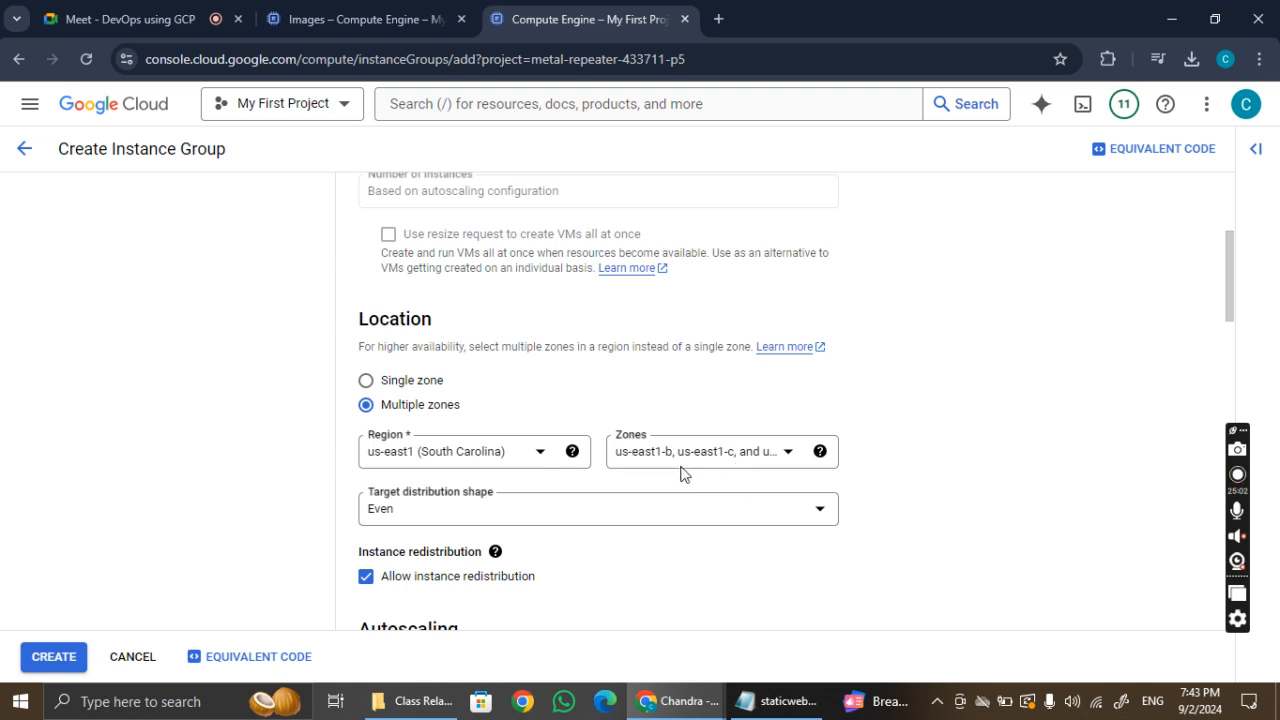
Set the autoscaling mode to "Scale out: only add instances to the group" with a maximum of 3 instances.
{"action": "scroll", "coordinate": [551, 386], "scroll_direction": "down", "scroll_amount": 3}
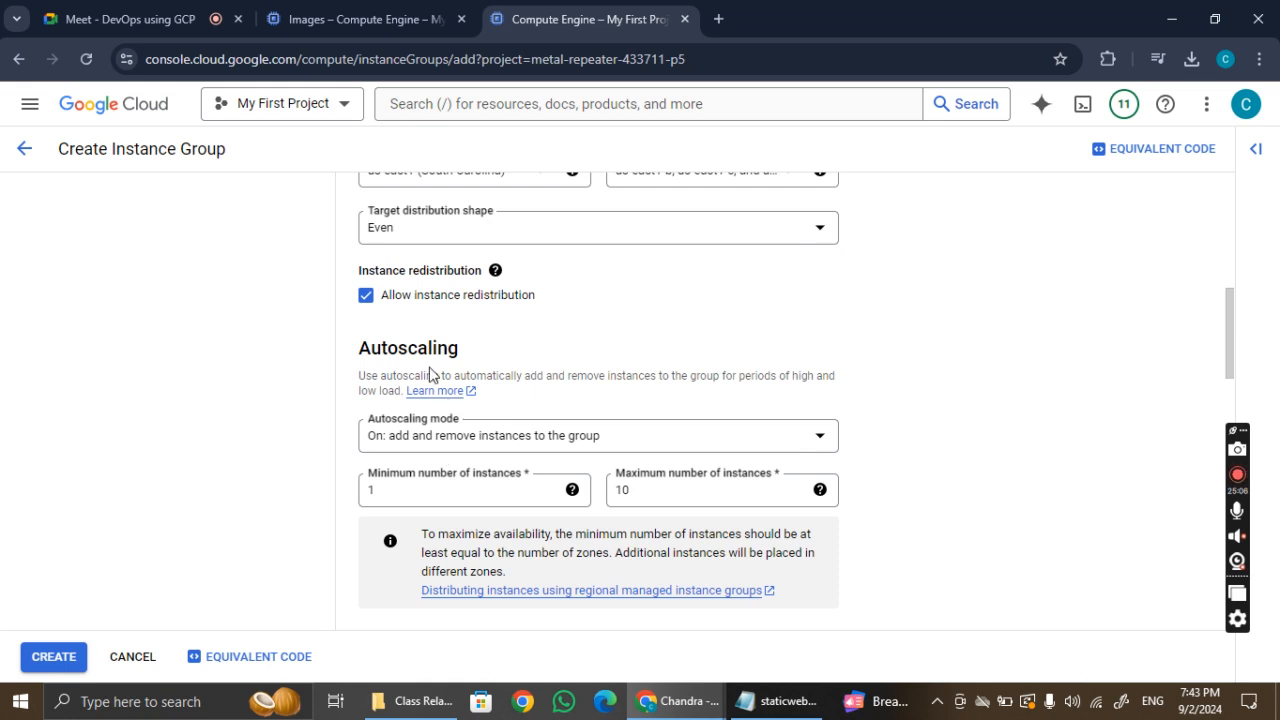
{"action": "left_click", "coordinate": [812, 440]}
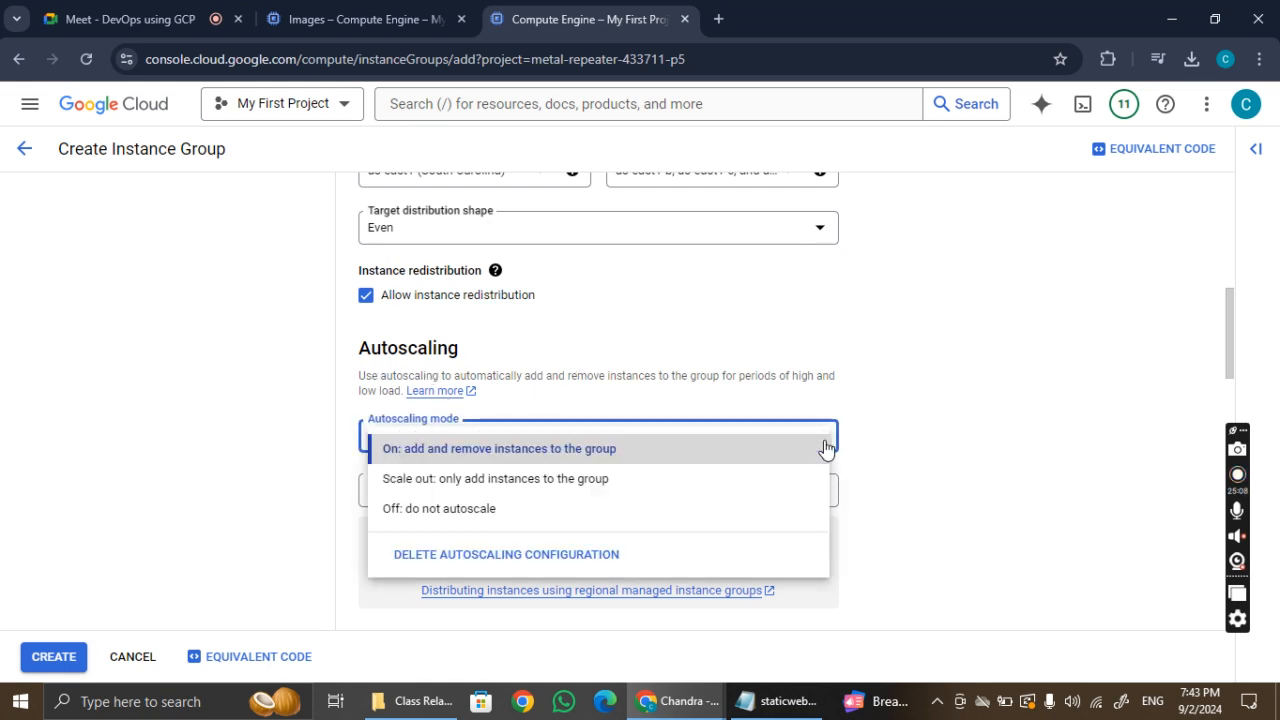
{"action": "left_click", "coordinate": [553, 481]}
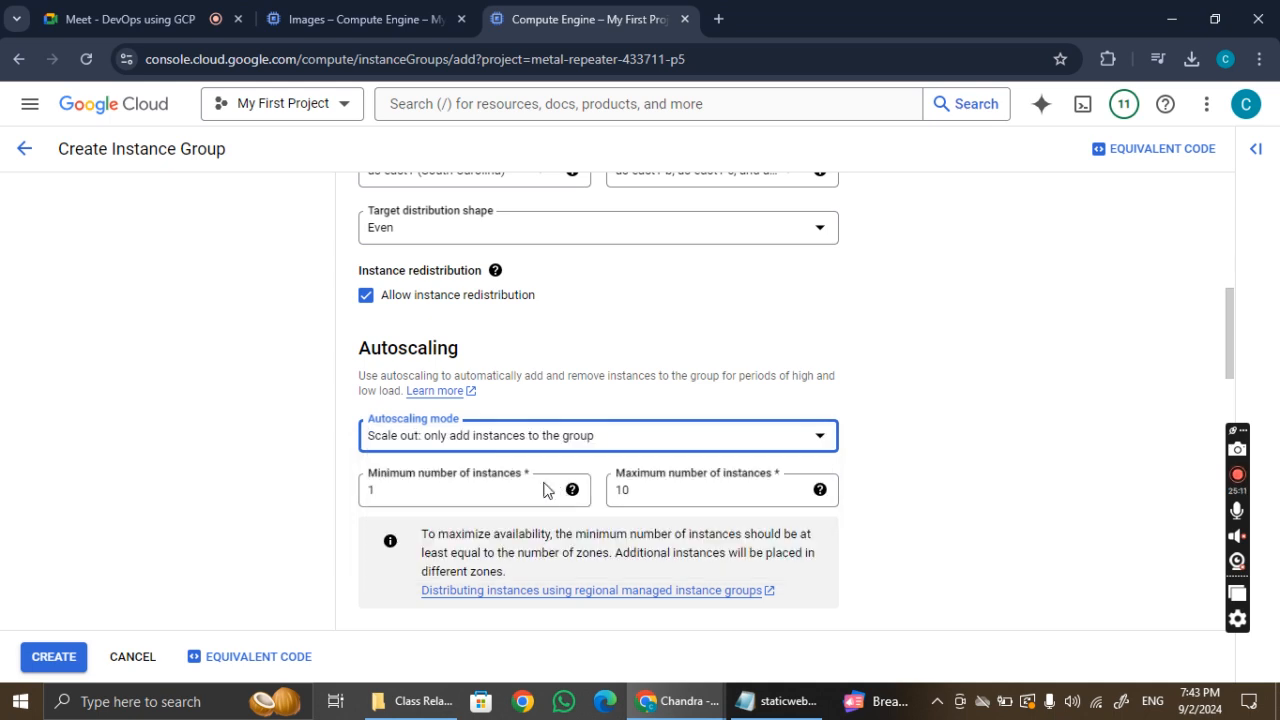
{"action": "left_click", "coordinate": [405, 498]}
{"action": "double_click", "coordinate": [643, 490]}
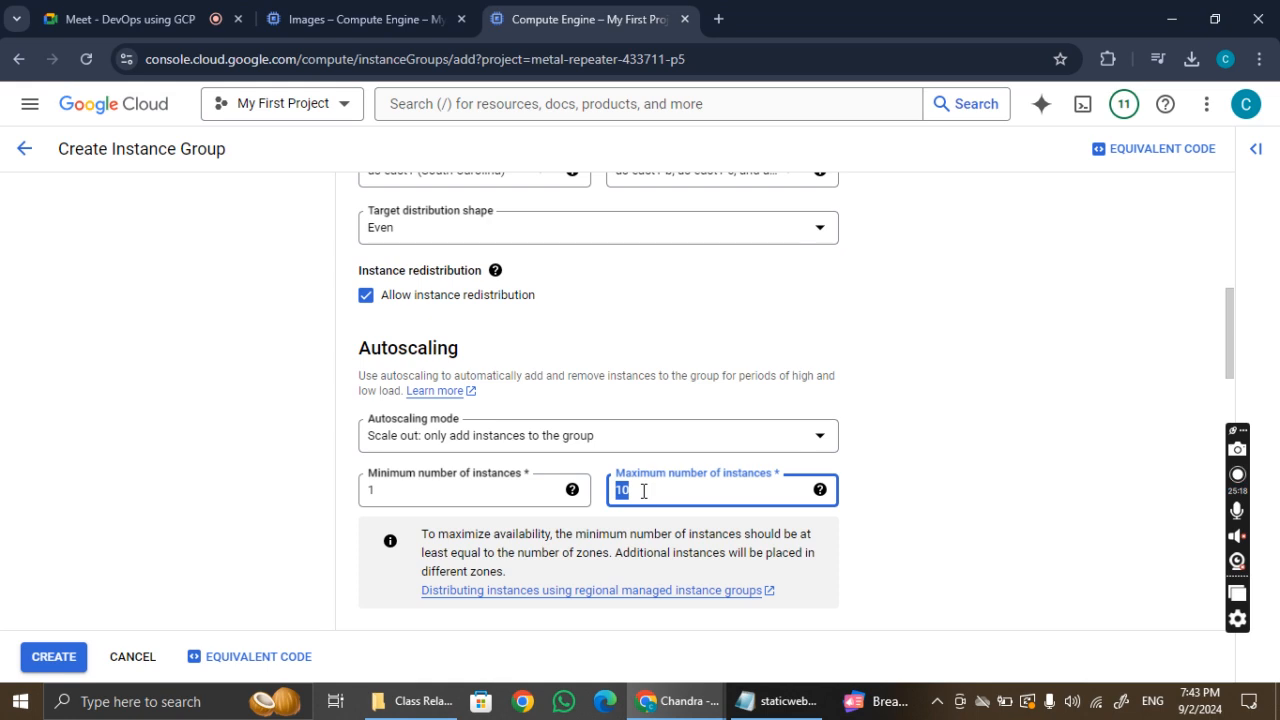
{"action": "type", "text": "3"}
Set the CPU utilization autoscaling signal's target to 10% and apply the signal.
{"action": "scroll", "coordinate": [643, 490], "scroll_direction": "down", "scroll_amount": 2}
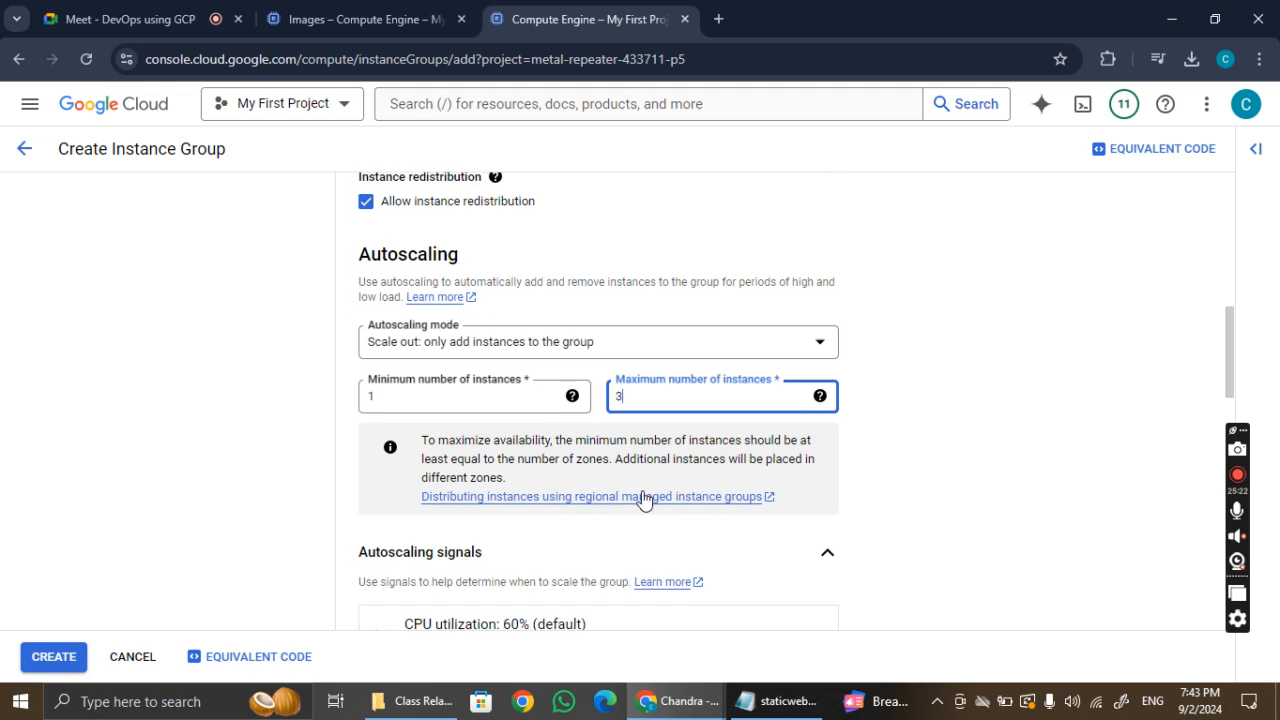
{"action": "scroll", "coordinate": [643, 500], "scroll_direction": "down", "scroll_amount": 1}
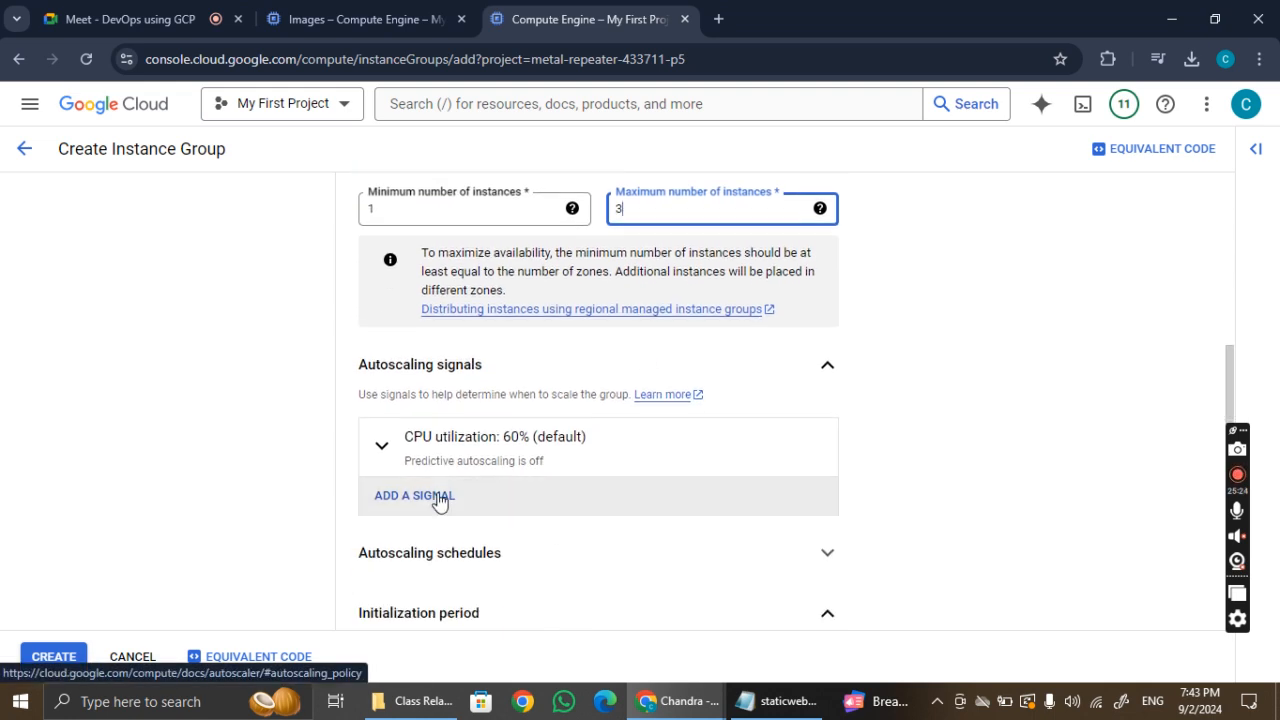
{"action": "left_click", "coordinate": [378, 452]}
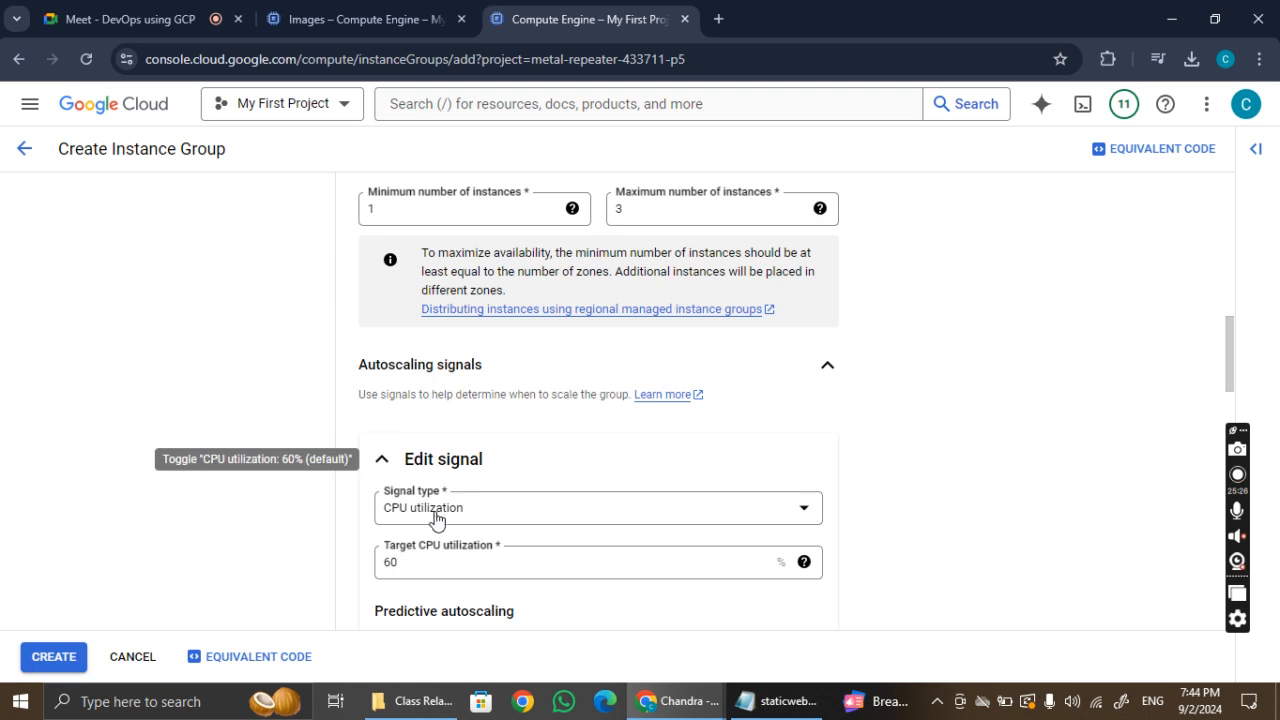
{"action": "double_click", "coordinate": [441, 569]}
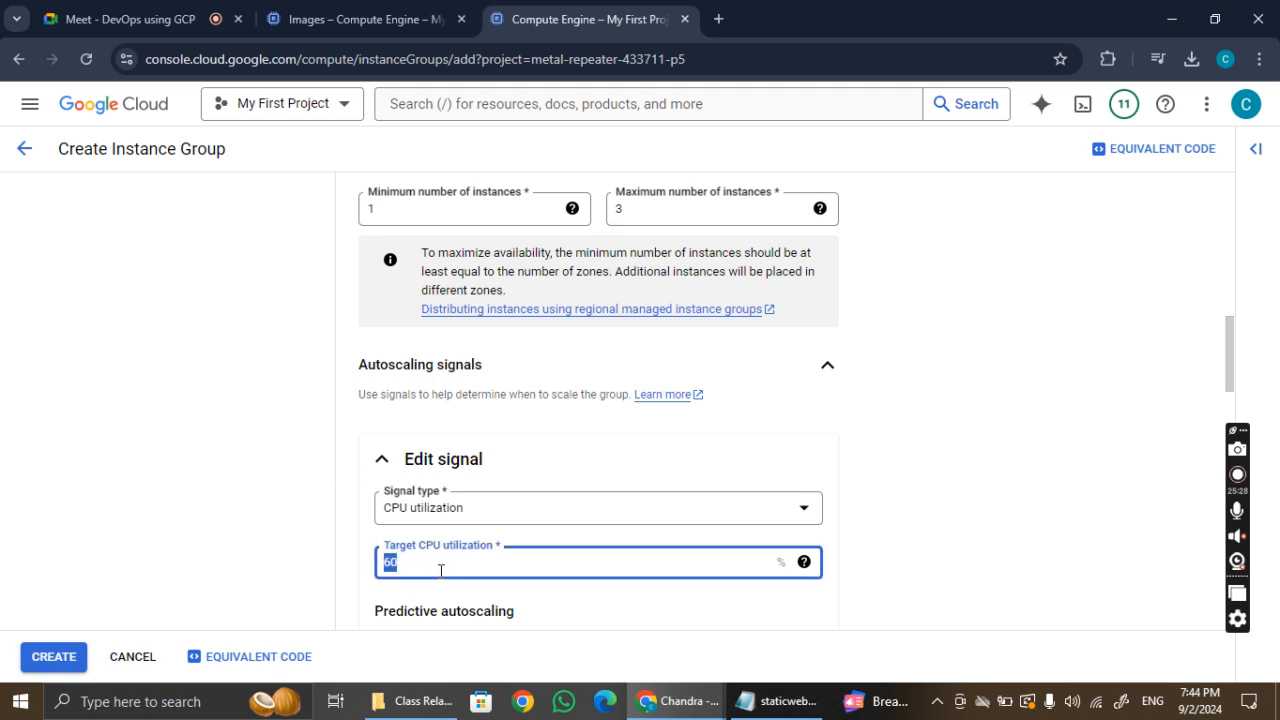
{"action": "type", "text": "10"}
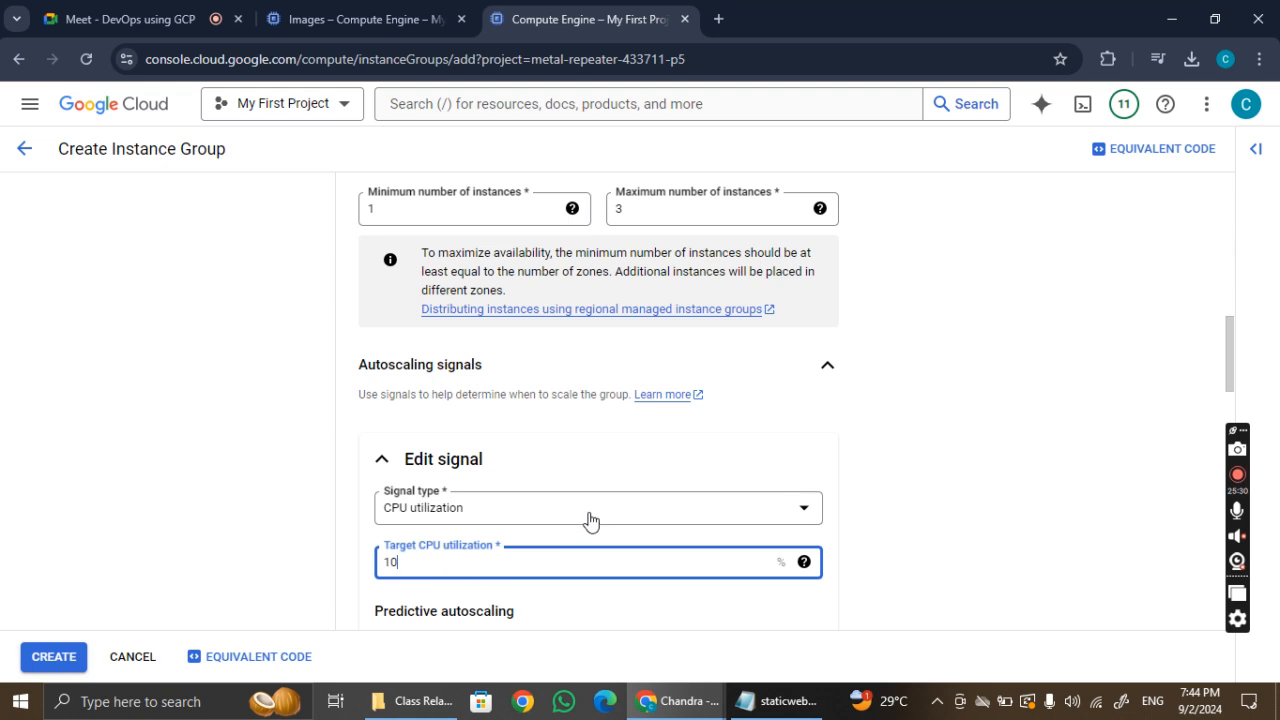
{"action": "scroll", "coordinate": [590, 520], "scroll_direction": "down", "scroll_amount": 1}
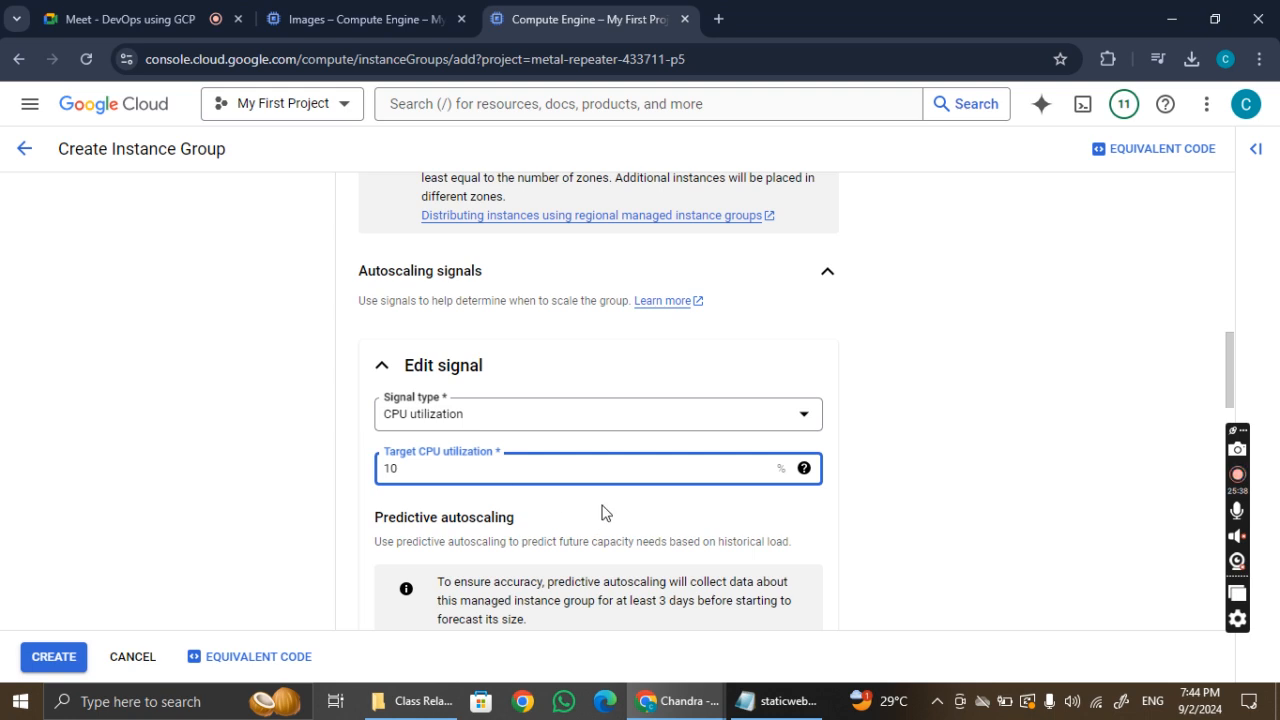
{"action": "scroll", "coordinate": [640, 505], "scroll_direction": "down", "scroll_amount": 3}
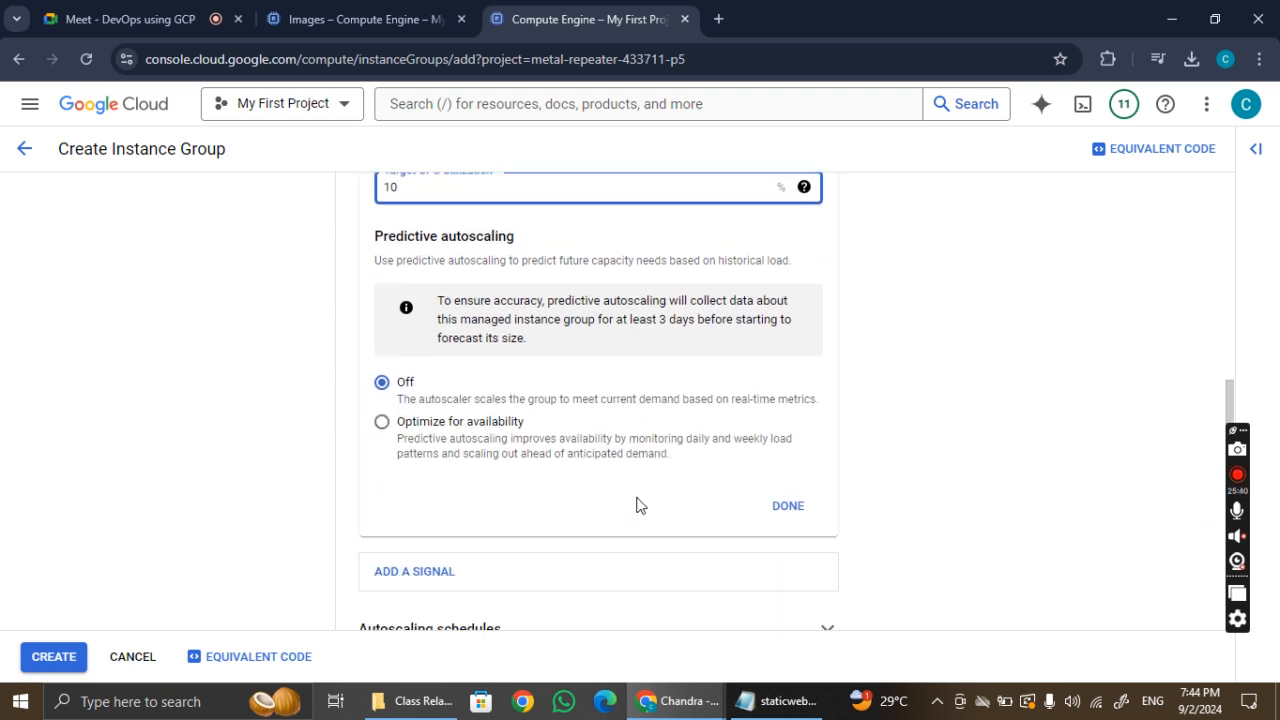
{"action": "left_click", "coordinate": [805, 515]}
Start a new health check for the instance group's autohealing and name it myhealthcheck.
{"action": "scroll", "coordinate": [670, 481], "scroll_direction": "down", "scroll_amount": 5}
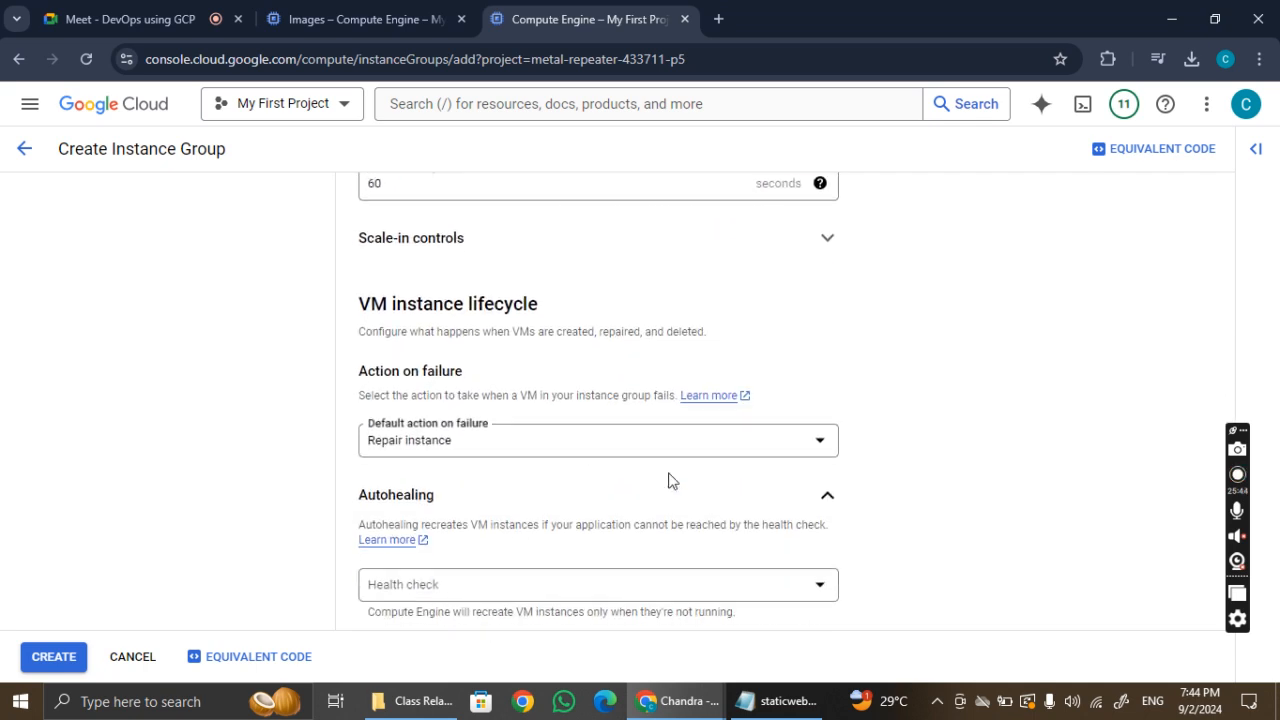
{"action": "left_click", "coordinate": [777, 497]}
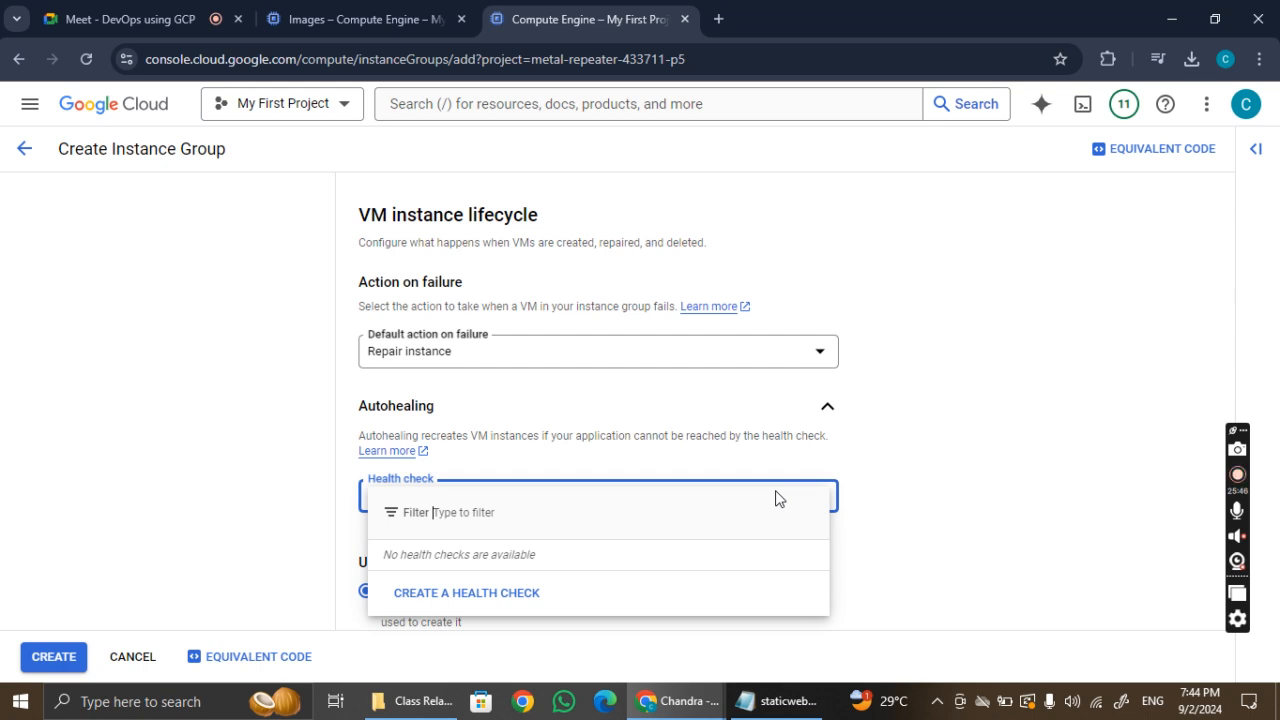
{"action": "left_click", "coordinate": [406, 594]}
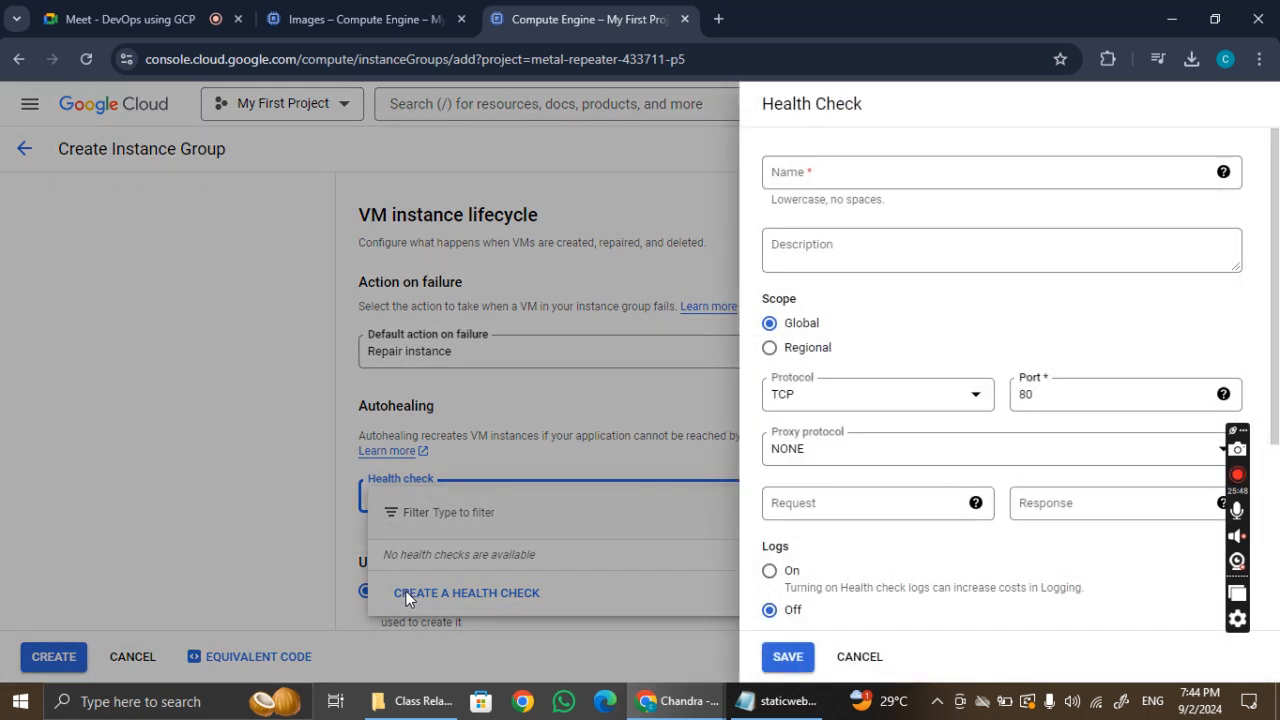
{"action": "left_click", "coordinate": [952, 172]}
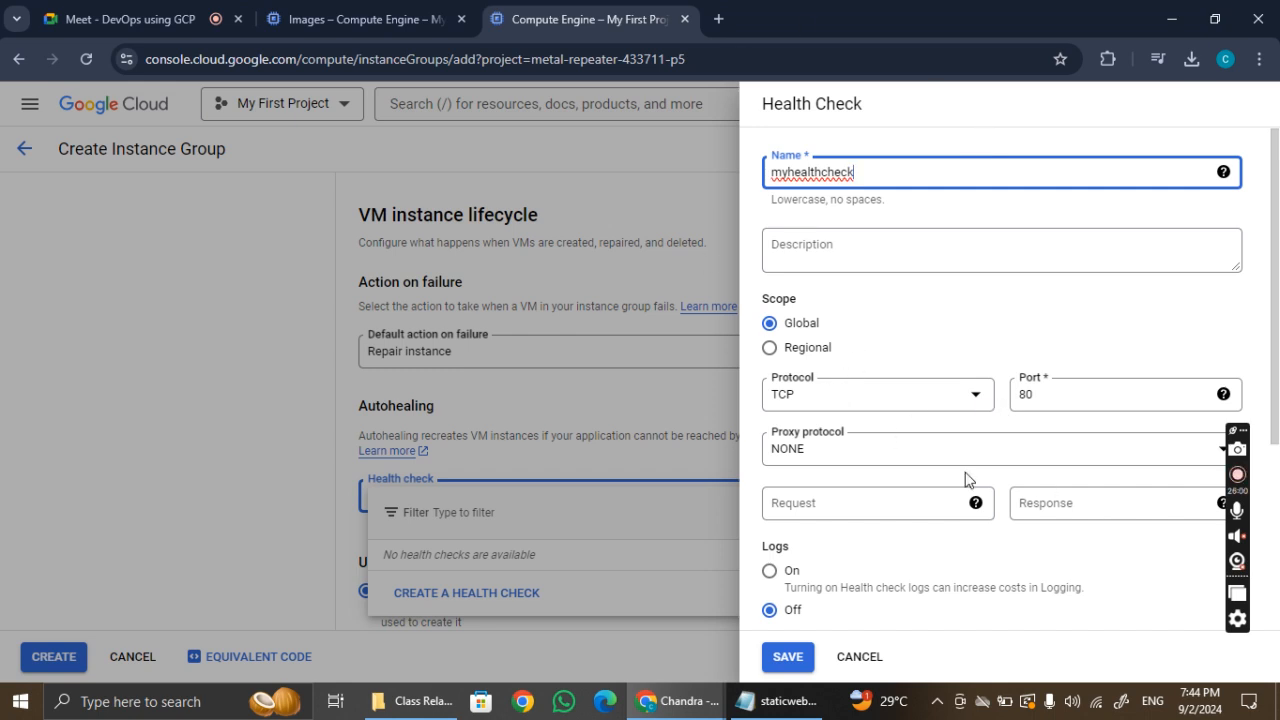
Set the health check's unhealthy threshold to 3 consecutive failures and save the health check.
{"action": "scroll", "coordinate": [886, 418], "scroll_direction": "down", "scroll_amount": 2}
{"action": "scroll", "coordinate": [886, 418], "scroll_direction": "down", "scroll_amount": 1}
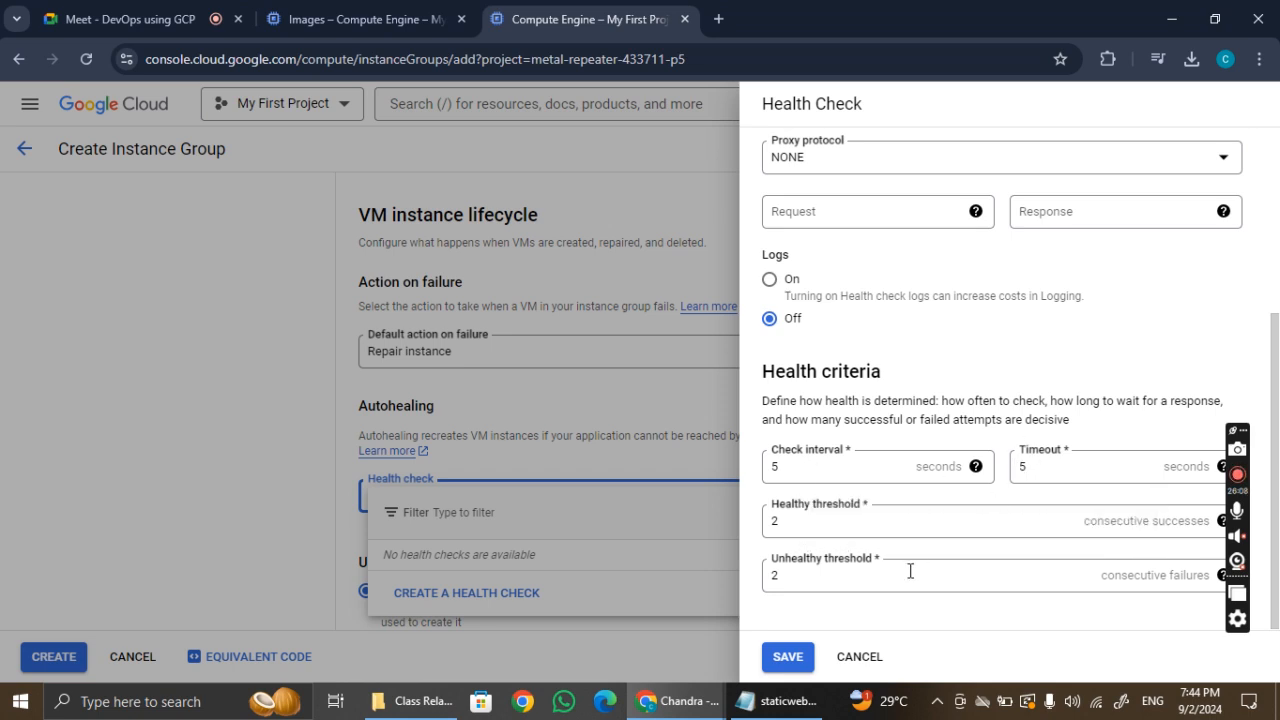
{"action": "left_click", "coordinate": [955, 520]}
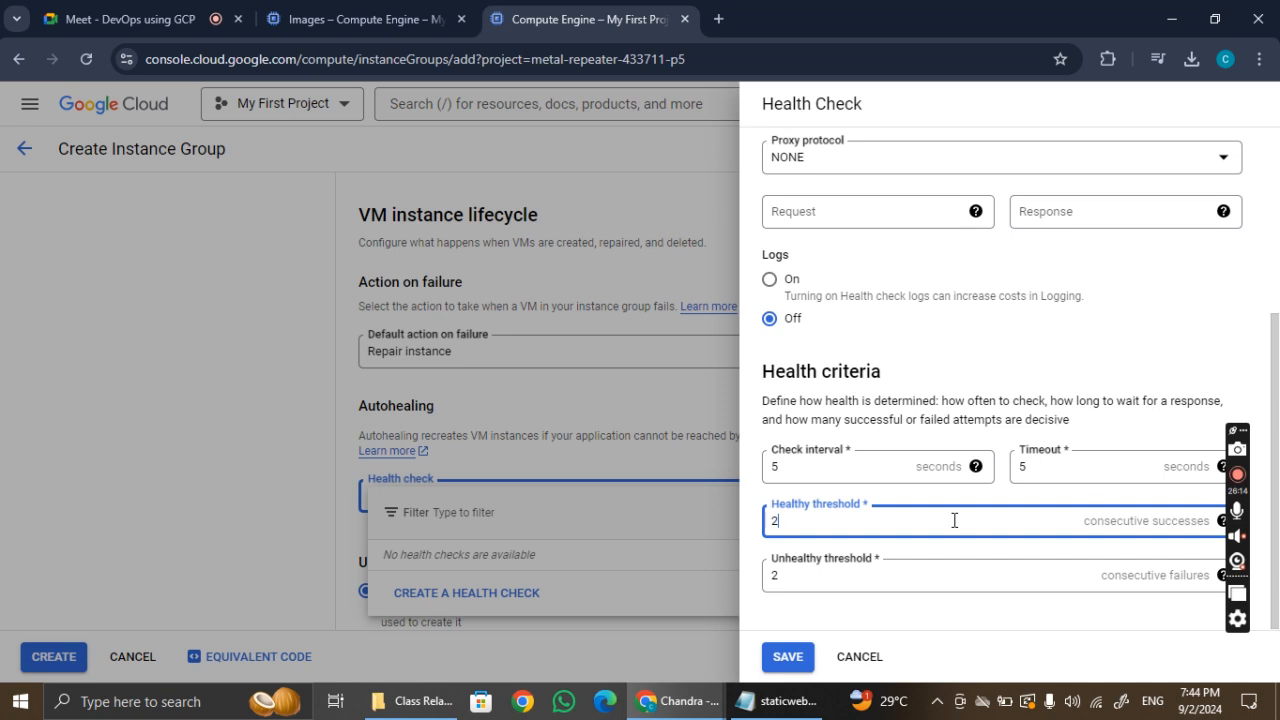
{"action": "left_click", "coordinate": [908, 570]}
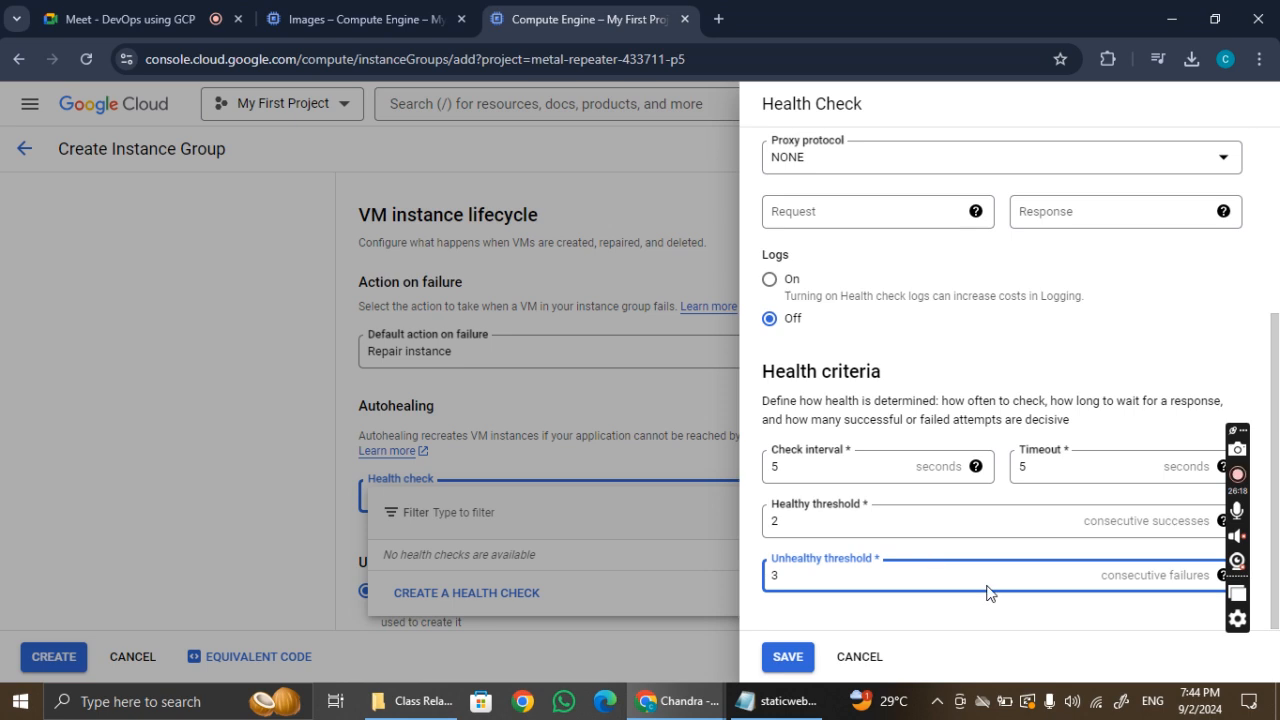
{"action": "left_click", "coordinate": [788, 657]}
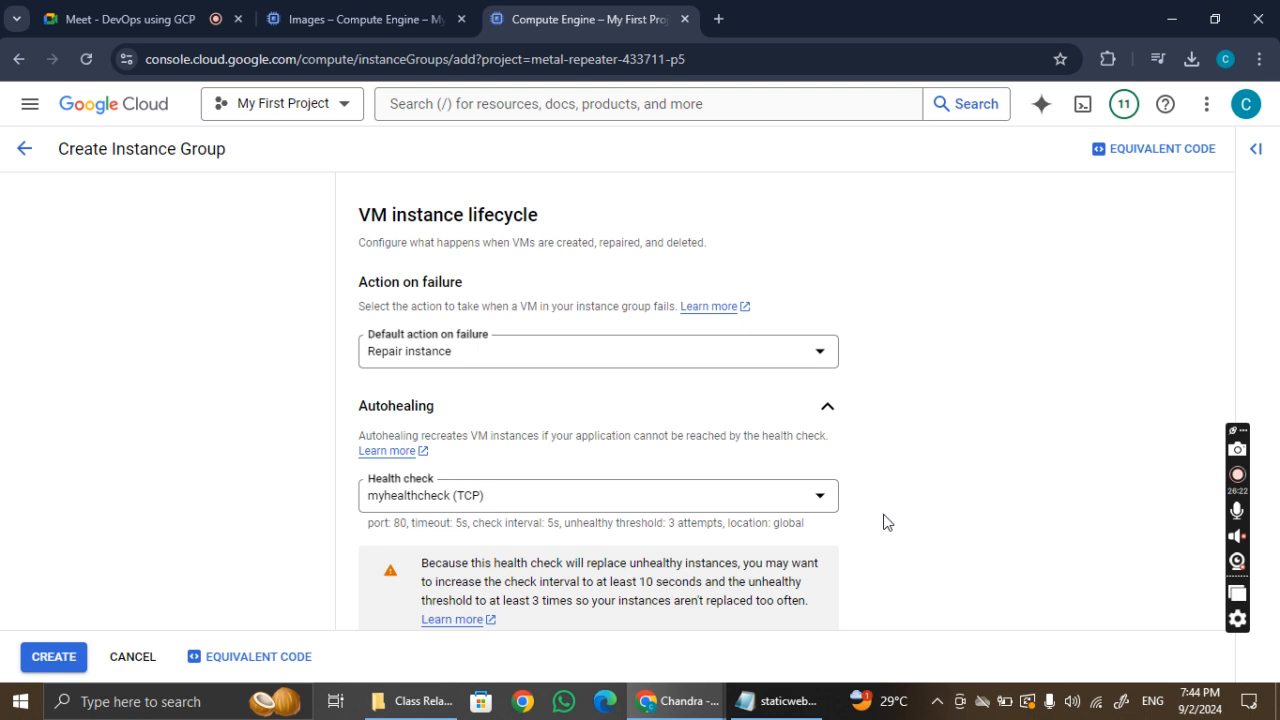
Set the autohealing initial delay to 60 seconds.
{"action": "scroll", "coordinate": [930, 491], "scroll_direction": "down", "scroll_amount": 1}
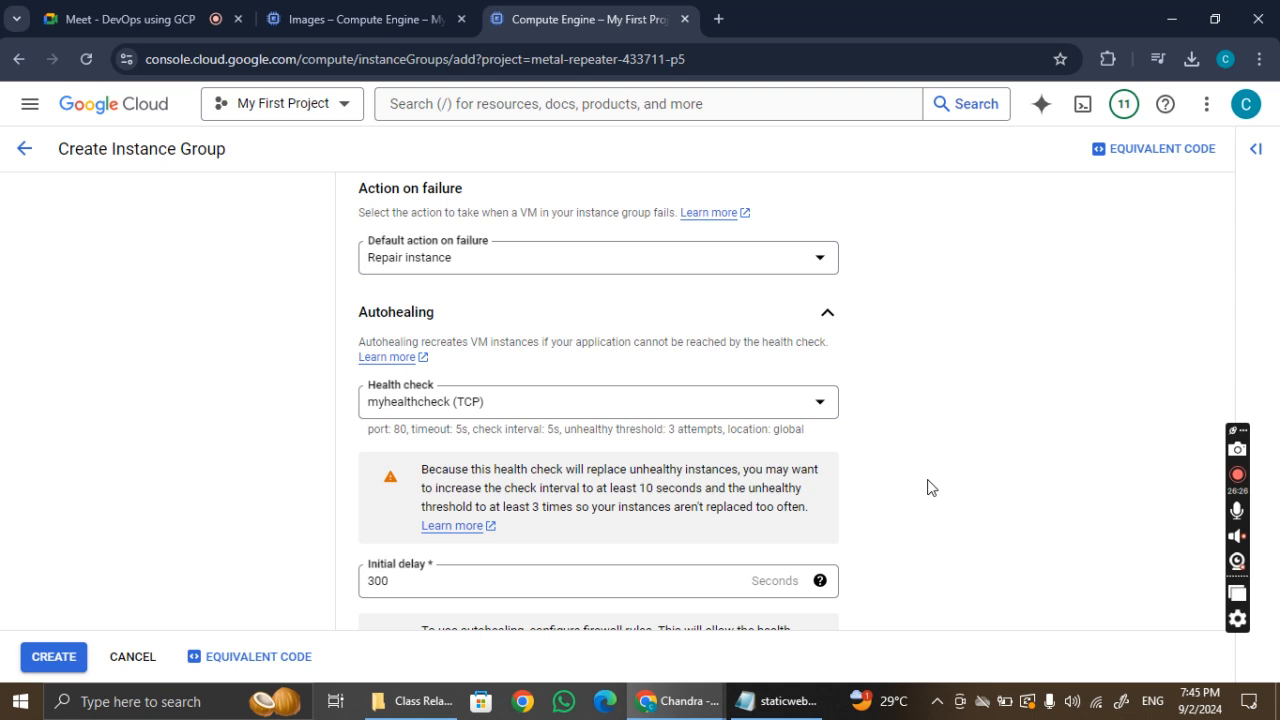
{"action": "scroll", "coordinate": [928, 487], "scroll_direction": "down", "scroll_amount": 1}
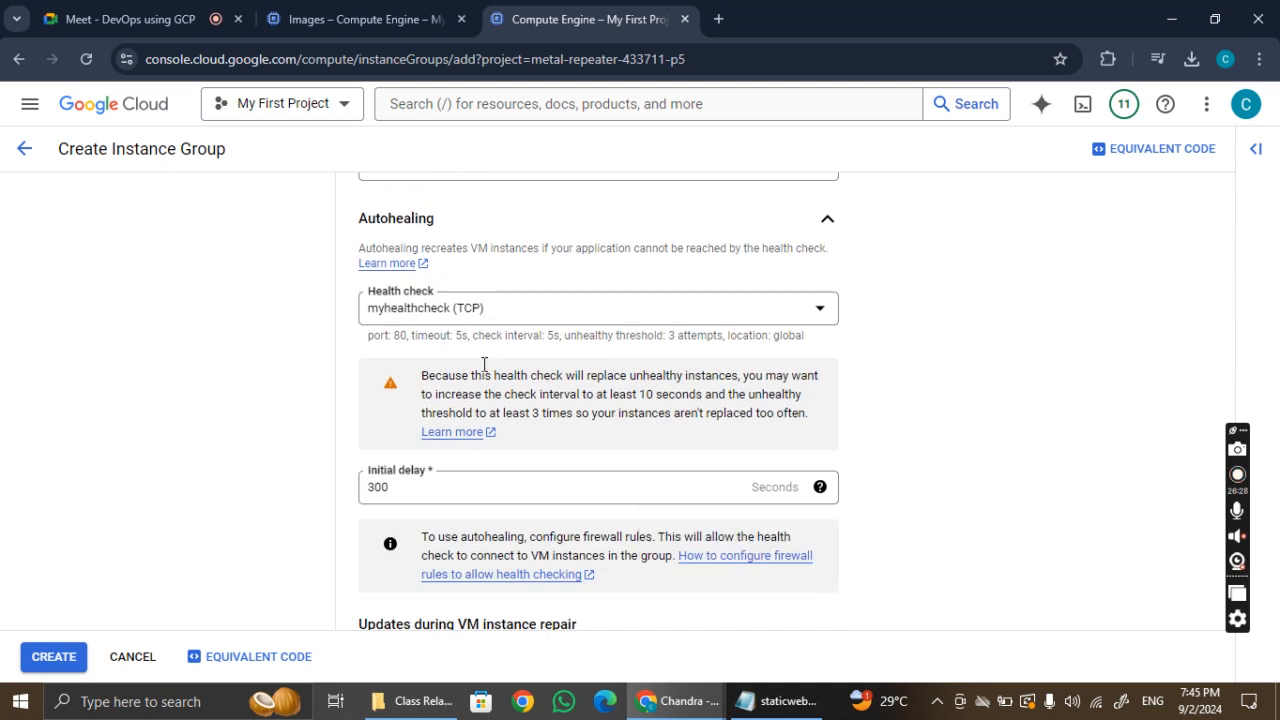
{"action": "left_click", "coordinate": [421, 477]}
{"action": "key", "text": "BackSpace"}
{"action": "key", "text": "BackSpace"}
{"action": "key", "text": "BackSpace"}
{"action": "type", "text": "60"}
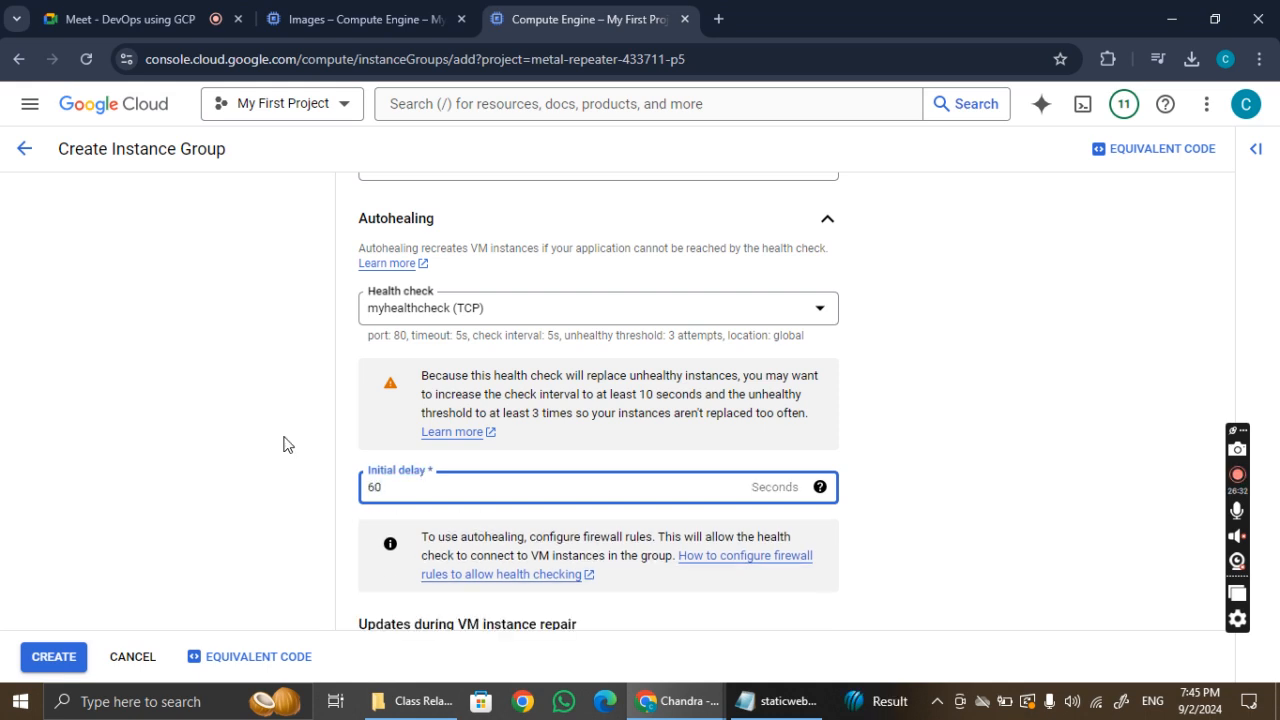
{"action": "scroll", "coordinate": [380, 465], "scroll_direction": "down", "scroll_amount": 3}
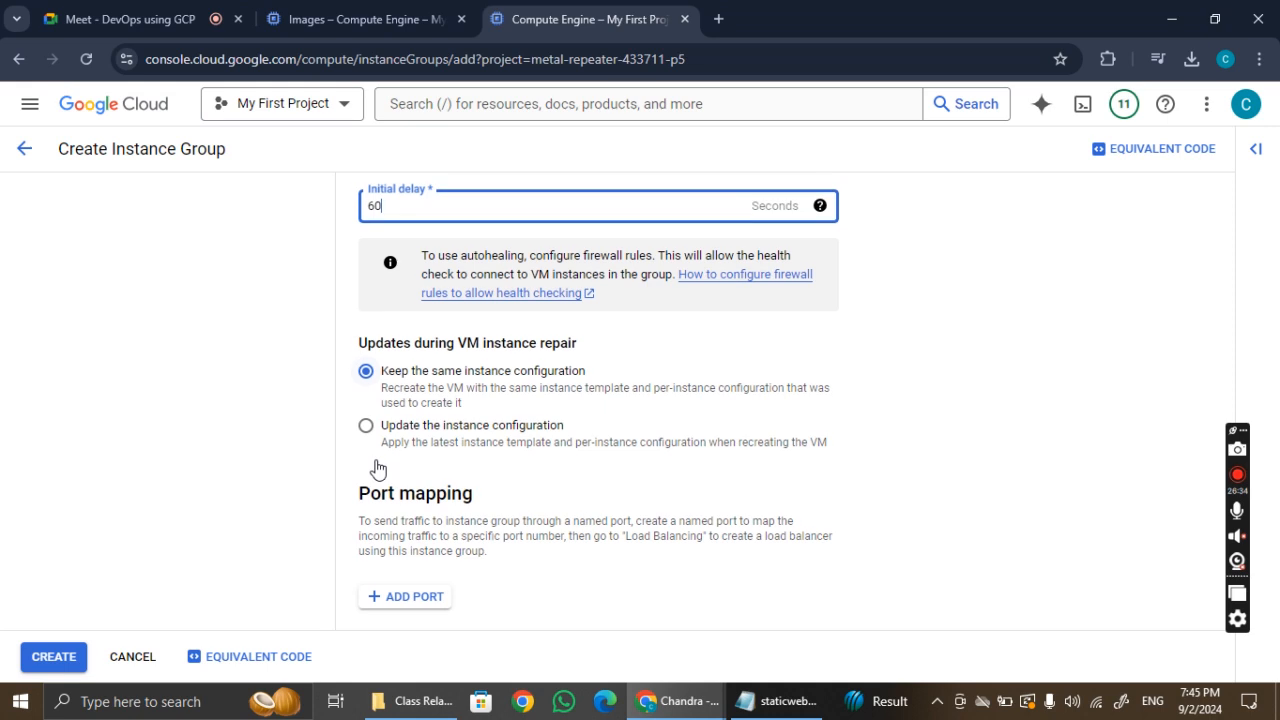
{"action": "scroll", "coordinate": [377, 469], "scroll_direction": "down", "scroll_amount": 2}
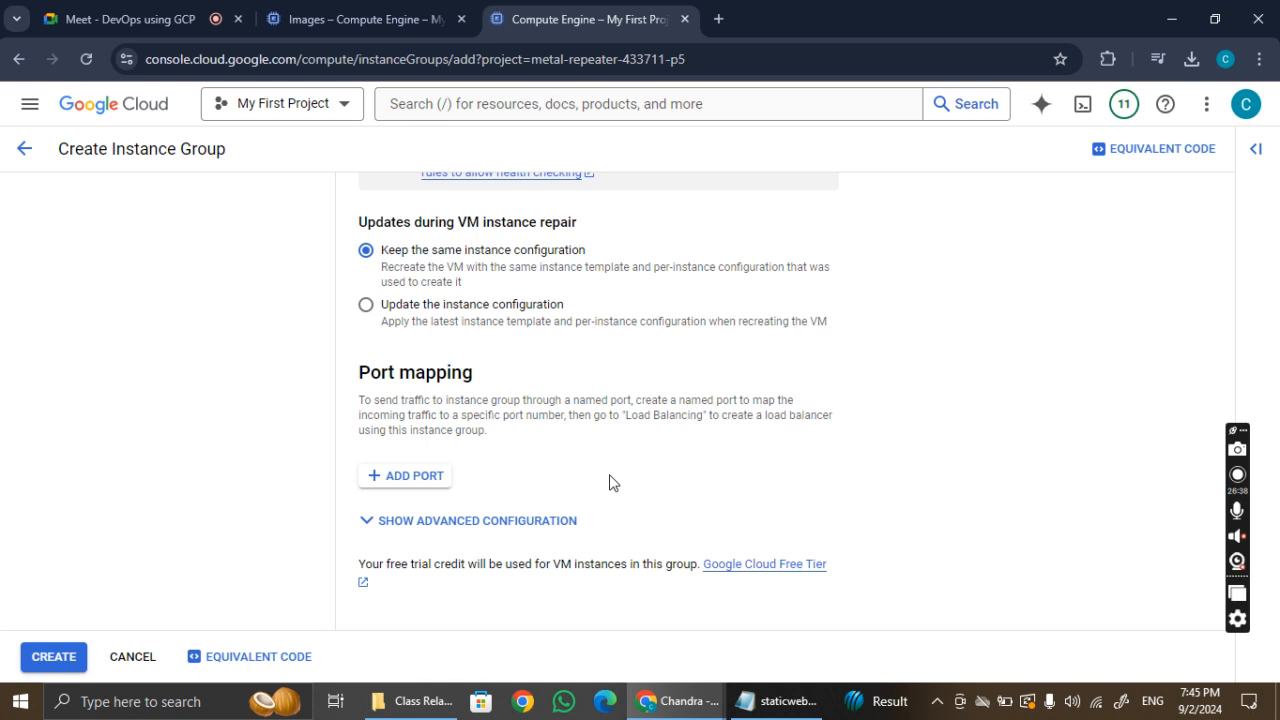
{"action": "left_click", "coordinate": [435, 482]}
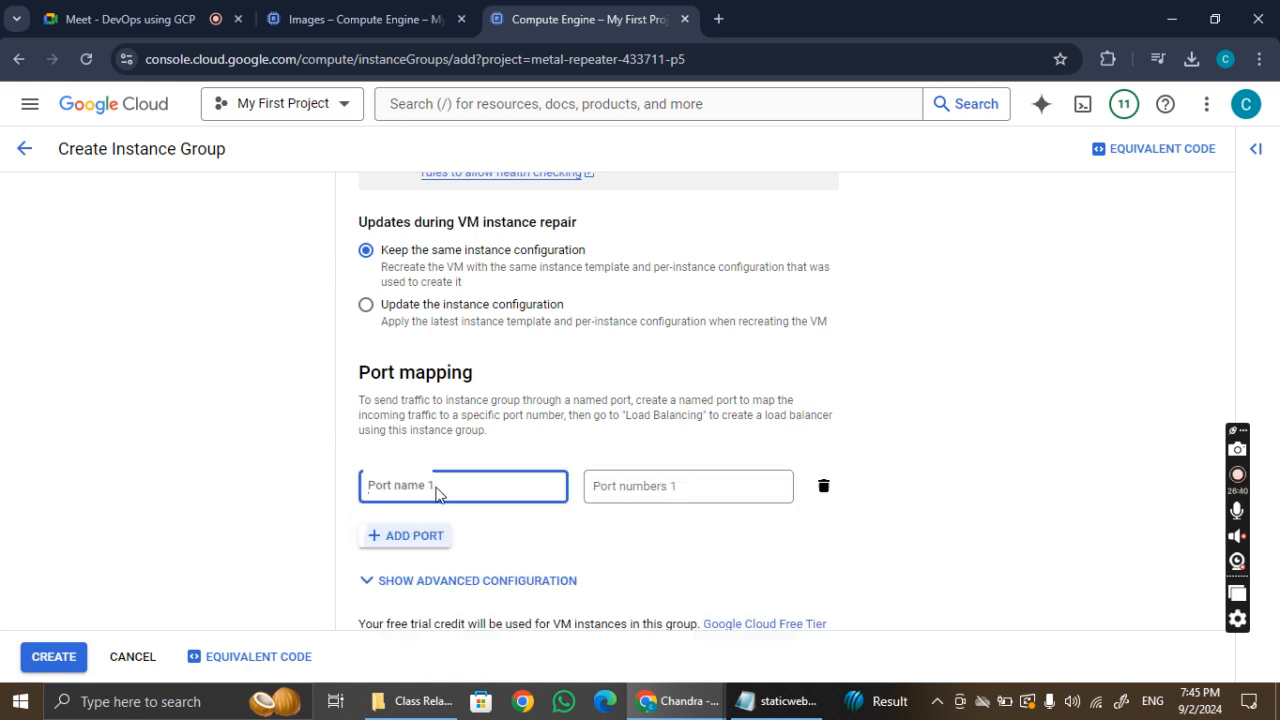
{"action": "left_click", "coordinate": [823, 486]}
Open windows-instance-template for editing from the instance group setup and review its region, machine type, boot disk and firewall settings.
{"action": "scroll", "coordinate": [720, 471], "scroll_direction": "up", "scroll_amount": 5}
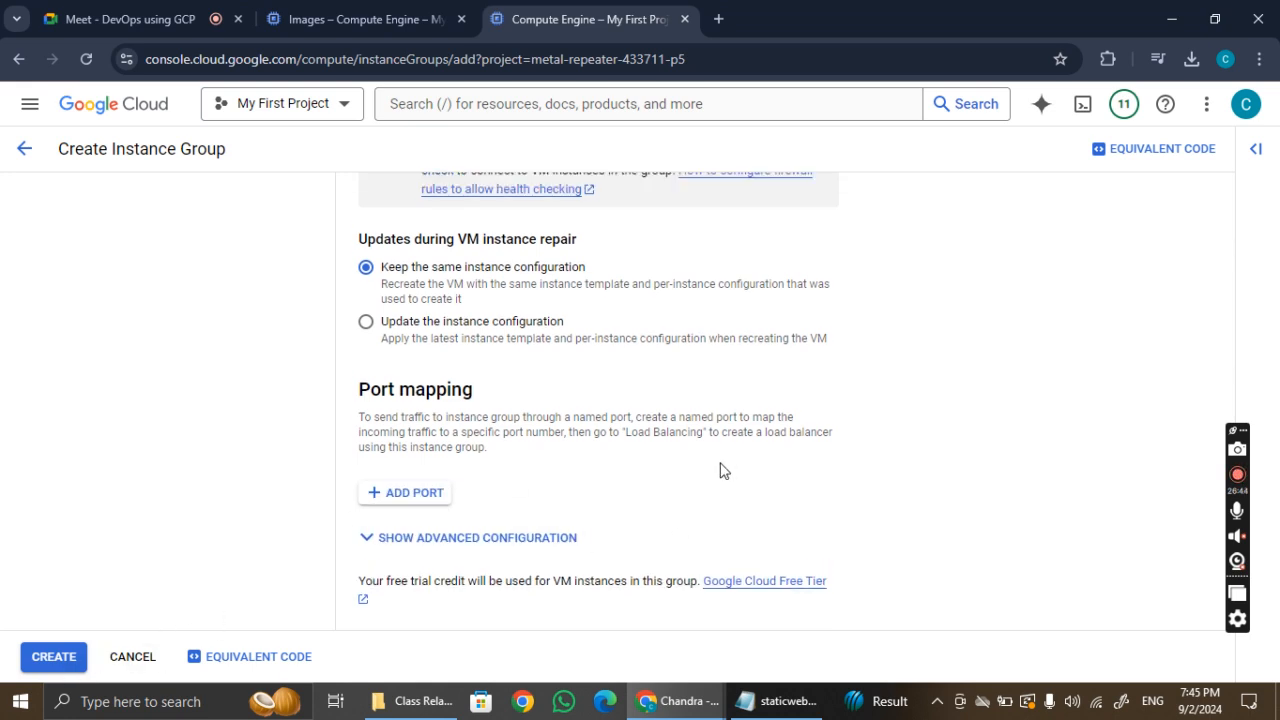
{"action": "scroll", "coordinate": [724, 471], "scroll_direction": "up", "scroll_amount": 10}
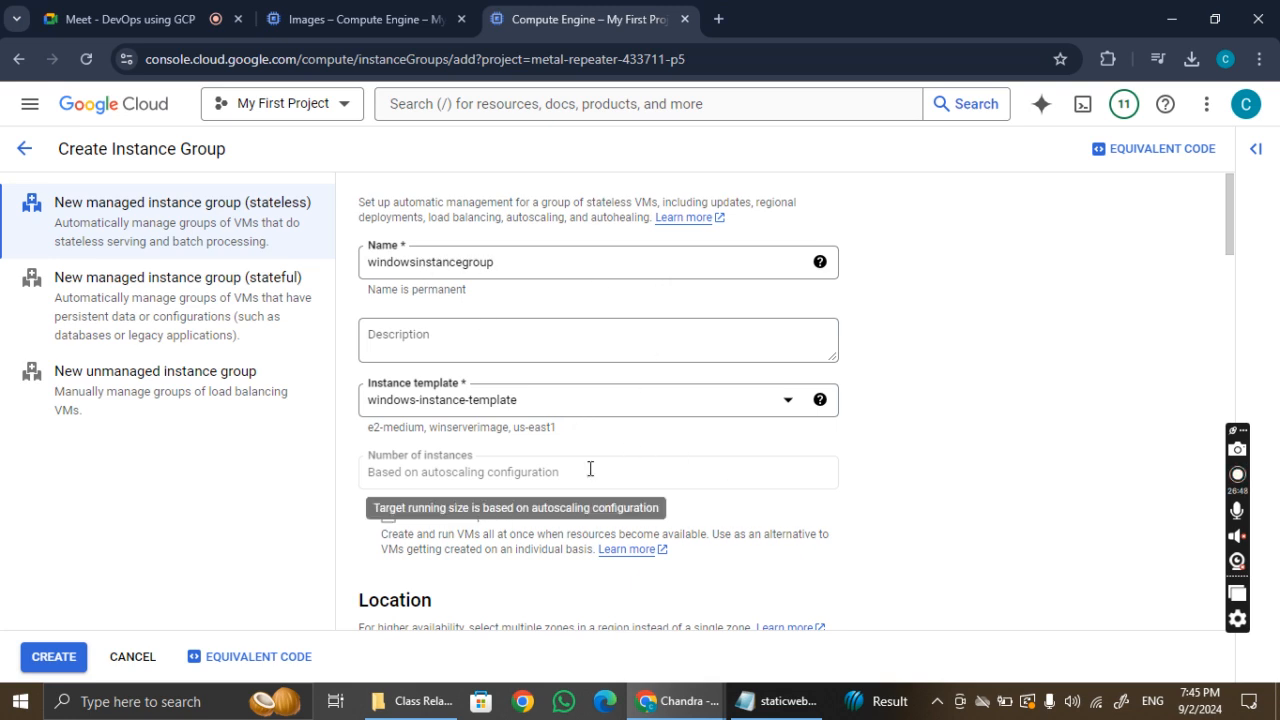
{"action": "left_click", "coordinate": [785, 401]}
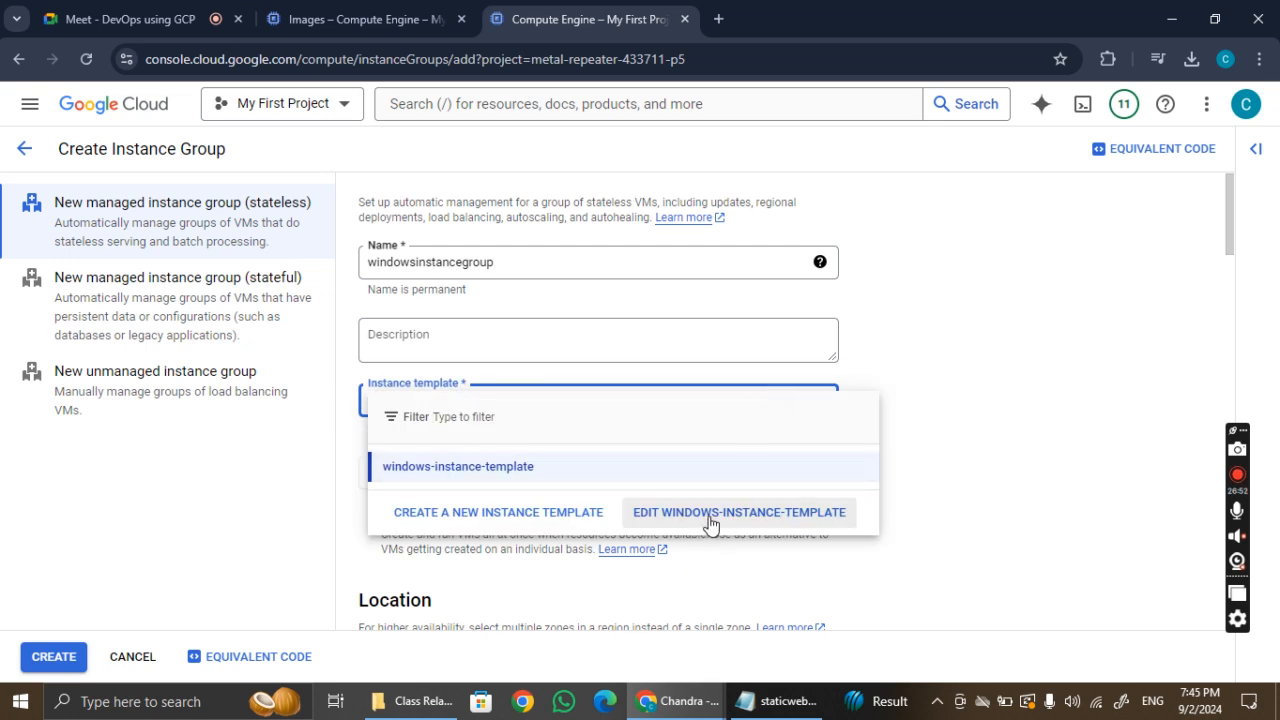
{"action": "left_click", "coordinate": [710, 522]}
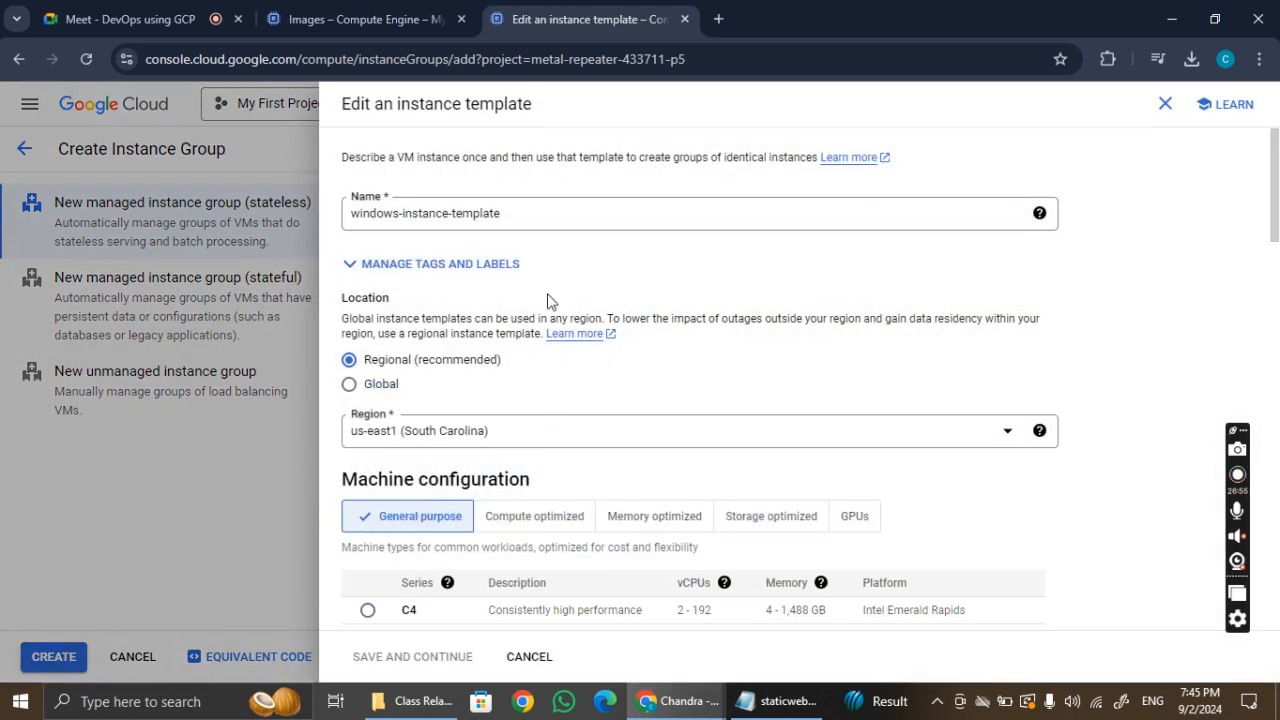
{"action": "scroll", "coordinate": [546, 360], "scroll_direction": "down", "scroll_amount": 10}
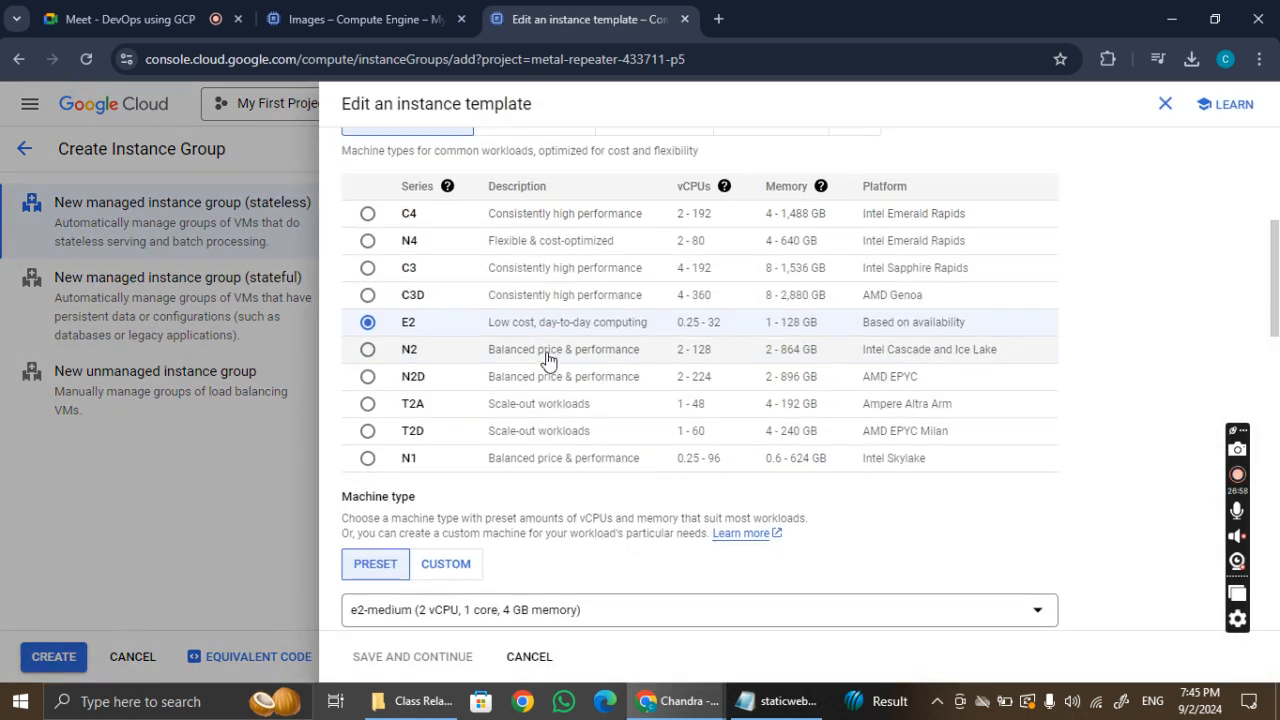
{"action": "scroll", "coordinate": [546, 360], "scroll_direction": "down", "scroll_amount": 10}
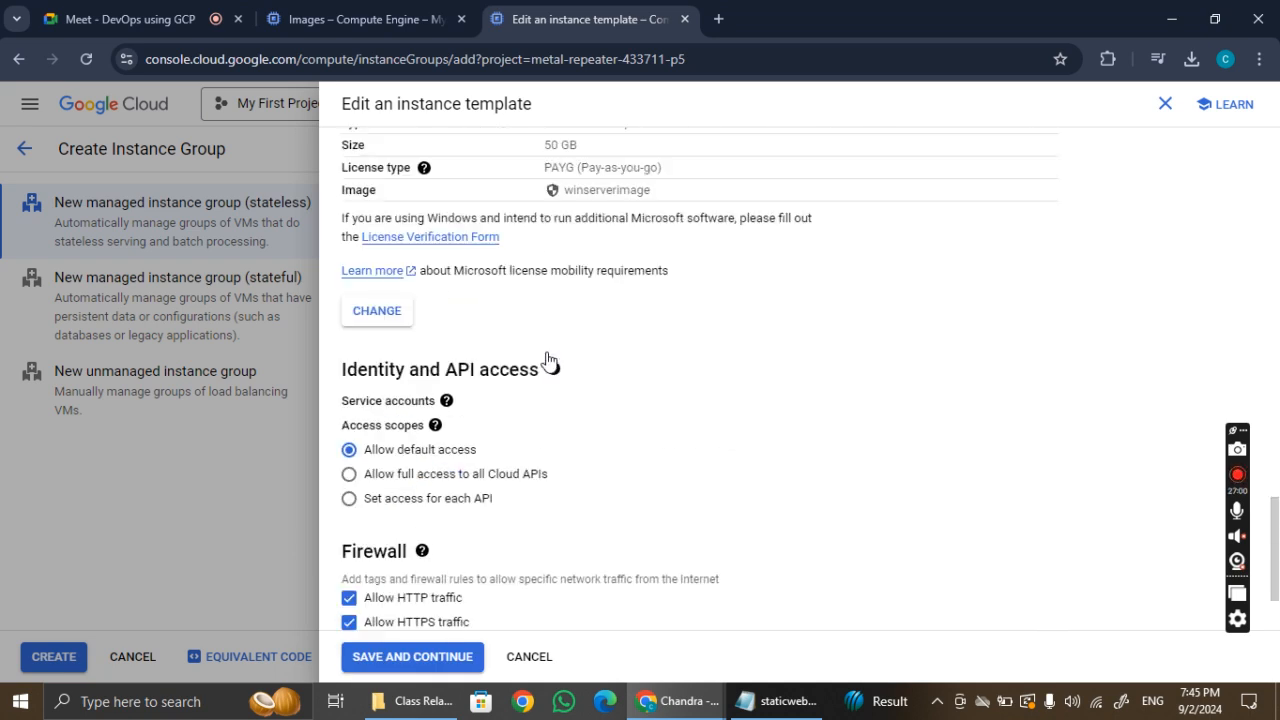
{"action": "scroll", "coordinate": [547, 355], "scroll_direction": "down", "scroll_amount": 1}
{"action": "scroll", "coordinate": [694, 477], "scroll_direction": "up", "scroll_amount": 8}
{"action": "scroll", "coordinate": [697, 477], "scroll_direction": "up", "scroll_amount": 15}
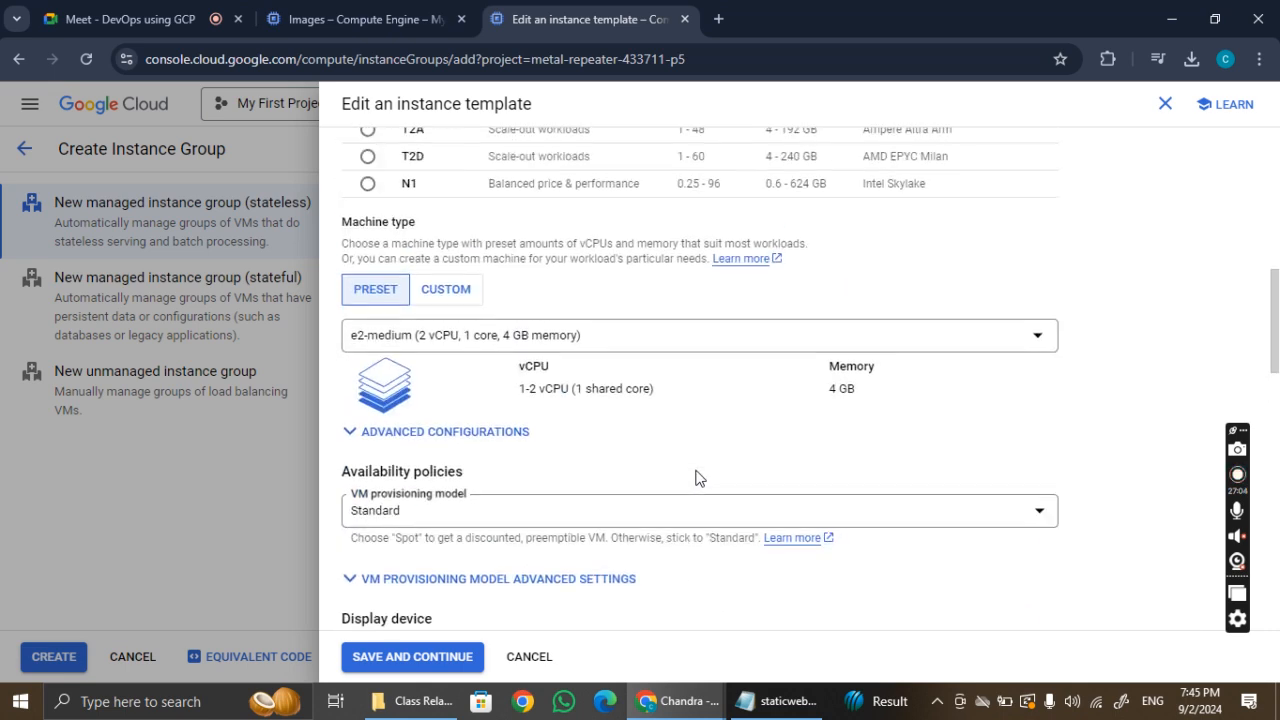
{"action": "scroll", "coordinate": [697, 477], "scroll_direction": "down", "scroll_amount": 20}
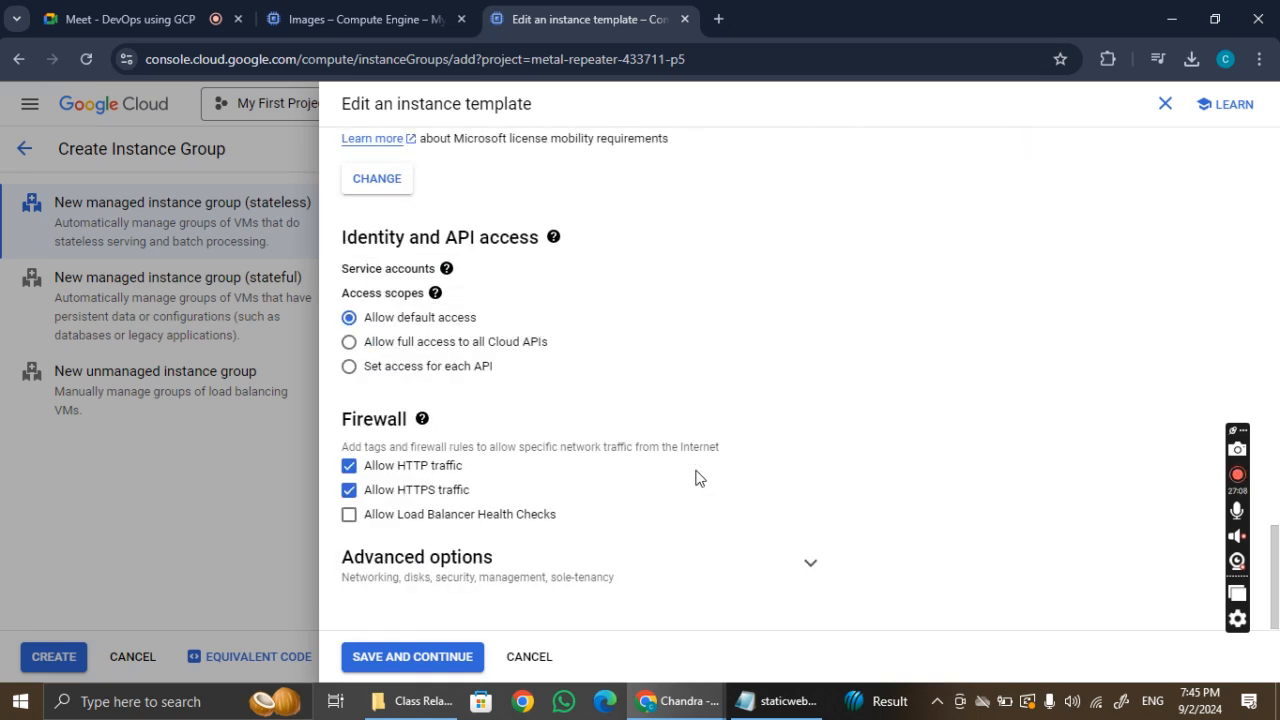
{"action": "scroll", "coordinate": [697, 477], "scroll_direction": "up", "scroll_amount": 6}
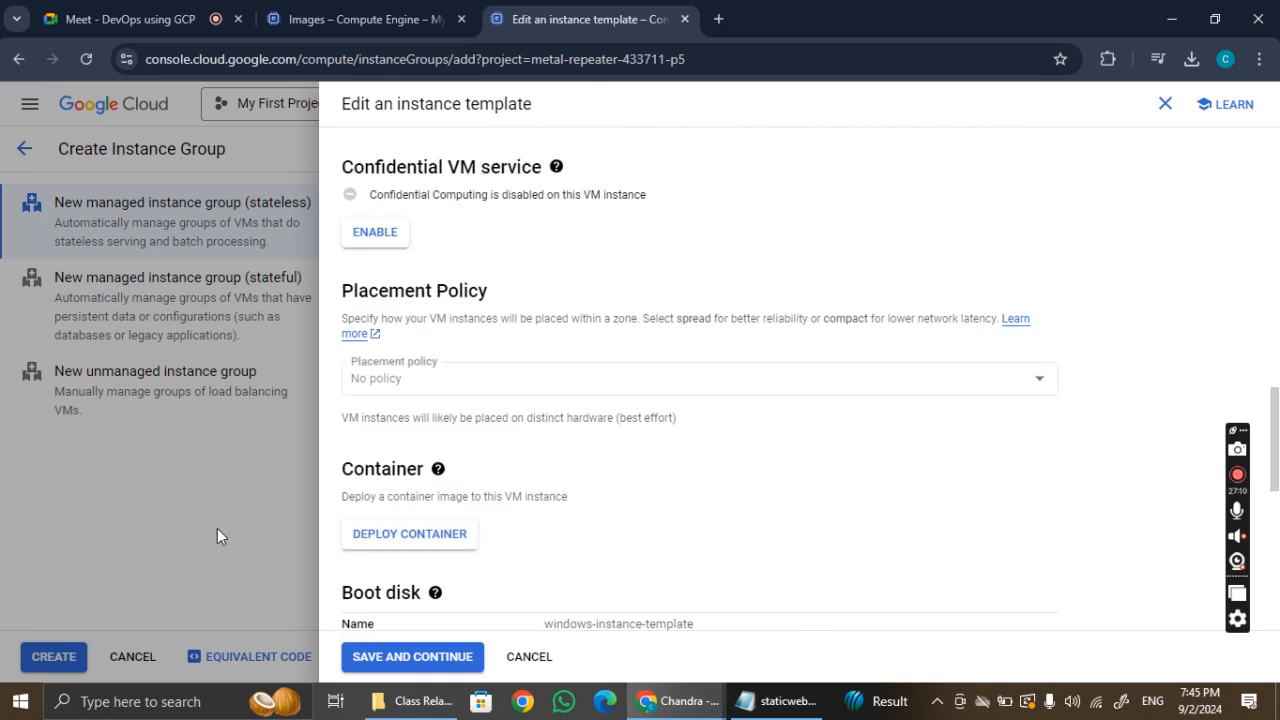
{"action": "scroll", "coordinate": [757, 505], "scroll_direction": "down", "scroll_amount": 6}
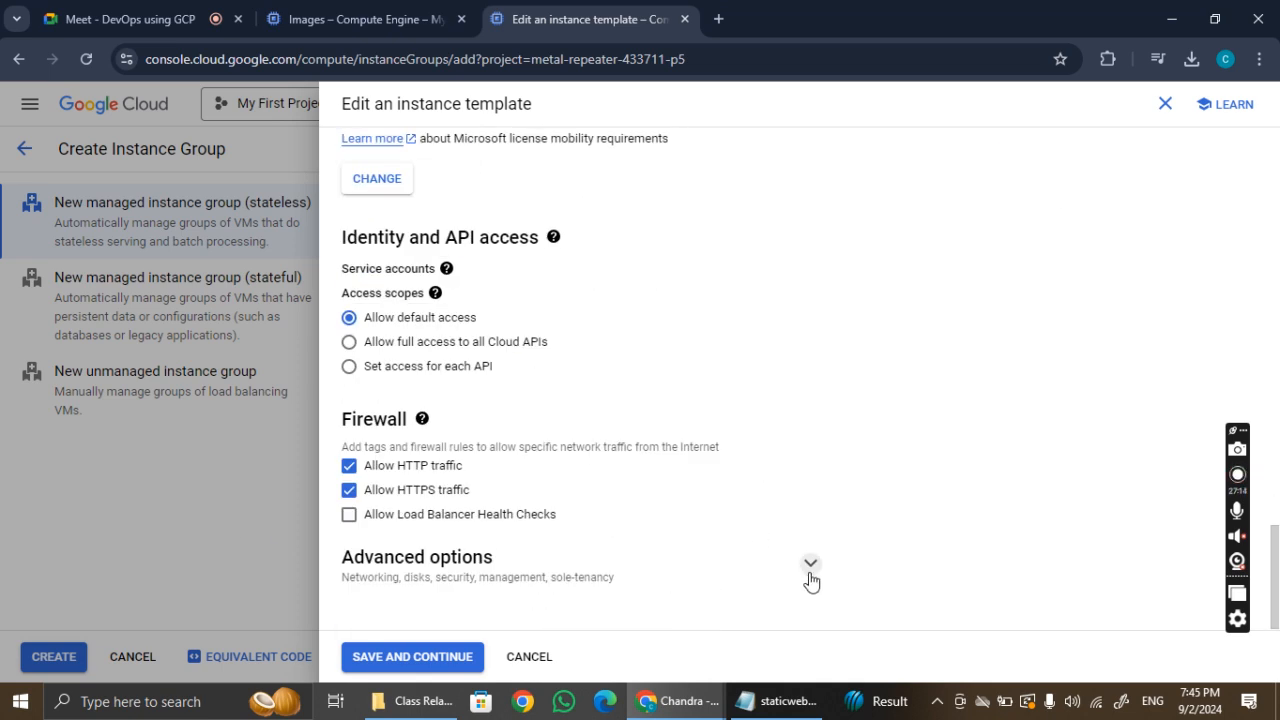
Check the template's advanced networking settings and network interface, and close the template without saving.
{"action": "left_click", "coordinate": [810, 578]}
{"action": "scroll", "coordinate": [757, 495], "scroll_direction": "down", "scroll_amount": 4}
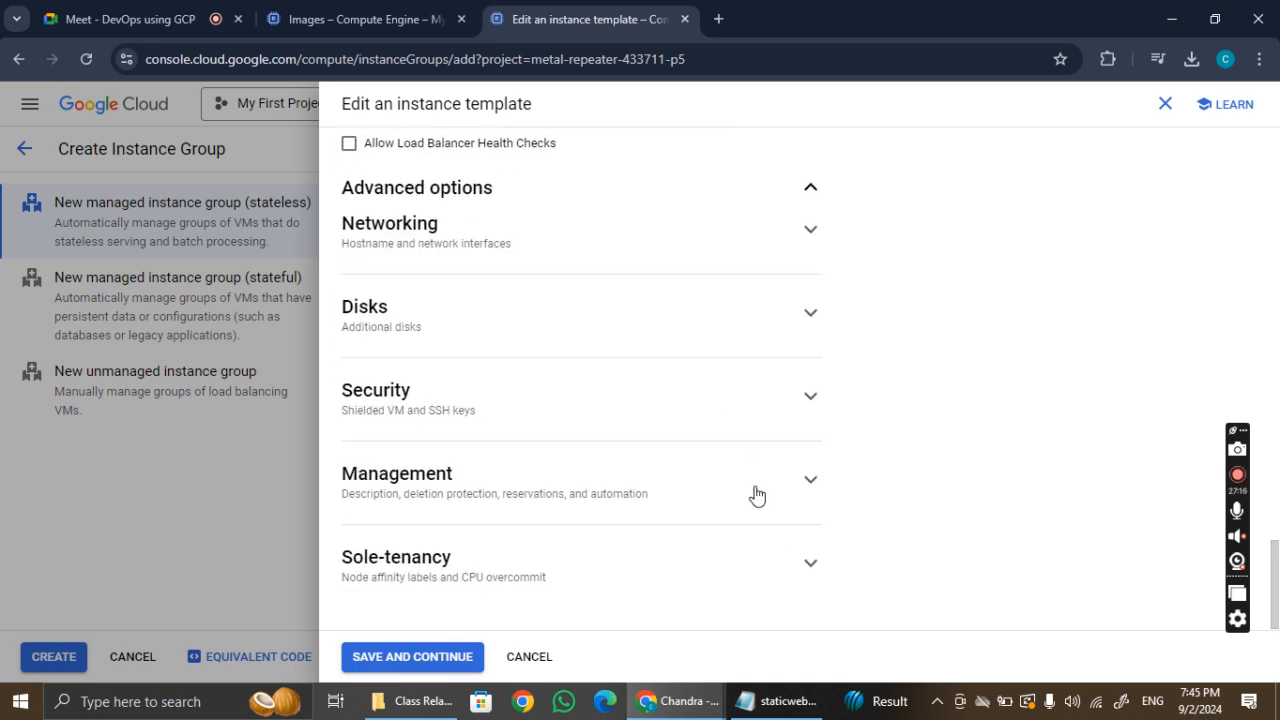
{"action": "left_click", "coordinate": [808, 238]}
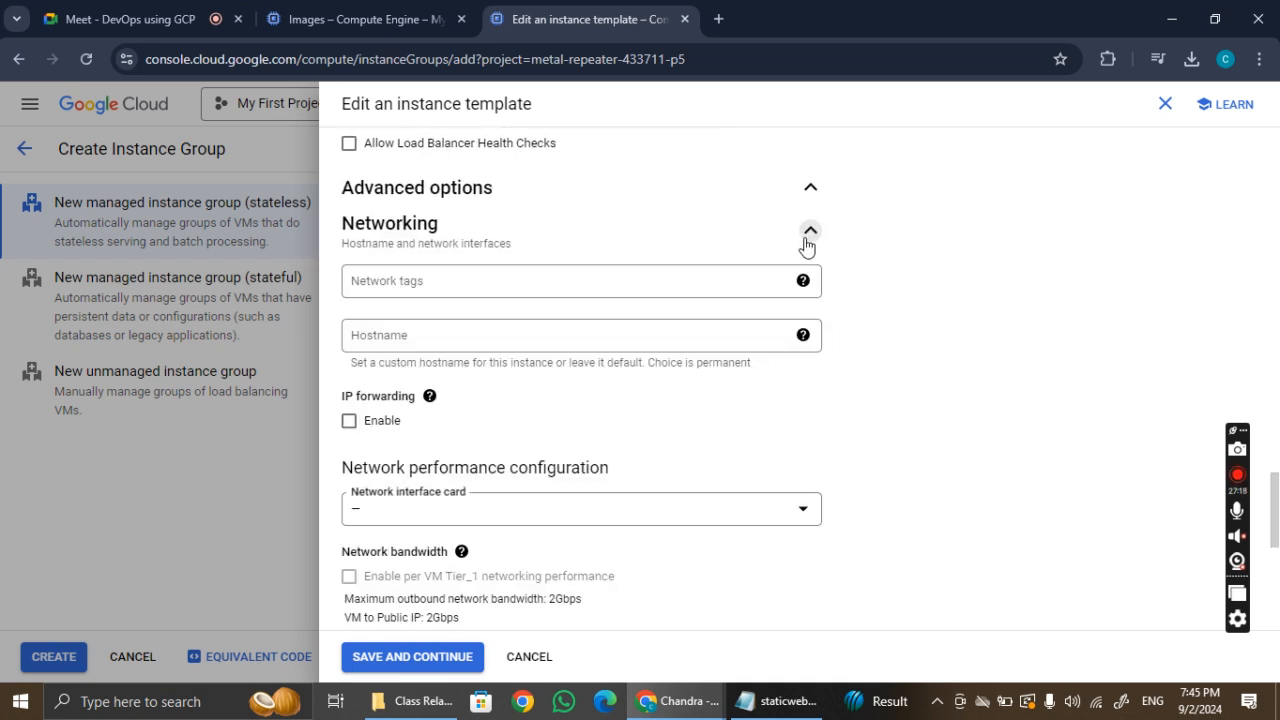
{"action": "scroll", "coordinate": [811, 414], "scroll_direction": "down", "scroll_amount": 5}
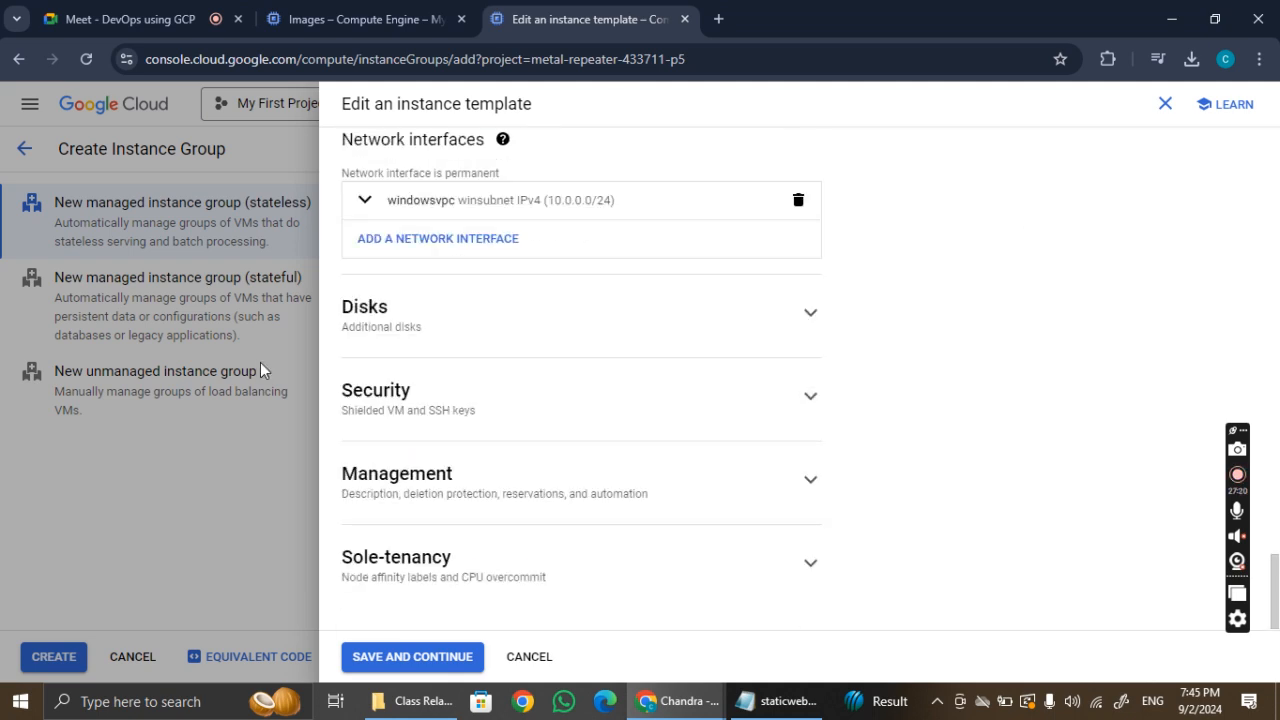
{"action": "left_click", "coordinate": [528, 657]}
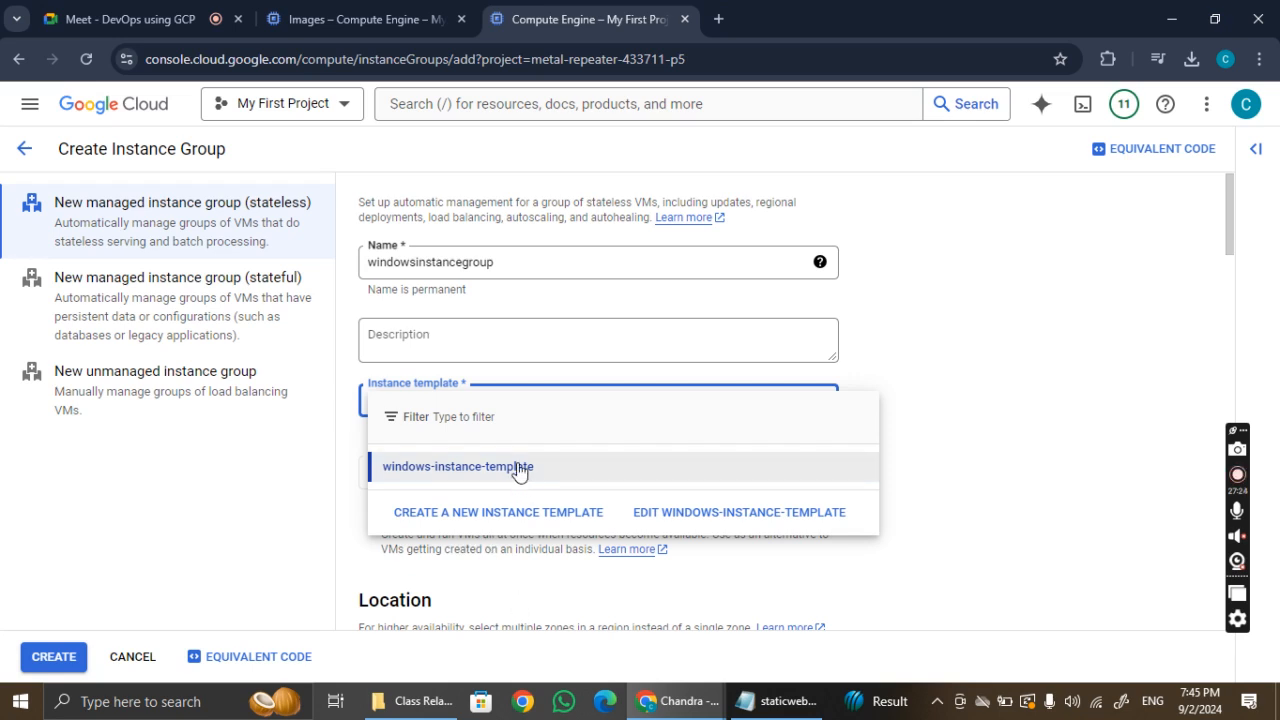
Reopen windows-instance-template for editing, recheck its firewall and location settings, and leave it without saving.
{"action": "left_click", "coordinate": [769, 515]}
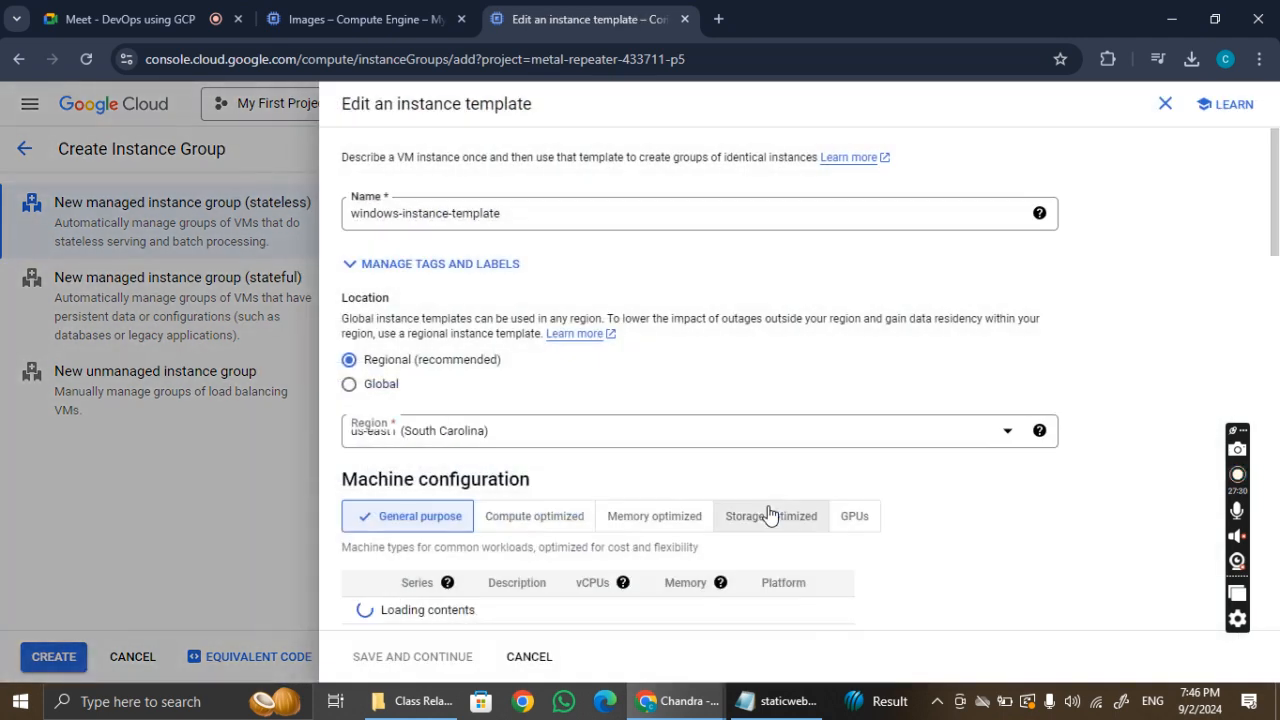
{"action": "scroll", "coordinate": [652, 507], "scroll_direction": "down", "scroll_amount": 15}
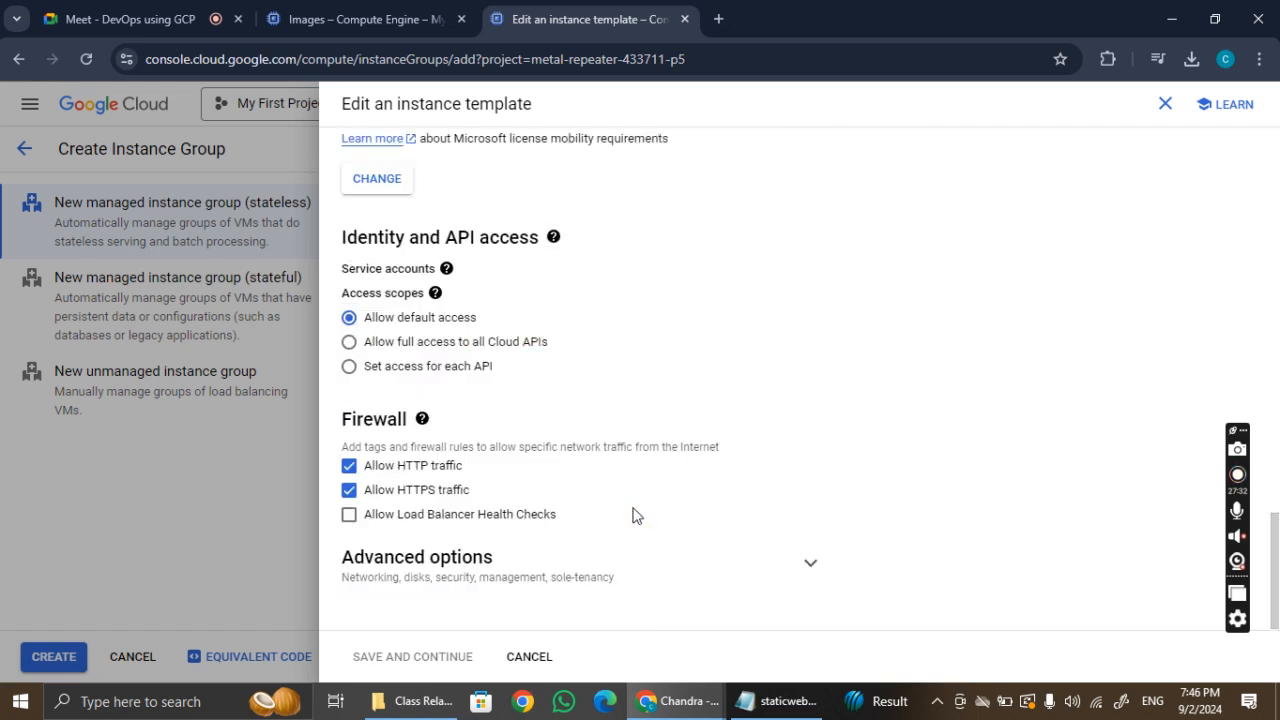
{"action": "scroll", "coordinate": [632, 515], "scroll_direction": "up", "scroll_amount": 15}
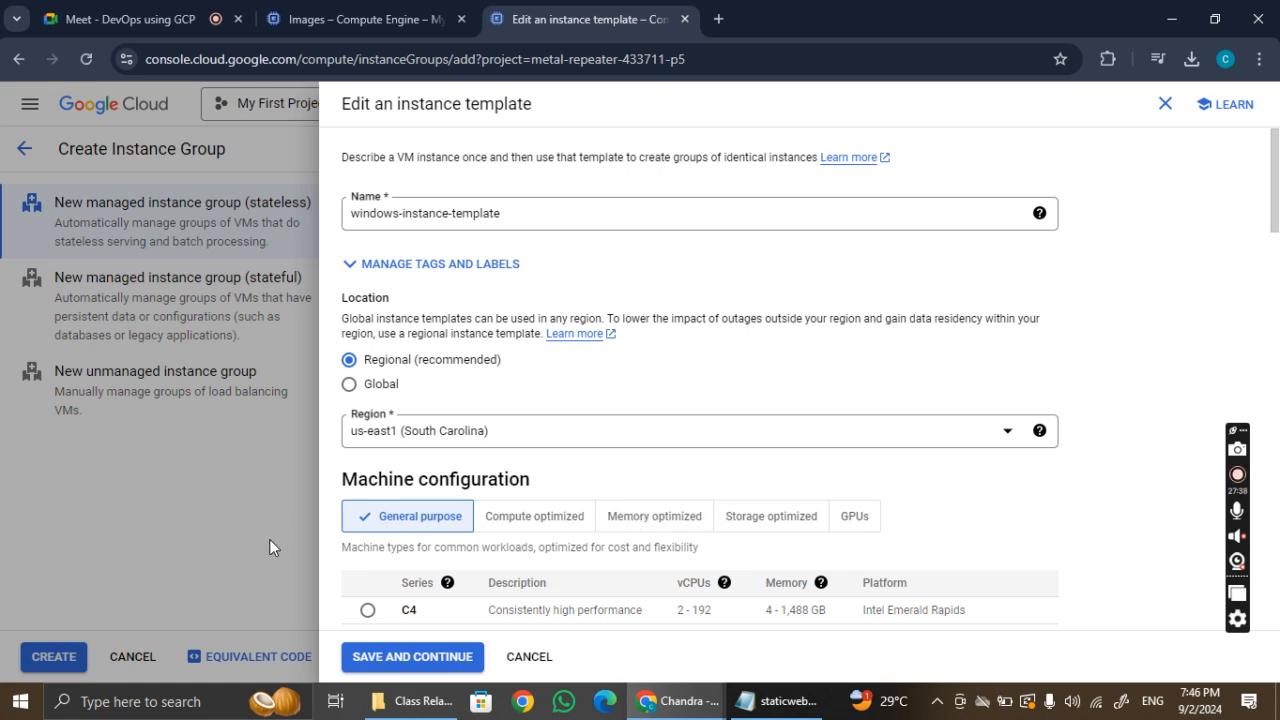
{"action": "left_click", "coordinate": [510, 660]}
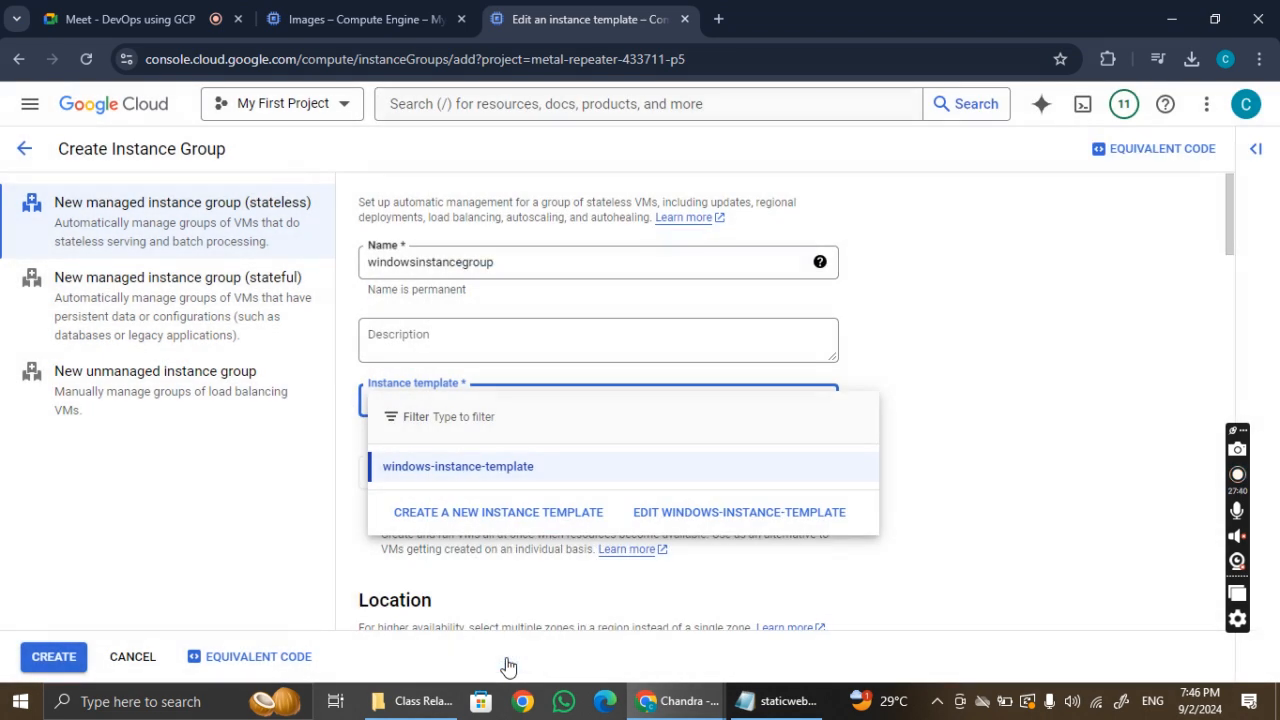
Open the Compute Engine instance groups page in a new browser tab, switch to the instance templates list and check it for saved templates.
{"action": "left_click", "coordinate": [29, 109]}
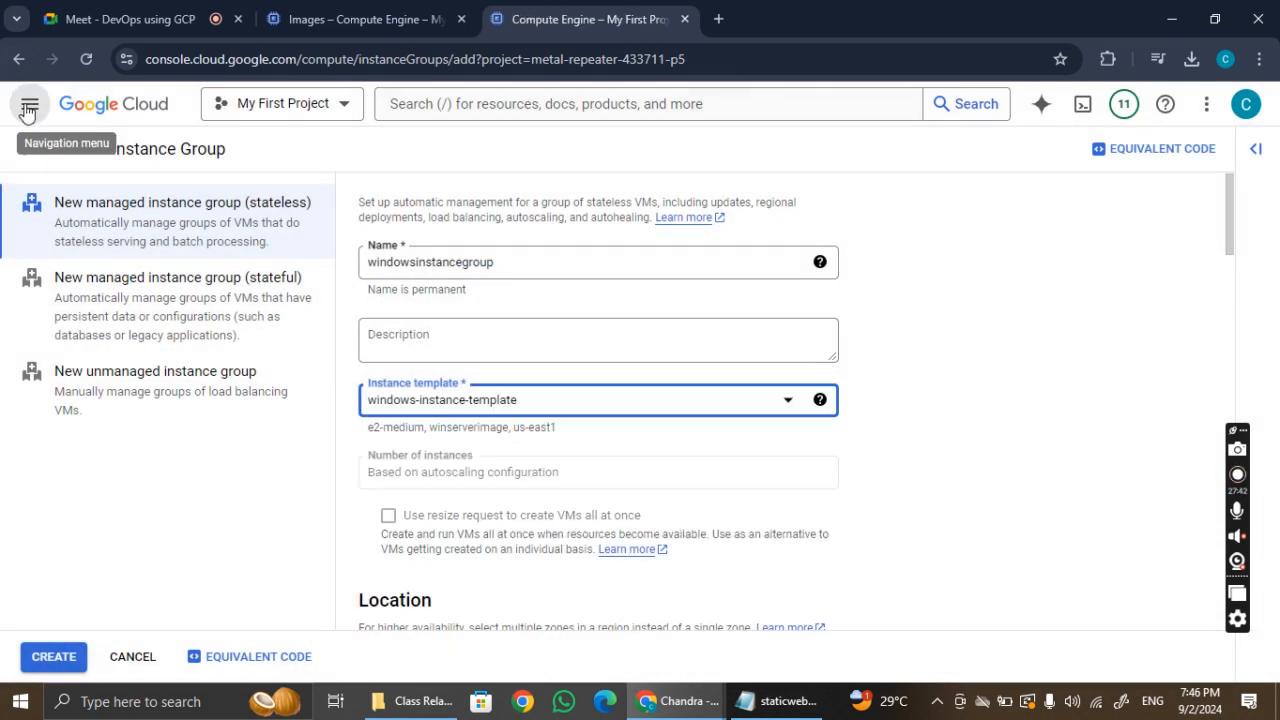
{"action": "left_click", "coordinate": [29, 109]}
{"action": "mouse_move", "coordinate": [152, 301]}
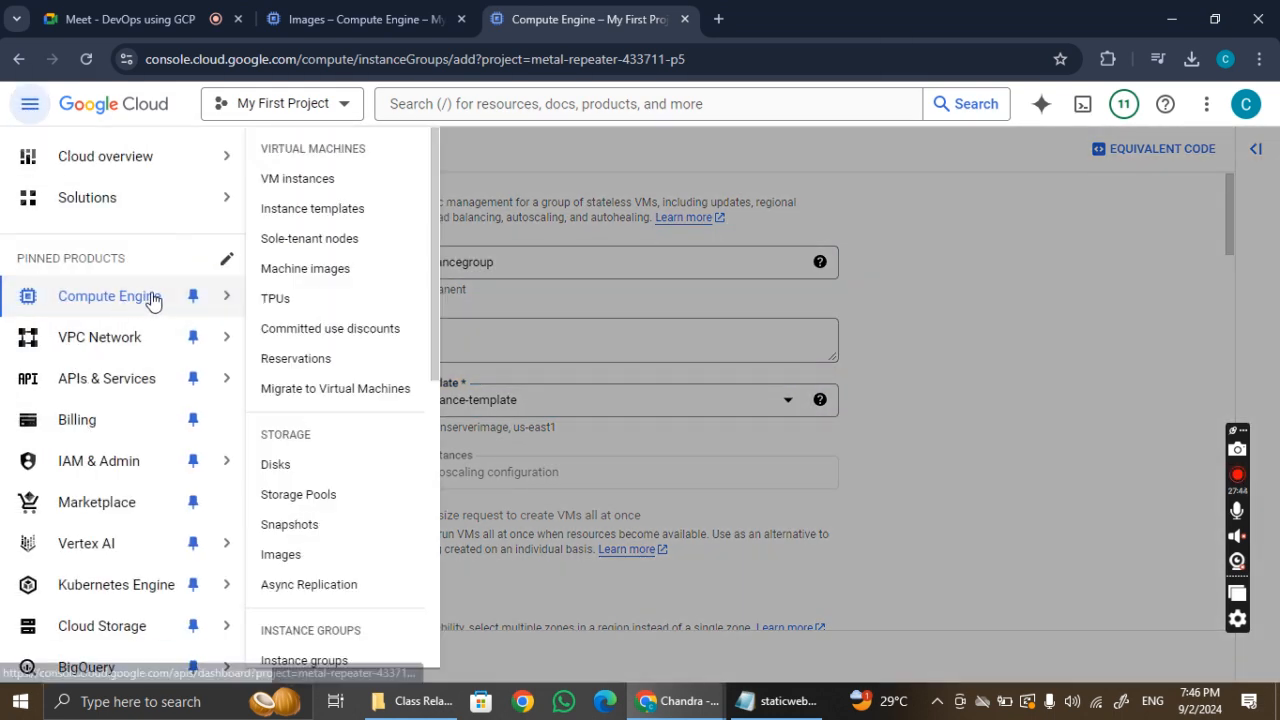
{"action": "scroll", "coordinate": [302, 484], "scroll_direction": "down", "scroll_amount": 3}
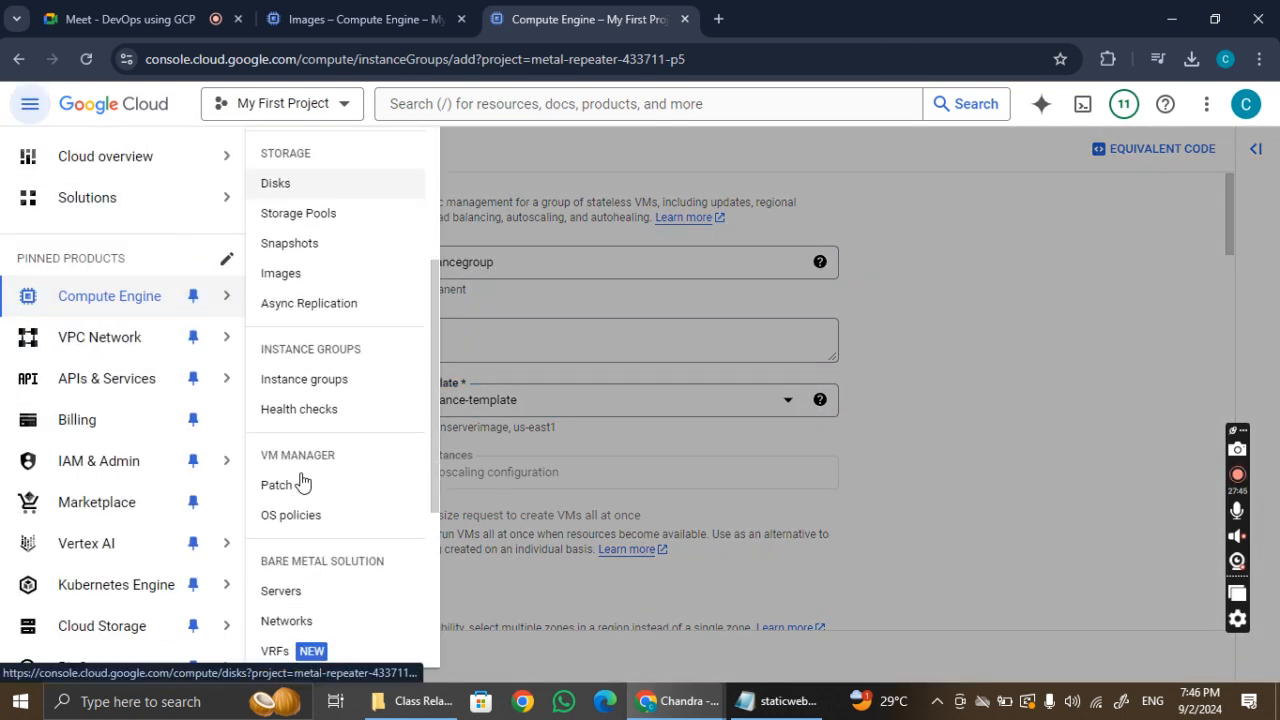
{"action": "right_click", "coordinate": [306, 379]}
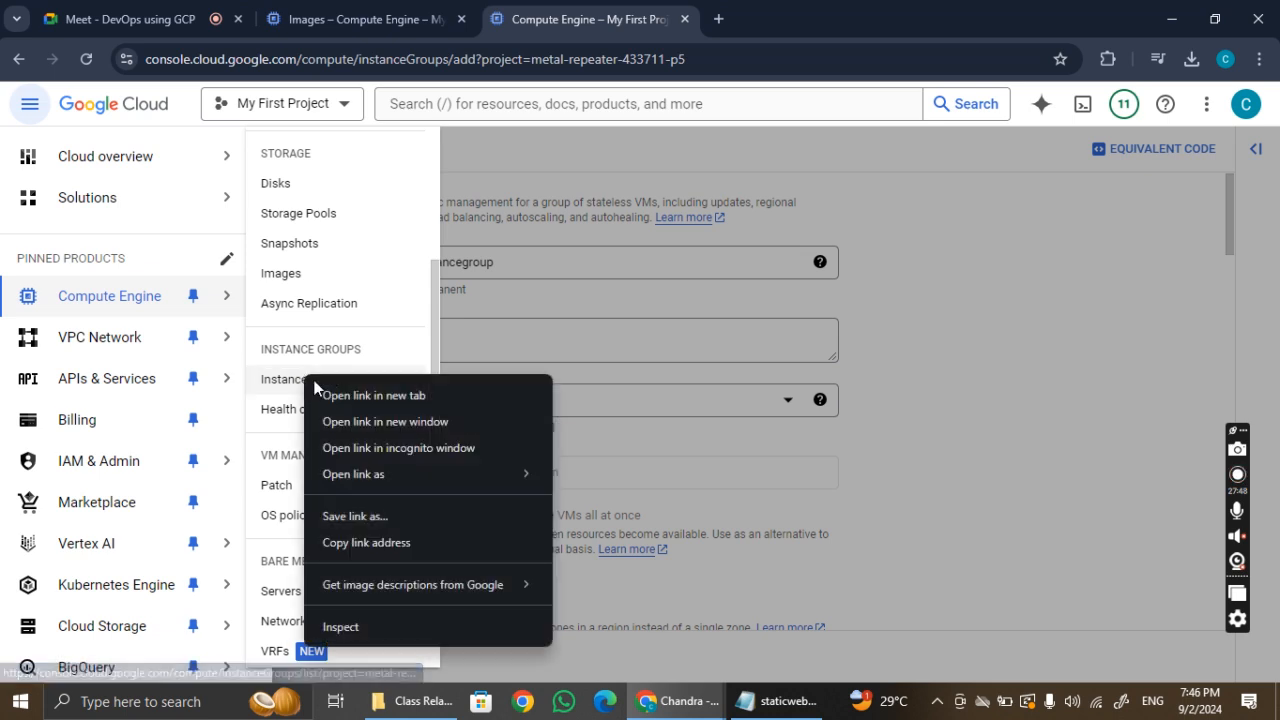
{"action": "left_click", "coordinate": [333, 395]}
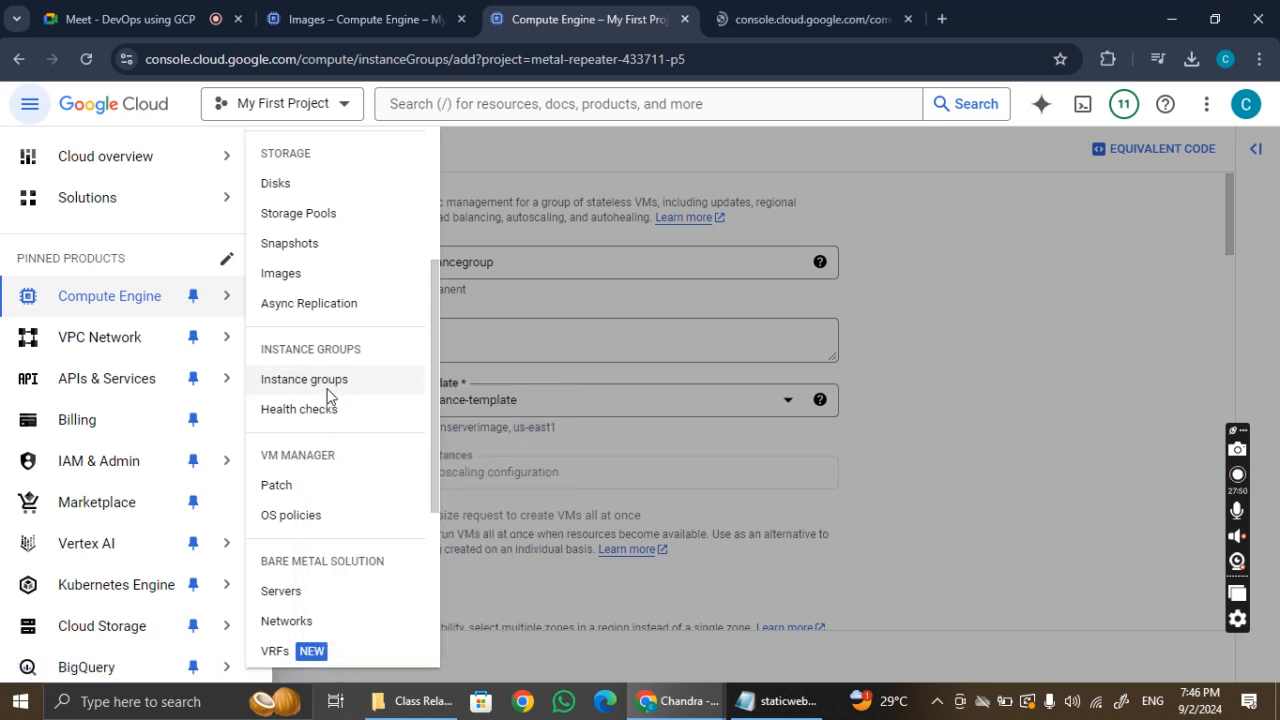
{"action": "key", "text": "ctrl+Tab"}
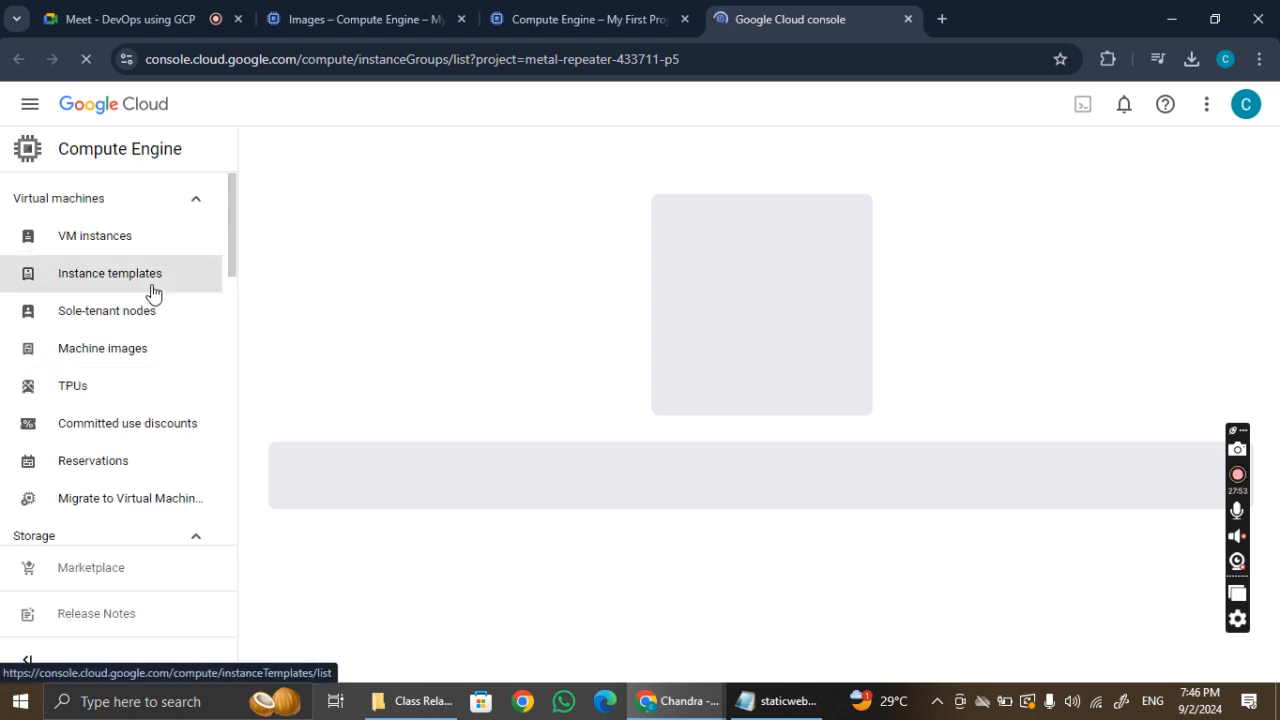
{"action": "left_click", "coordinate": [152, 291]}
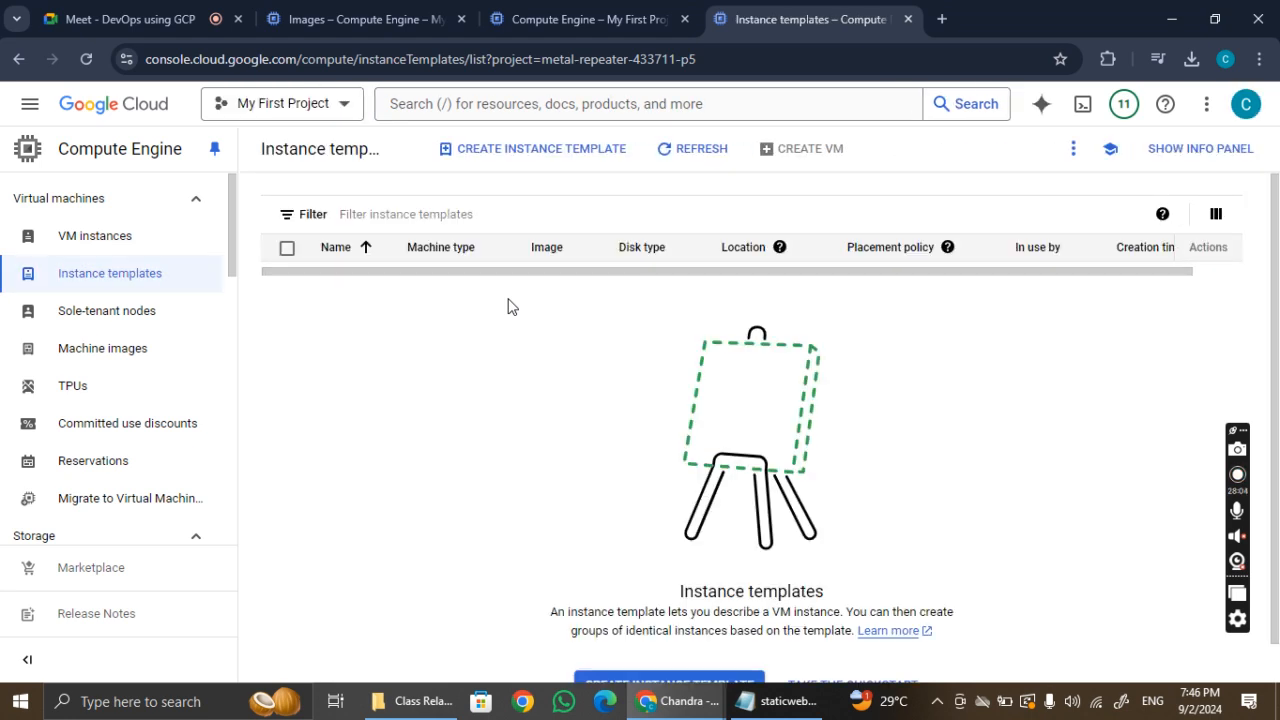
{"action": "left_click", "coordinate": [667, 162]}
{"action": "scroll", "coordinate": [476, 410], "scroll_direction": "down", "scroll_amount": 1}
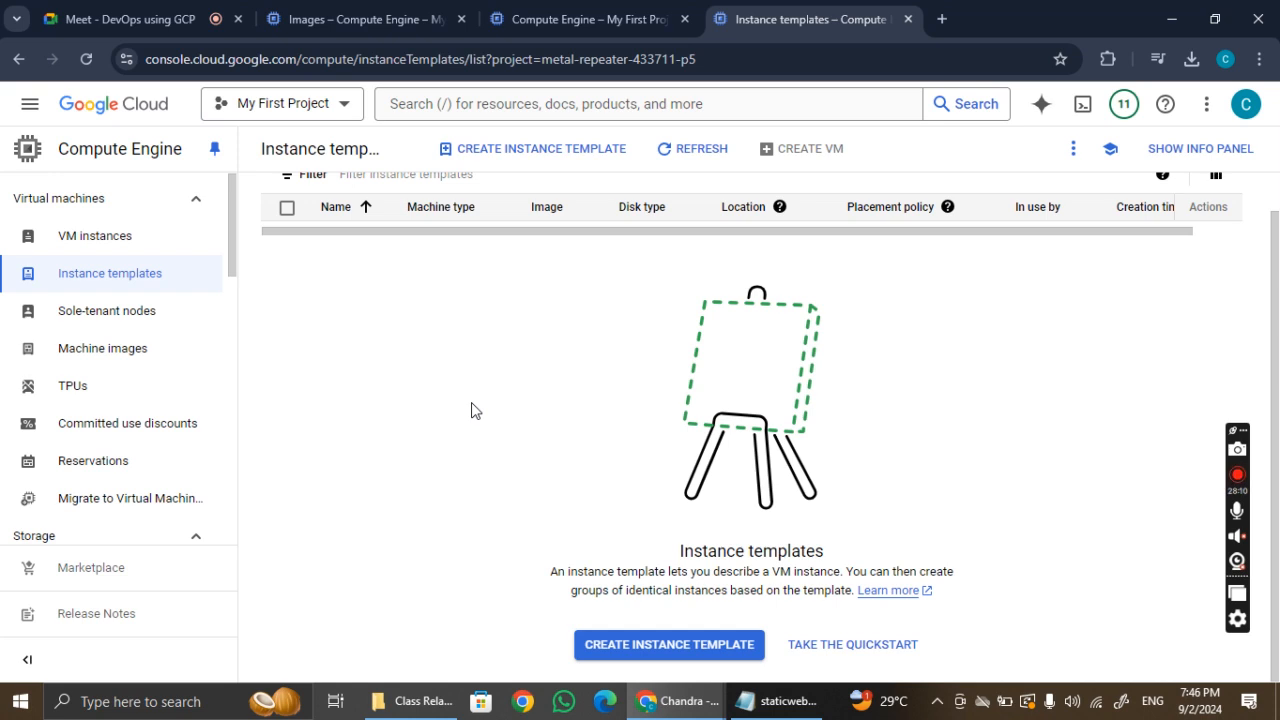
{"action": "scroll", "coordinate": [473, 410], "scroll_direction": "up", "scroll_amount": 1}
Review the autoscaling and VM lifecycle settings in the instance group setup, and recheck the instance templates list.
{"action": "left_click", "coordinate": [575, 10]}
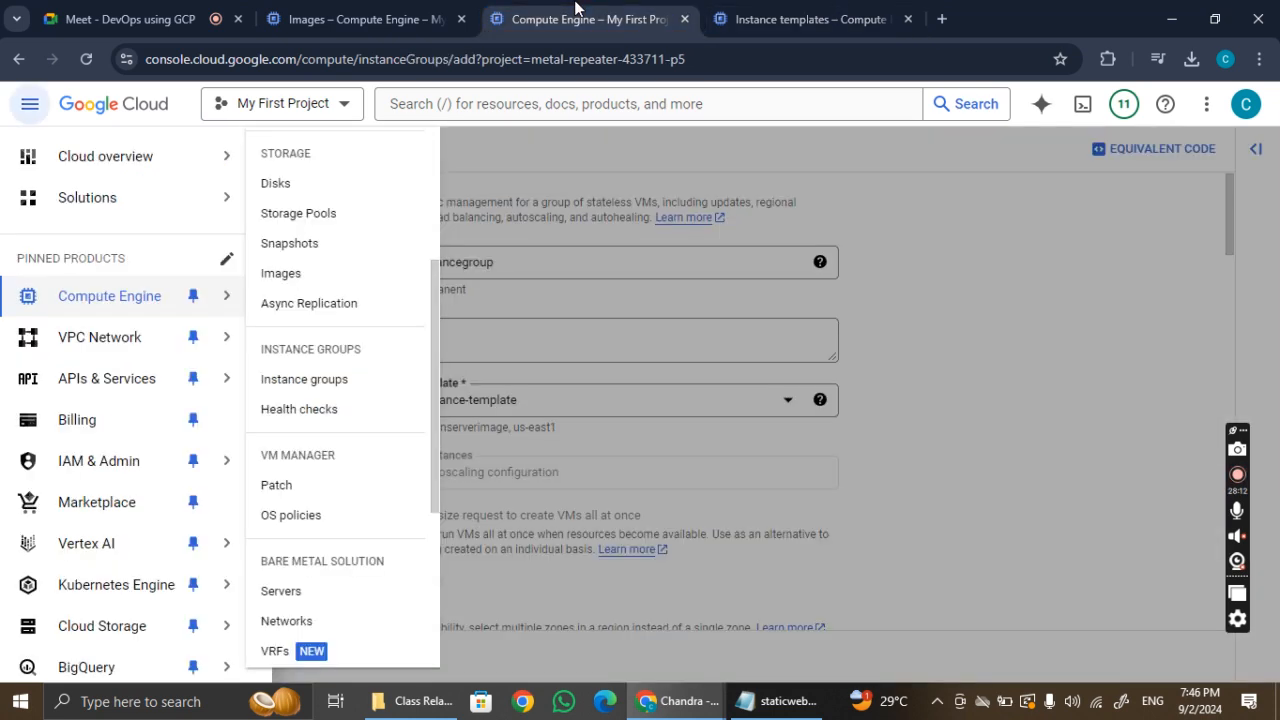
{"action": "left_click", "coordinate": [993, 385]}
{"action": "scroll", "coordinate": [680, 434], "scroll_direction": "down", "scroll_amount": 5}
{"action": "scroll", "coordinate": [663, 437], "scroll_direction": "down", "scroll_amount": 8}
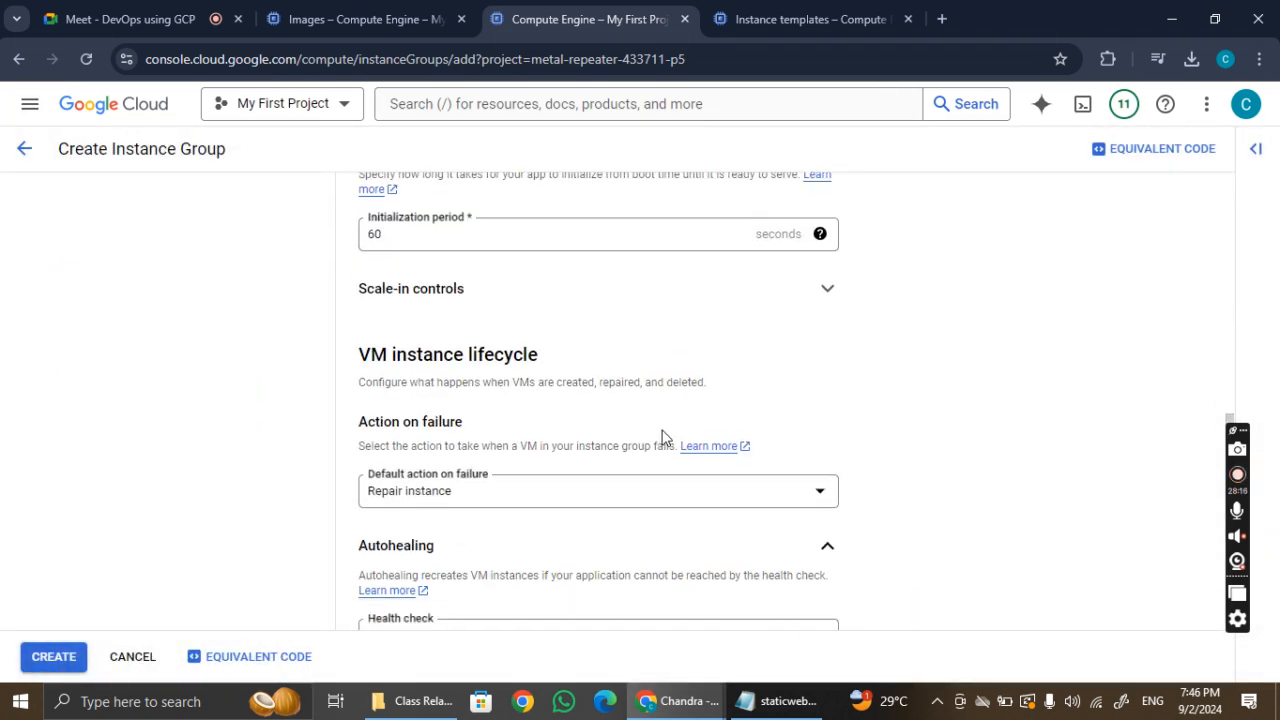
{"action": "scroll", "coordinate": [663, 437], "scroll_direction": "up", "scroll_amount": 5}
{"action": "left_click", "coordinate": [799, 10]}
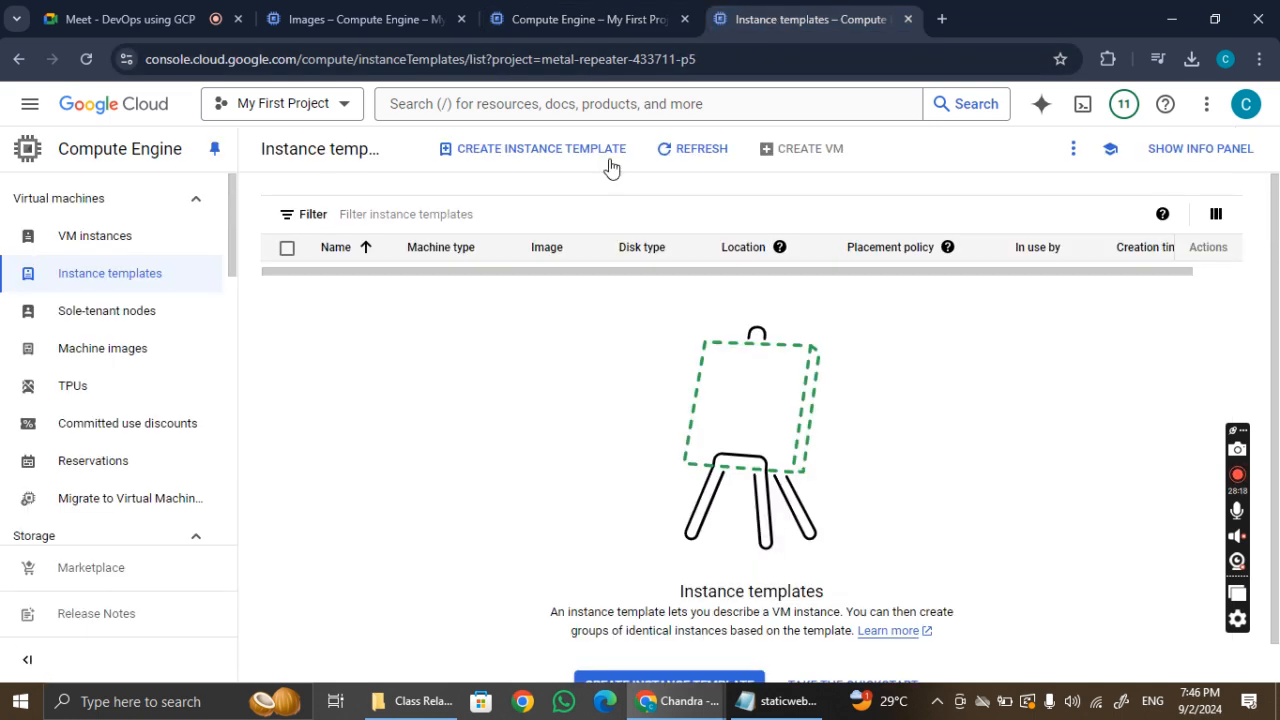
{"action": "scroll", "coordinate": [943, 374], "scroll_direction": "down", "scroll_amount": 1}
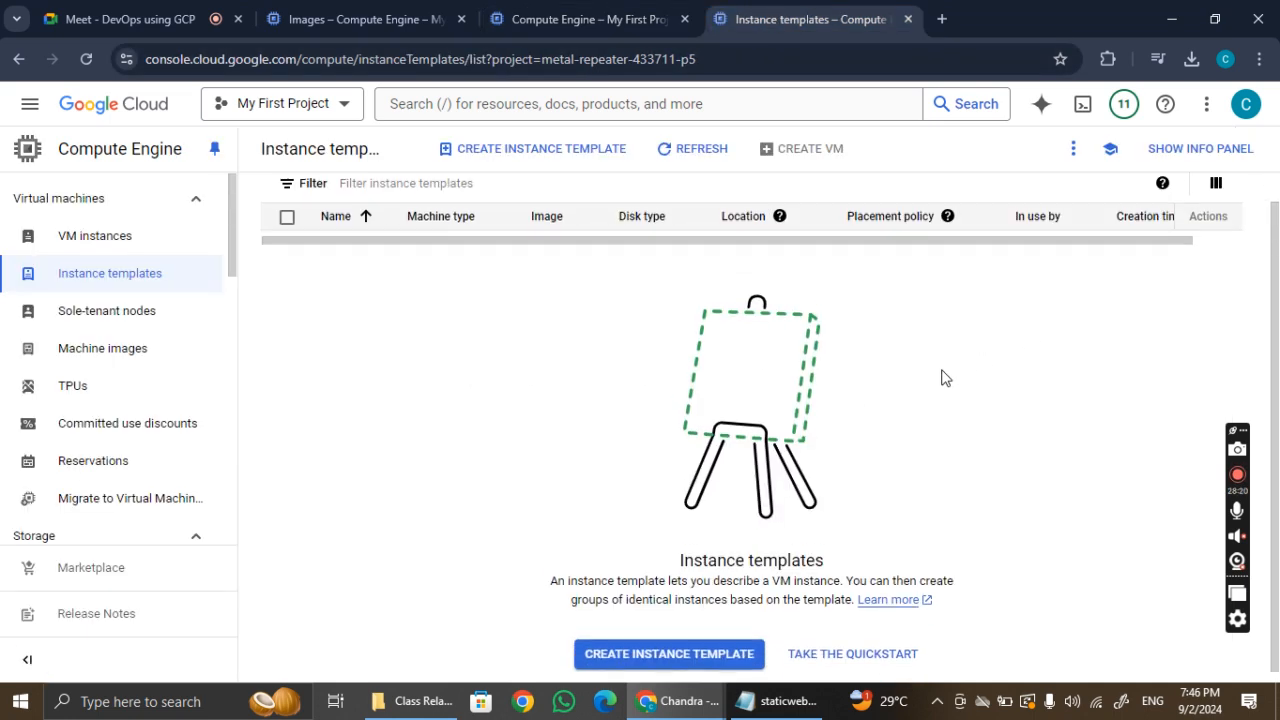
{"action": "scroll", "coordinate": [943, 376], "scroll_direction": "up", "scroll_amount": 1}
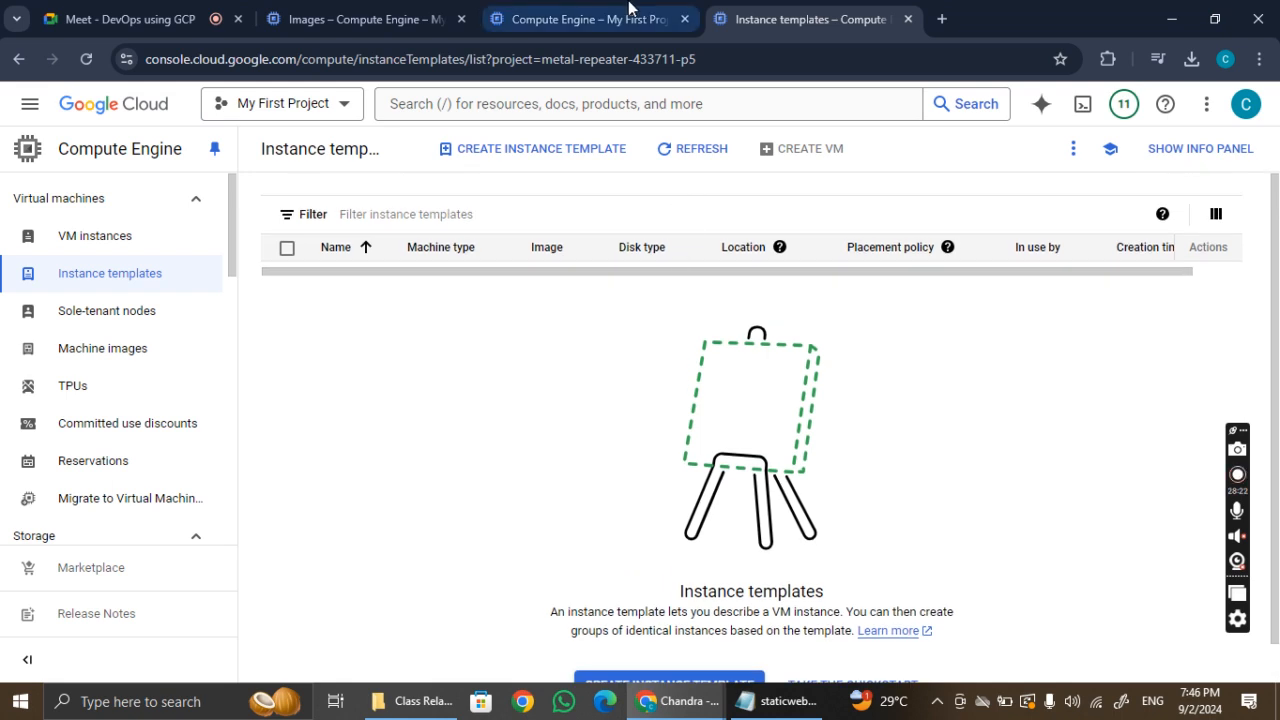
Create the windowsinstancegroup managed instance group from the completed setup form, keeping the myhealthcheck autohealing settings.
{"action": "left_click", "coordinate": [590, 19]}
{"action": "scroll", "coordinate": [552, 371], "scroll_direction": "down", "scroll_amount": 15}
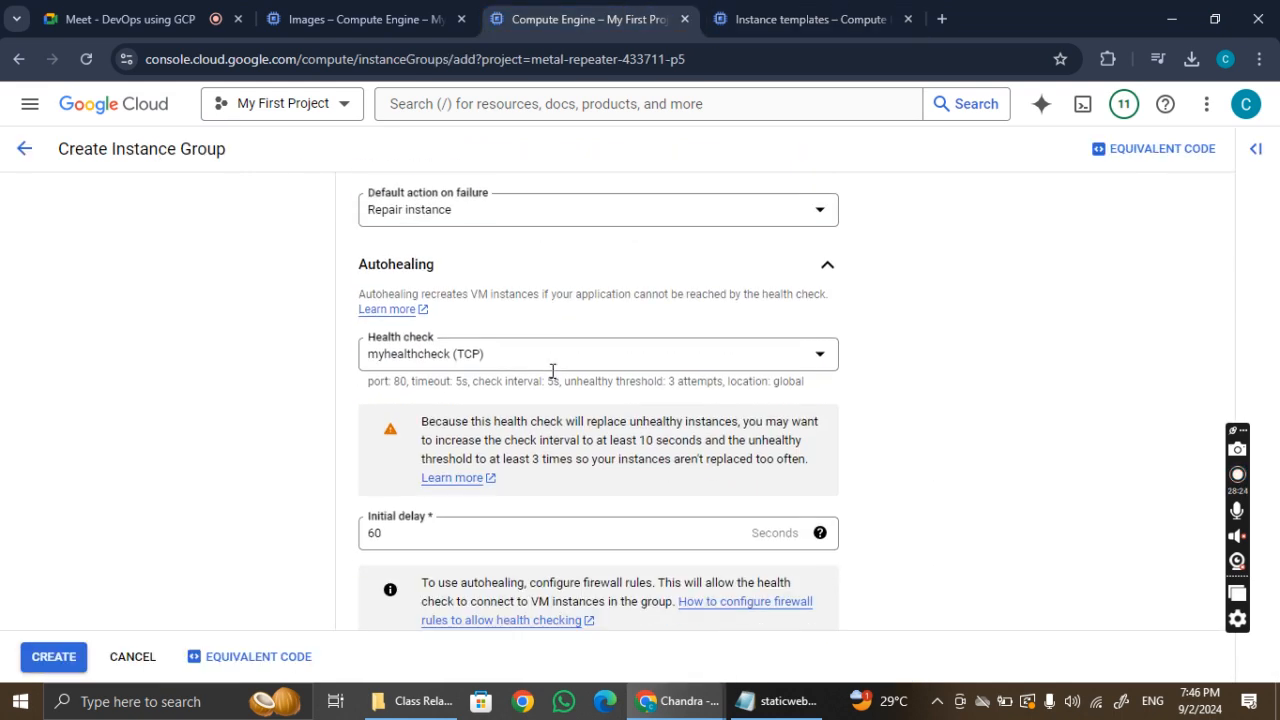
{"action": "left_click", "coordinate": [75, 660]}
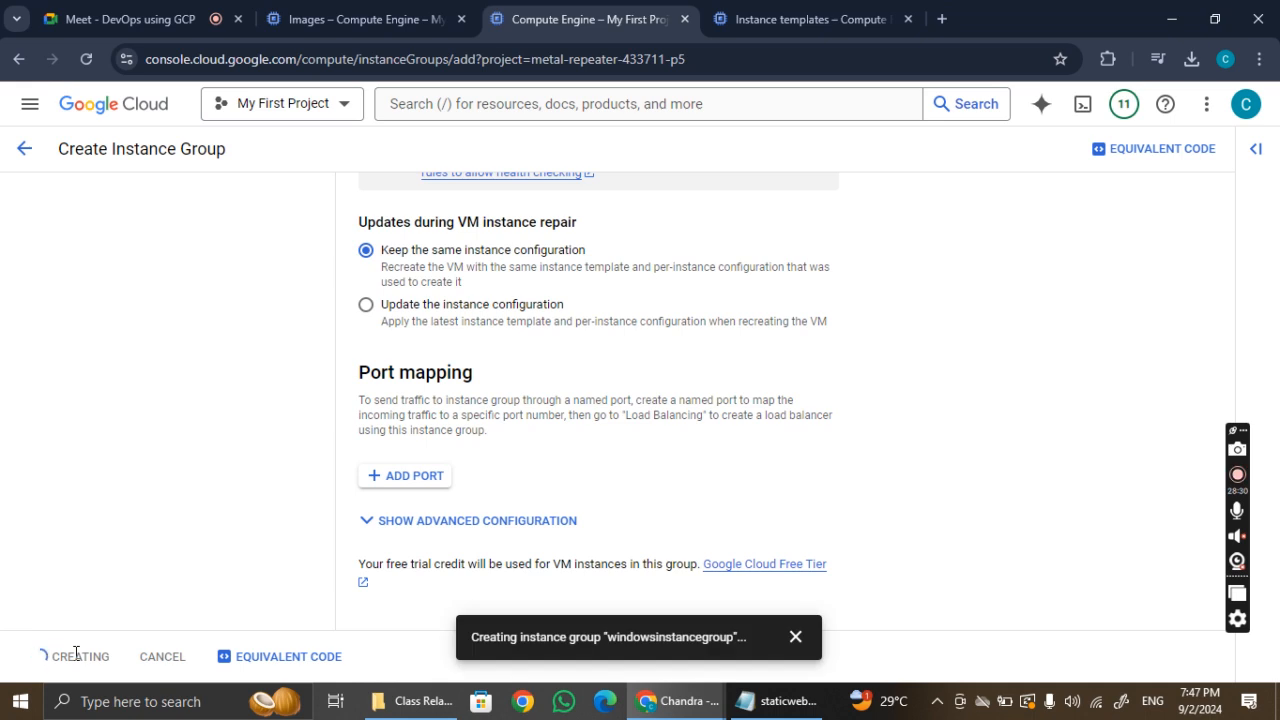
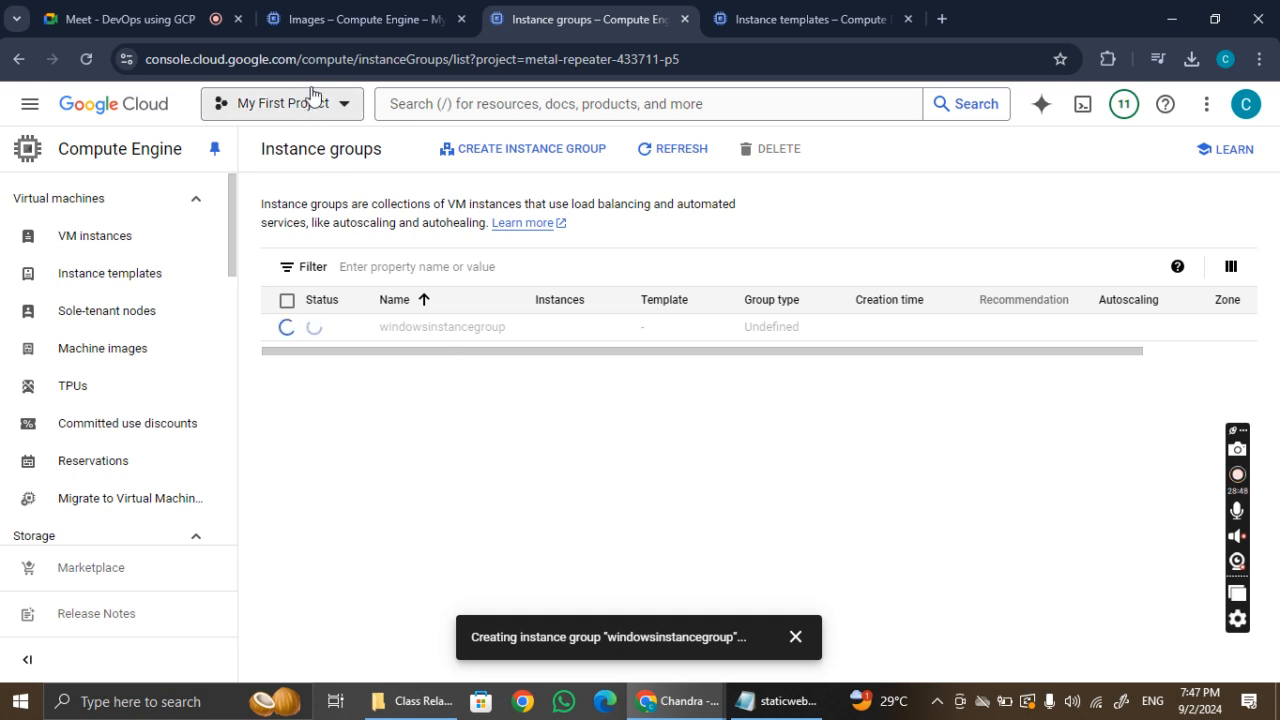
Reload the instance templates list, check windowsinstancegroup's columns in the instance groups list, and open the group's overview.
{"action": "left_click", "coordinate": [895, 22]}
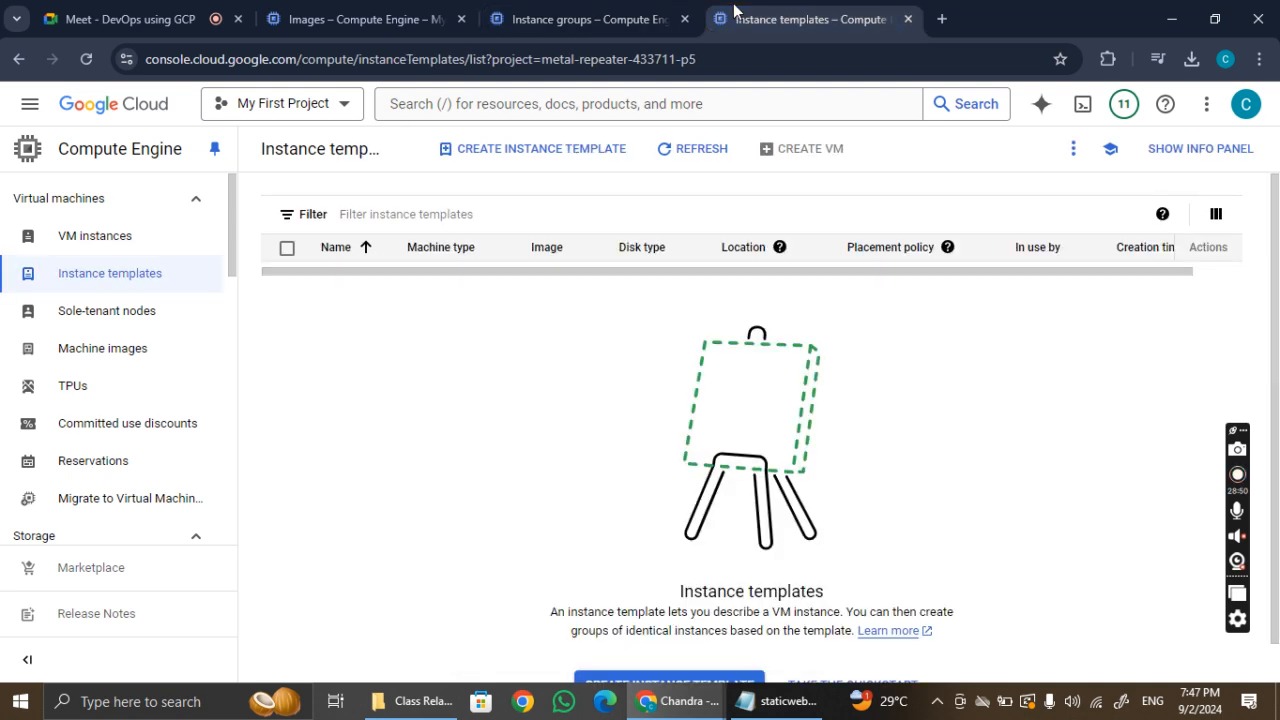
{"action": "left_click", "coordinate": [80, 60]}
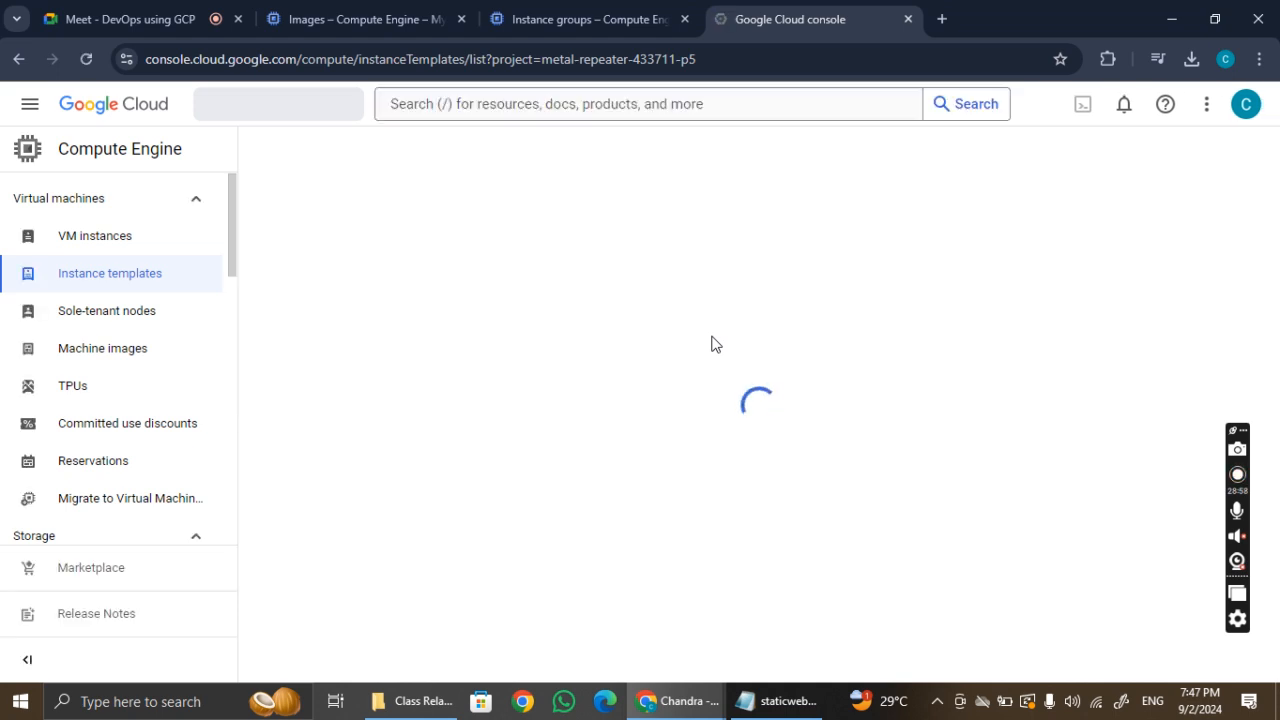
{"action": "left_click", "coordinate": [549, 9]}
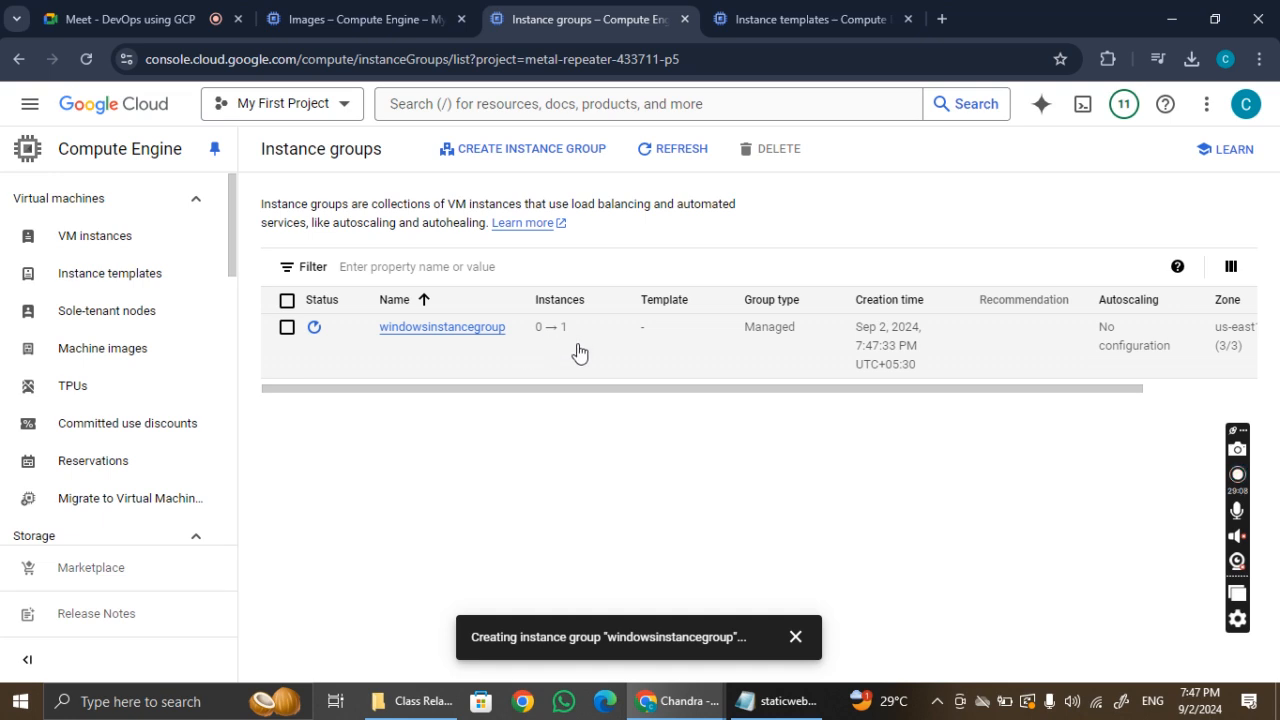
{"action": "left_click_drag", "start_coordinate": [909, 389], "coordinate": [1123, 384]}
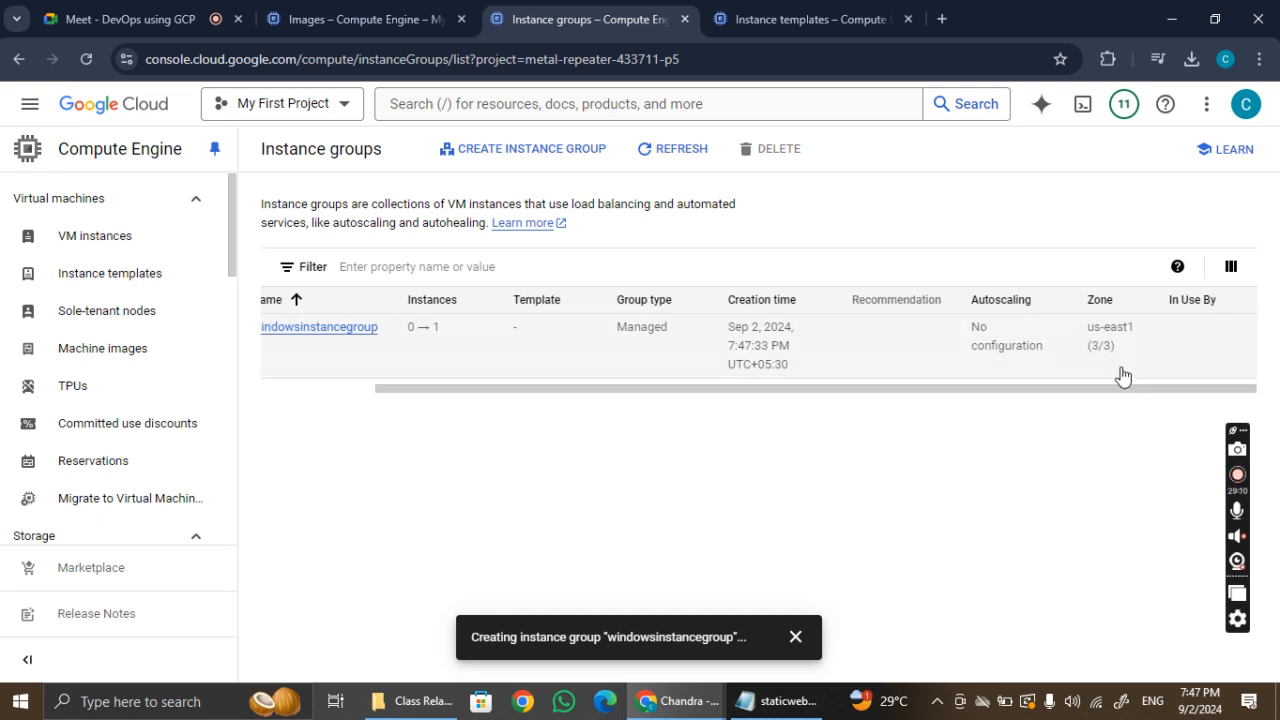
{"action": "left_click_drag", "start_coordinate": [563, 389], "coordinate": [337, 349]}
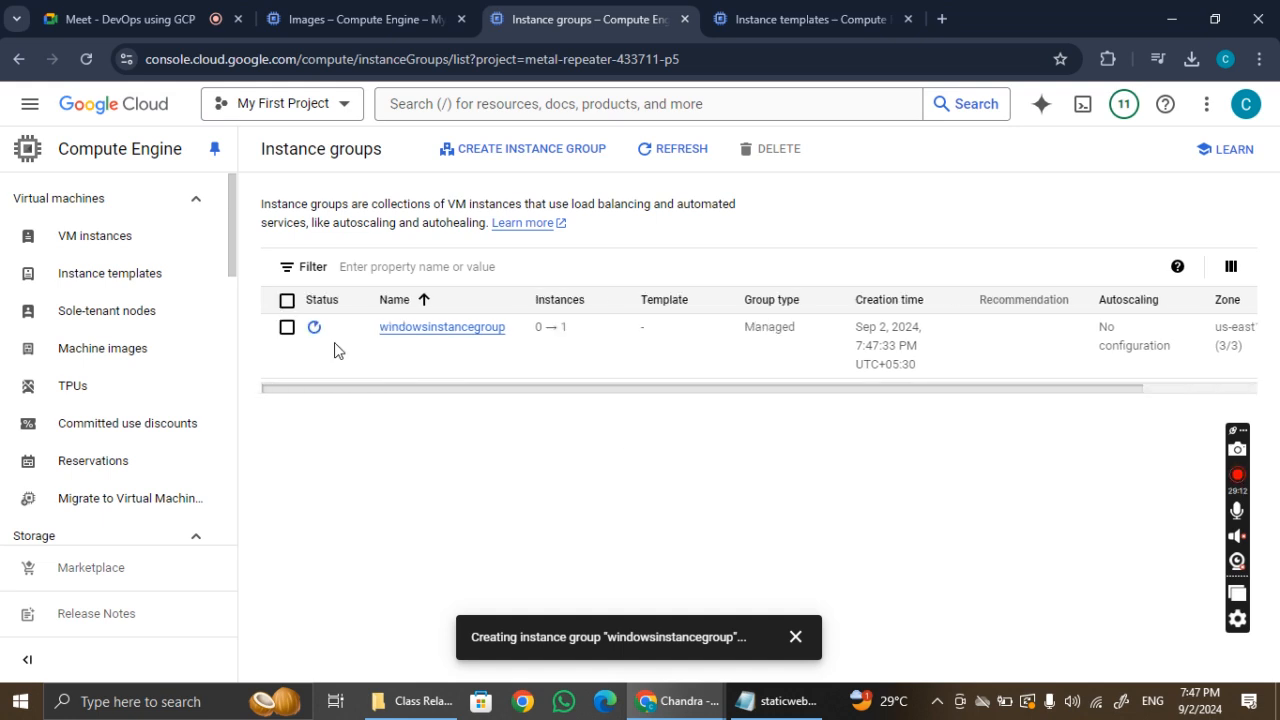
{"action": "mouse_move", "coordinate": [360, 349]}
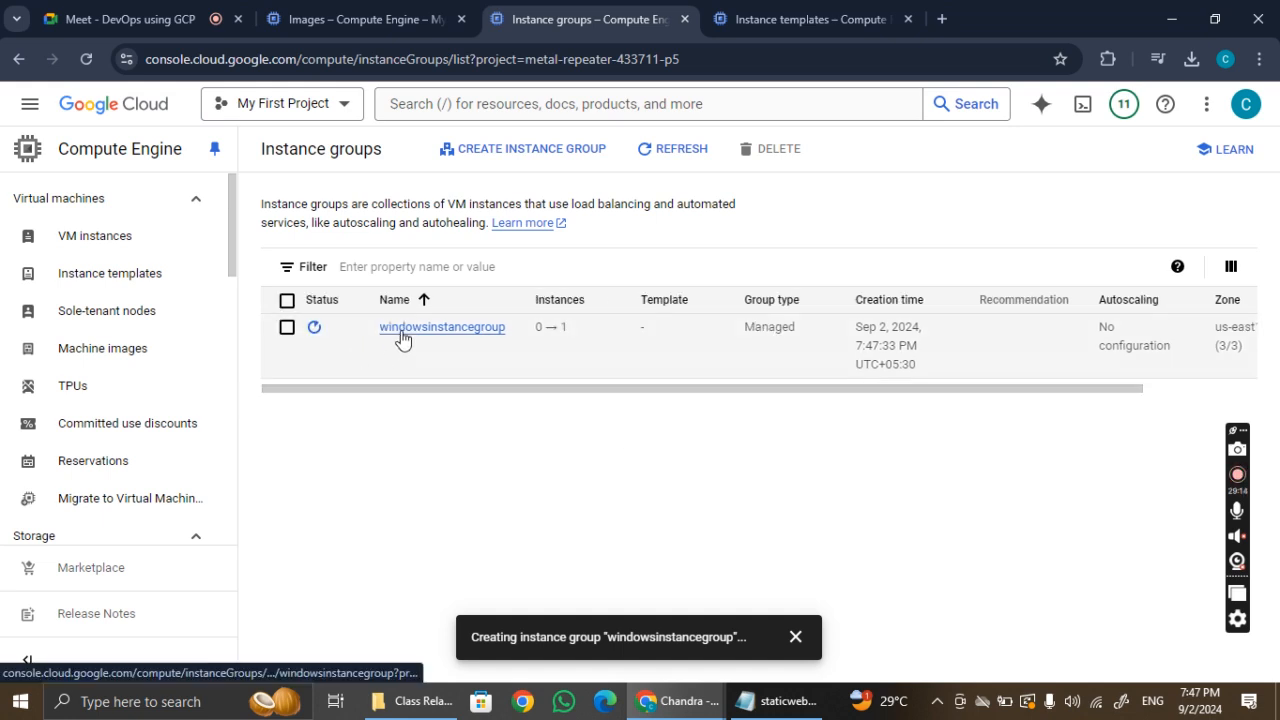
{"action": "left_click", "coordinate": [402, 339]}
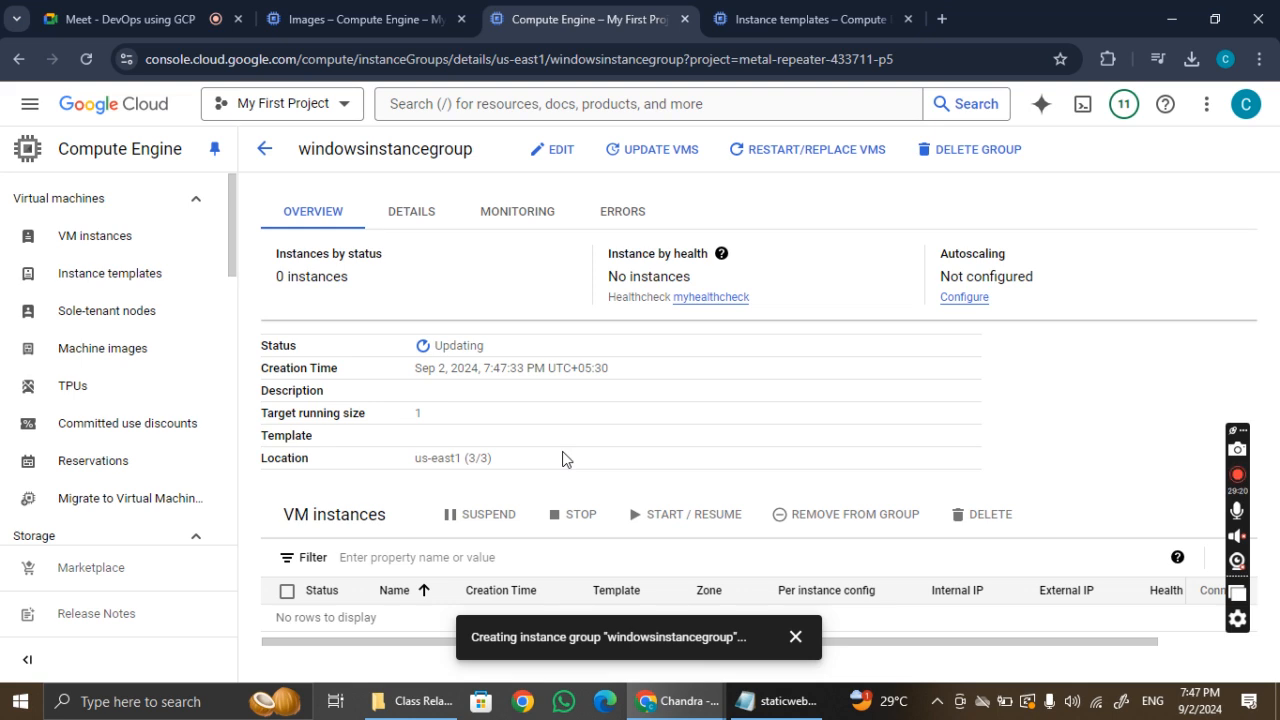
Reload the instance templates list again and open the details of windows-instance-template.
{"action": "key", "text": "ctrl+Tab"}
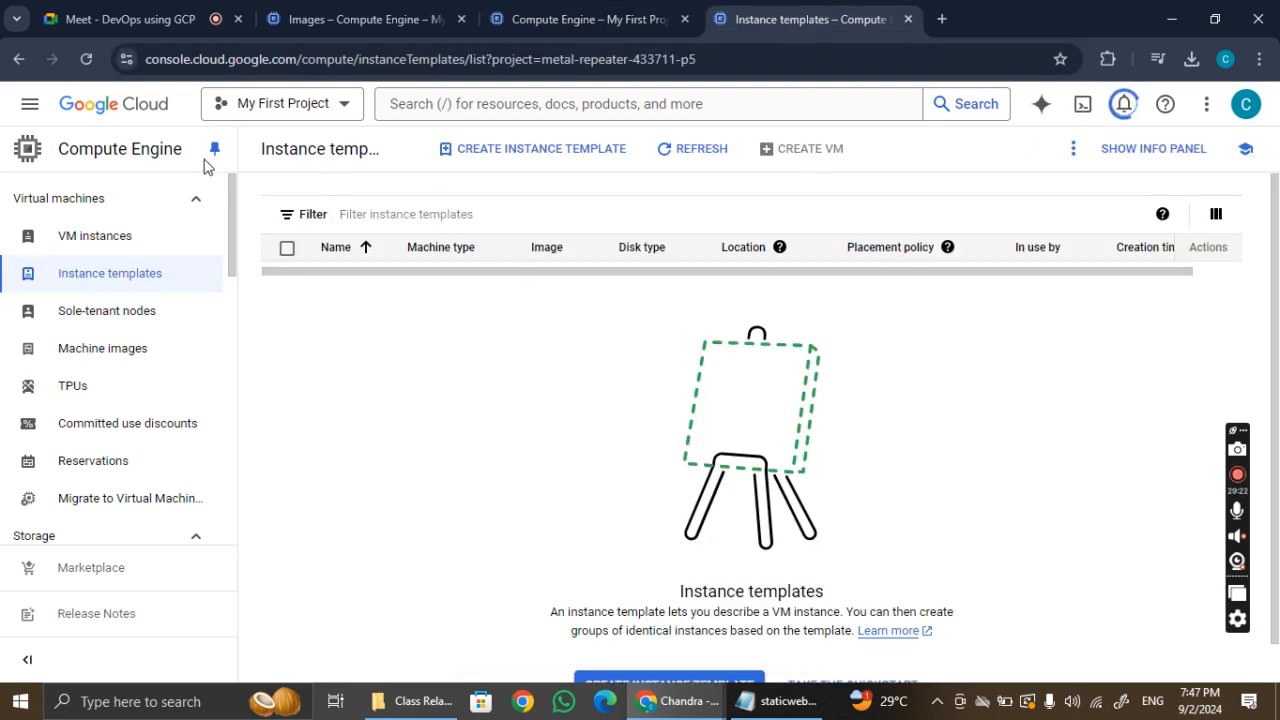
{"action": "left_click", "coordinate": [85, 62]}
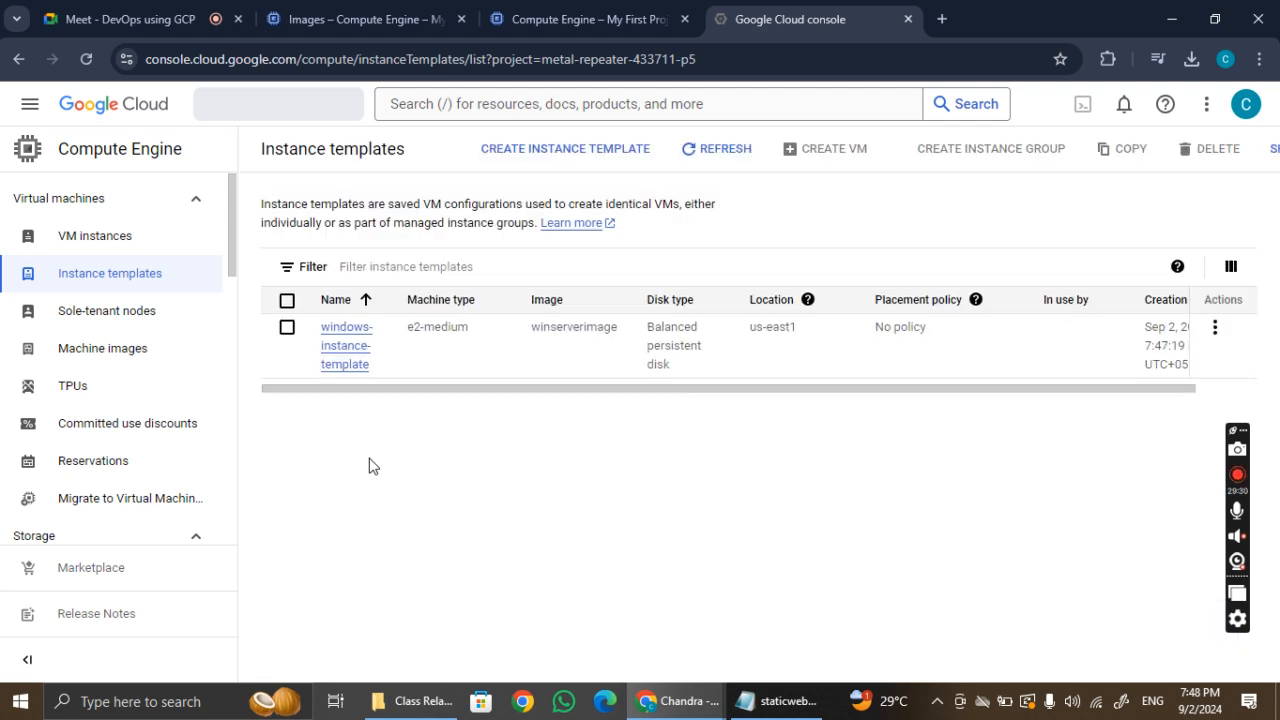
{"action": "left_click", "coordinate": [355, 360]}
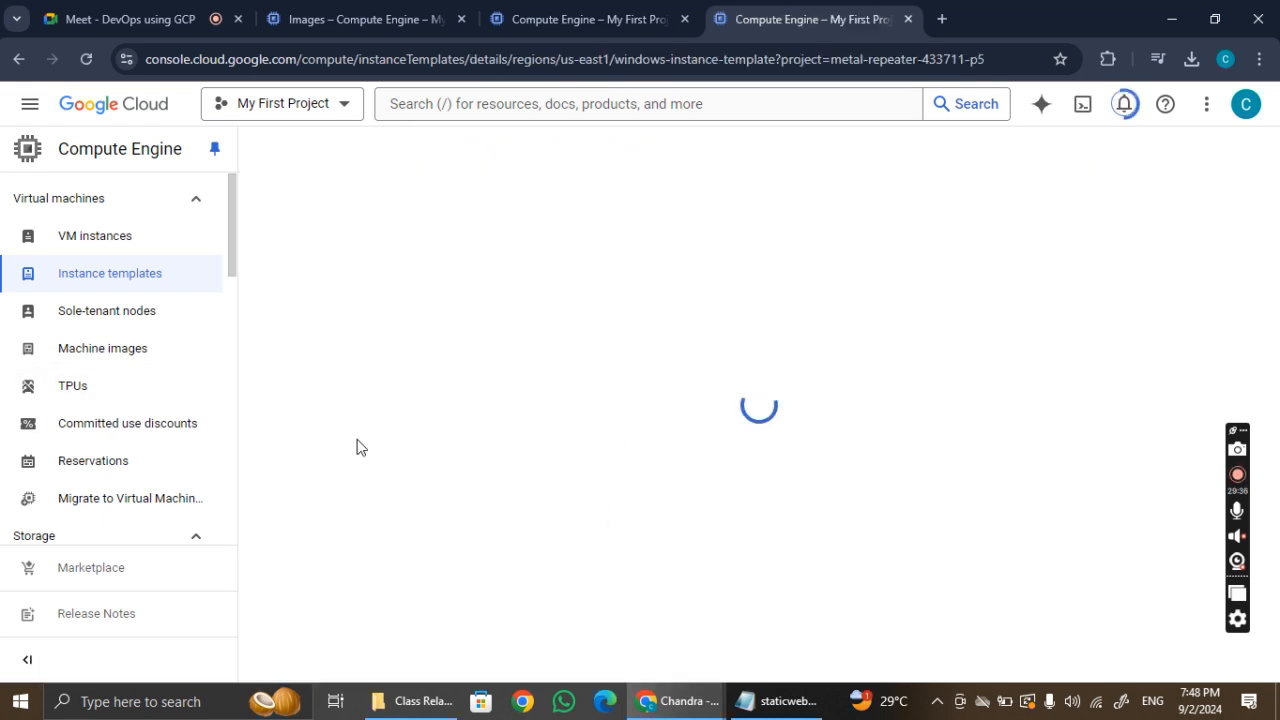
Examine the template's basic information, machine configuration, firewalls, network interfaces, boot disk, security and management settings.
{"action": "scroll", "coordinate": [609, 476], "scroll_direction": "down", "scroll_amount": 5}
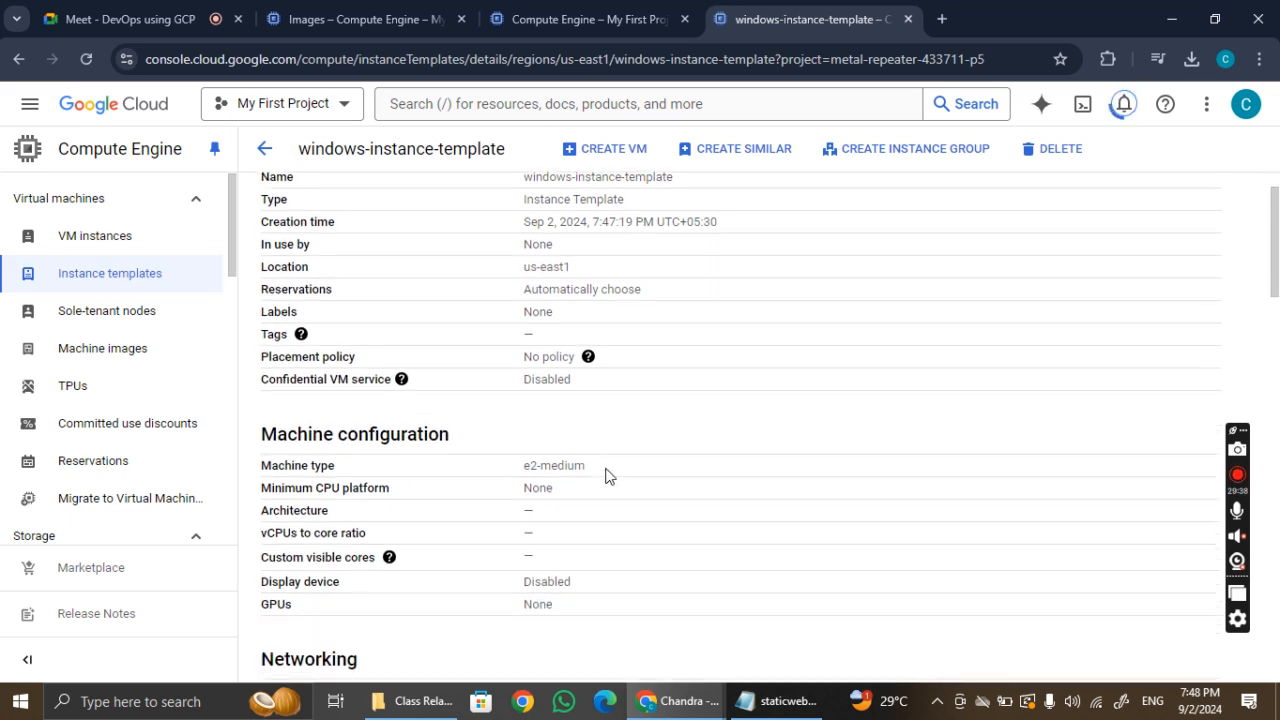
{"action": "scroll", "coordinate": [605, 476], "scroll_direction": "down", "scroll_amount": 2}
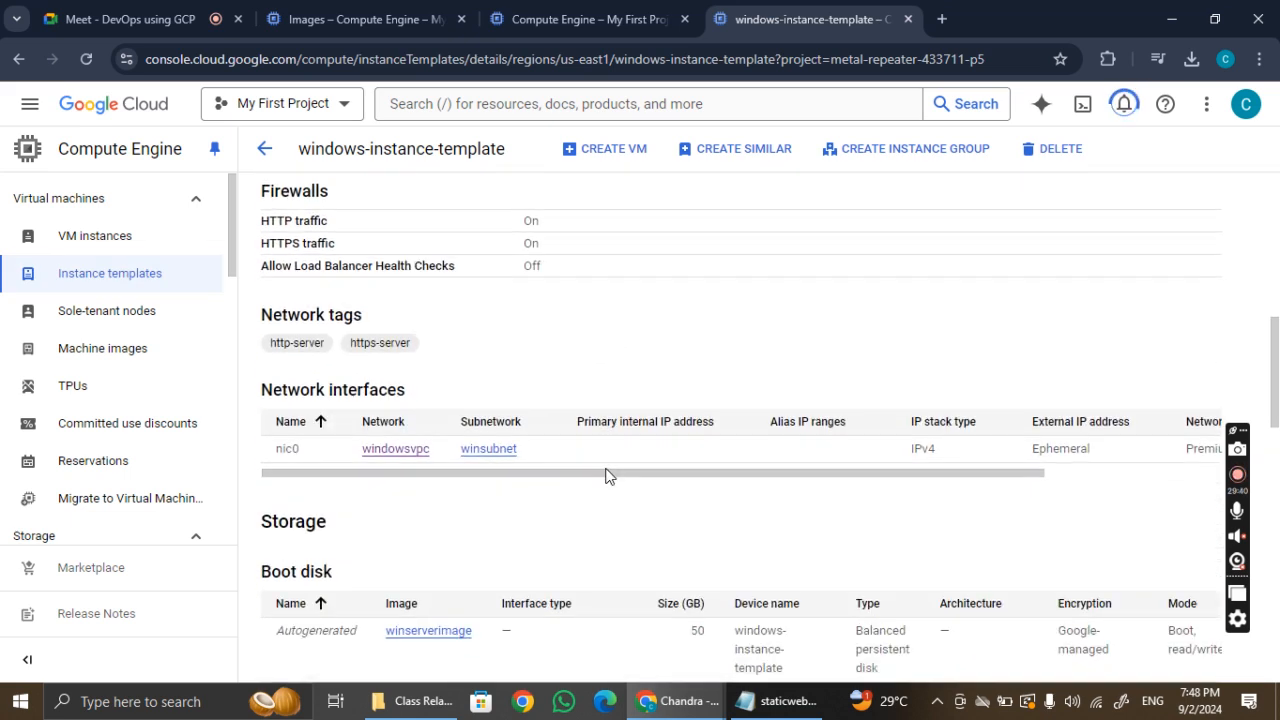
{"action": "scroll", "coordinate": [607, 476], "scroll_direction": "up", "scroll_amount": 7}
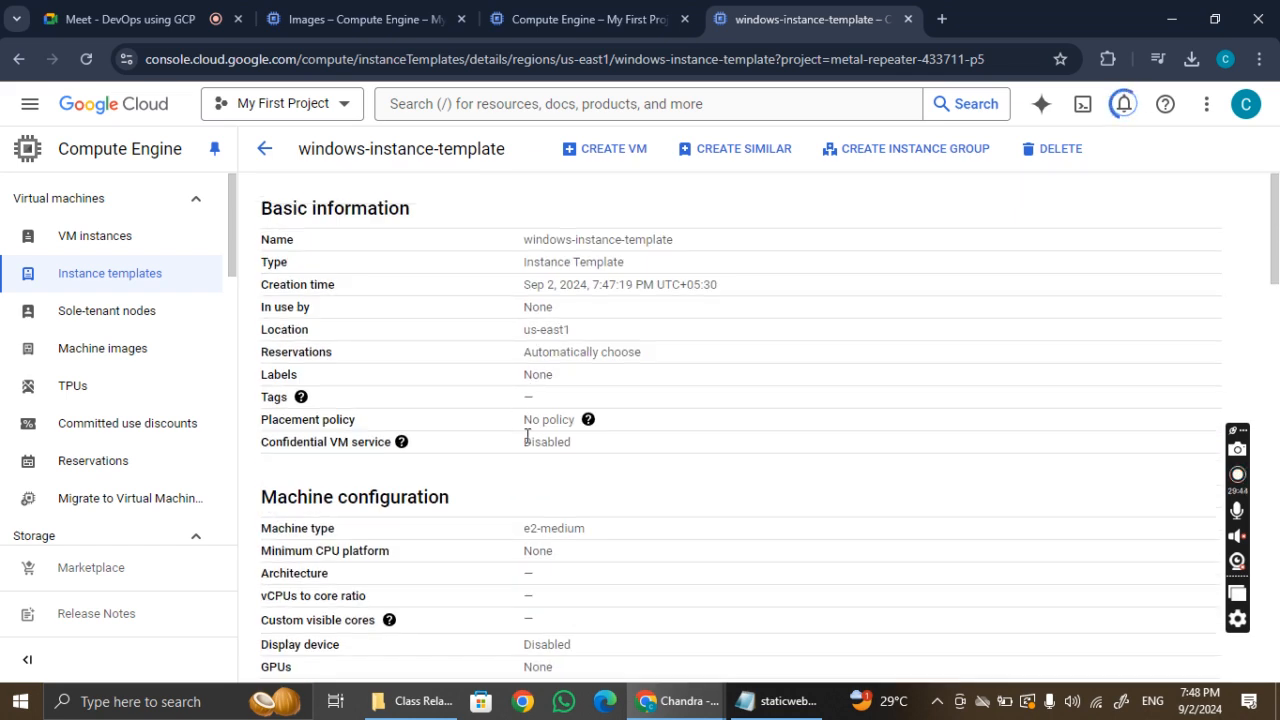
{"action": "scroll", "coordinate": [527, 436], "scroll_direction": "down", "scroll_amount": 2}
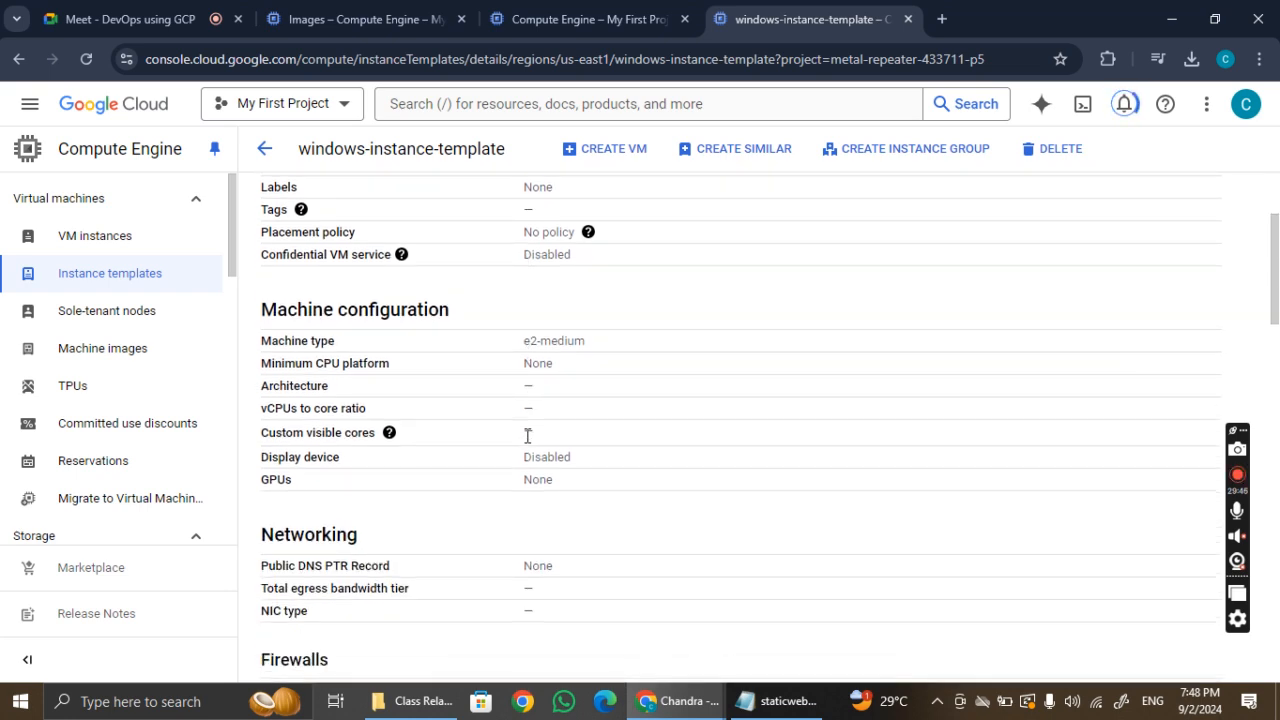
{"action": "scroll", "coordinate": [527, 436], "scroll_direction": "down", "scroll_amount": 3}
{"action": "scroll", "coordinate": [526, 436], "scroll_direction": "down", "scroll_amount": 3}
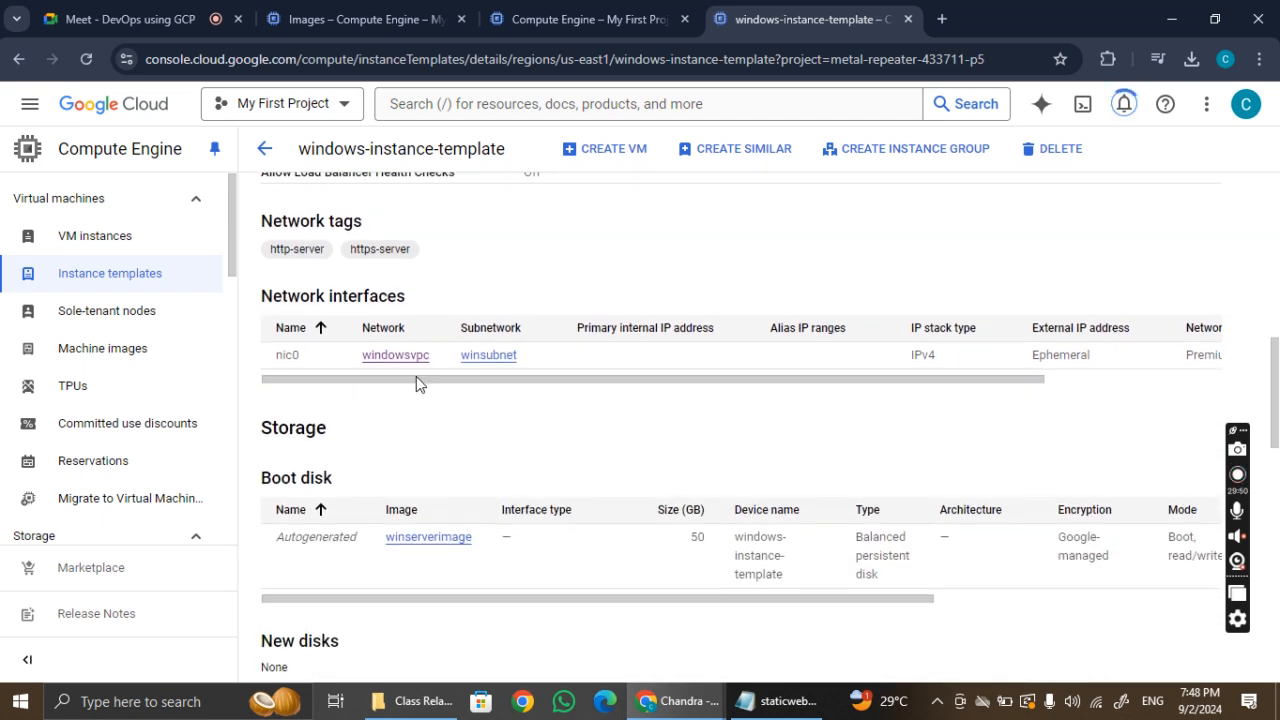
{"action": "scroll", "coordinate": [537, 440], "scroll_direction": "down", "scroll_amount": 2}
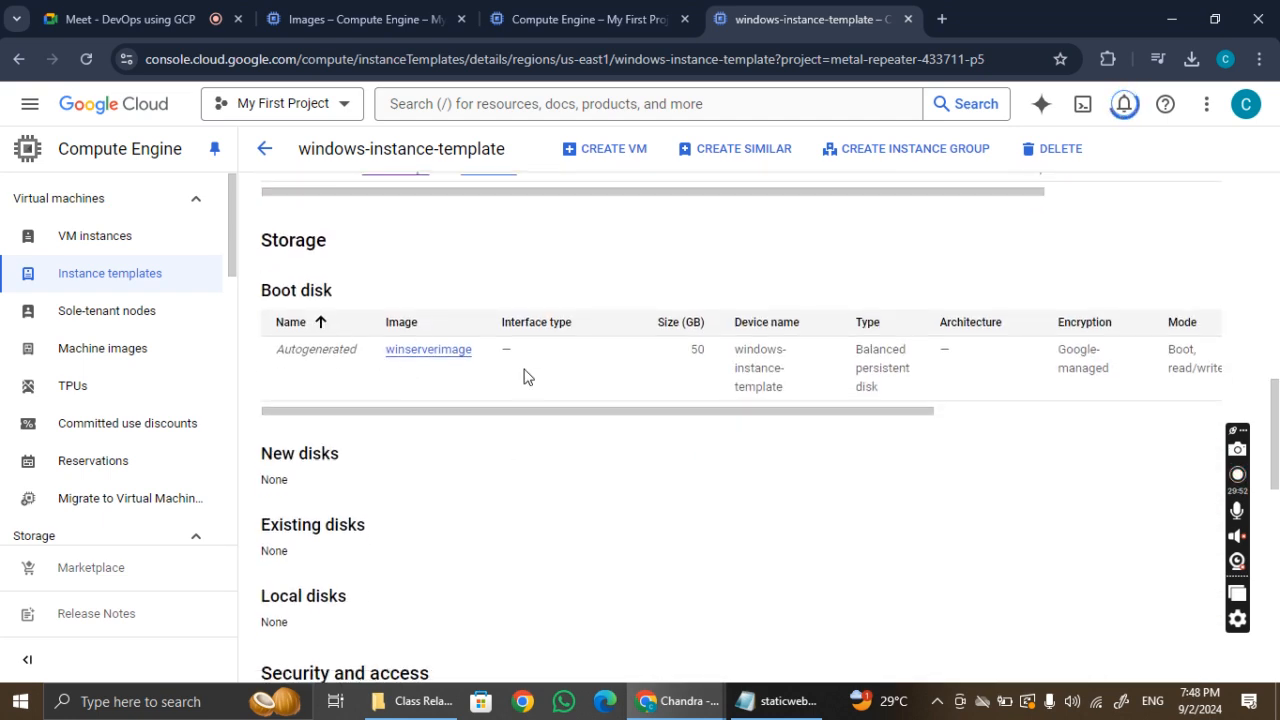
{"action": "scroll", "coordinate": [500, 464], "scroll_direction": "down", "scroll_amount": 5}
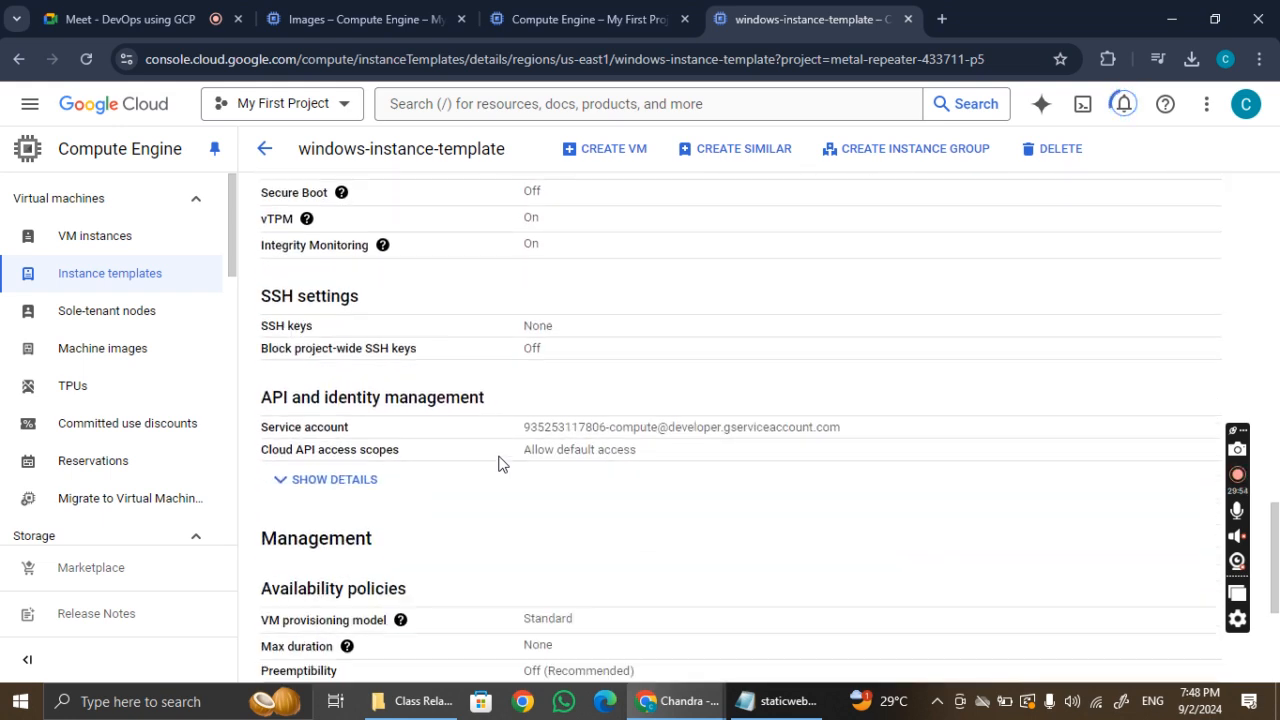
{"action": "scroll", "coordinate": [500, 464], "scroll_direction": "down", "scroll_amount": 3}
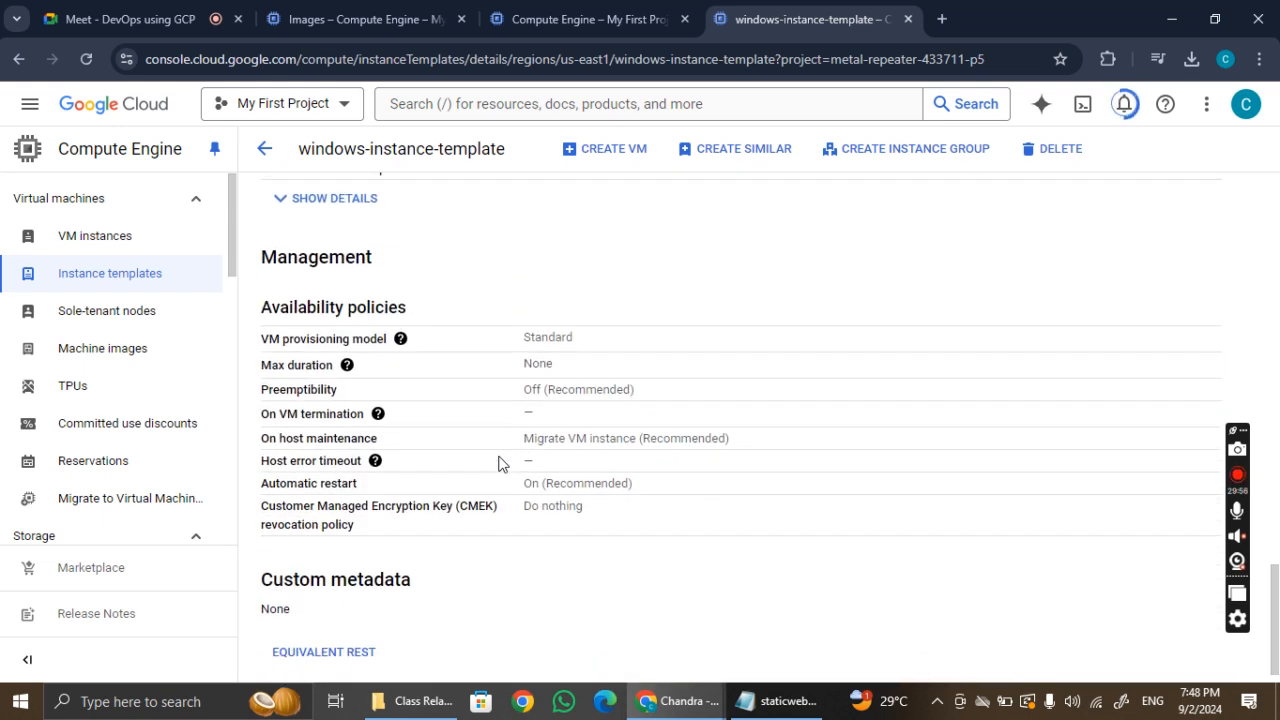
{"action": "scroll", "coordinate": [500, 464], "scroll_direction": "down", "scroll_amount": 1}
{"action": "scroll", "coordinate": [500, 464], "scroll_direction": "up", "scroll_amount": 10}
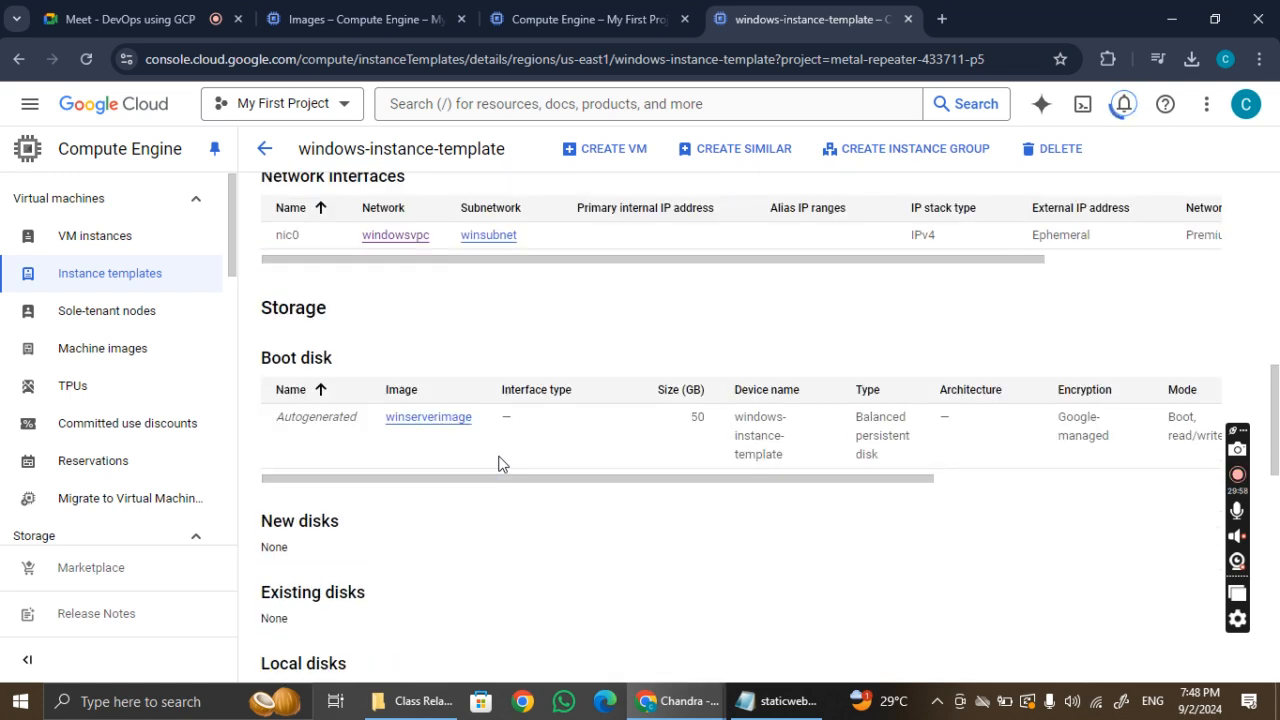
Recheck windows-instance-template from its basic information through networking, storage and identity settings to the availability policies and custom metadata.
{"action": "scroll", "coordinate": [500, 464], "scroll_direction": "up", "scroll_amount": 2}
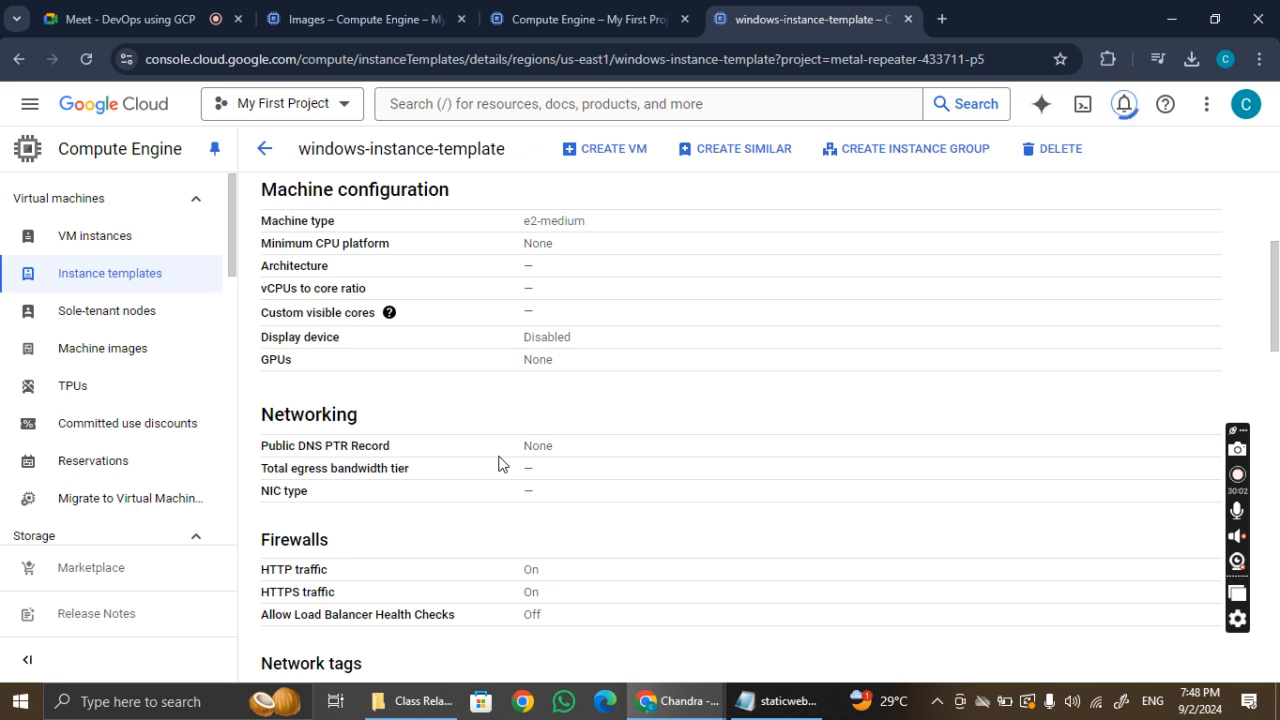
{"action": "scroll", "coordinate": [500, 464], "scroll_direction": "up", "scroll_amount": 3}
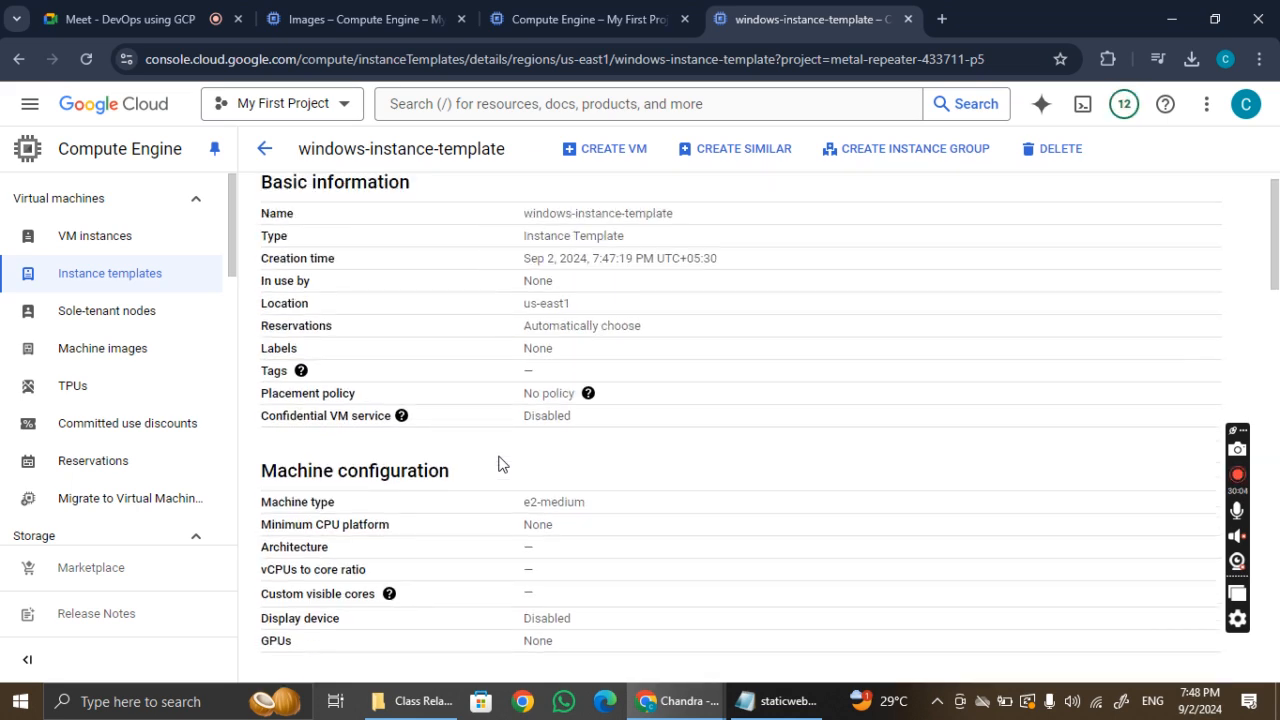
{"action": "scroll", "coordinate": [500, 464], "scroll_direction": "up", "scroll_amount": 1}
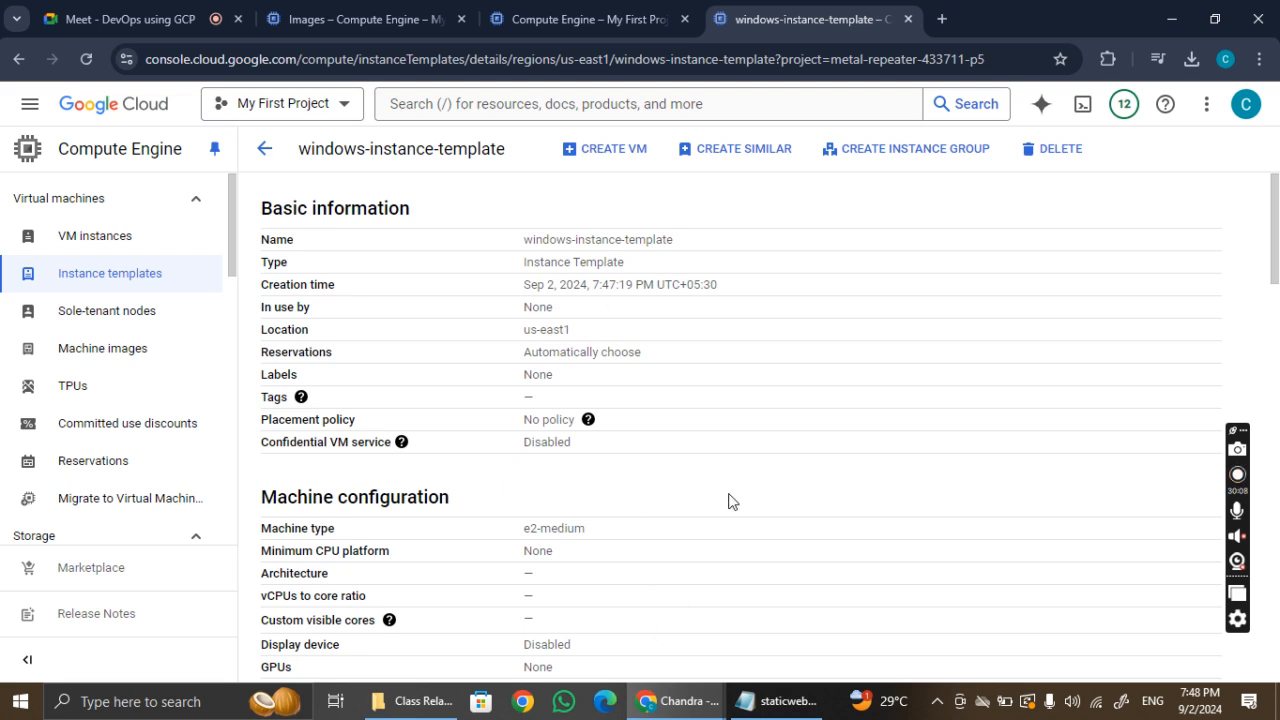
{"action": "scroll", "coordinate": [729, 501], "scroll_direction": "down", "scroll_amount": 3}
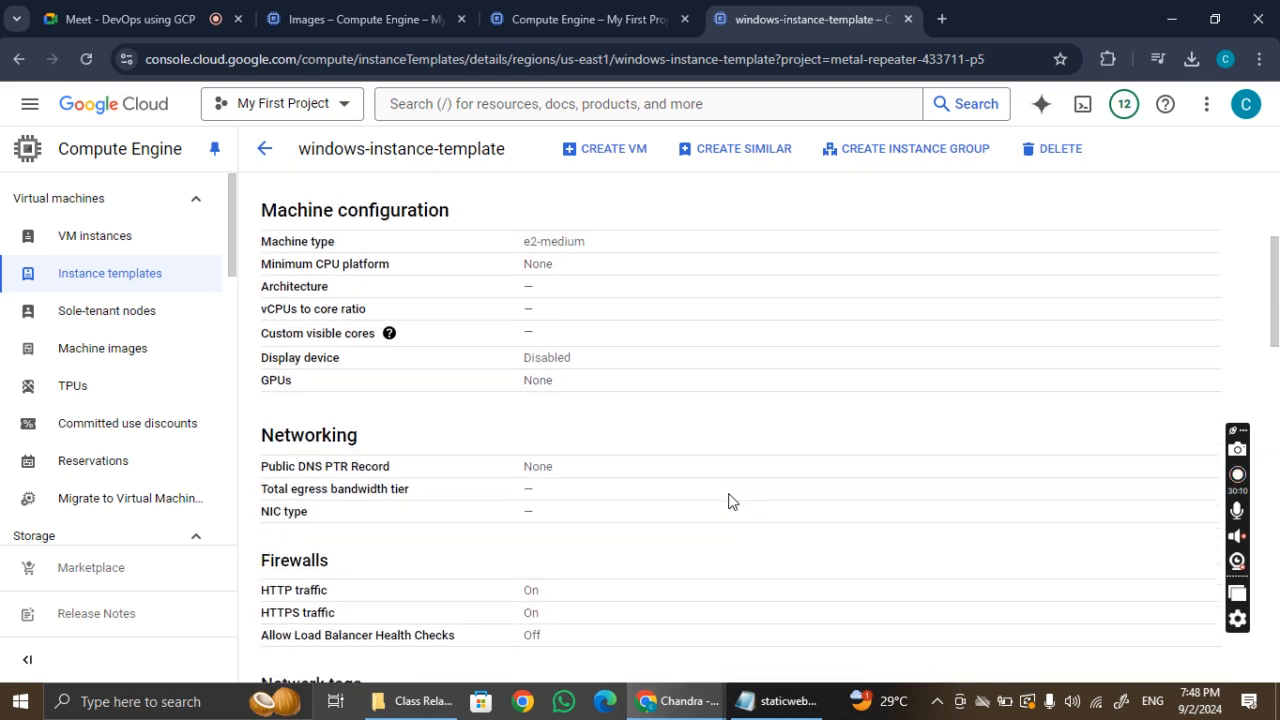
{"action": "scroll", "coordinate": [729, 501], "scroll_direction": "down", "scroll_amount": 4}
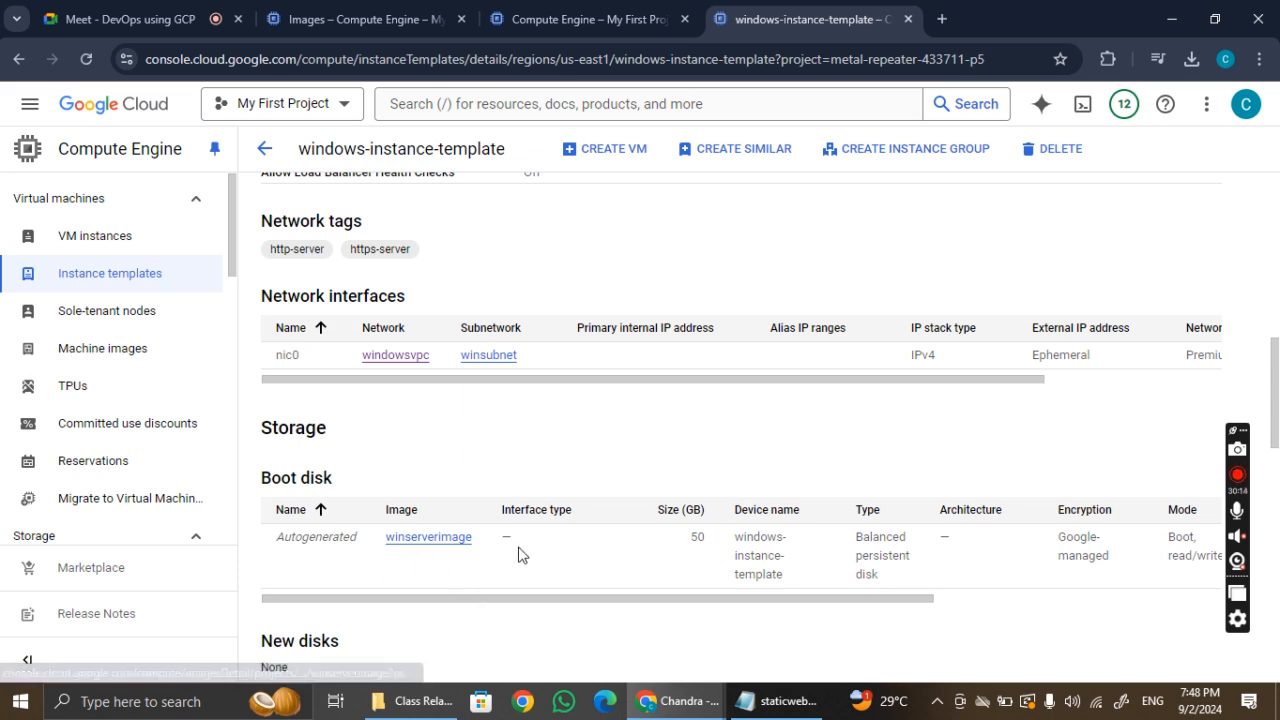
{"action": "scroll", "coordinate": [519, 553], "scroll_direction": "down", "scroll_amount": 5}
{"action": "scroll", "coordinate": [516, 540], "scroll_direction": "down", "scroll_amount": 4}
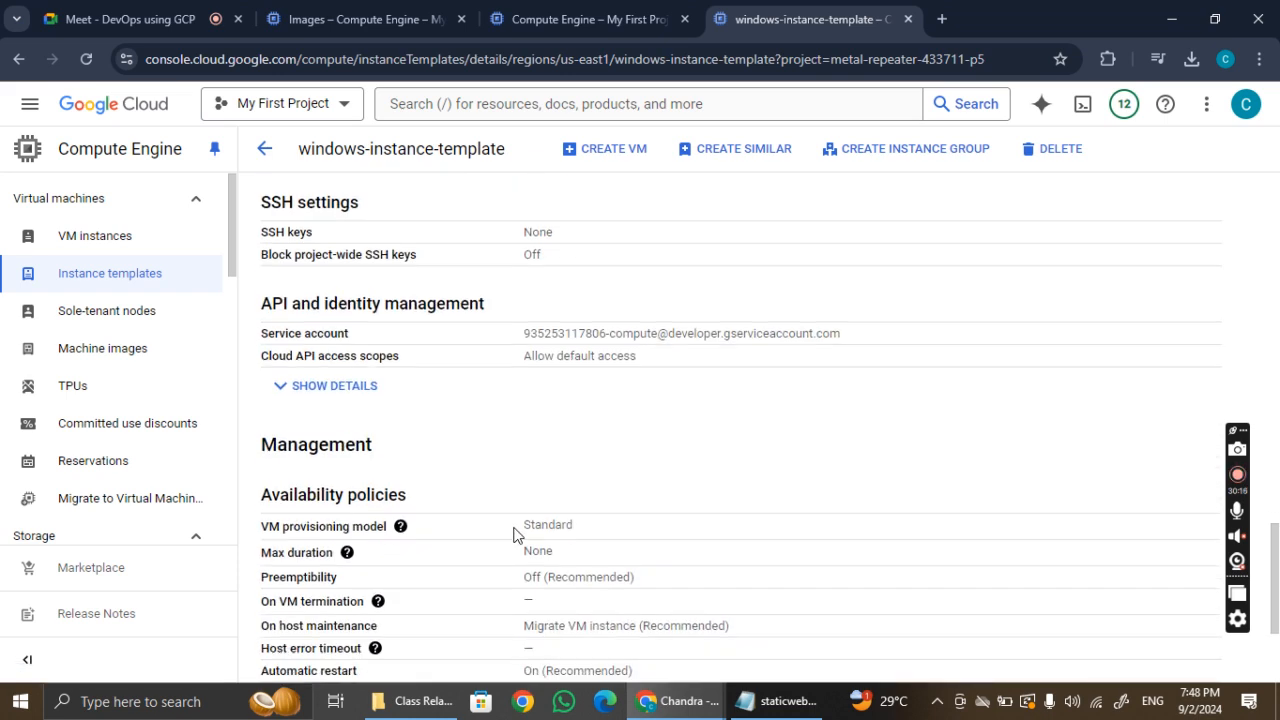
{"action": "scroll", "coordinate": [512, 463], "scroll_direction": "down", "scroll_amount": 2}
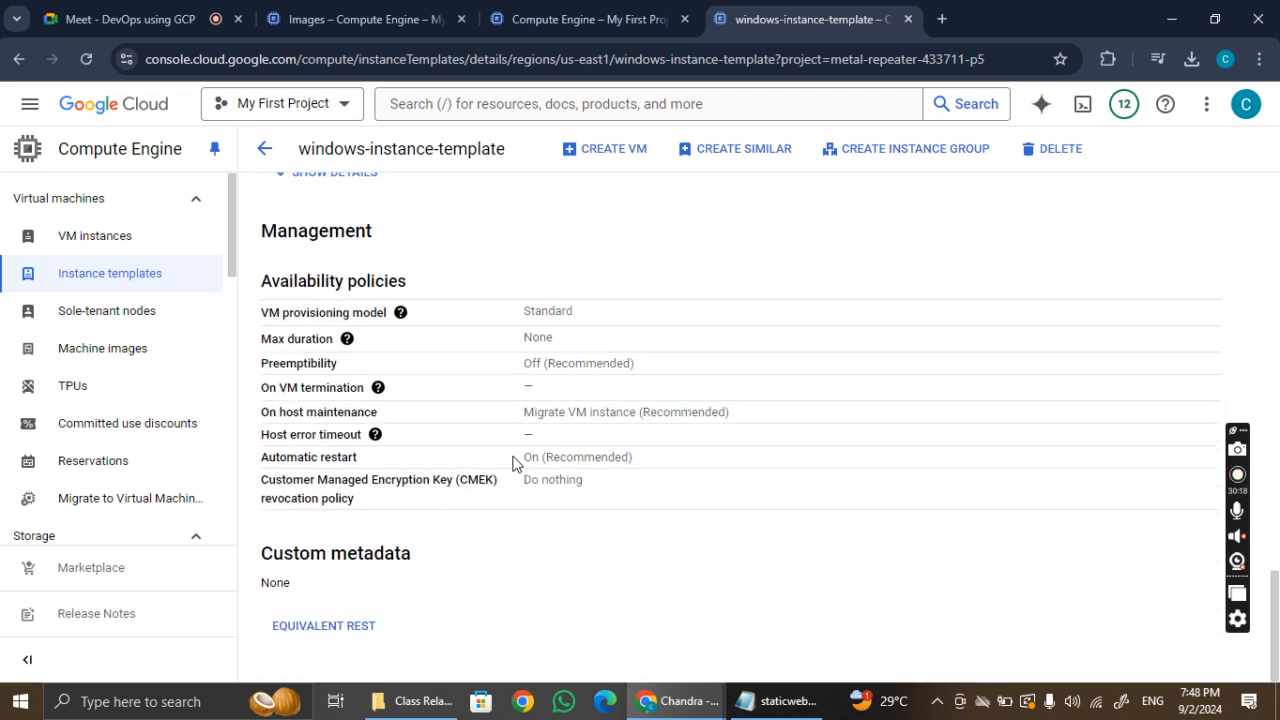
Reload windowsinstancegroup's overview and the Compute Engine images list, and check the group's instance status and health.
{"action": "left_click", "coordinate": [514, 15]}
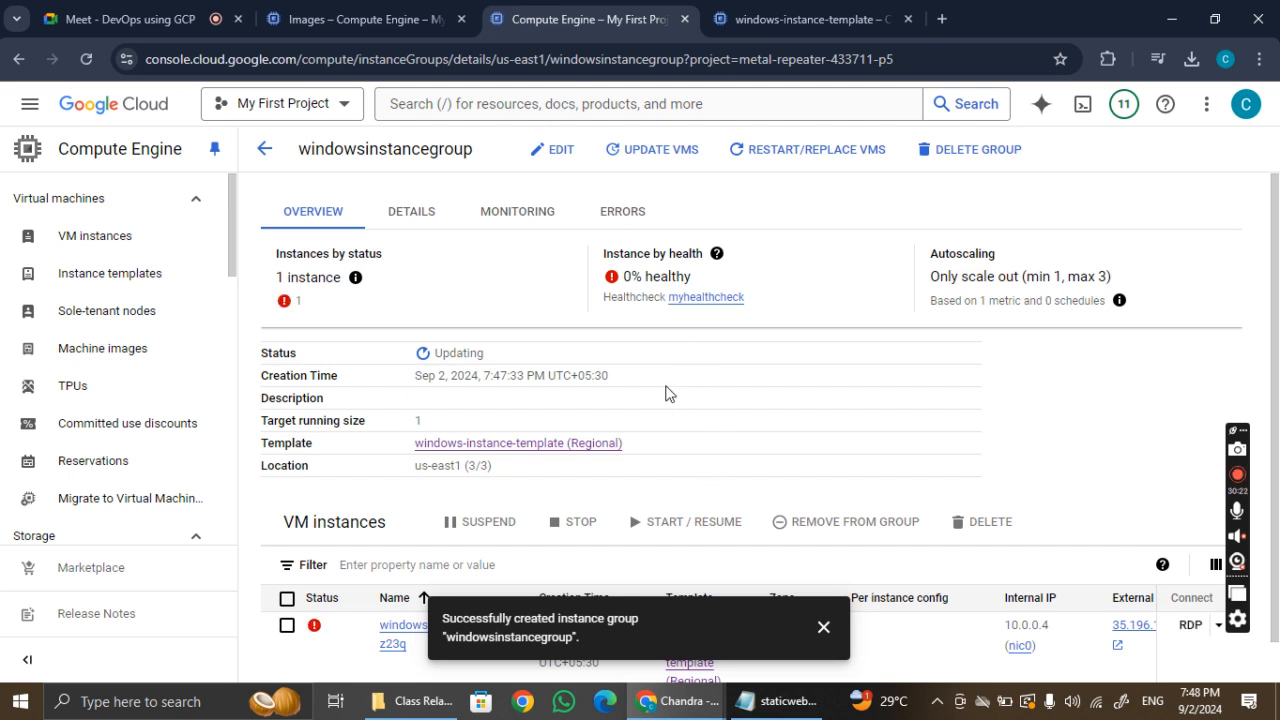
{"action": "left_click", "coordinate": [86, 59]}
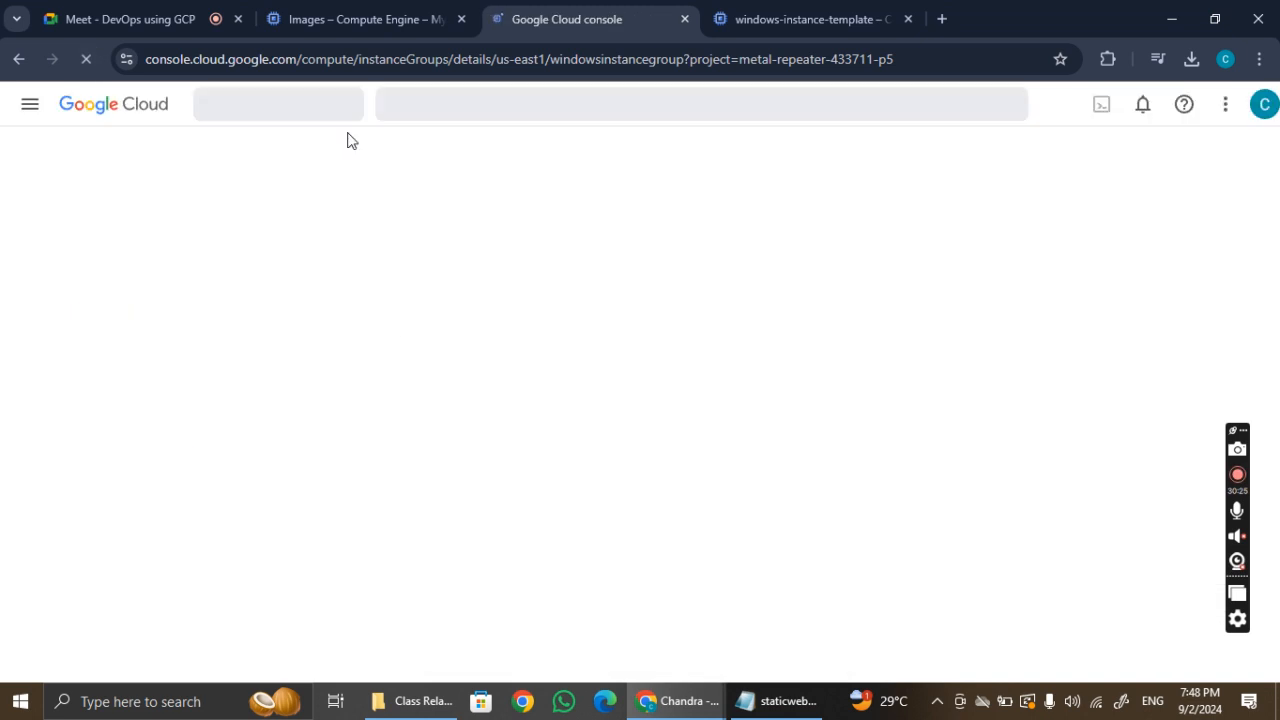
{"action": "left_click", "coordinate": [390, 12]}
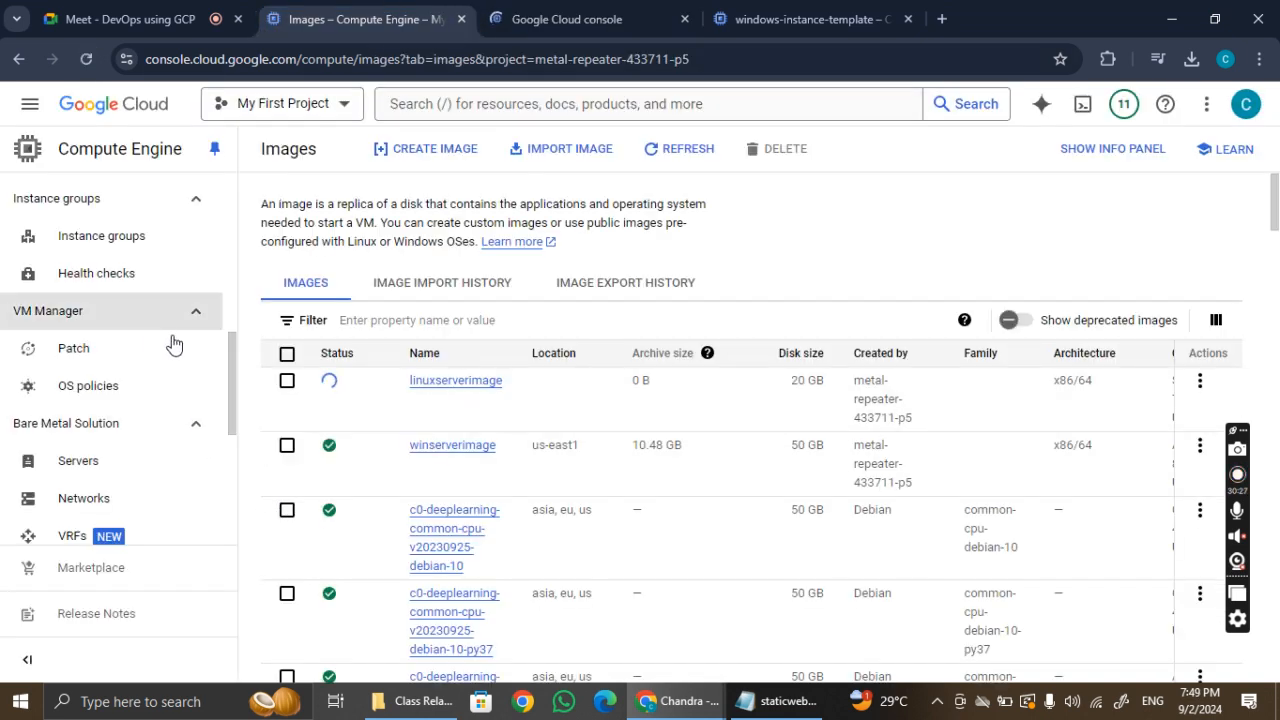
{"action": "left_click_drag", "start_coordinate": [232, 418], "coordinate": [232, 384]}
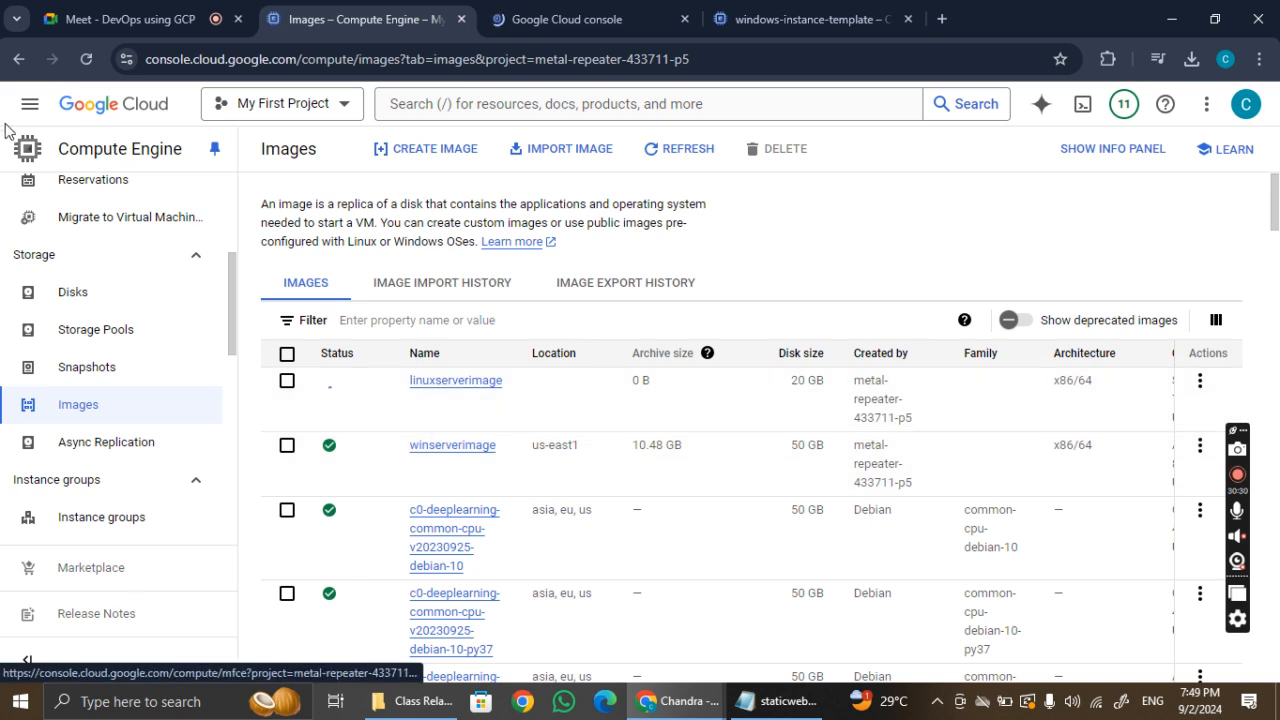
{"action": "left_click", "coordinate": [87, 61]}
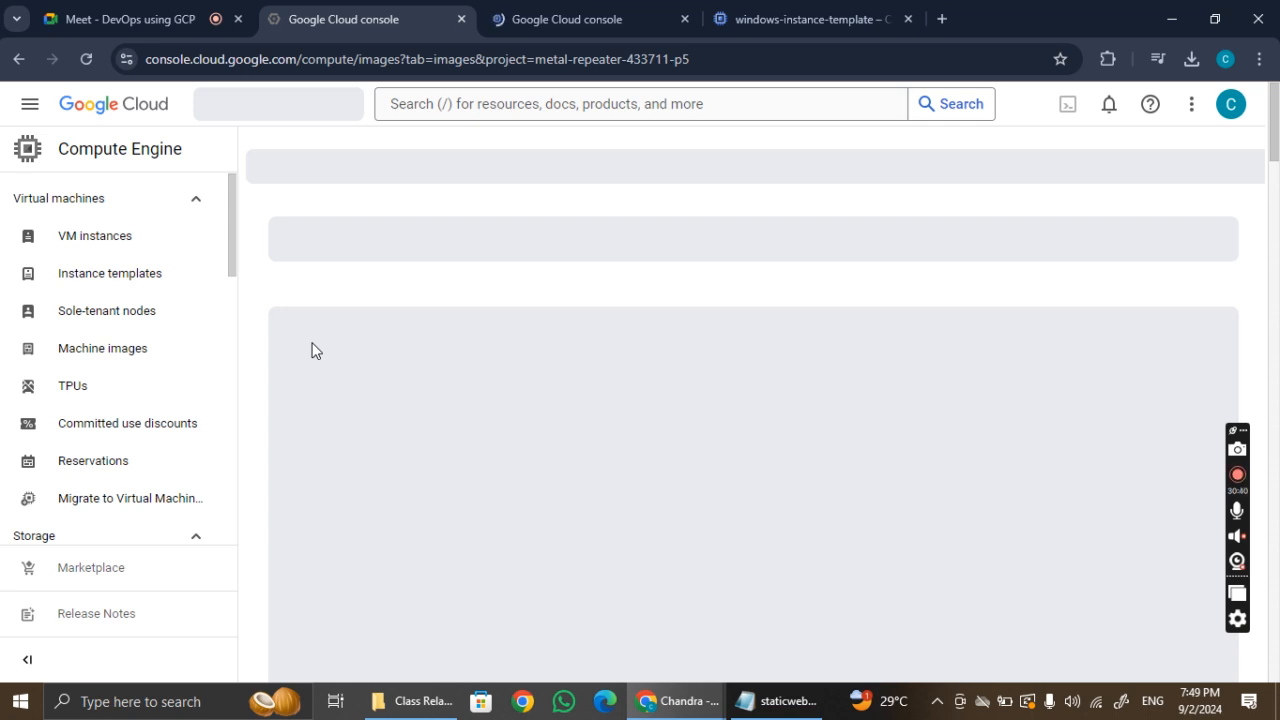
{"action": "left_click", "coordinate": [548, 17]}
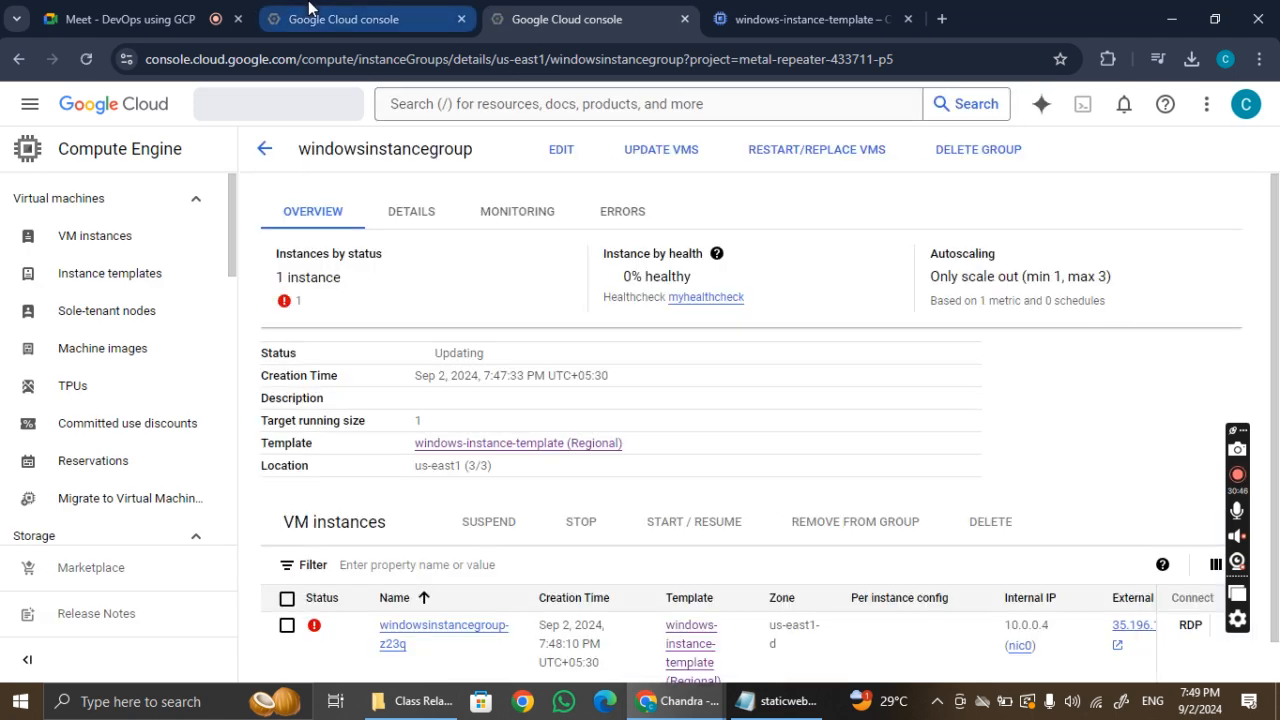
Open the VM instances list in place of the images list, and reload both it and windowsinstancegroup's overview.
{"action": "left_click", "coordinate": [310, 12]}
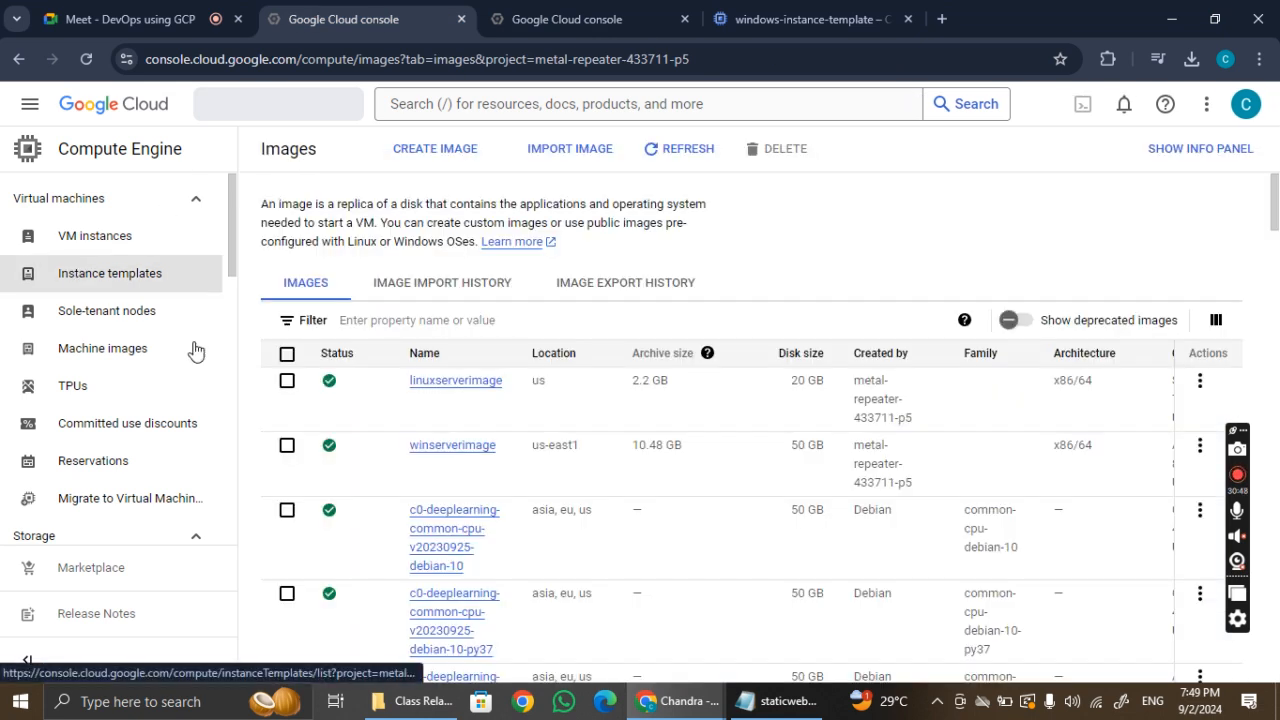
{"action": "left_click", "coordinate": [125, 240]}
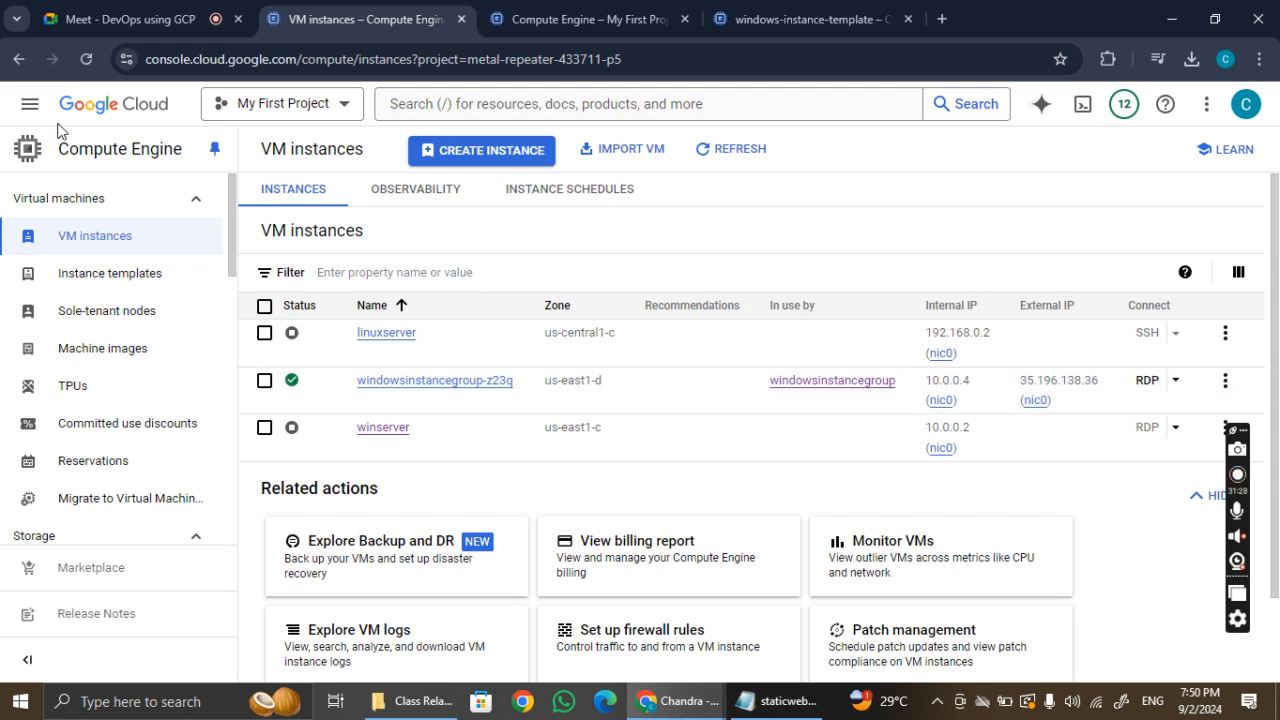
{"action": "left_click", "coordinate": [98, 48]}
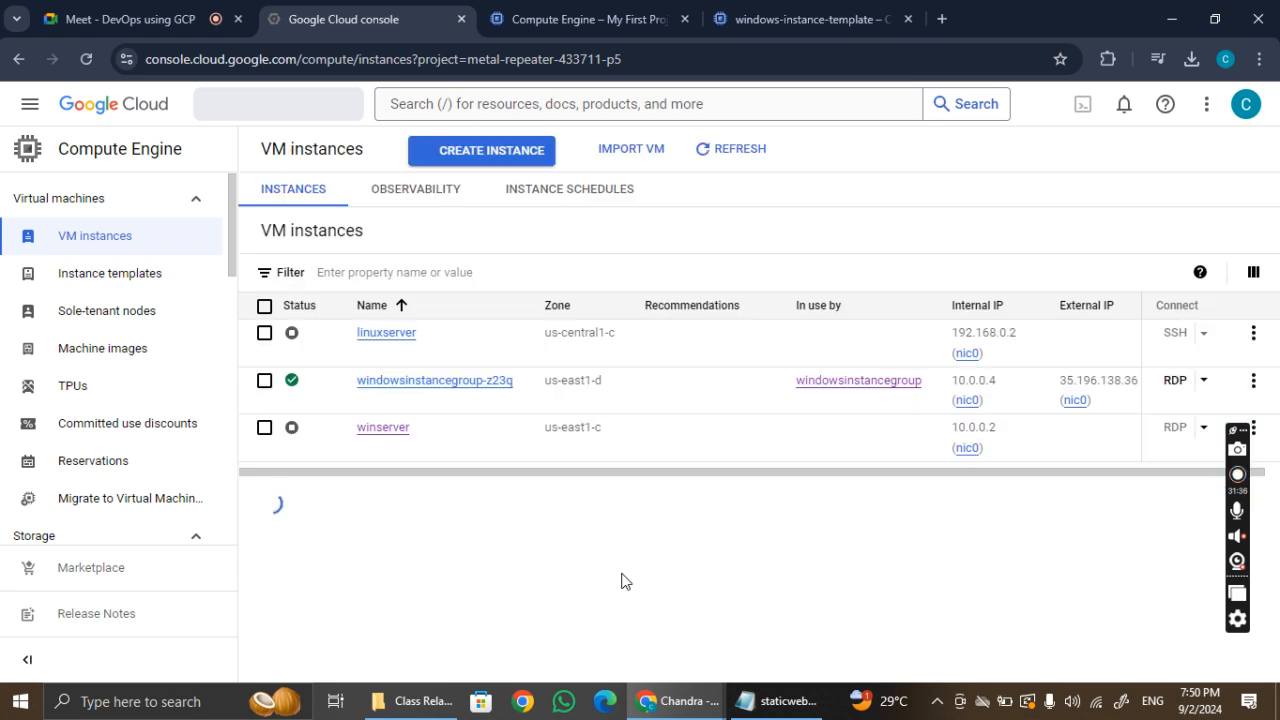
{"action": "left_click", "coordinate": [585, 12]}
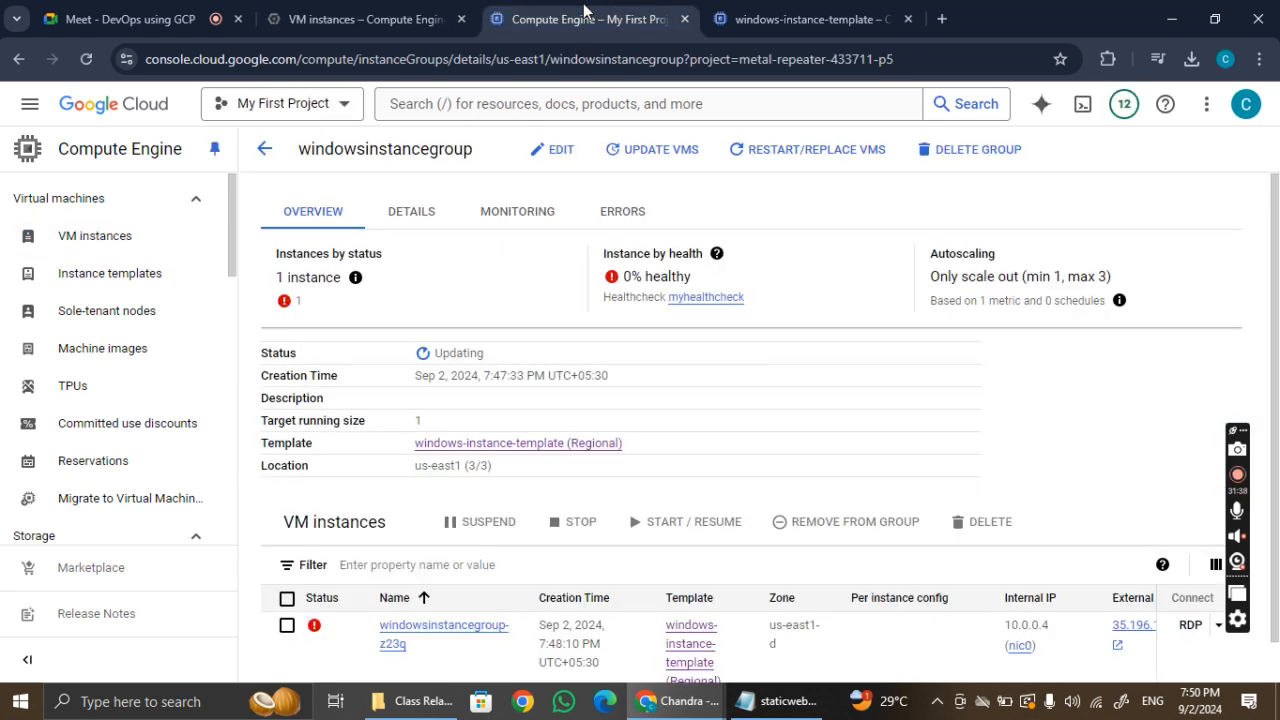
{"action": "left_click", "coordinate": [87, 59]}
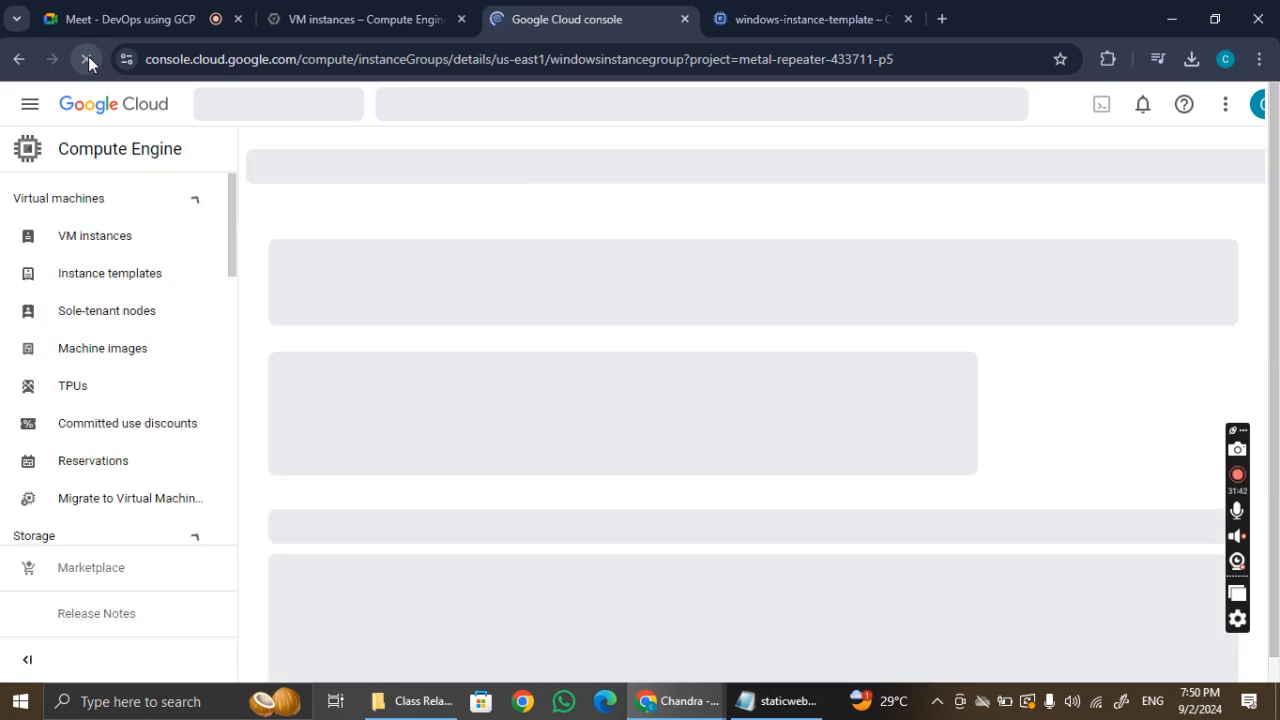
Copy windowsinstancegroup-z23q's external IP from the VM instances list, load 35.196.138.36 in Microsoft Edge to test the website, and close Edge.
{"action": "left_click", "coordinate": [360, 19]}
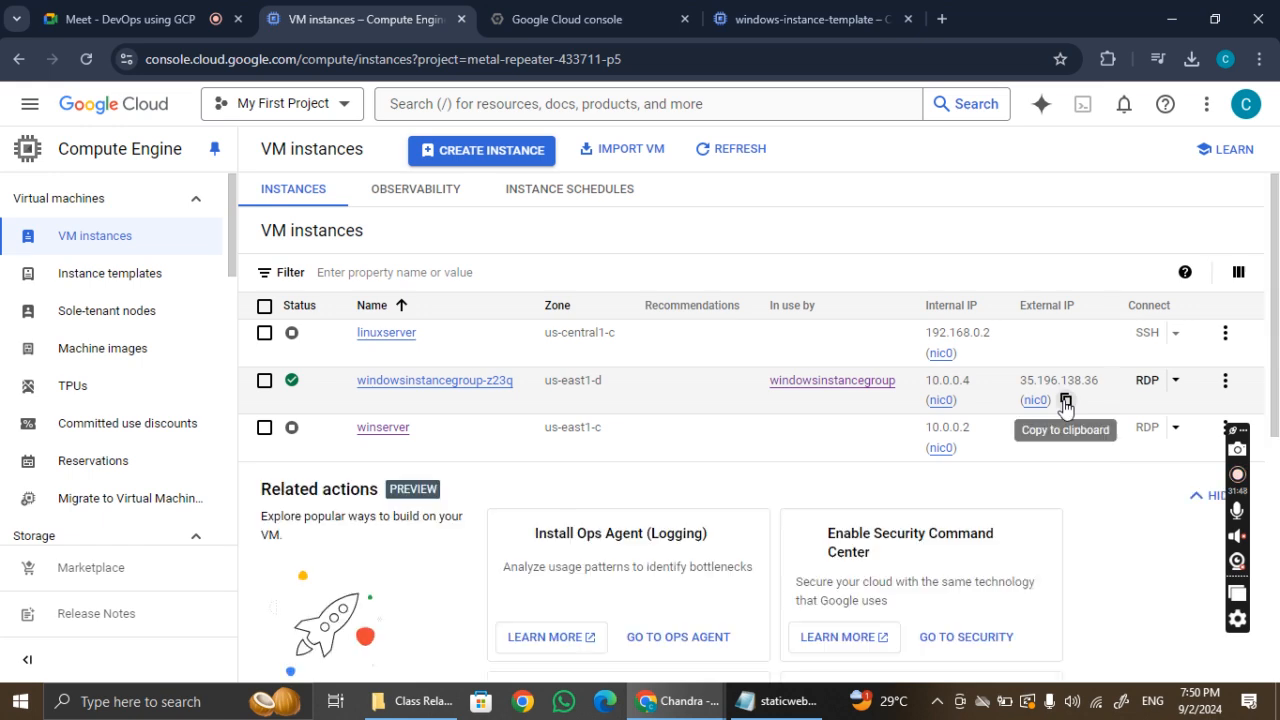
{"action": "left_click", "coordinate": [1065, 400]}
{"action": "left_click", "coordinate": [604, 701]}
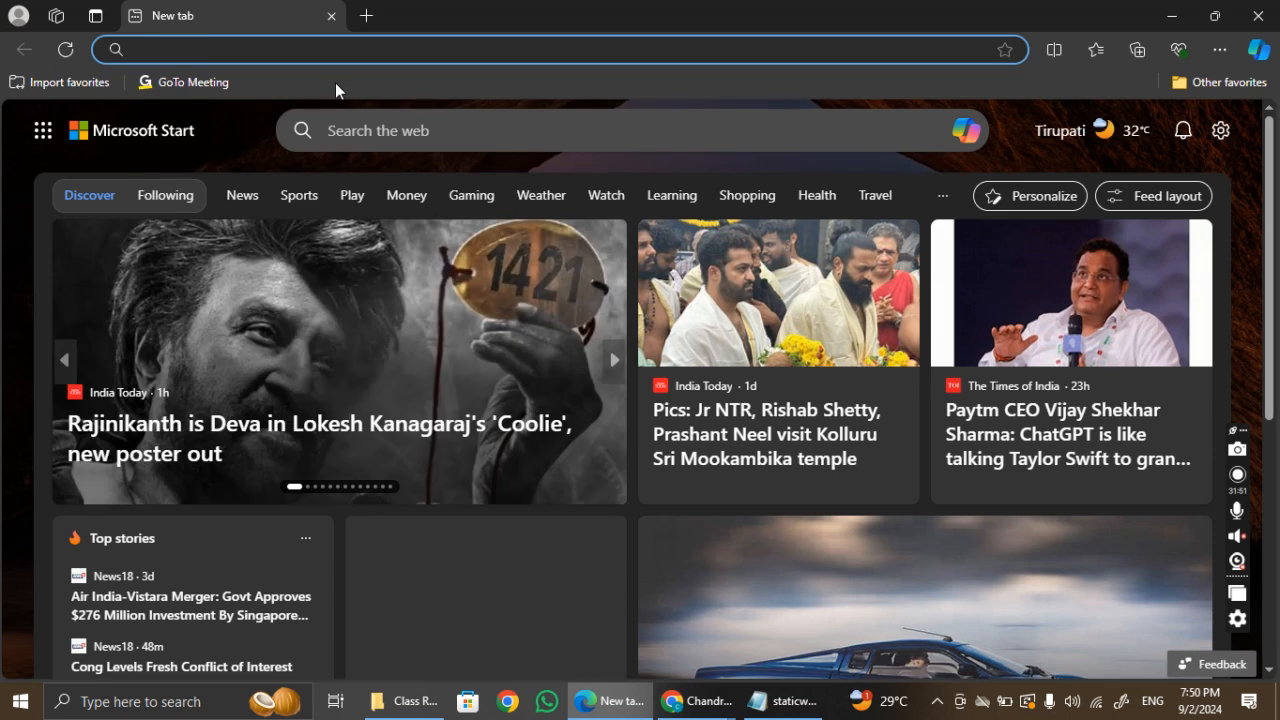
{"action": "key", "text": "ctrl+v"}
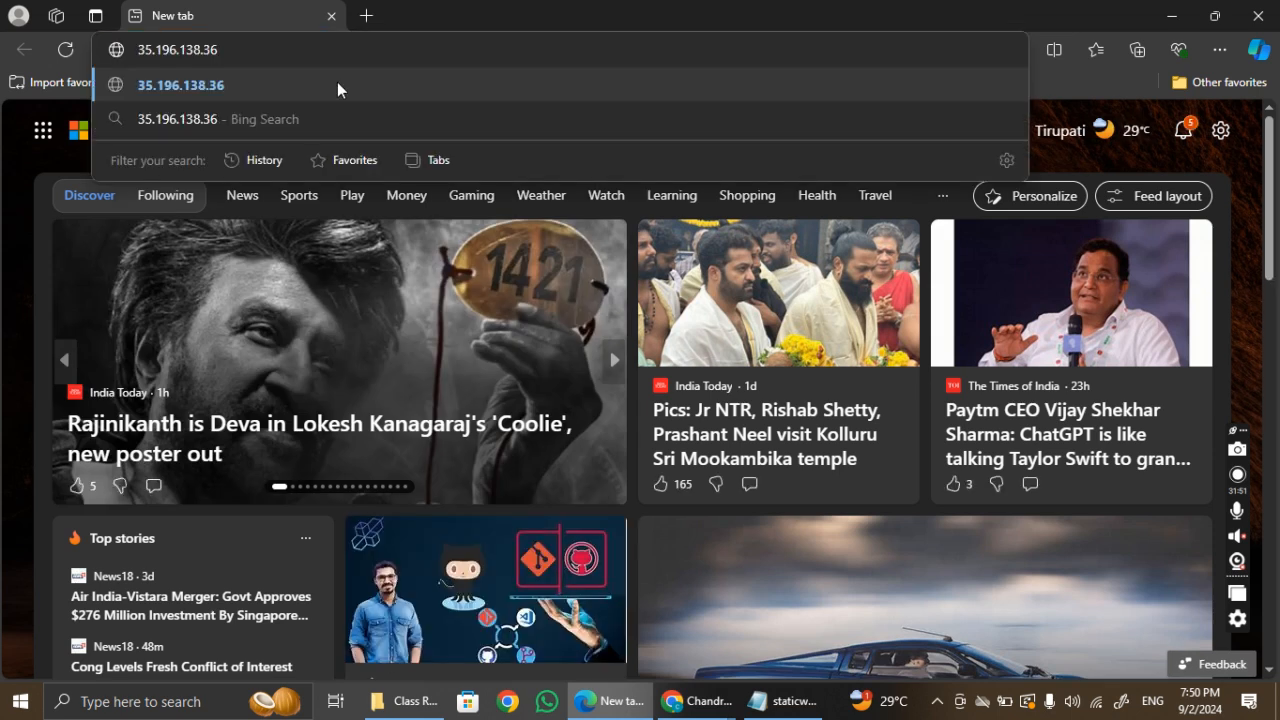
{"action": "key", "text": "Return"}
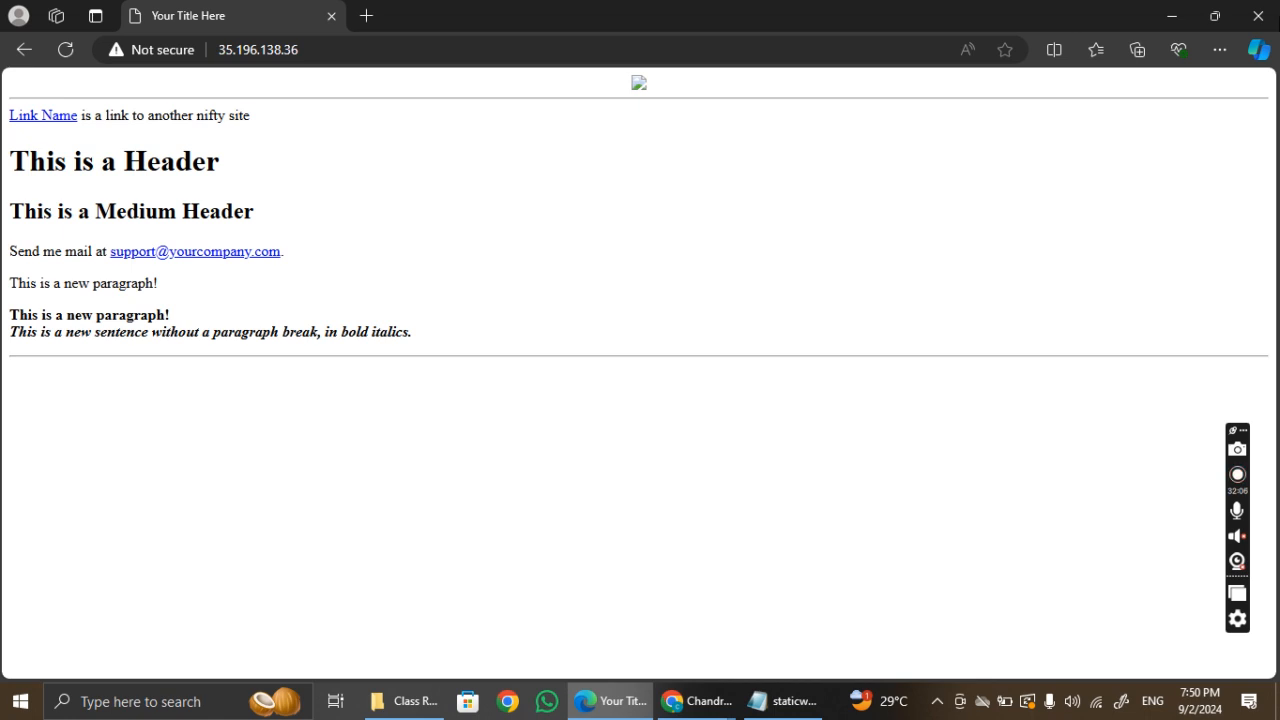
{"action": "left_click", "coordinate": [1258, 15]}
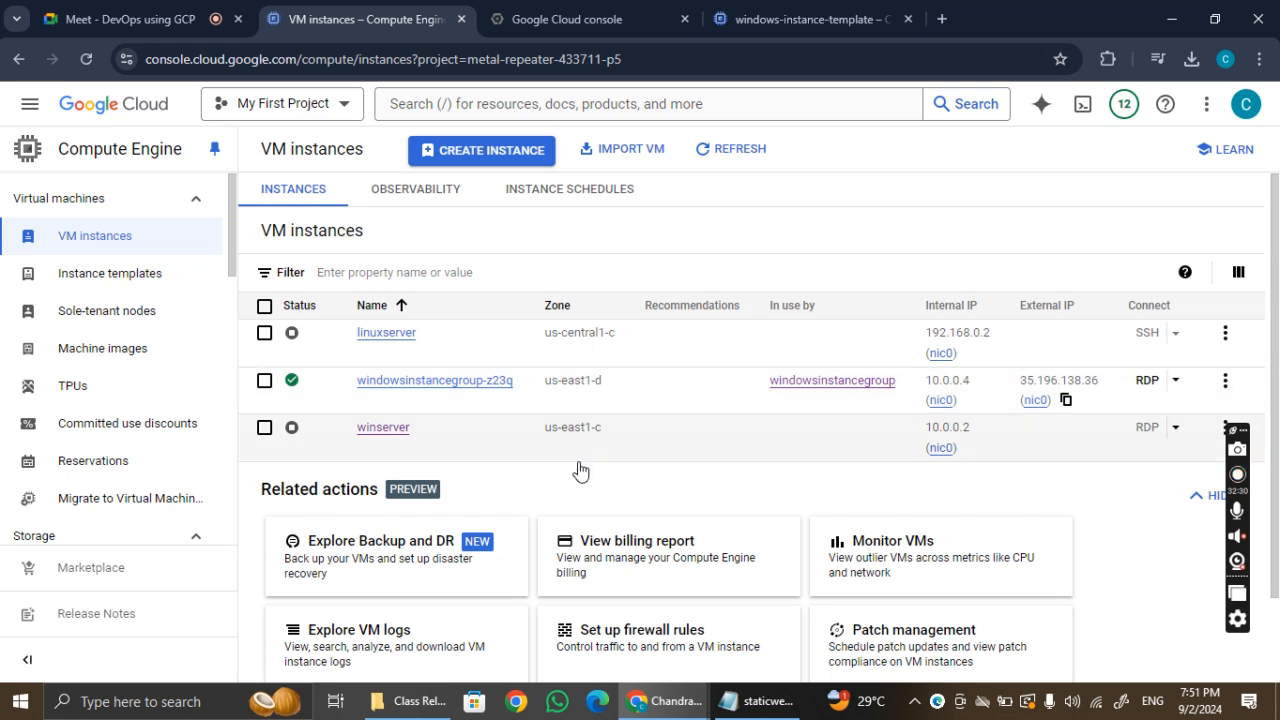
Reload windowsinstancegroup's overview and repeatedly refresh the VM instances list to monitor the group's scale-out.
{"action": "left_click", "coordinate": [555, 19]}
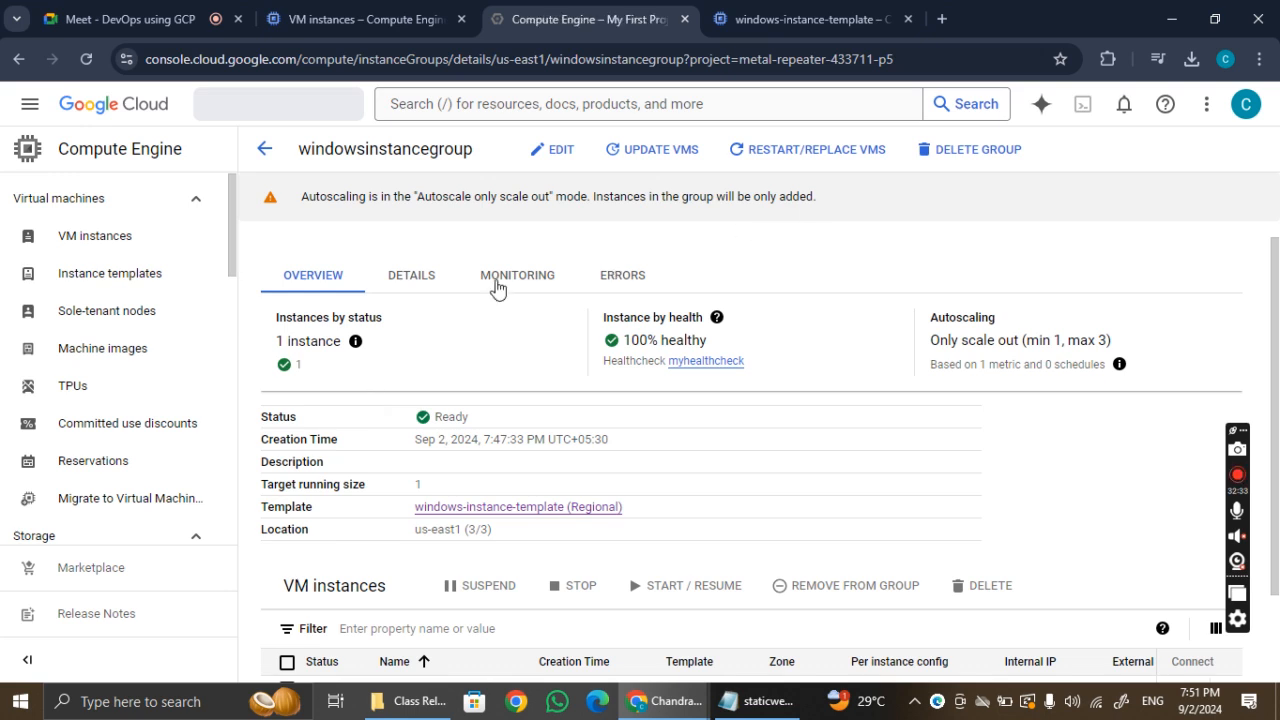
{"action": "left_click", "coordinate": [86, 59]}
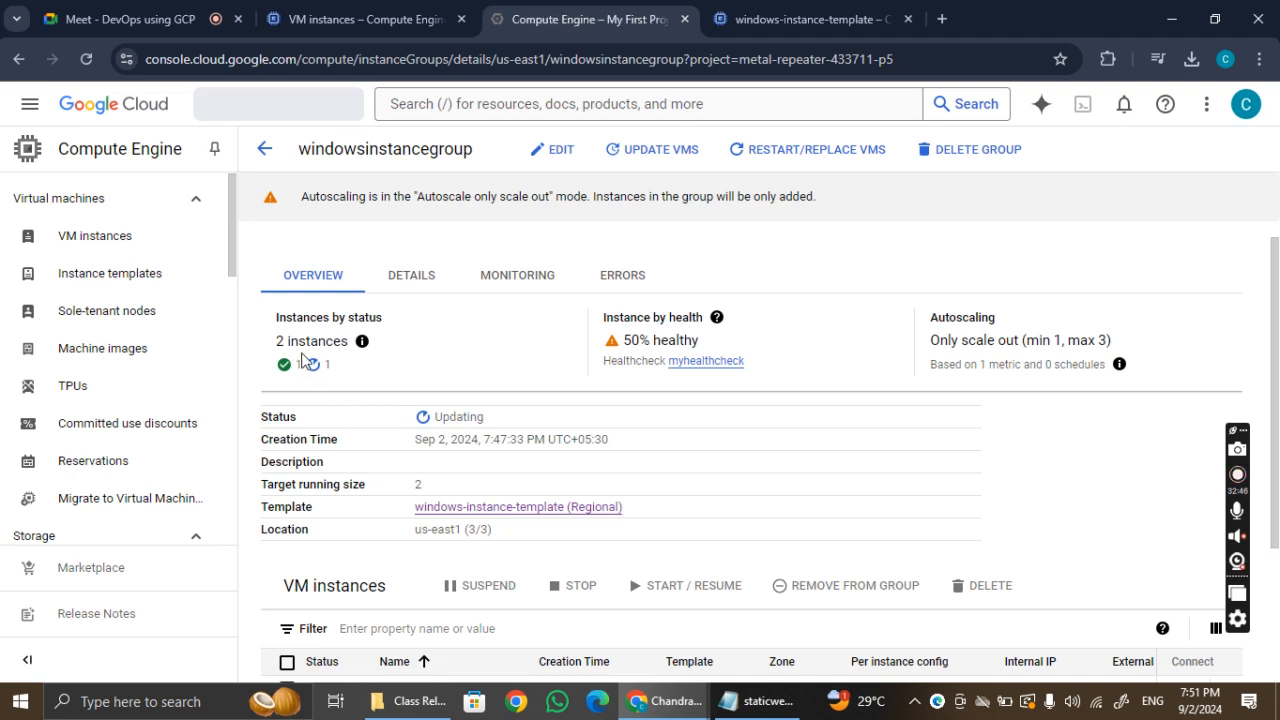
{"action": "left_click", "coordinate": [310, 19]}
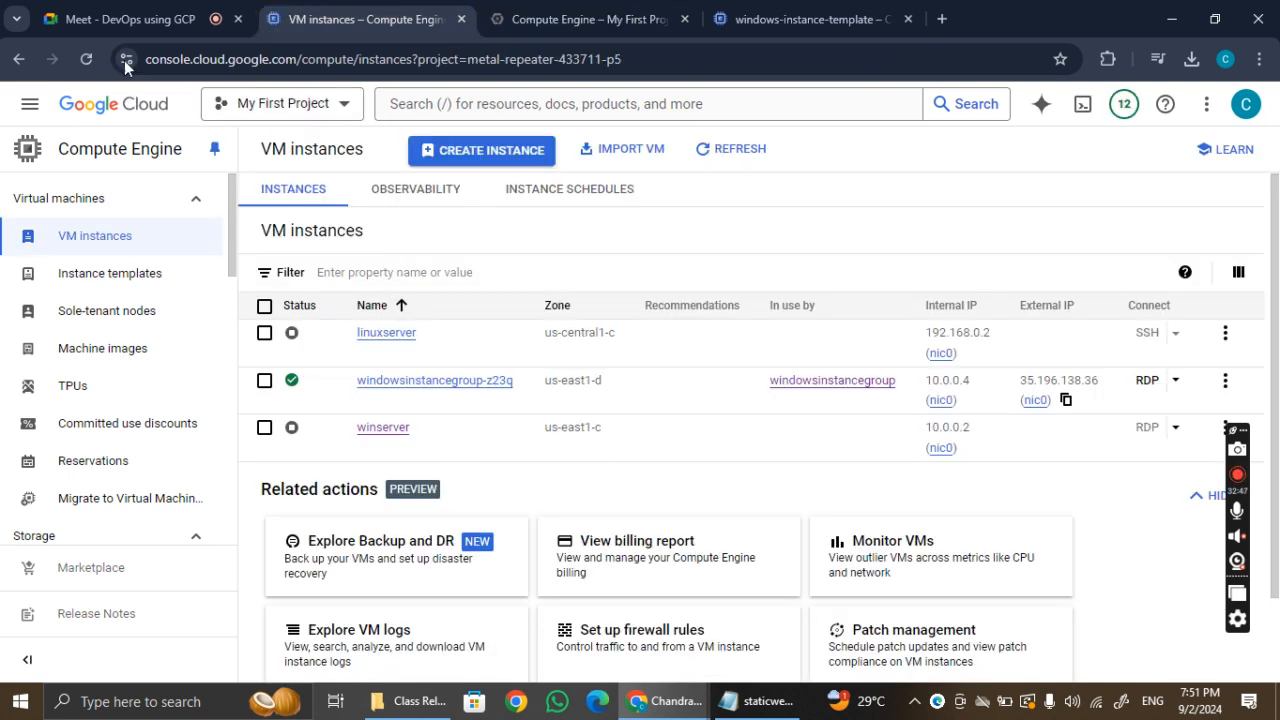
{"action": "left_click", "coordinate": [87, 61]}
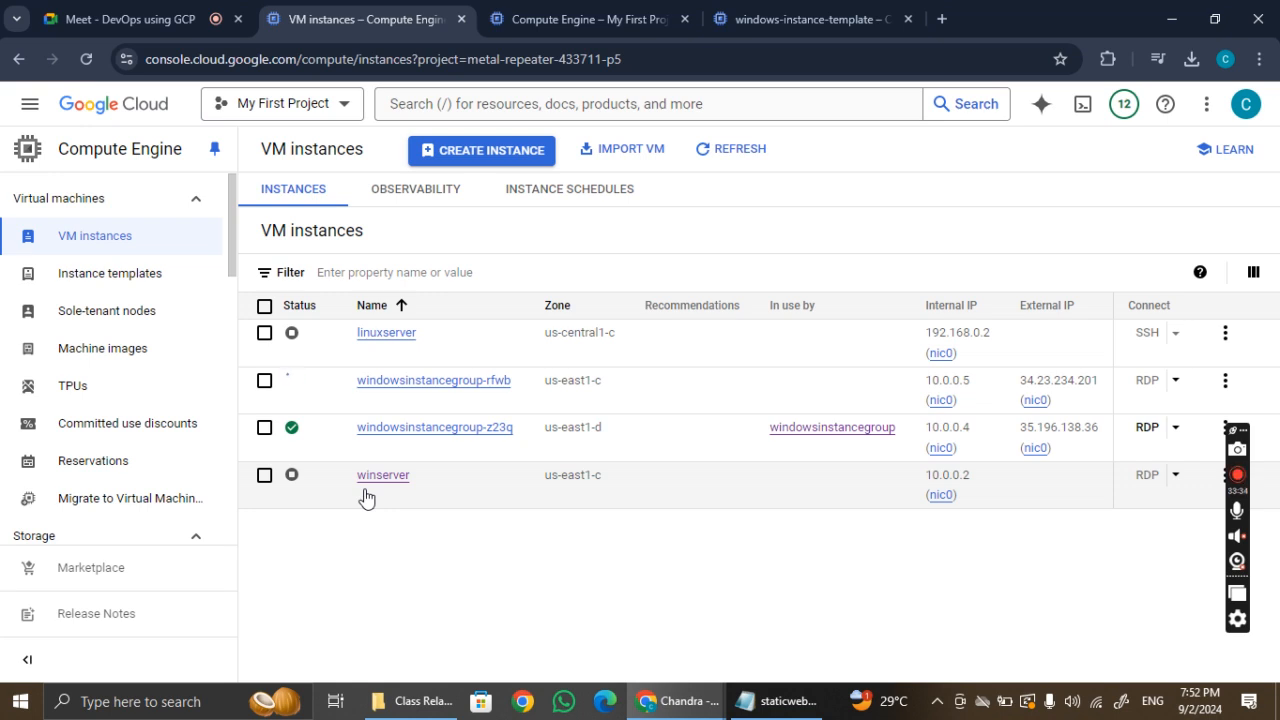
{"action": "left_click", "coordinate": [85, 59]}
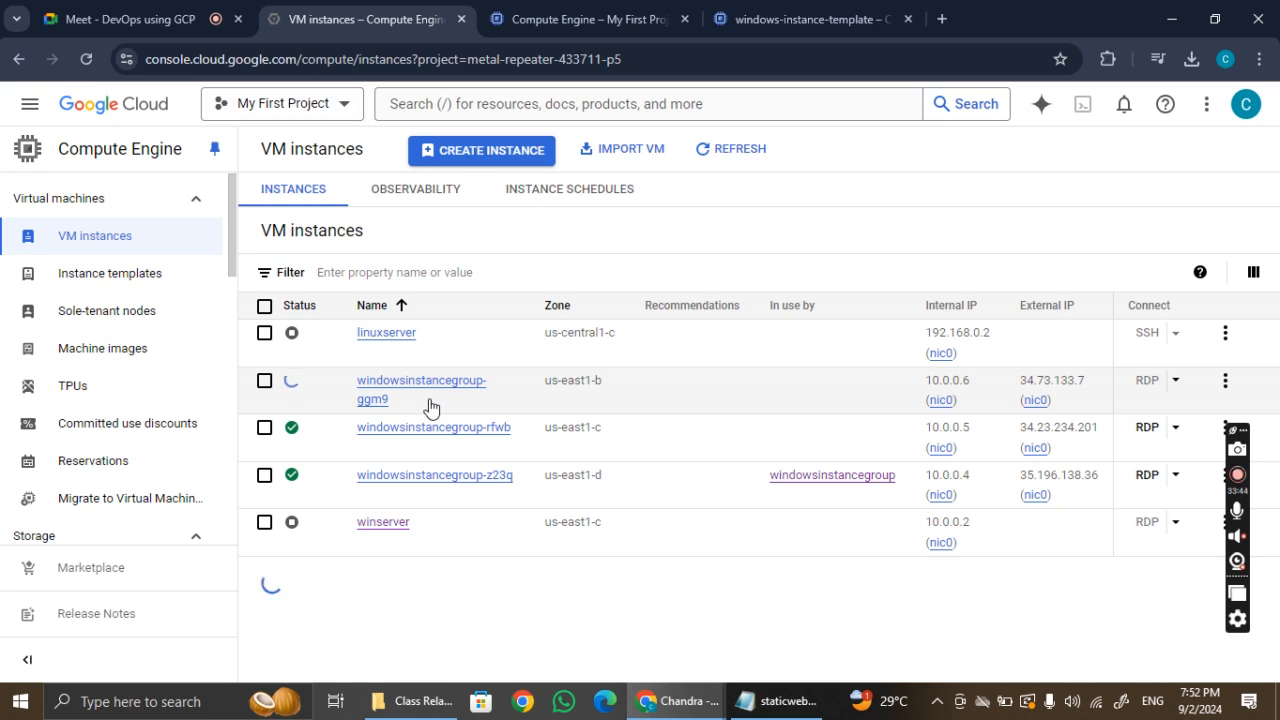
{"action": "left_click", "coordinate": [92, 62]}
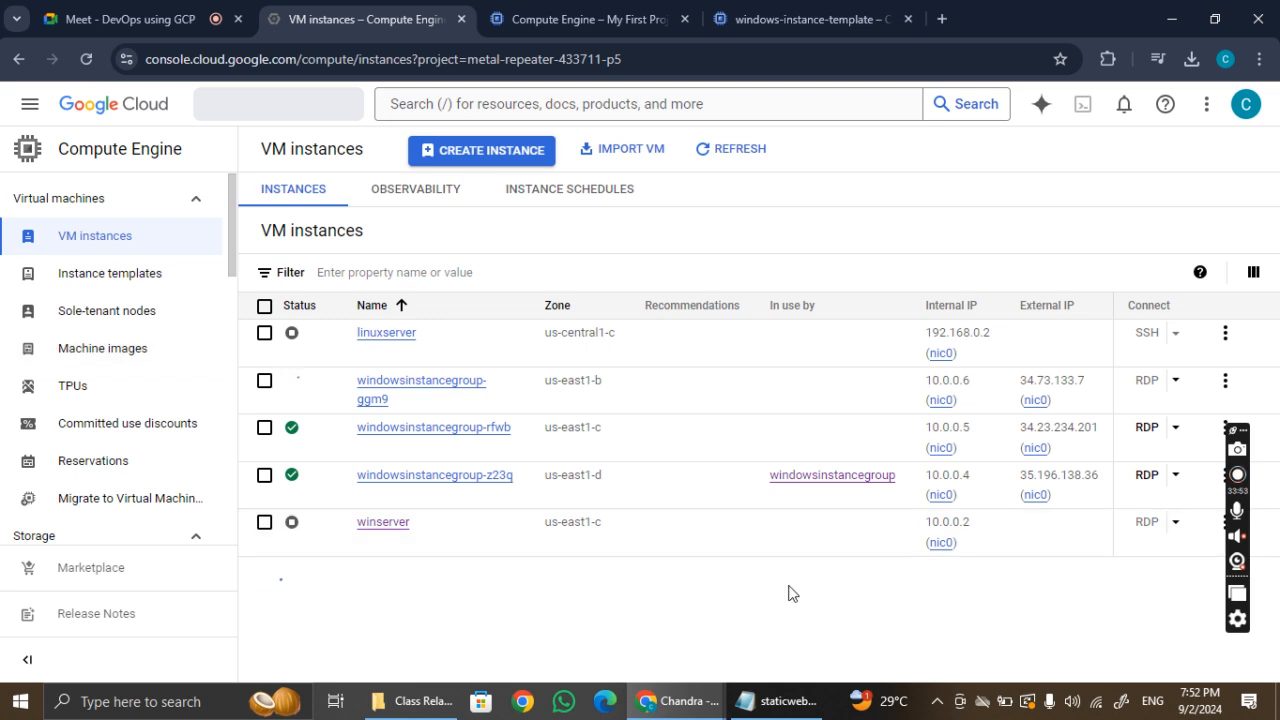
Copy windowsinstancegroup-rfwb's external IP, test the website at 34.23.234.201 in Microsoft Edge, close Edge, and deselect the instance.
{"action": "left_click", "coordinate": [1065, 432]}
{"action": "left_click", "coordinate": [1065, 449]}
{"action": "left_click", "coordinate": [605, 701]}
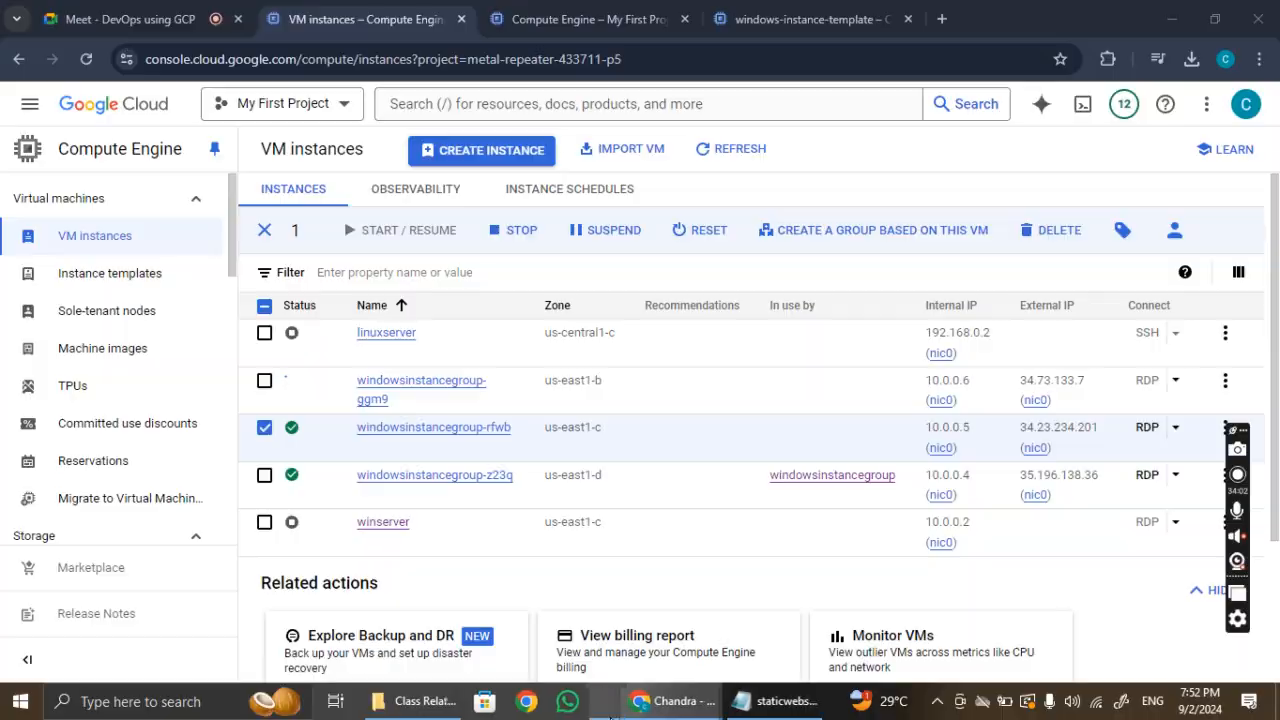
{"action": "right_click", "coordinate": [280, 57]}
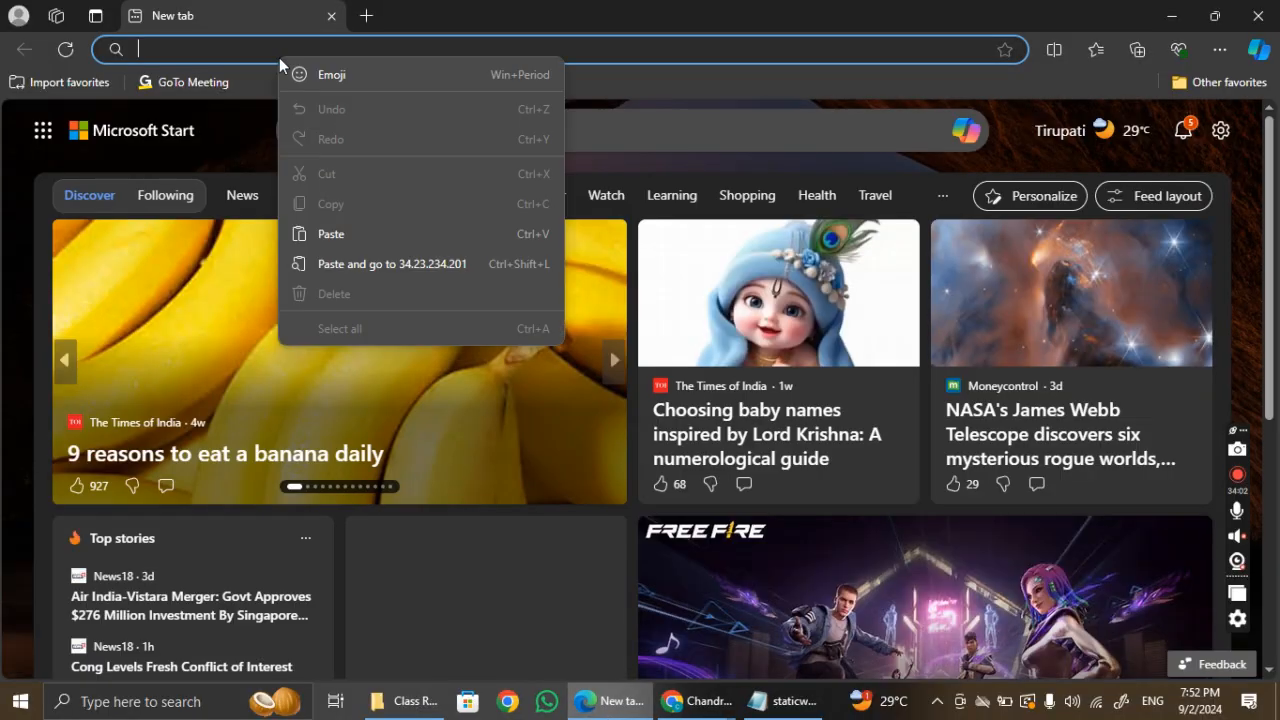
{"action": "left_click", "coordinate": [370, 264]}
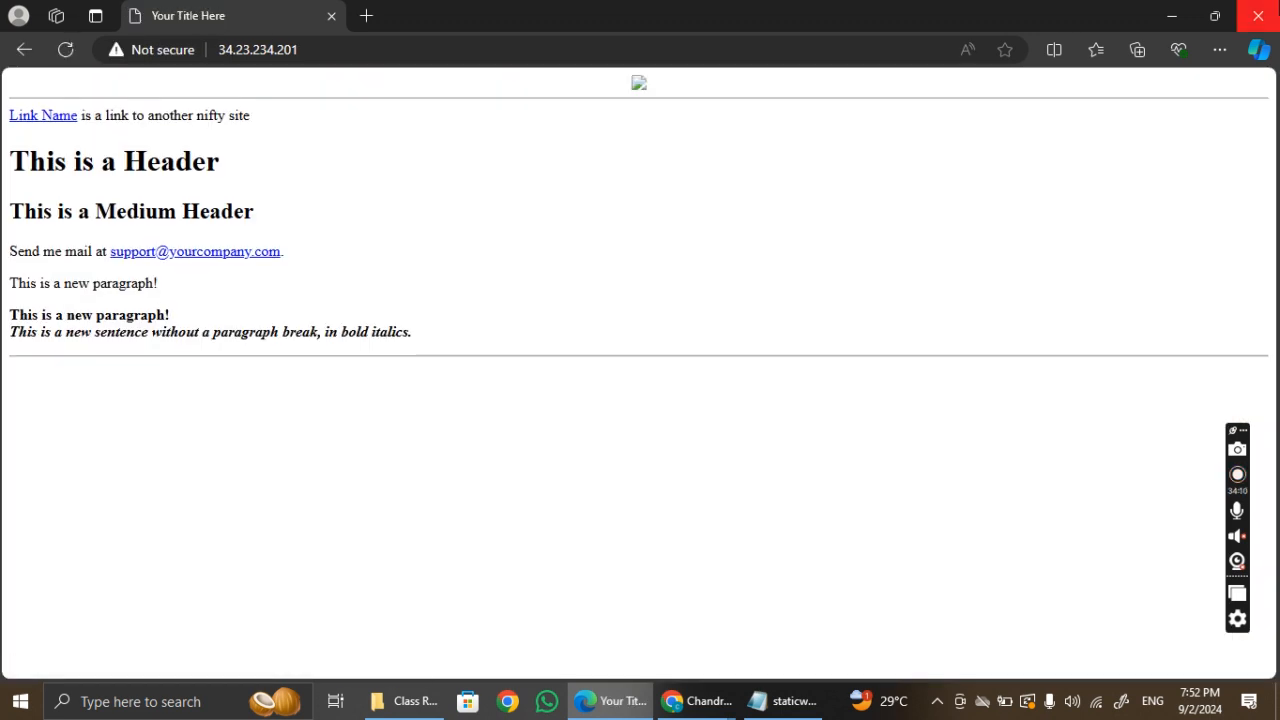
{"action": "left_click", "coordinate": [1257, 15]}
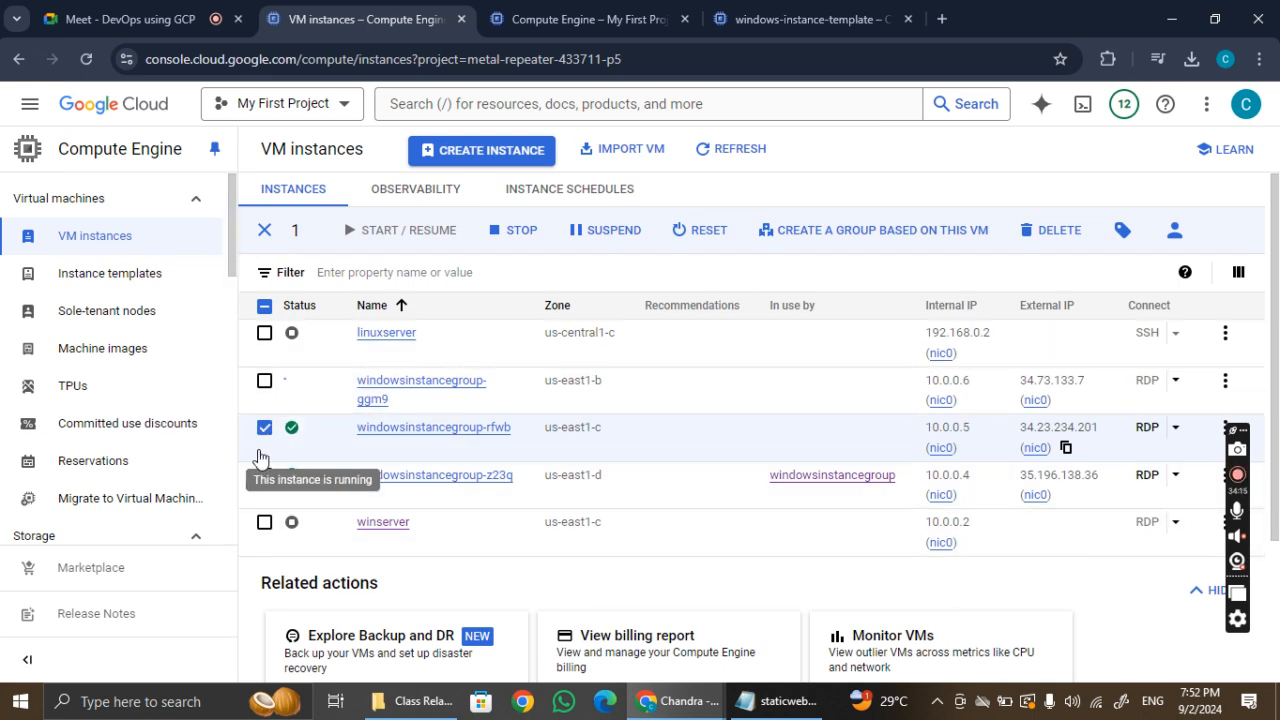
{"action": "left_click", "coordinate": [264, 430]}
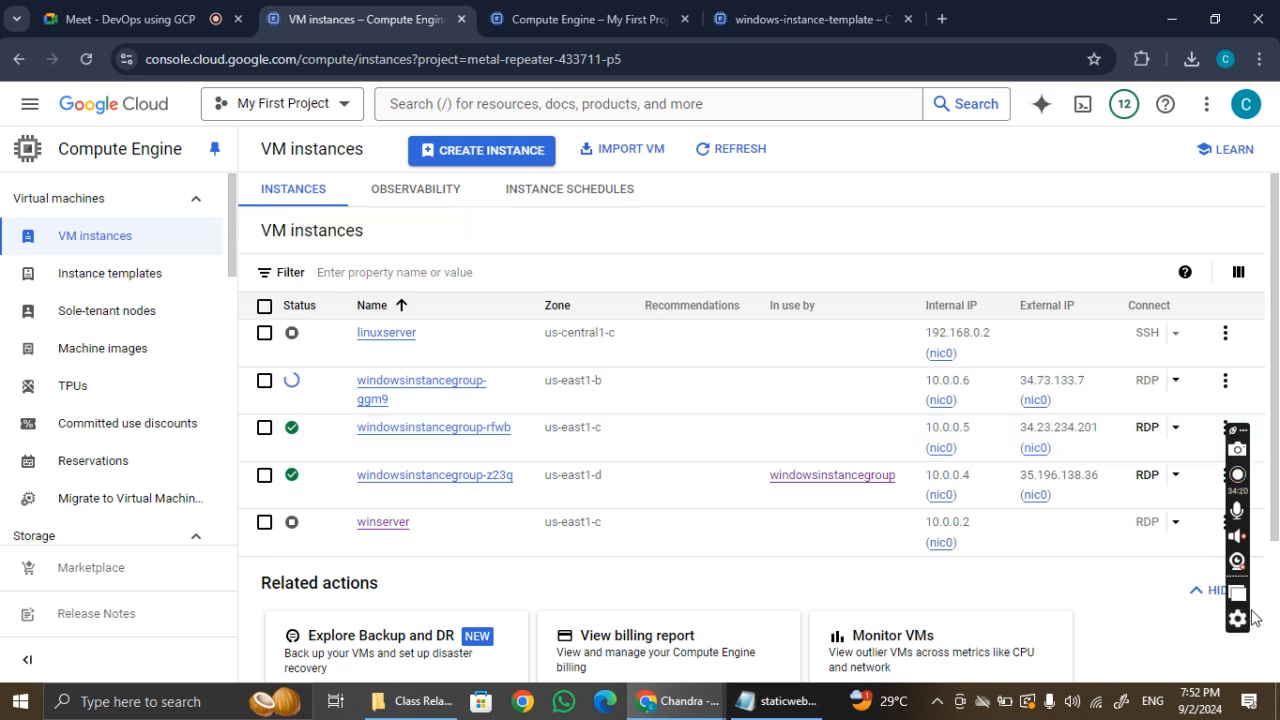
{"action": "left_click_drag", "start_coordinate": [1240, 617], "coordinate": [1060, 598]}
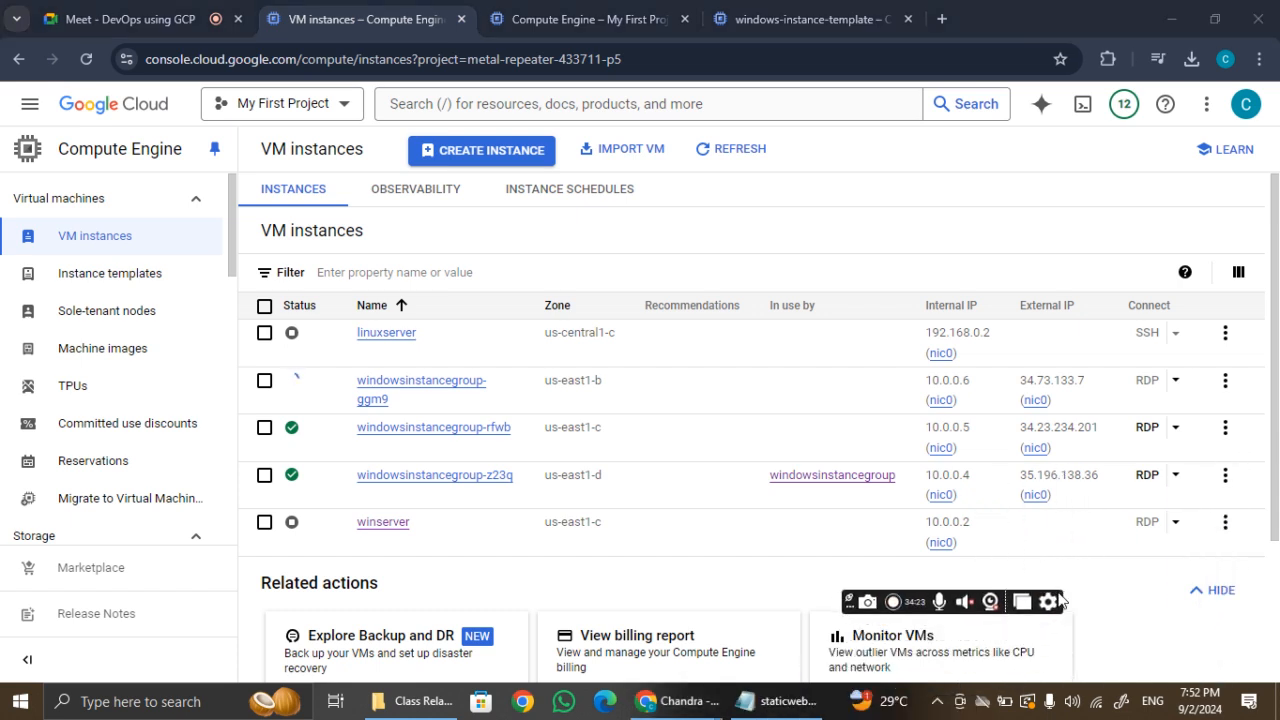
Examine the available actions for the windowsinstancegroup VMs and winserver, reloading the VM instances list before rechecking windowsinstancegroup-rfwb.
{"action": "left_click", "coordinate": [1227, 478]}
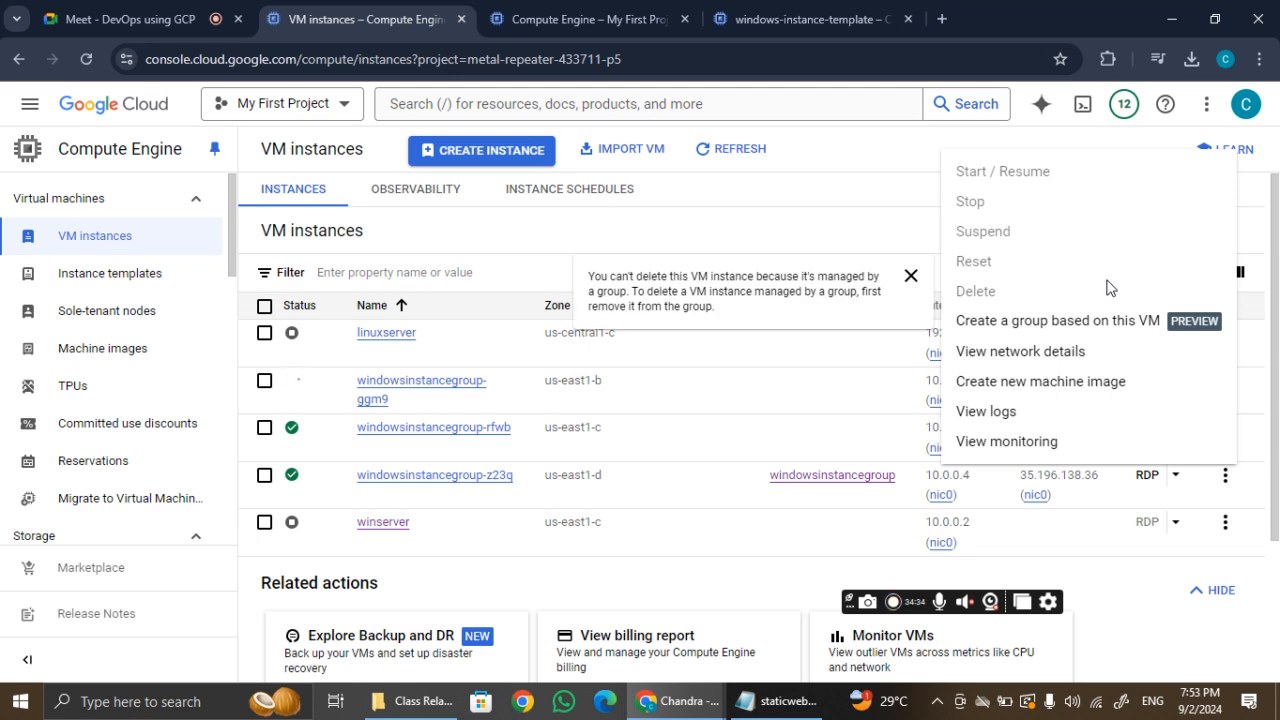
{"action": "left_click", "coordinate": [846, 457]}
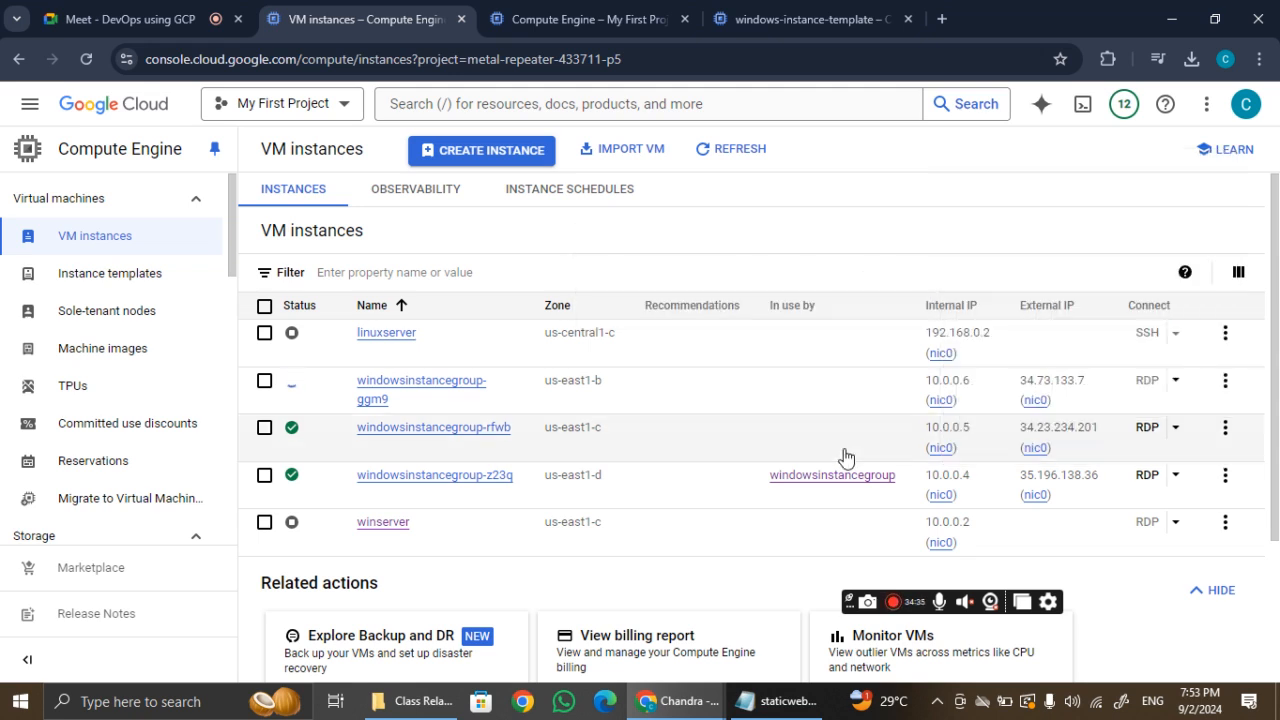
{"action": "left_click", "coordinate": [1225, 427]}
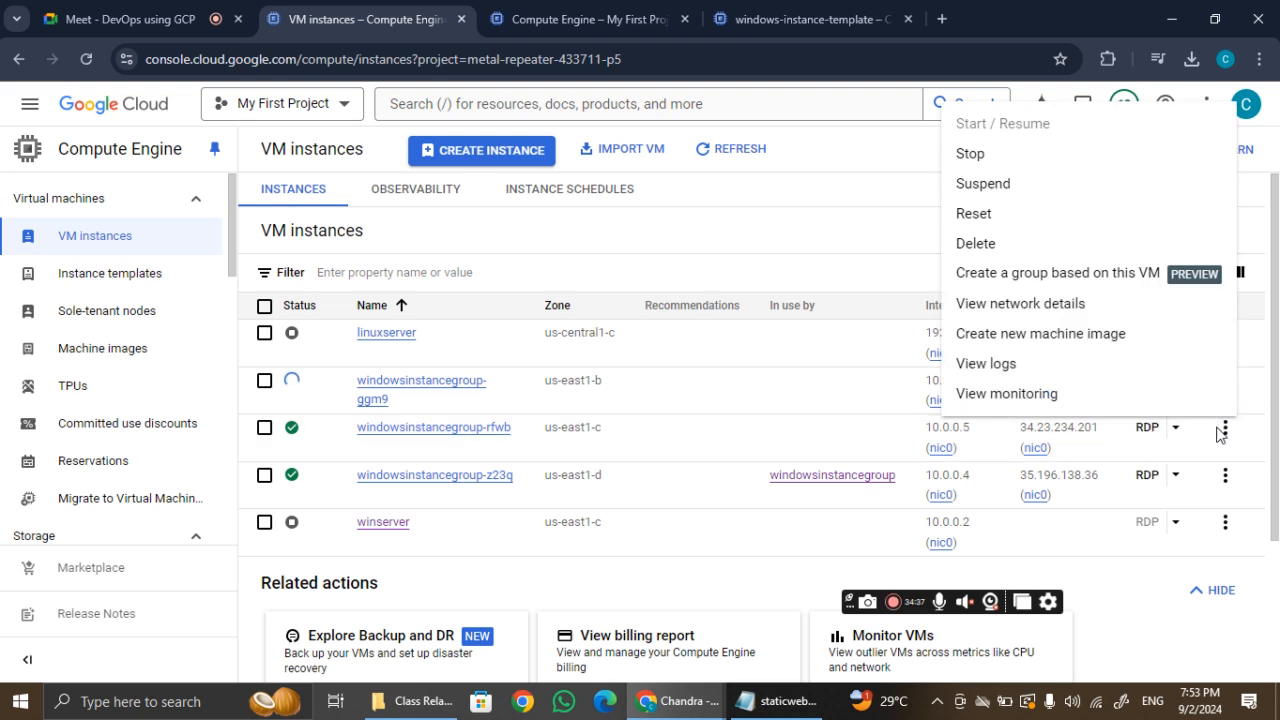
{"action": "left_click", "coordinate": [822, 433]}
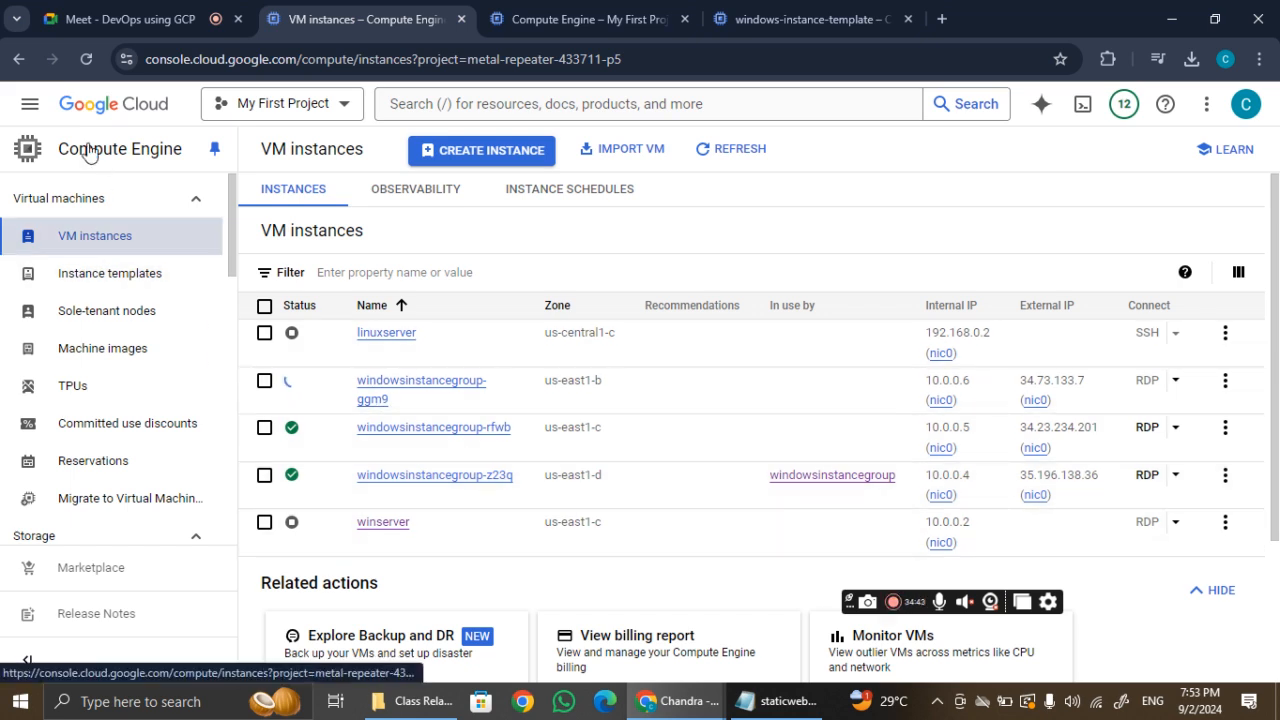
{"action": "left_click", "coordinate": [86, 60]}
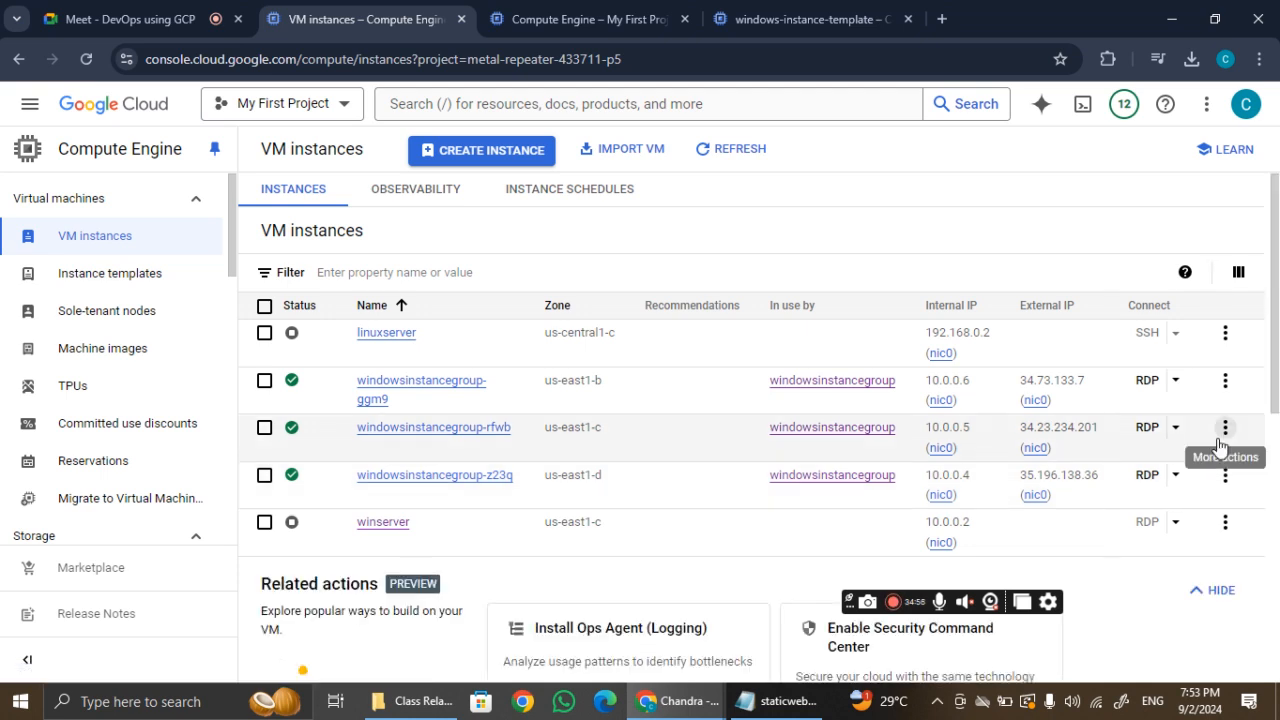
{"action": "left_click", "coordinate": [1221, 432]}
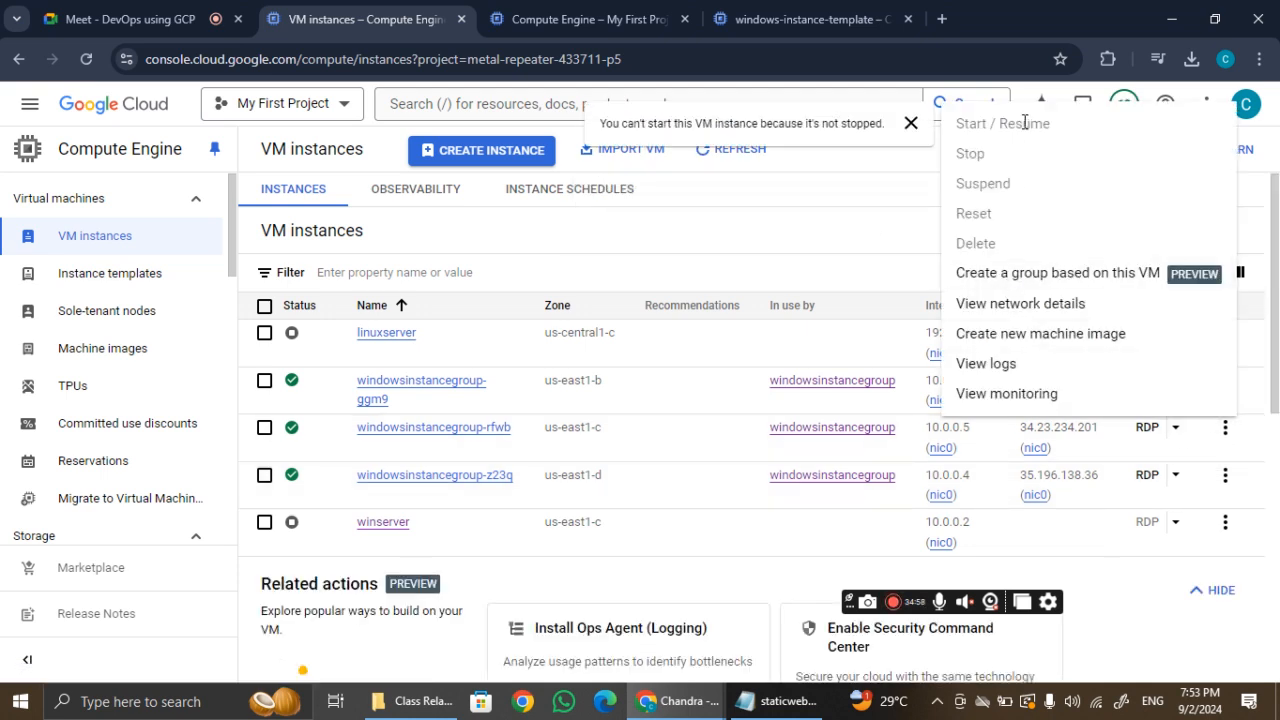
{"action": "left_click", "coordinate": [825, 328]}
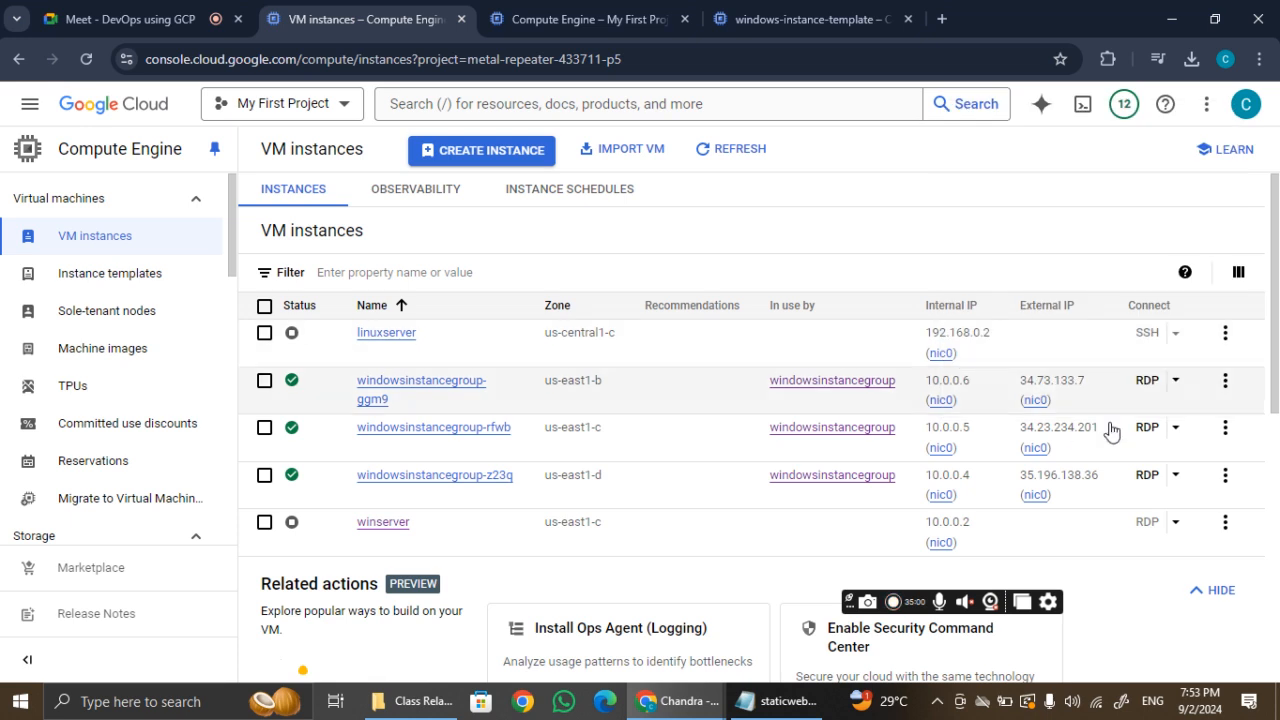
{"action": "left_click", "coordinate": [1223, 386]}
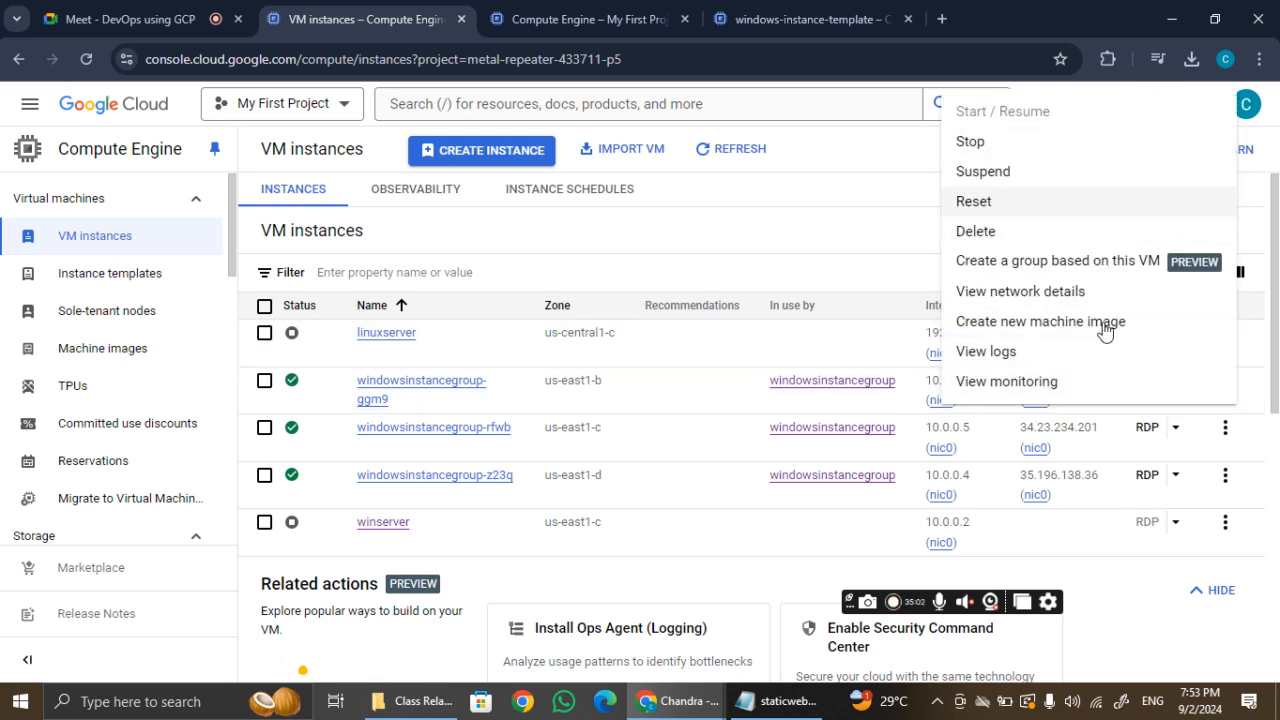
{"action": "left_click", "coordinate": [672, 440]}
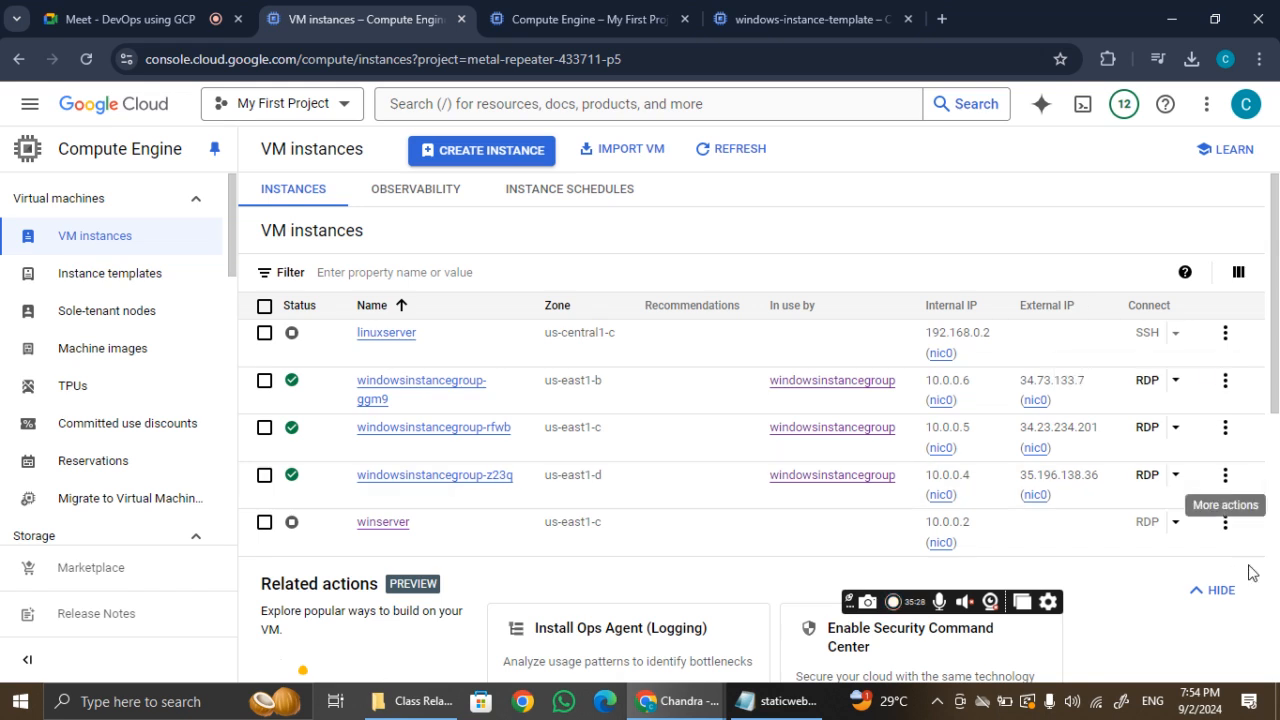
{"action": "left_click", "coordinate": [1225, 521]}
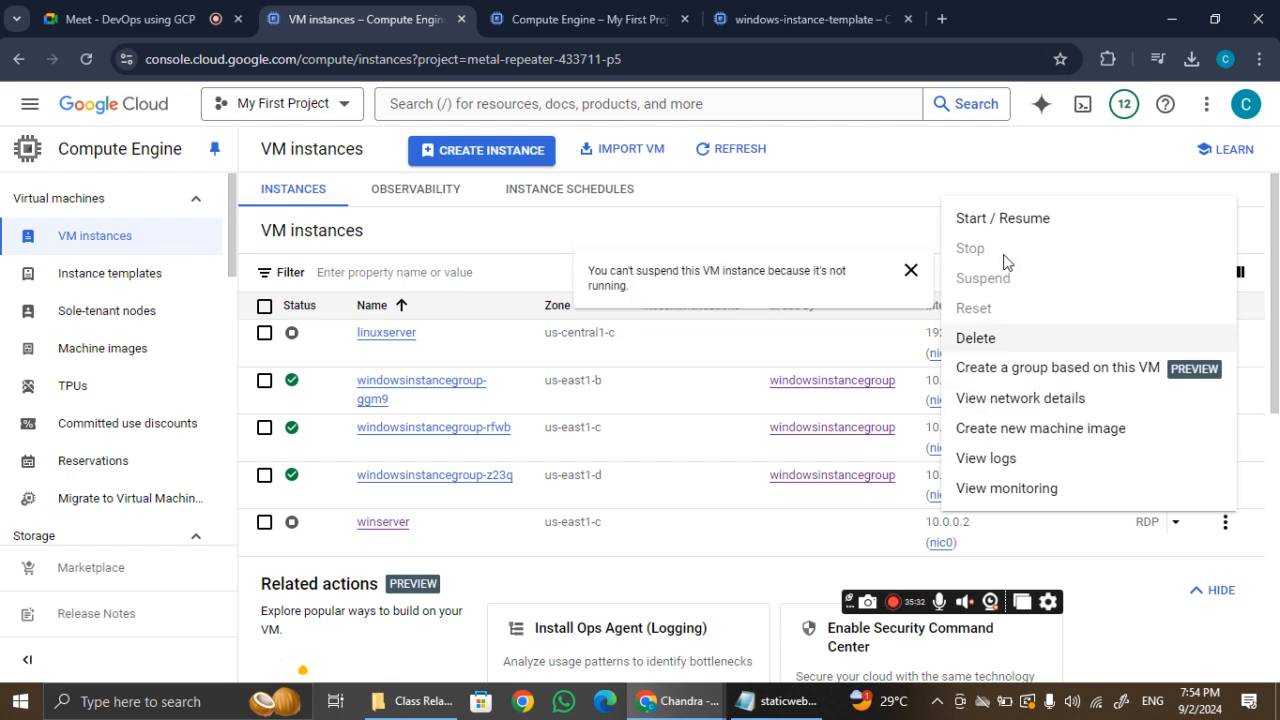
{"action": "left_click", "coordinate": [688, 532]}
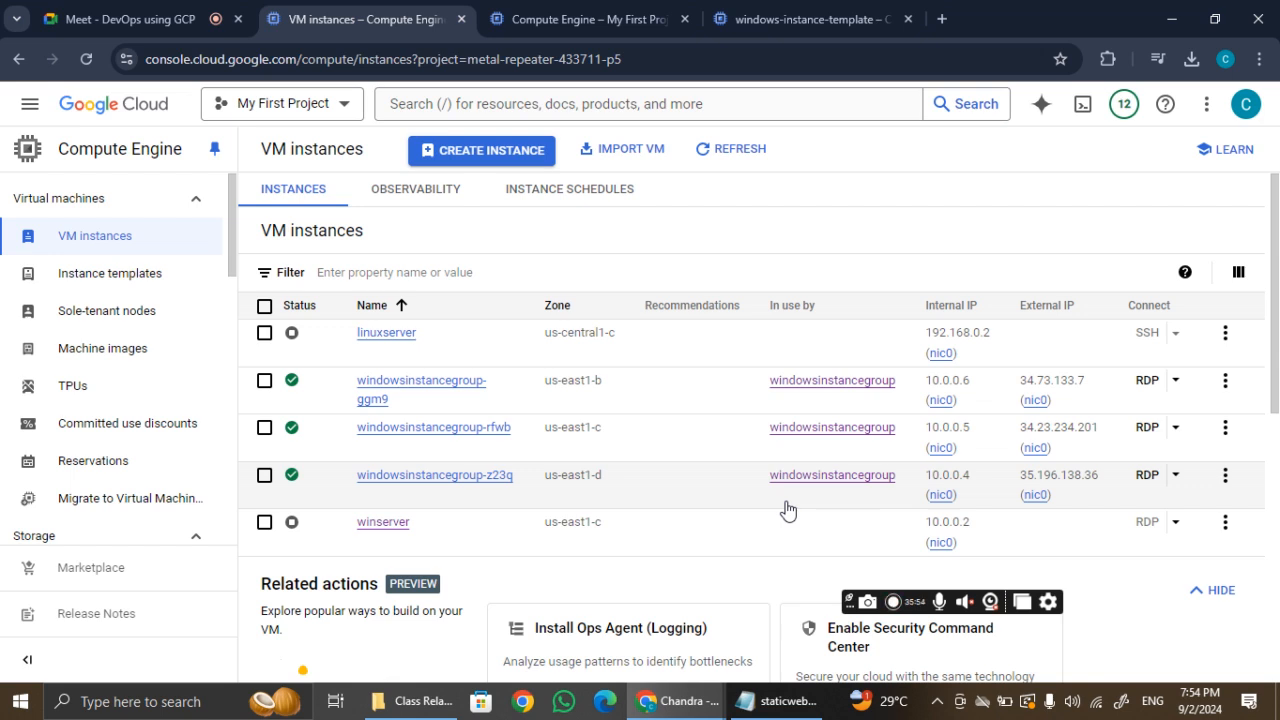
Reload windowsinstancegroup's overview and review its status, instance health, autoscaling details, and member VMs.
{"action": "left_click", "coordinate": [590, 19]}
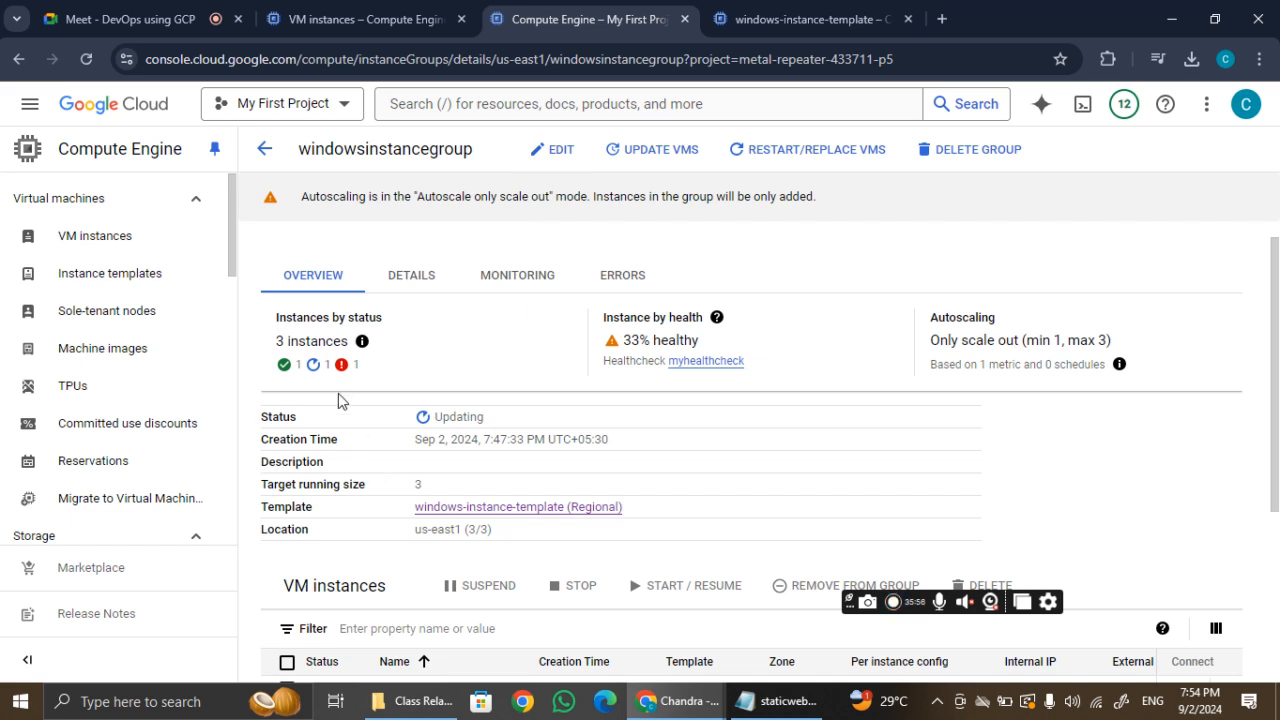
{"action": "left_click", "coordinate": [88, 59]}
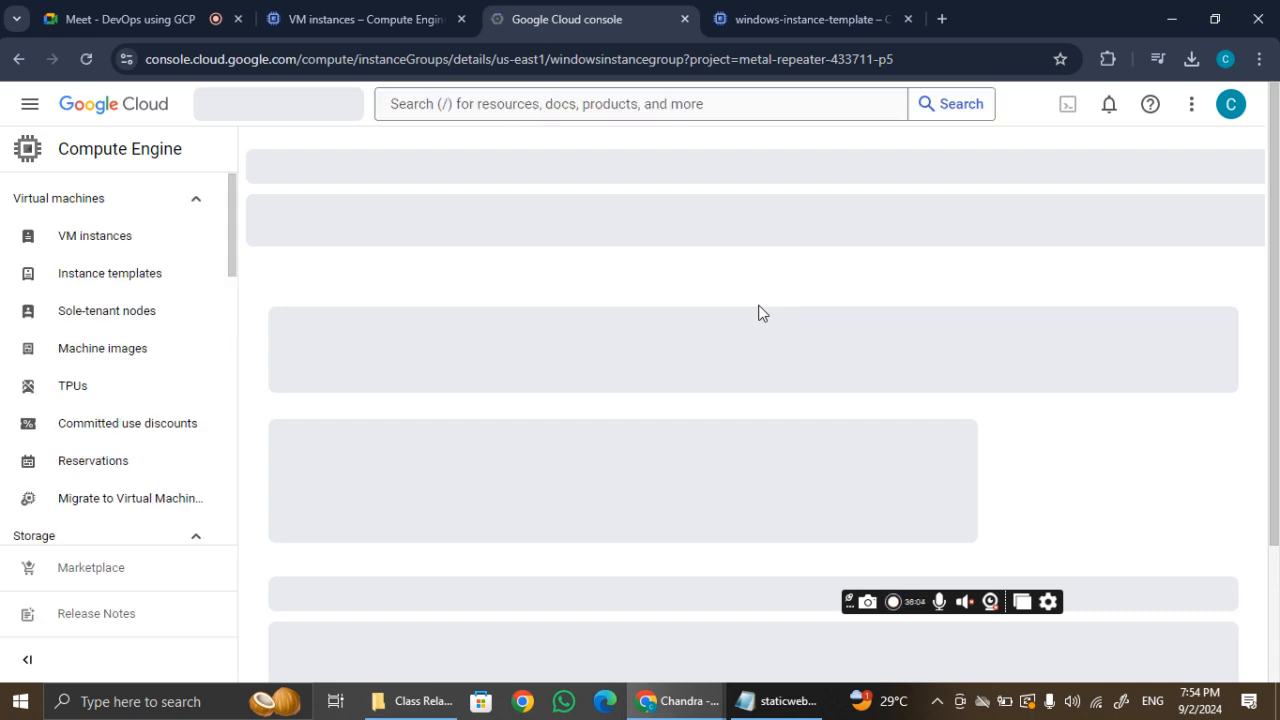
{"action": "left_click", "coordinate": [785, 19]}
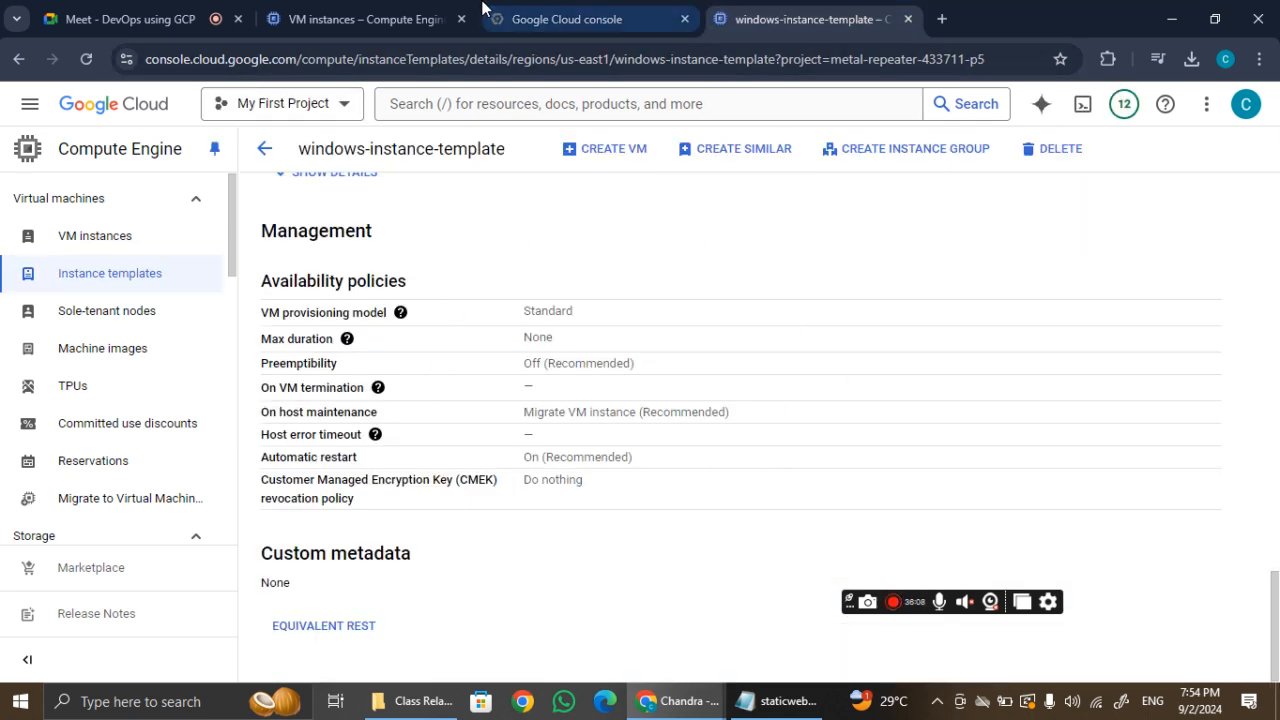
{"action": "left_click", "coordinate": [523, 21]}
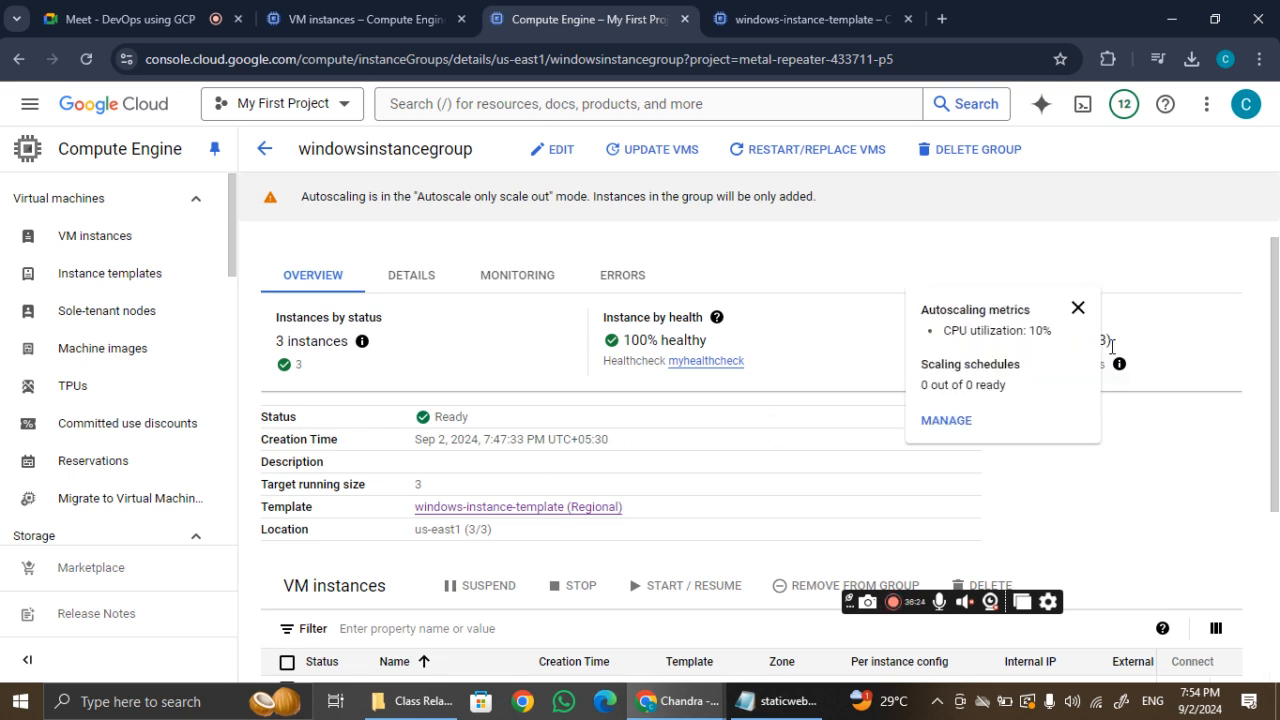
{"action": "scroll", "coordinate": [647, 489], "scroll_direction": "down", "scroll_amount": 2}
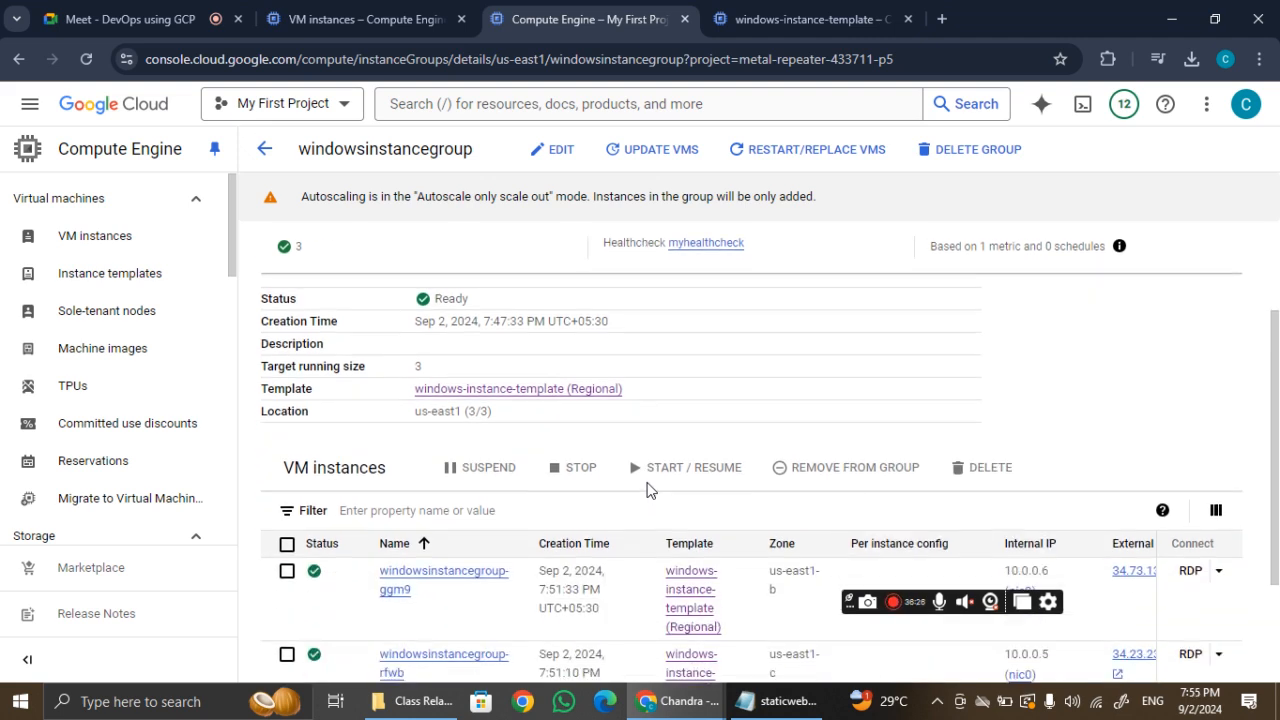
{"action": "scroll", "coordinate": [649, 491], "scroll_direction": "up", "scroll_amount": 2}
{"action": "scroll", "coordinate": [649, 491], "scroll_direction": "down", "scroll_amount": 3}
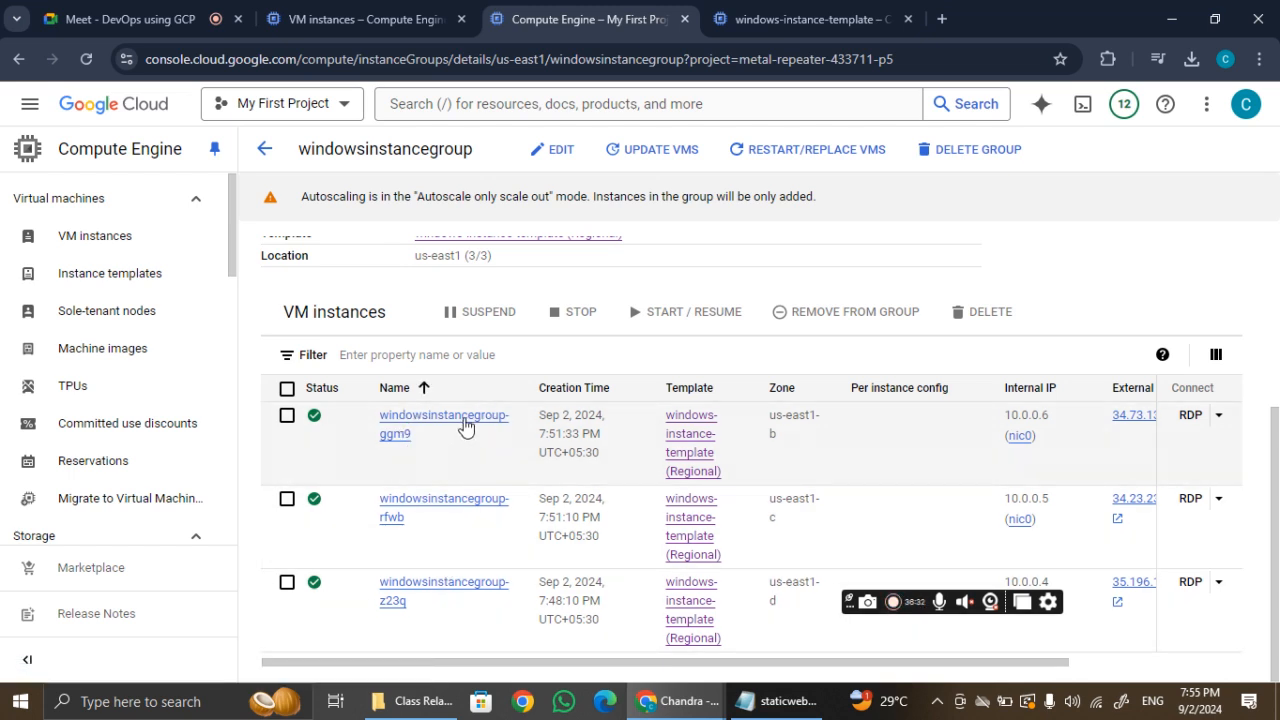
{"action": "left_click", "coordinate": [287, 389]}
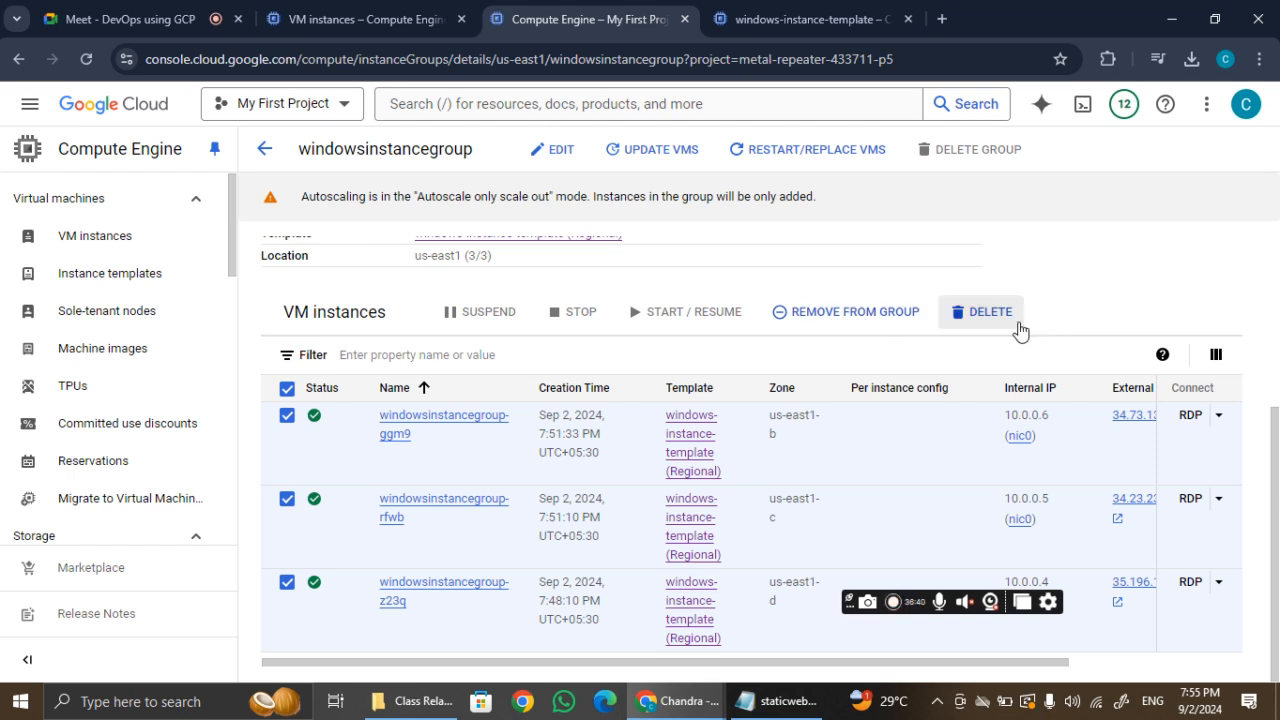
{"action": "scroll", "coordinate": [695, 334], "scroll_direction": "up", "scroll_amount": 3}
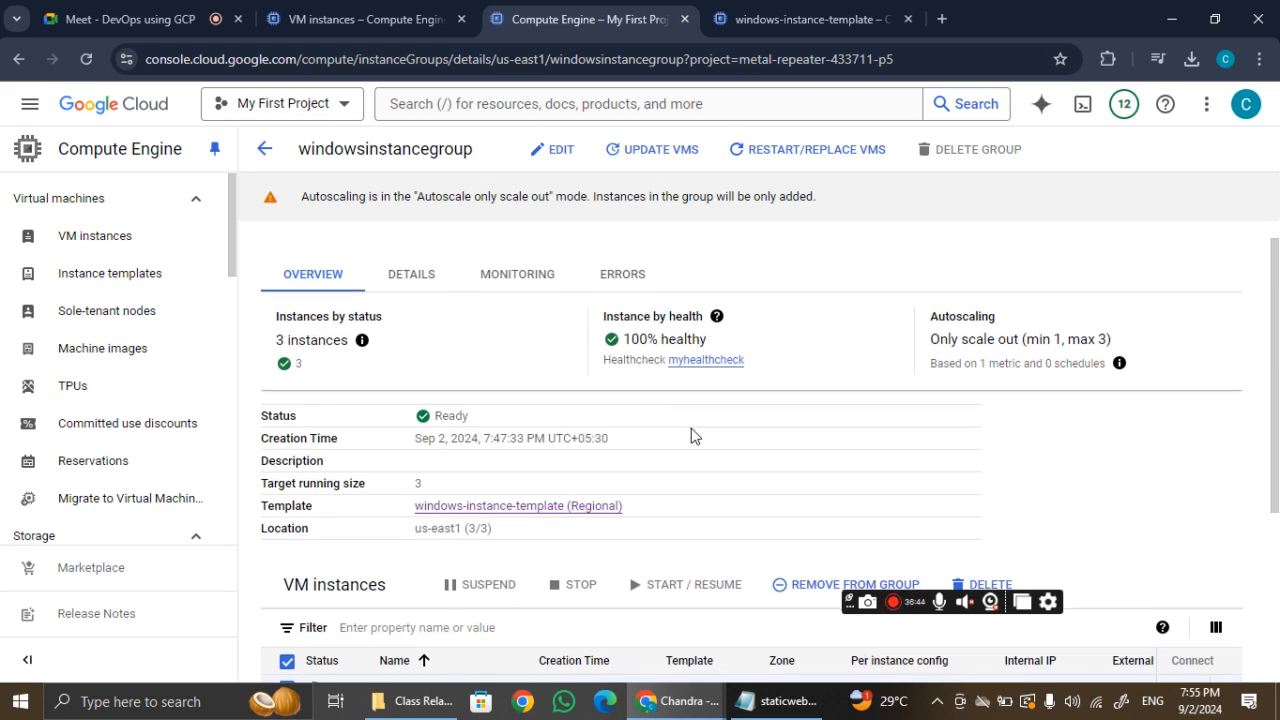
{"action": "scroll", "coordinate": [650, 434], "scroll_direction": "down", "scroll_amount": 3}
{"action": "left_click", "coordinate": [287, 389]}
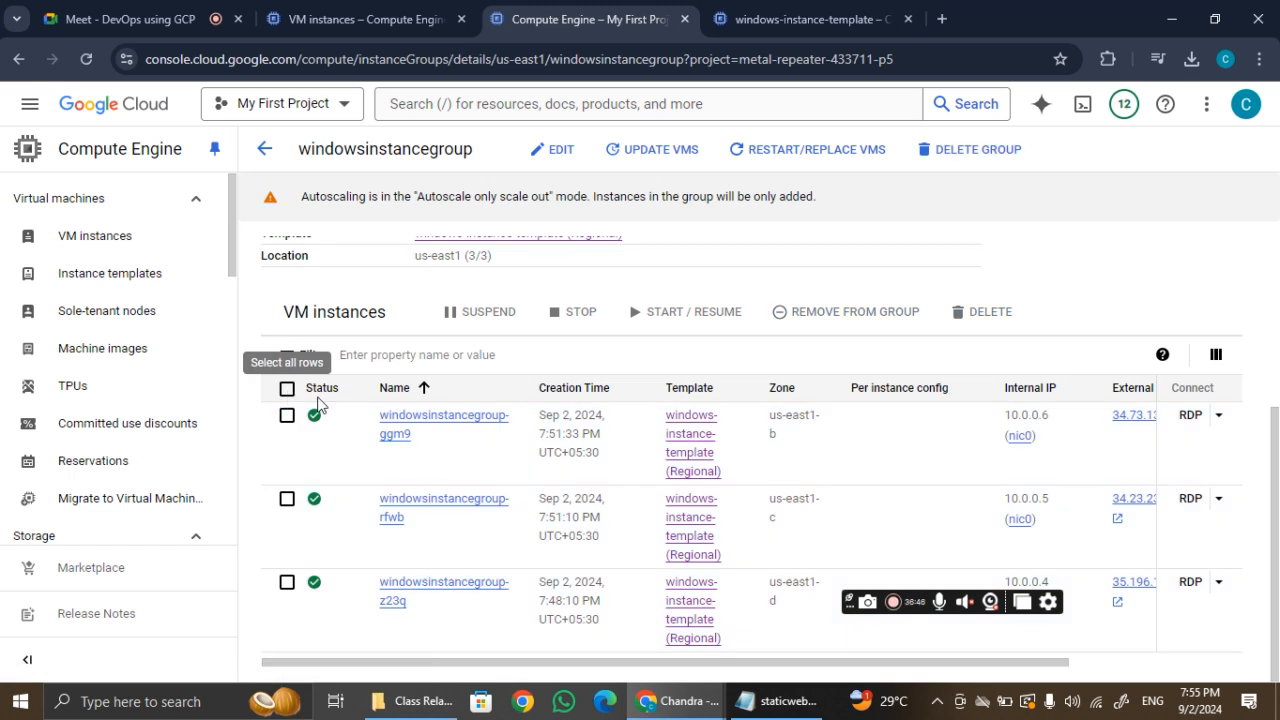
Start deleting the windowsinstancegroup instance group and try to confirm with the copied group name, windowsinstancegroup.
{"action": "scroll", "coordinate": [626, 446], "scroll_direction": "up", "scroll_amount": 3}
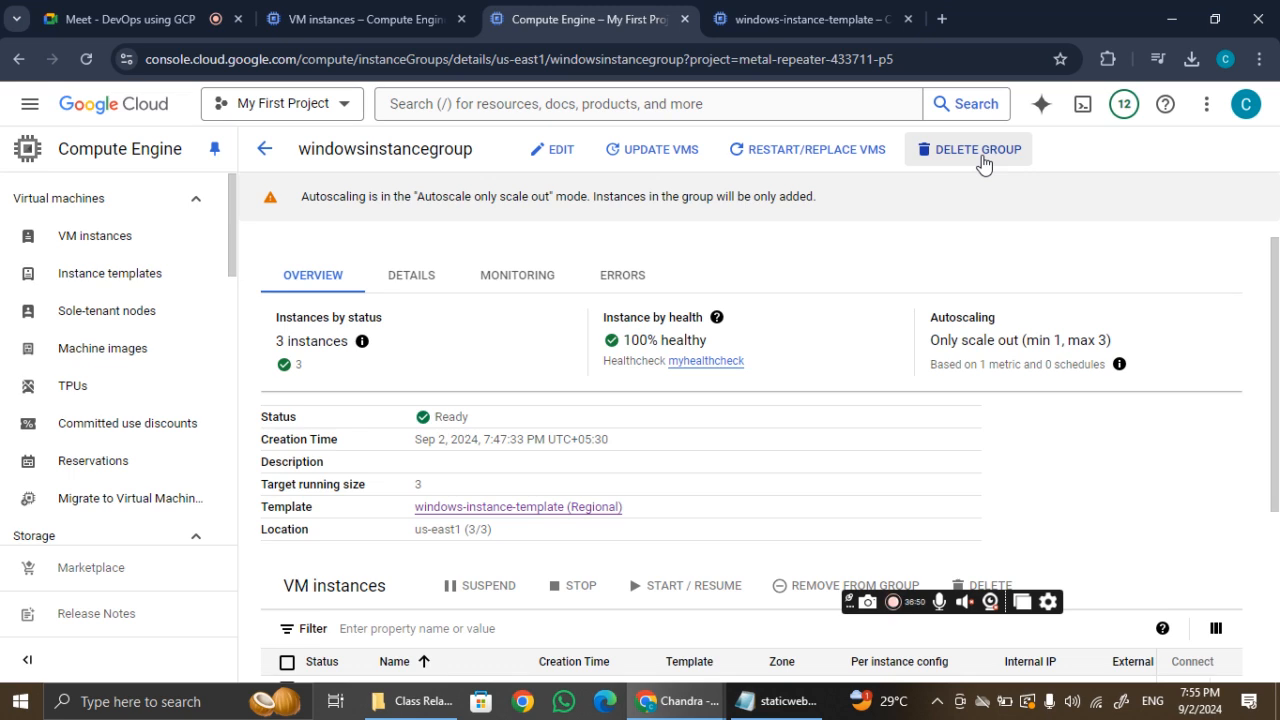
{"action": "left_click", "coordinate": [978, 150]}
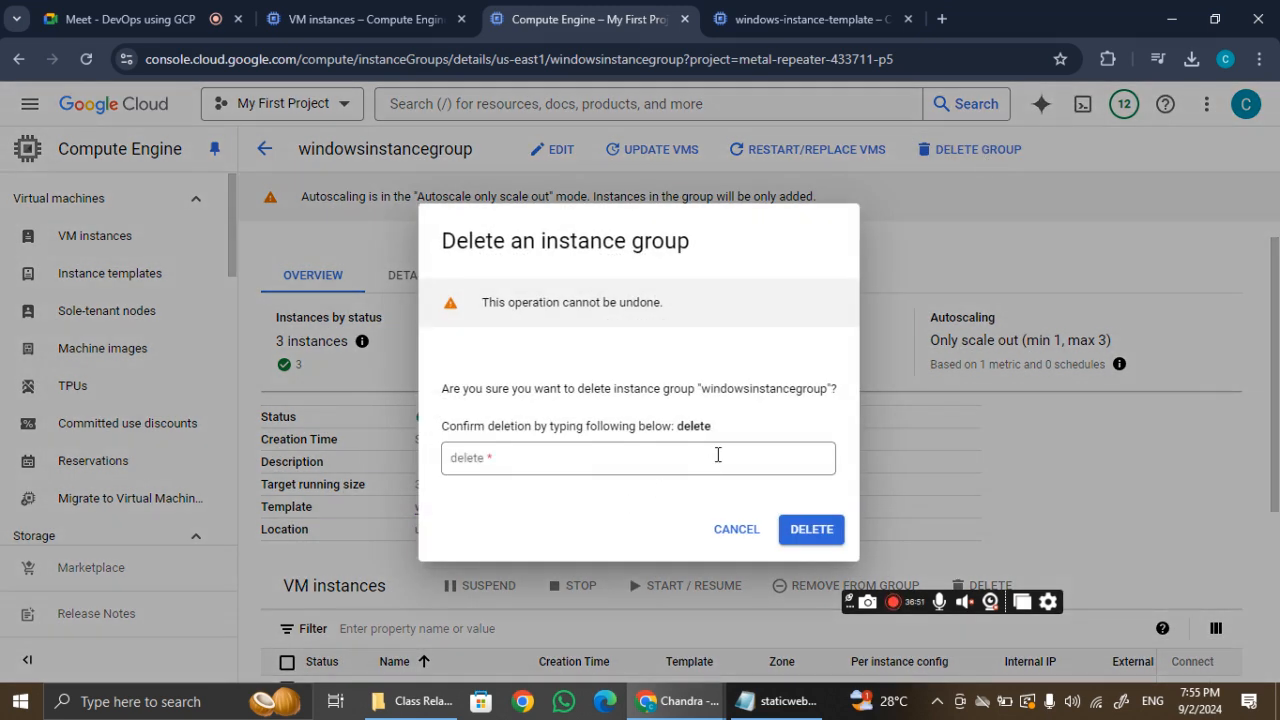
{"action": "left_click_drag", "start_coordinate": [700, 390], "coordinate": [829, 390]}
{"action": "right_click", "coordinate": [786, 388]}
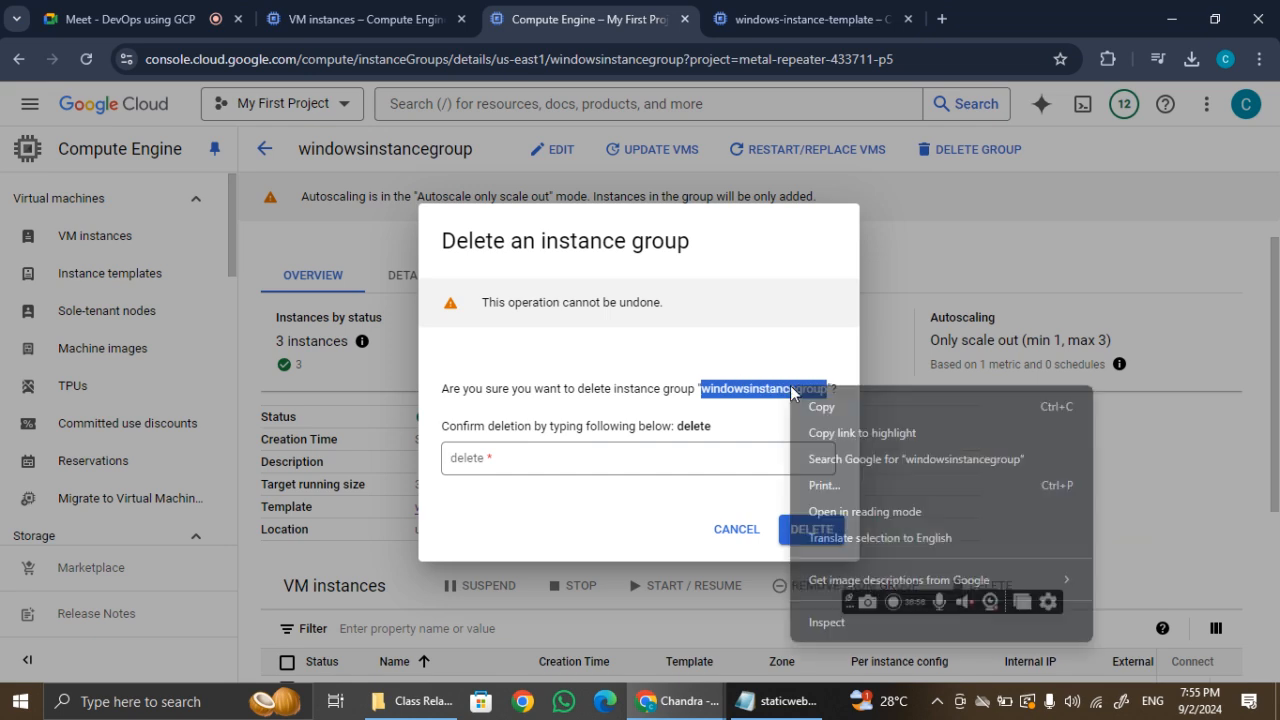
{"action": "left_click", "coordinate": [805, 405]}
{"action": "left_click", "coordinate": [564, 458]}
{"action": "right_click", "coordinate": [546, 460]}
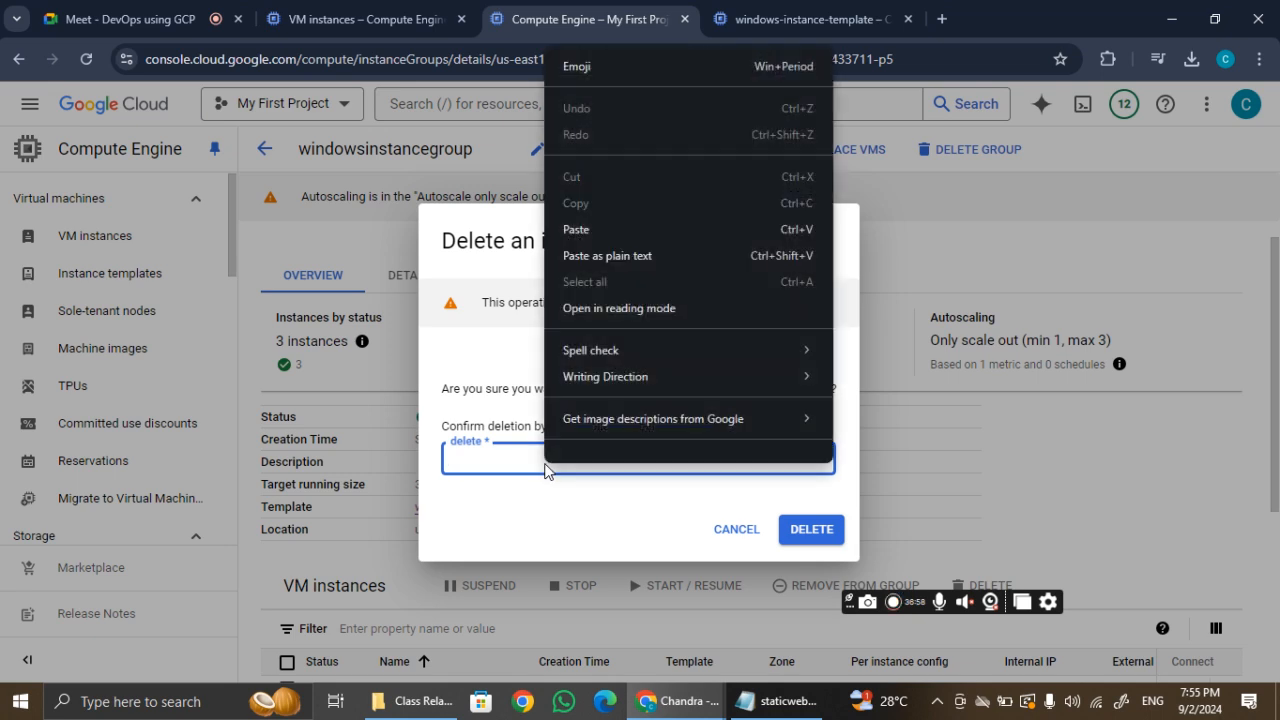
{"action": "left_click", "coordinate": [589, 229]}
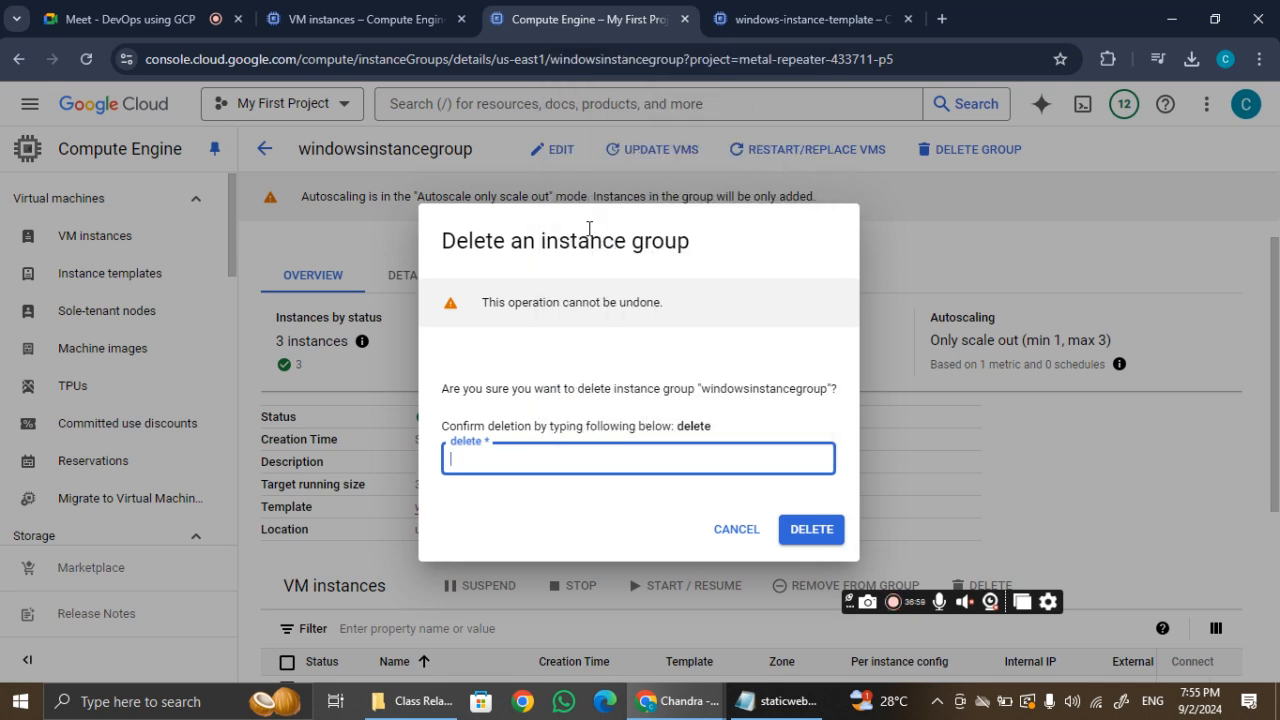
{"action": "left_click", "coordinate": [822, 530]}
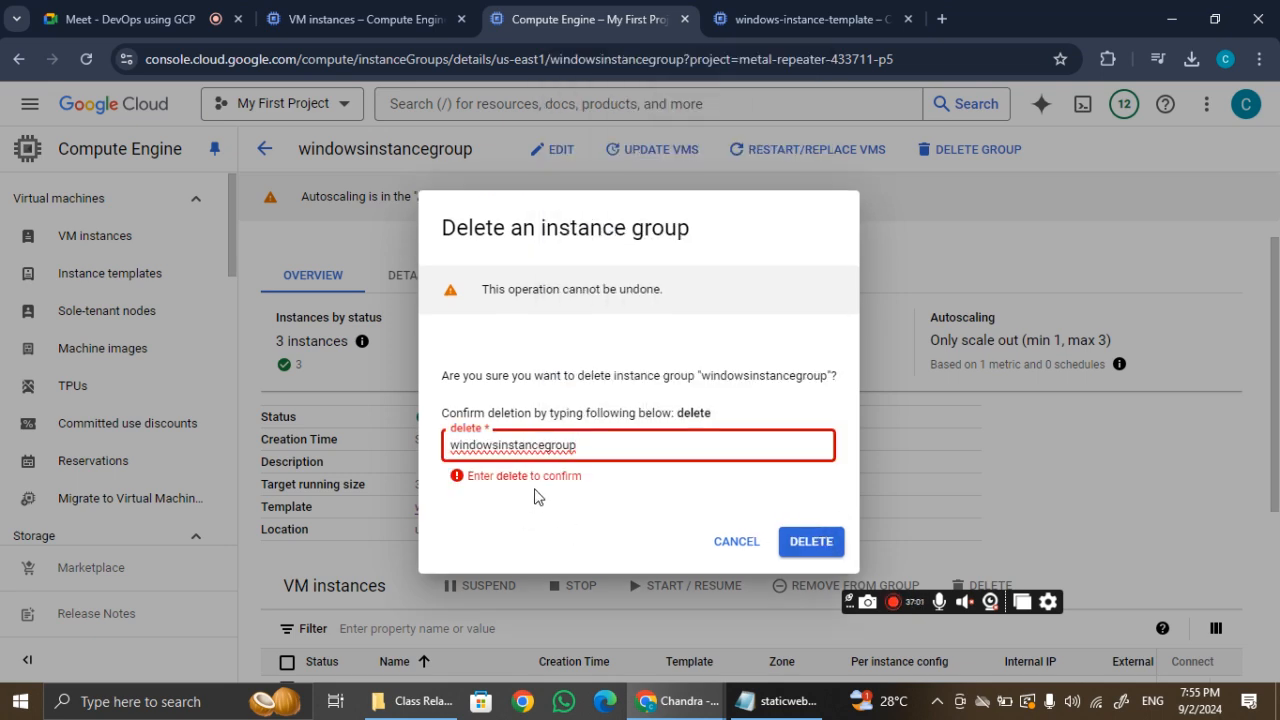
Replace the confirmation text with delete, delete windowsinstancegroup, and check the deletion's progress in the notifications.
{"action": "left_click_drag", "start_coordinate": [608, 438], "coordinate": [446, 450]}
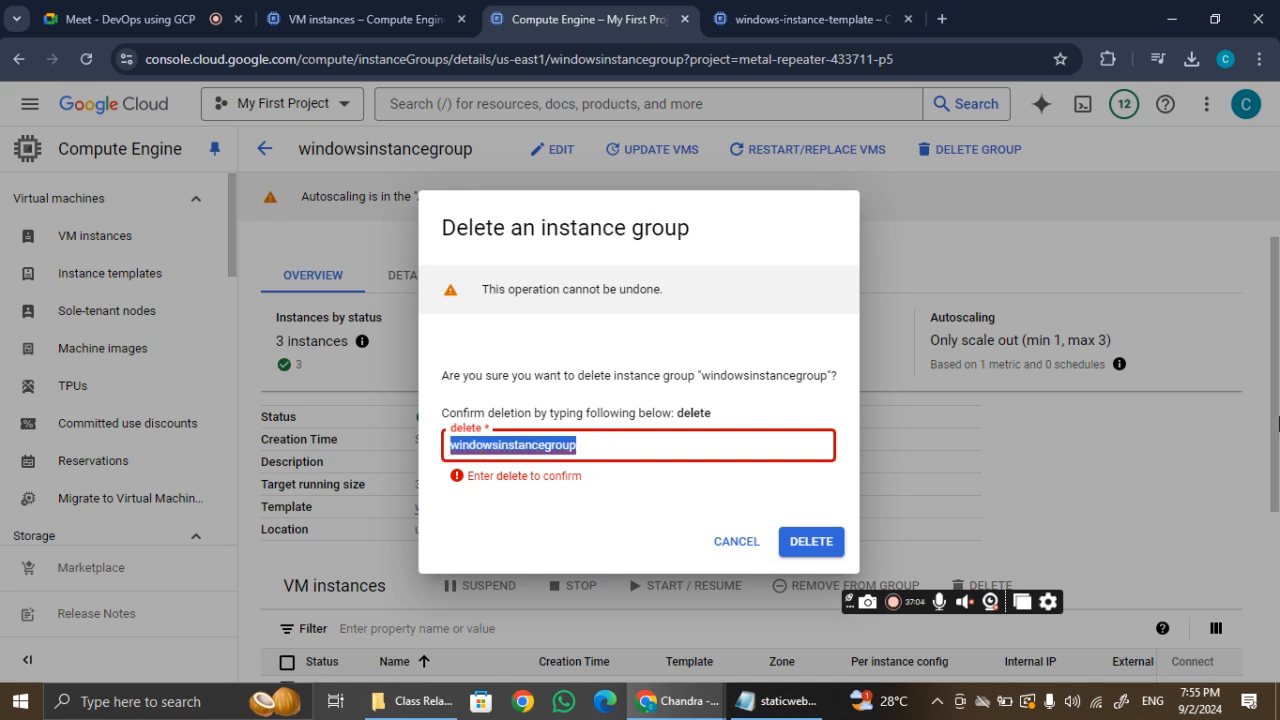
{"action": "type", "text": "delete"}
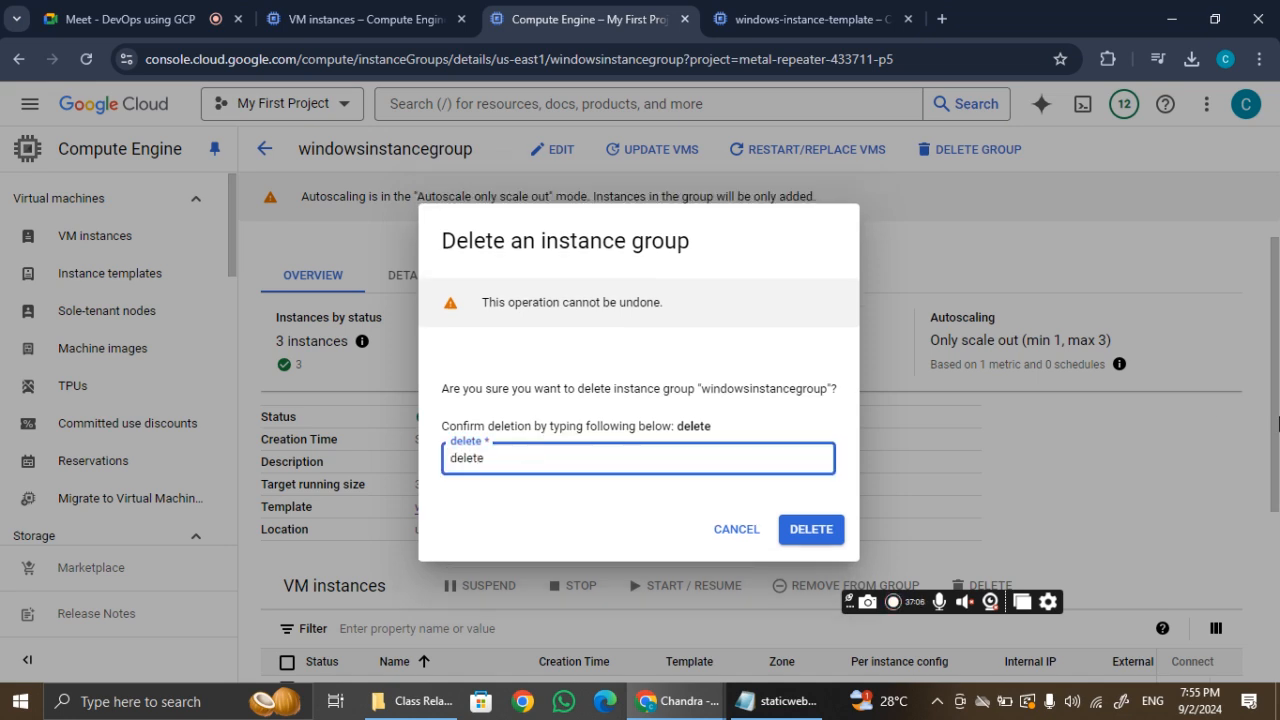
{"action": "left_click", "coordinate": [832, 528]}
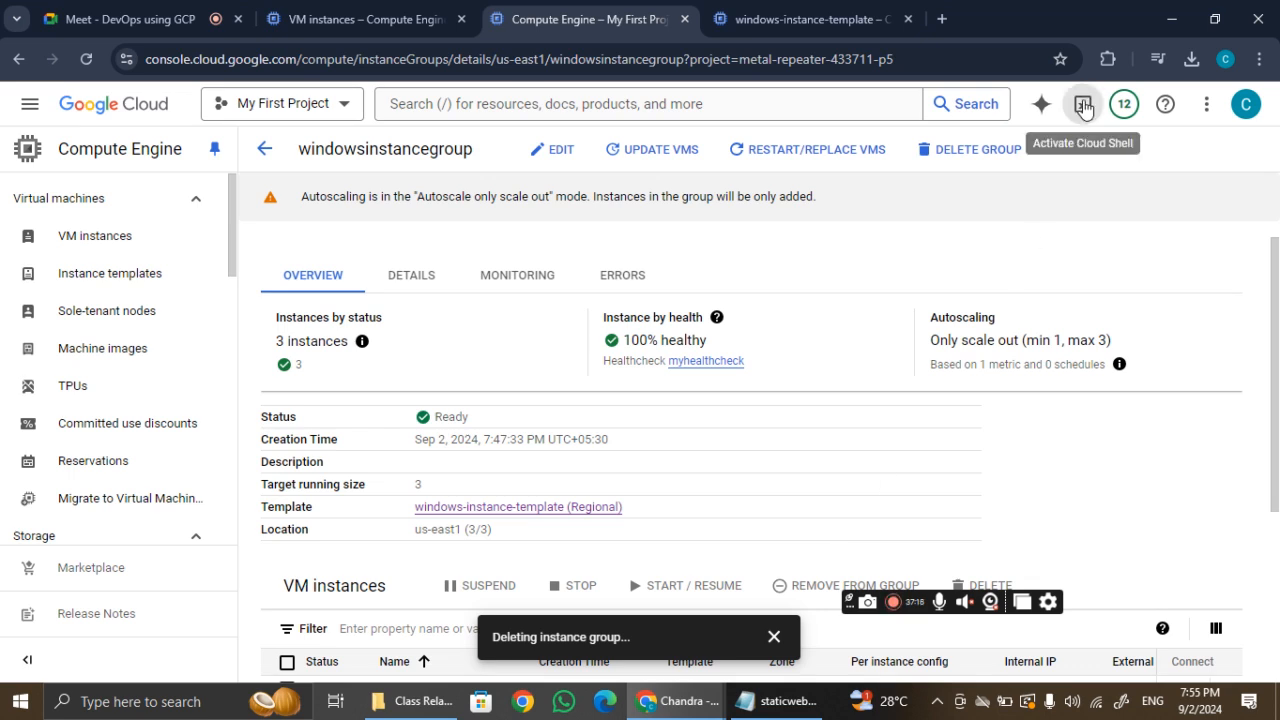
{"action": "left_click", "coordinate": [1124, 103]}
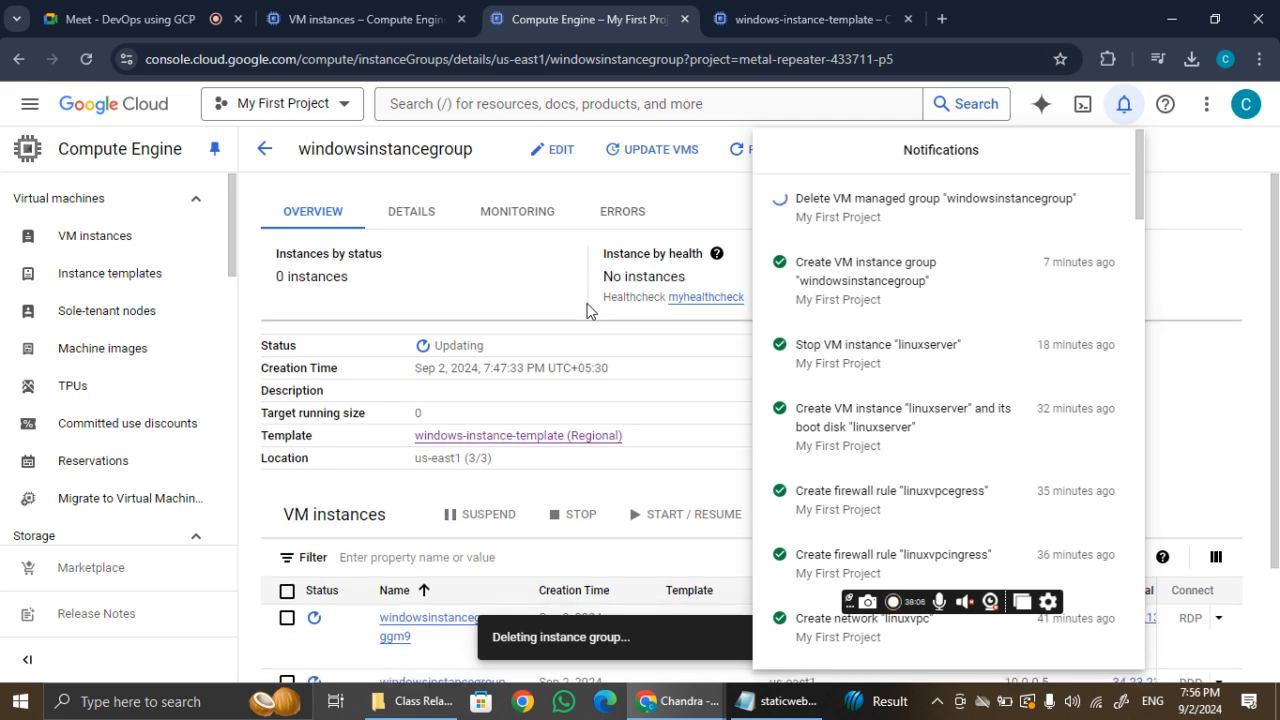
{"action": "left_click", "coordinate": [430, 240]}
Reload windows-instance-template's details, return to the instance templates list, and check which actions are available for the template.
{"action": "left_click", "coordinate": [800, 19]}
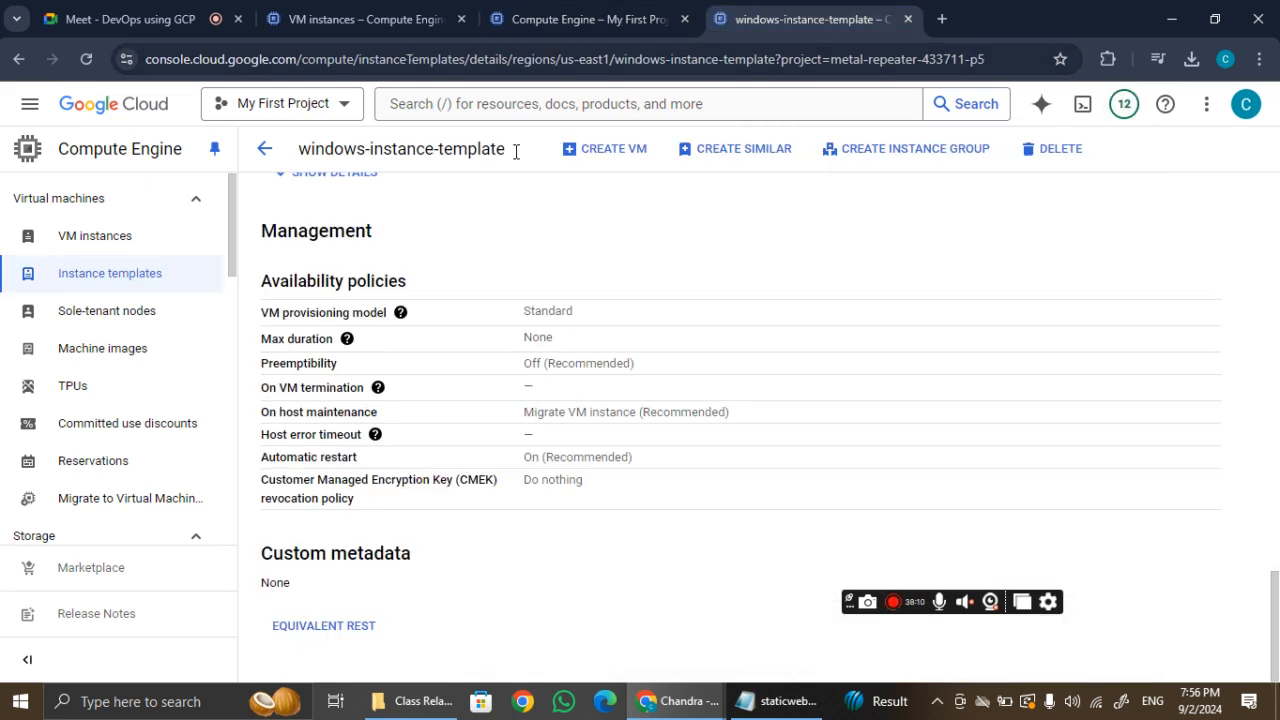
{"action": "left_click", "coordinate": [96, 63]}
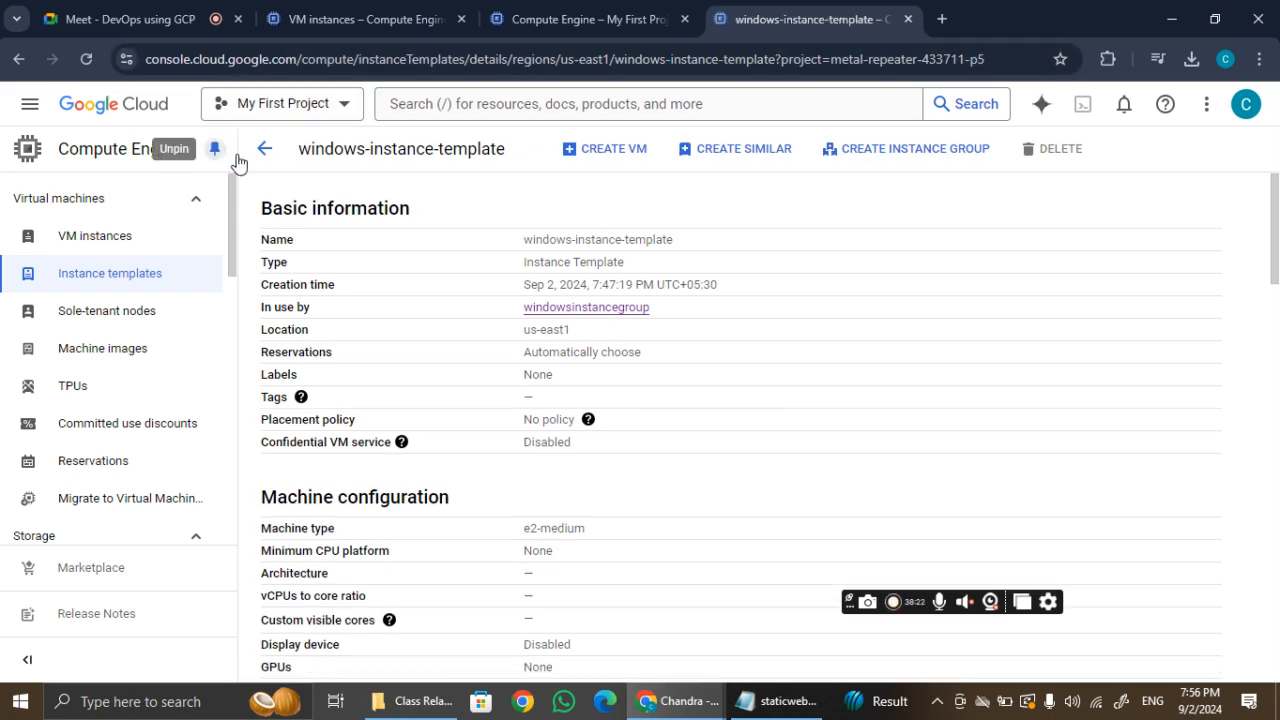
{"action": "left_click", "coordinate": [263, 148]}
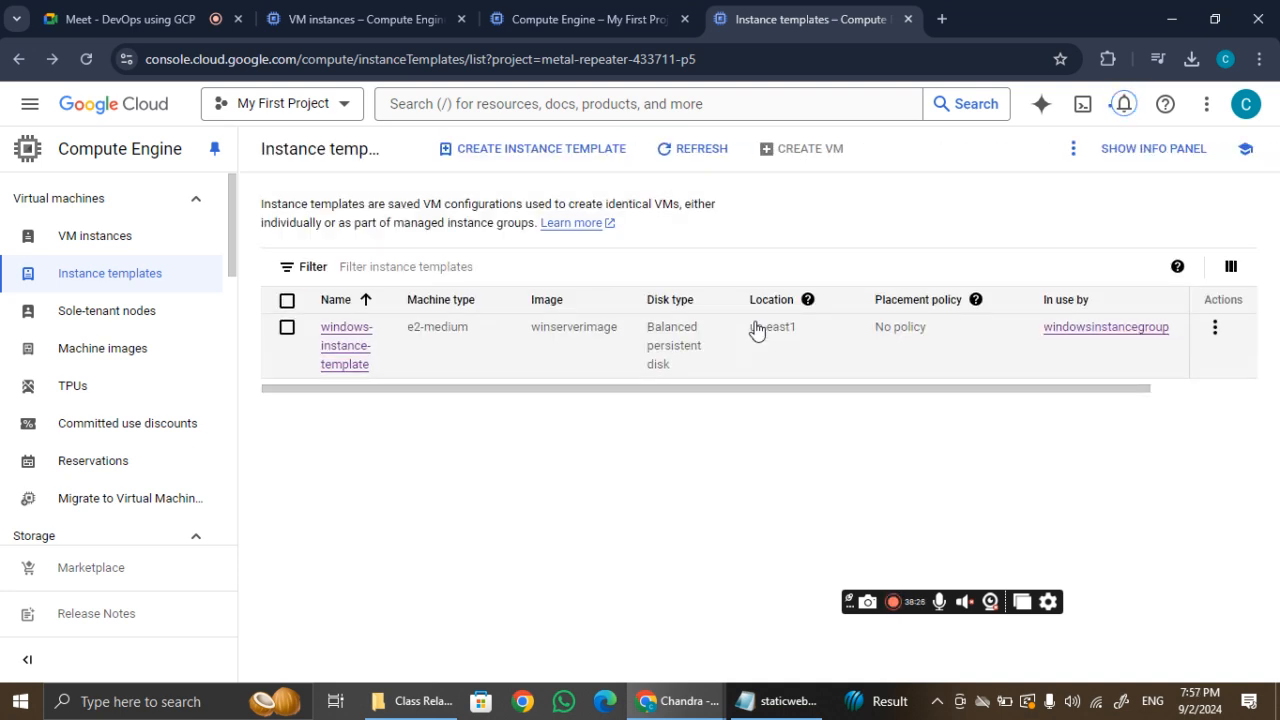
{"action": "left_click", "coordinate": [287, 302]}
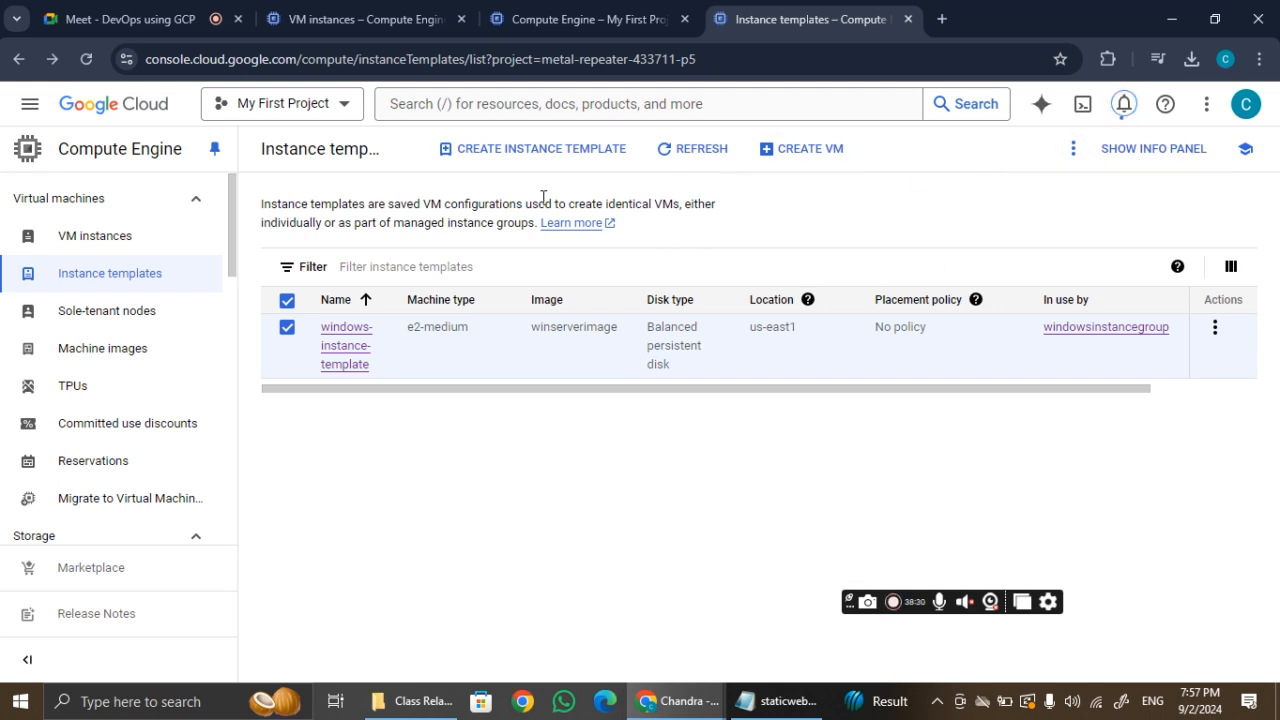
{"action": "left_click", "coordinate": [1215, 330]}
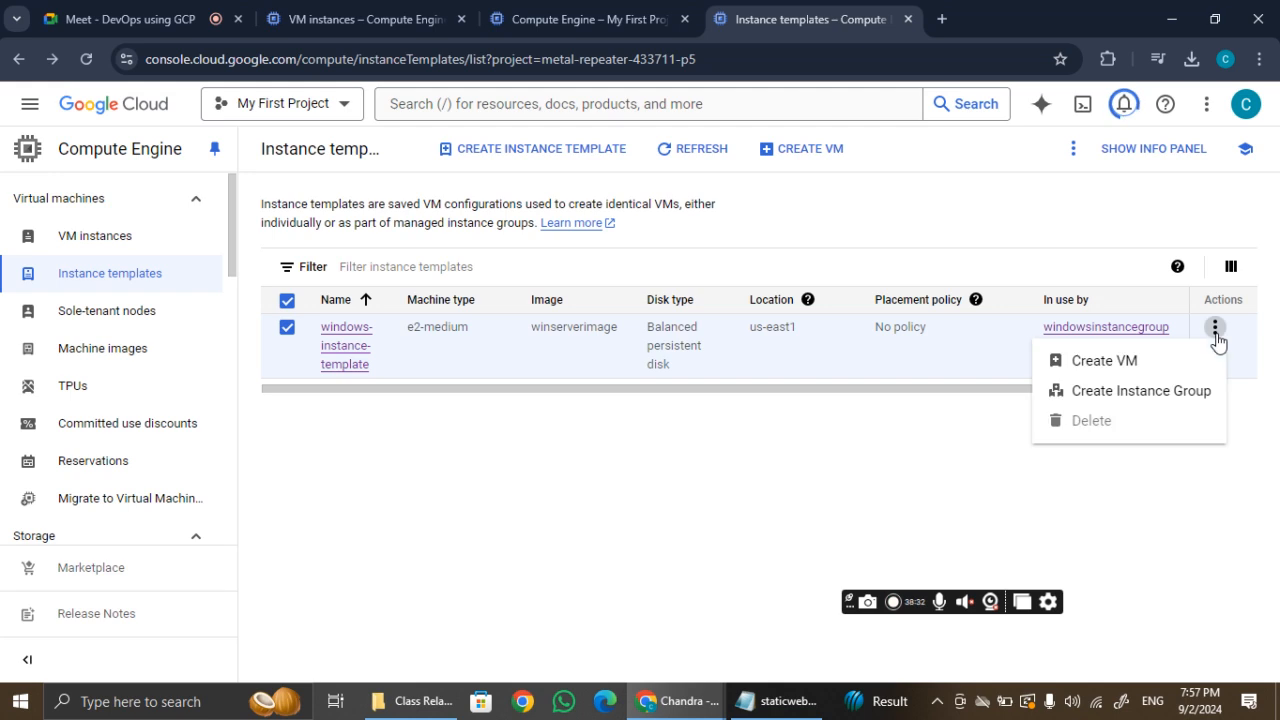
{"action": "left_click", "coordinate": [907, 483]}
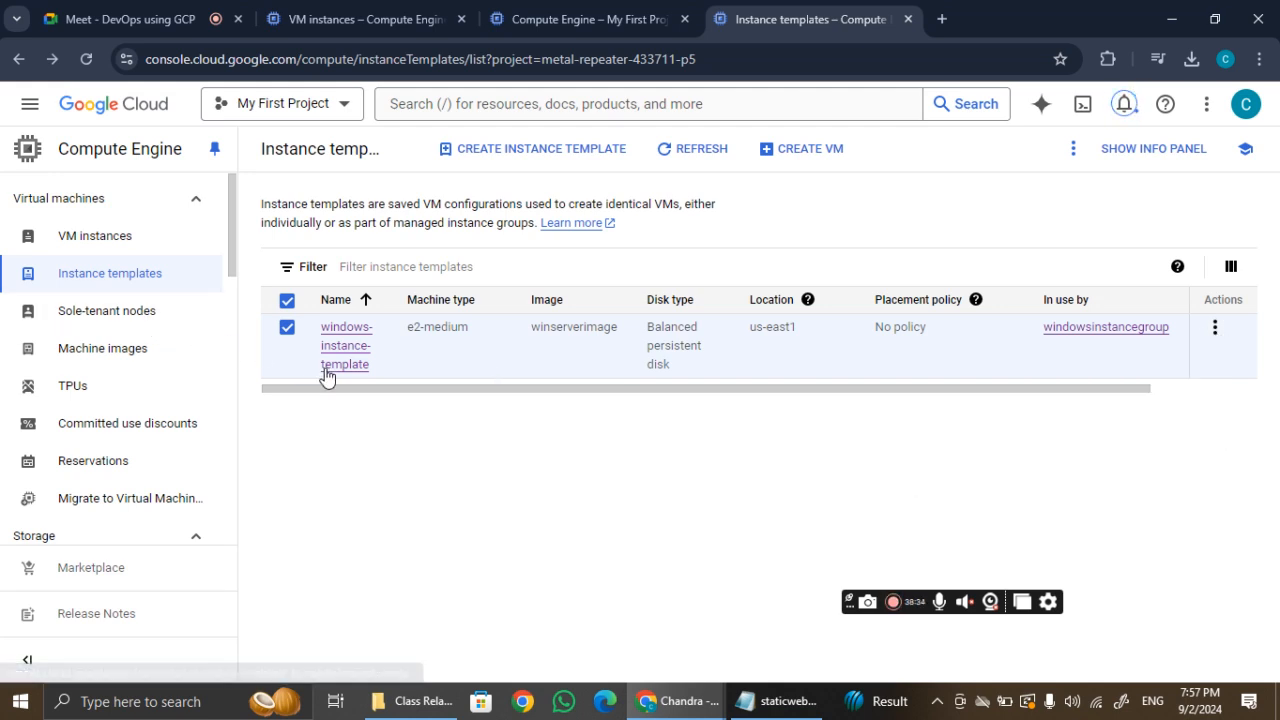
Review windows-instance-template's details from the basic information through its firewall, network and storage settings.
{"action": "left_click", "coordinate": [326, 372]}
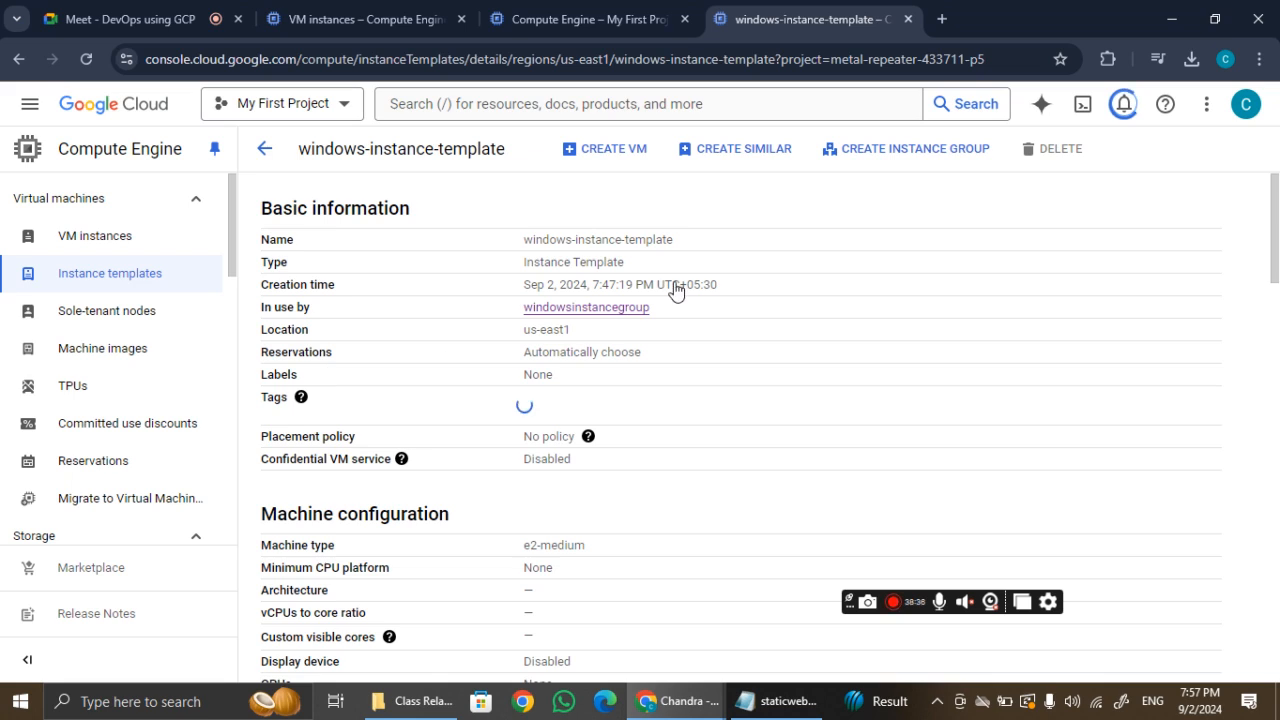
{"action": "scroll", "coordinate": [545, 323], "scroll_direction": "down", "scroll_amount": 10}
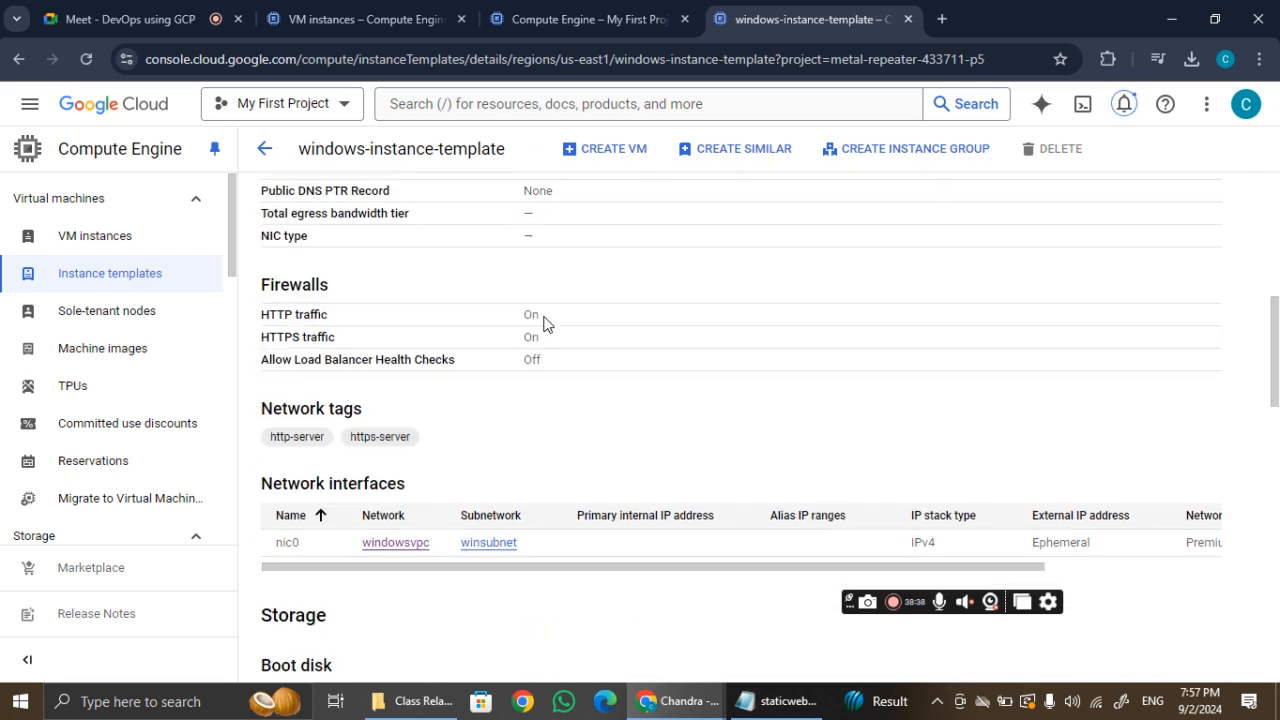
{"action": "scroll", "coordinate": [545, 323], "scroll_direction": "down", "scroll_amount": 4}
{"action": "scroll", "coordinate": [545, 323], "scroll_direction": "up", "scroll_amount": 15}
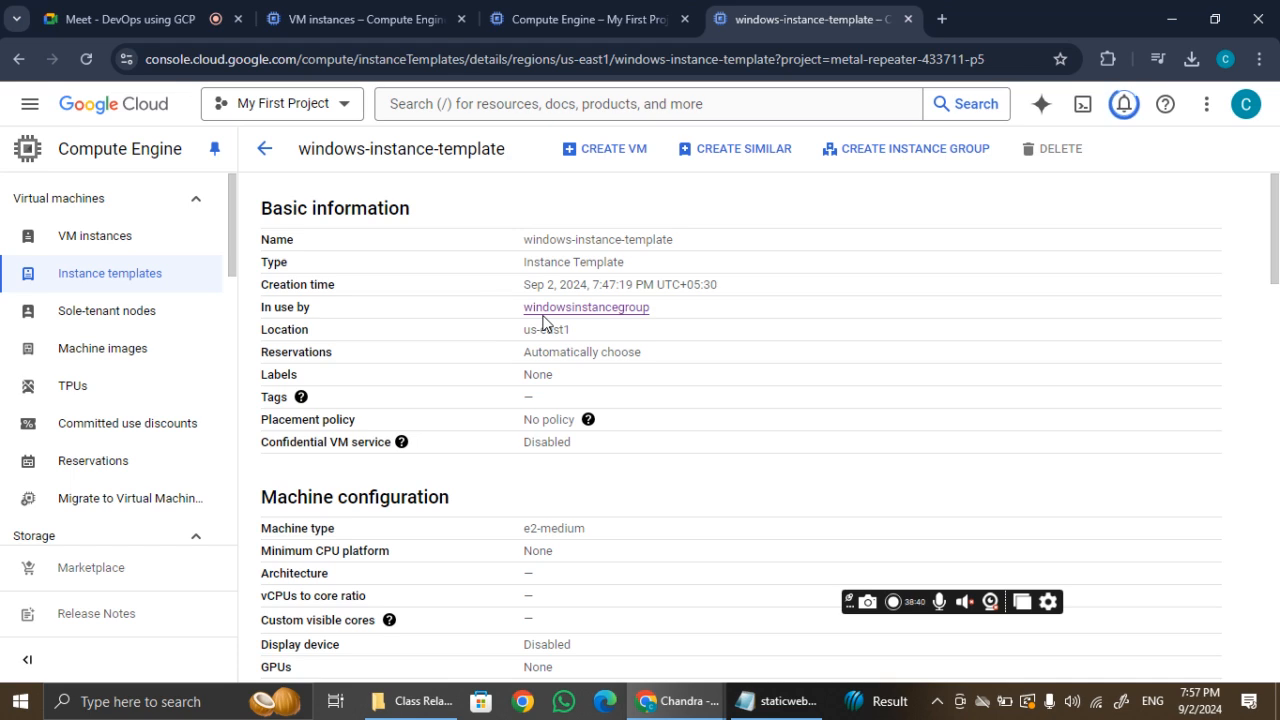
Check windowsinstancegroup's overview, dismiss the deletion notice, and reload the group page.
{"action": "left_click", "coordinate": [545, 308]}
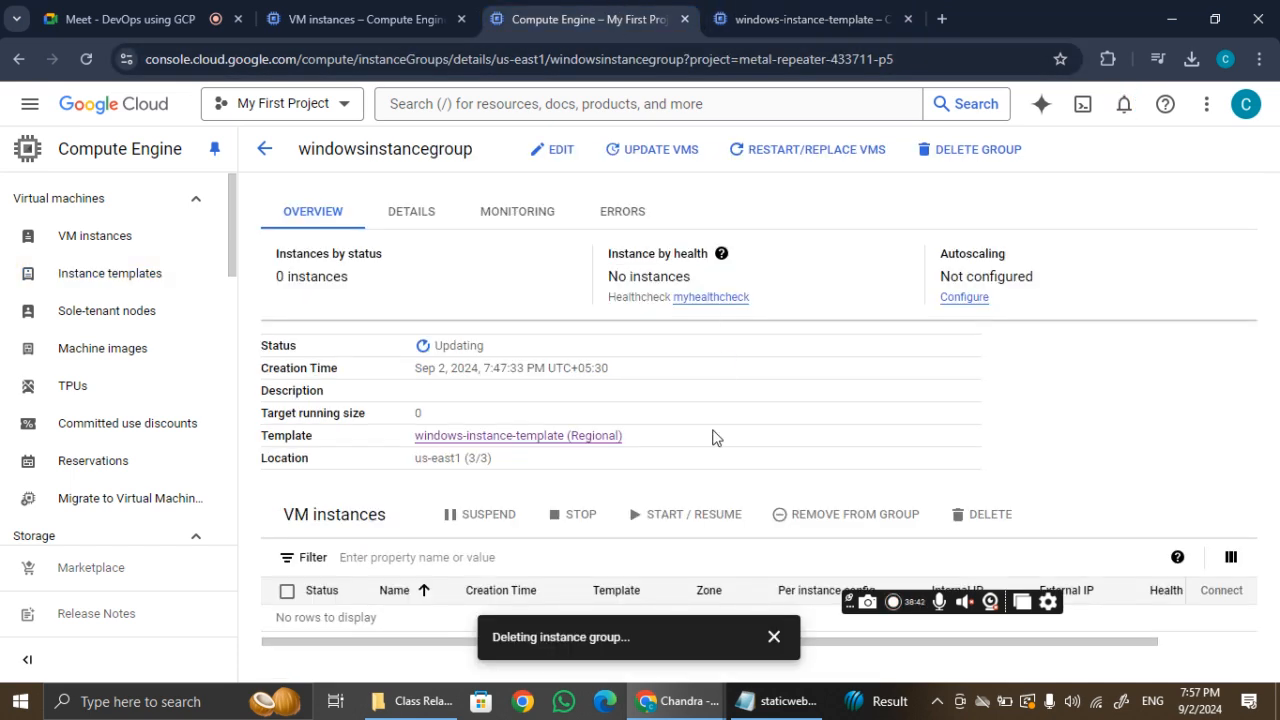
{"action": "scroll", "coordinate": [596, 392], "scroll_direction": "down", "scroll_amount": 2}
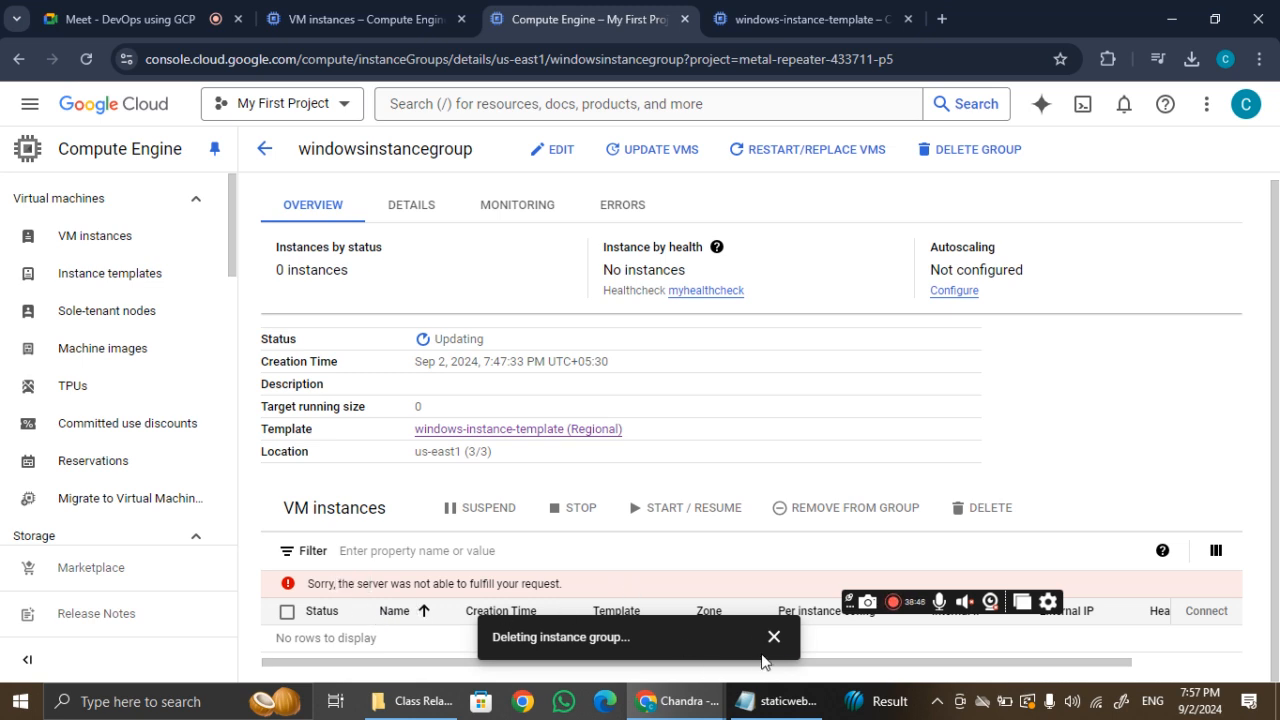
{"action": "left_click", "coordinate": [774, 637]}
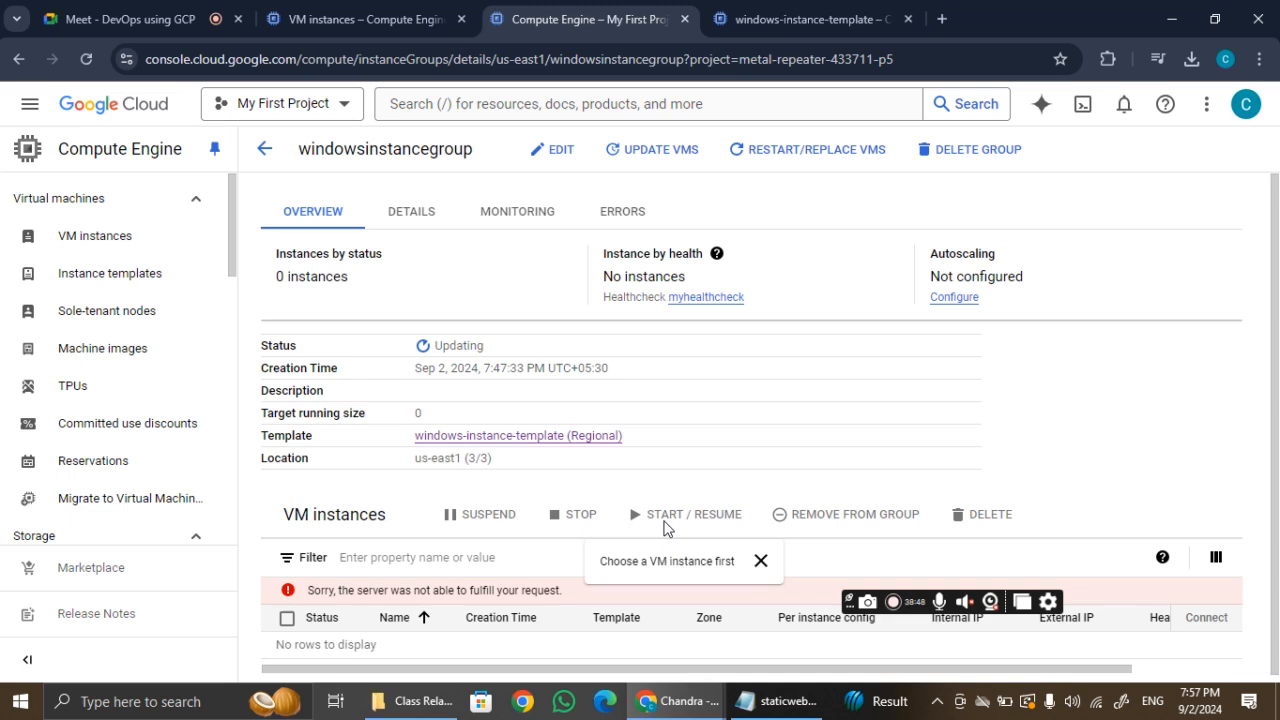
{"action": "scroll", "coordinate": [620, 520], "scroll_direction": "up", "scroll_amount": 1}
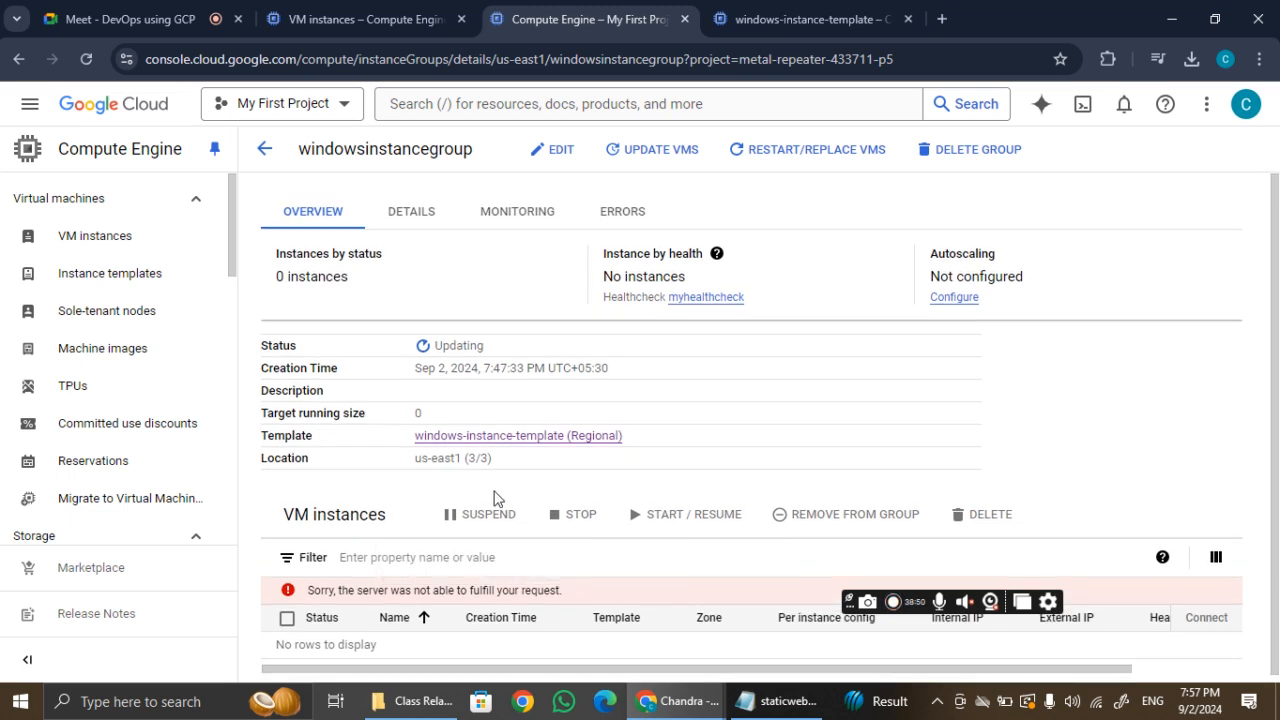
{"action": "left_click", "coordinate": [84, 56]}
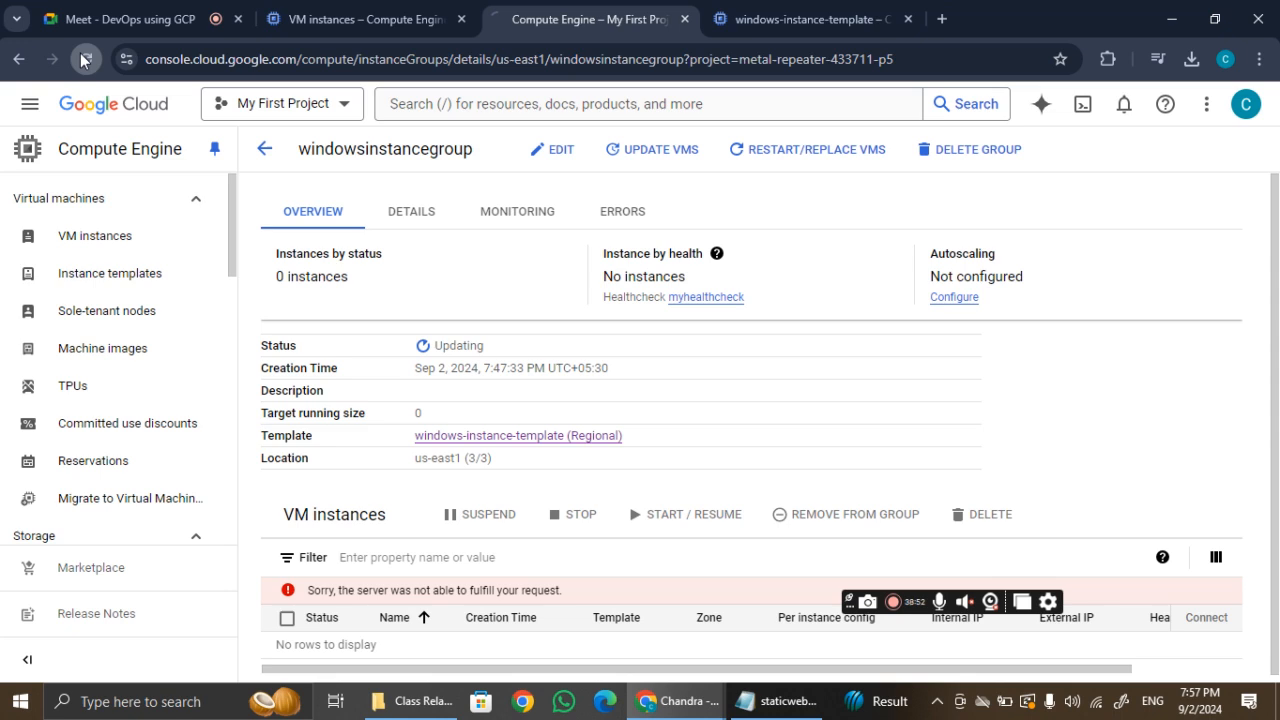
Reload the VM instances list, check the group's deletion in the notifications, and return to the windowsinstancegroup page.
{"action": "left_click", "coordinate": [321, 4]}
{"action": "left_click", "coordinate": [87, 60]}
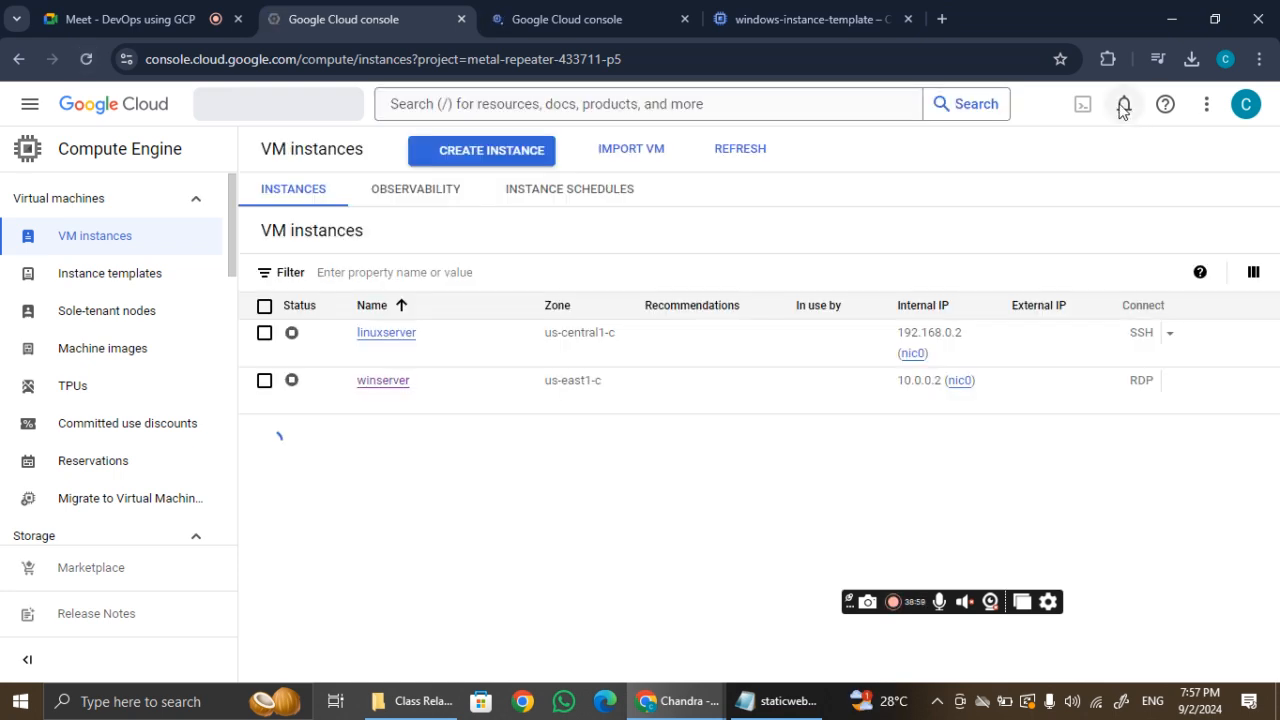
{"action": "left_click", "coordinate": [1123, 106]}
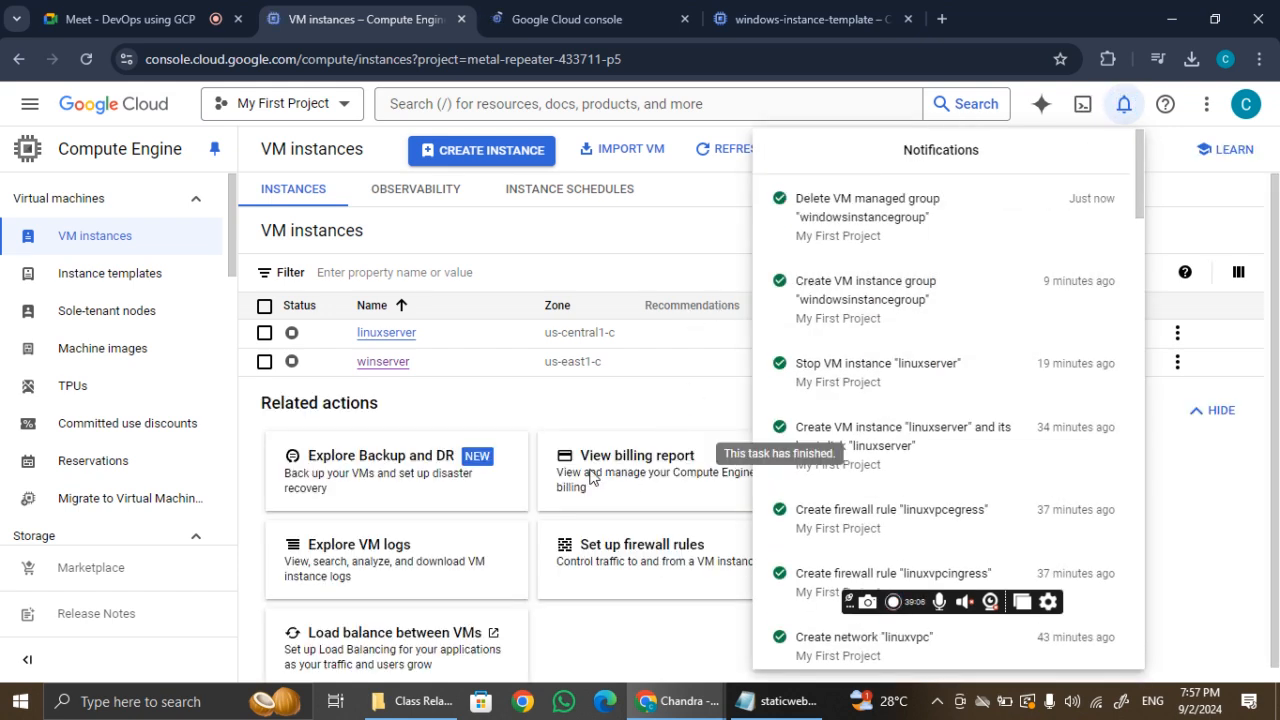
{"action": "left_click", "coordinate": [800, 19]}
{"action": "left_click", "coordinate": [643, 10]}
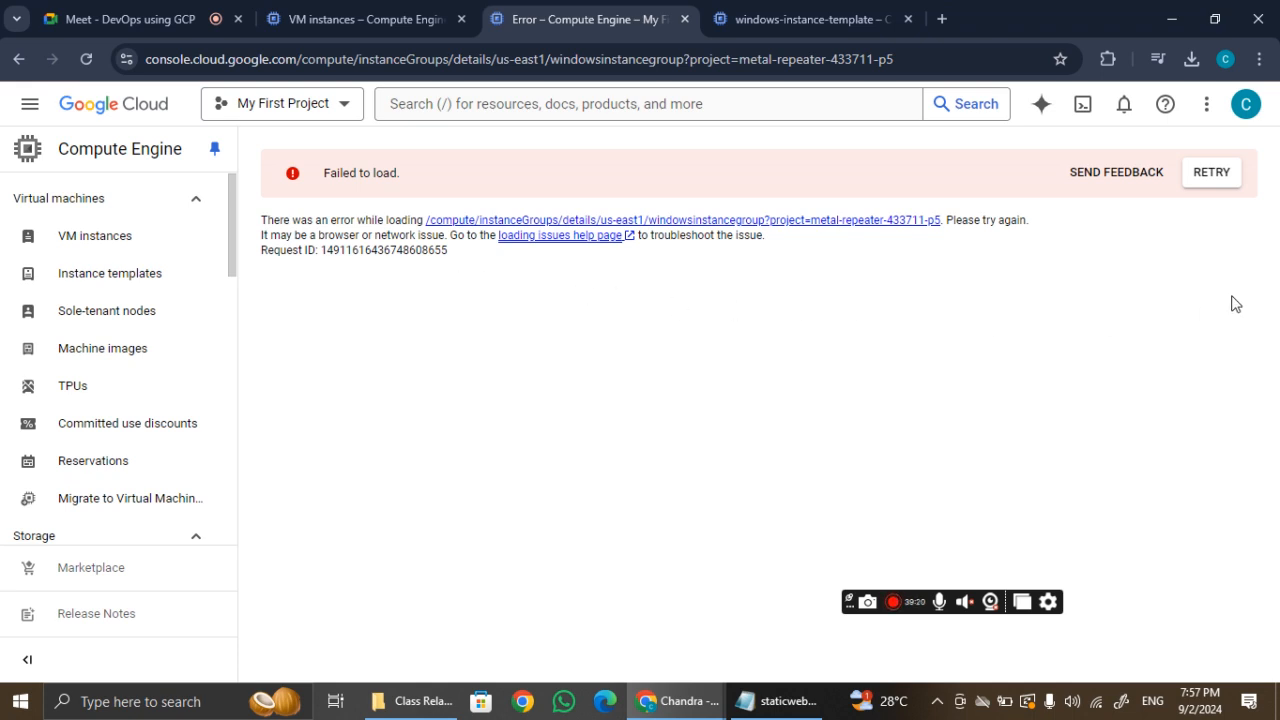
Delete windows-instance-template from the instance templates list, confirming with delete, and dismiss the notice.
{"action": "left_click", "coordinate": [803, 17]}
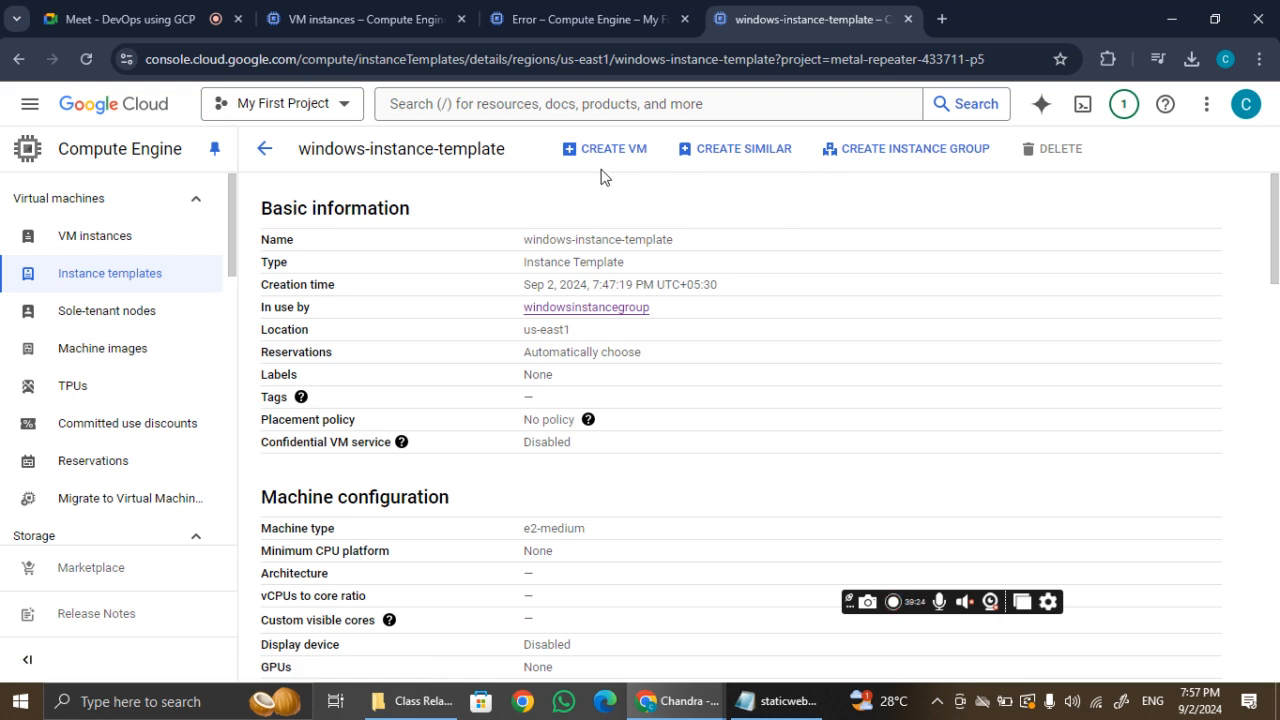
{"action": "left_click", "coordinate": [264, 148]}
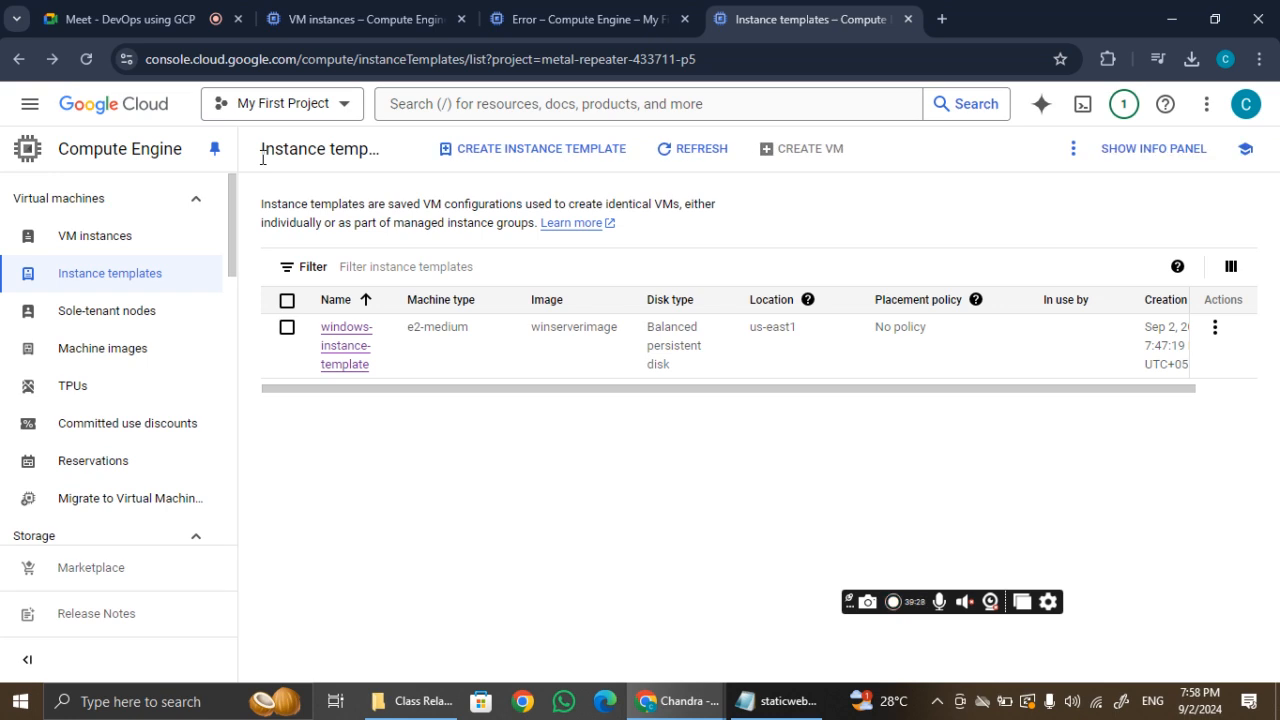
{"action": "left_click", "coordinate": [291, 304]}
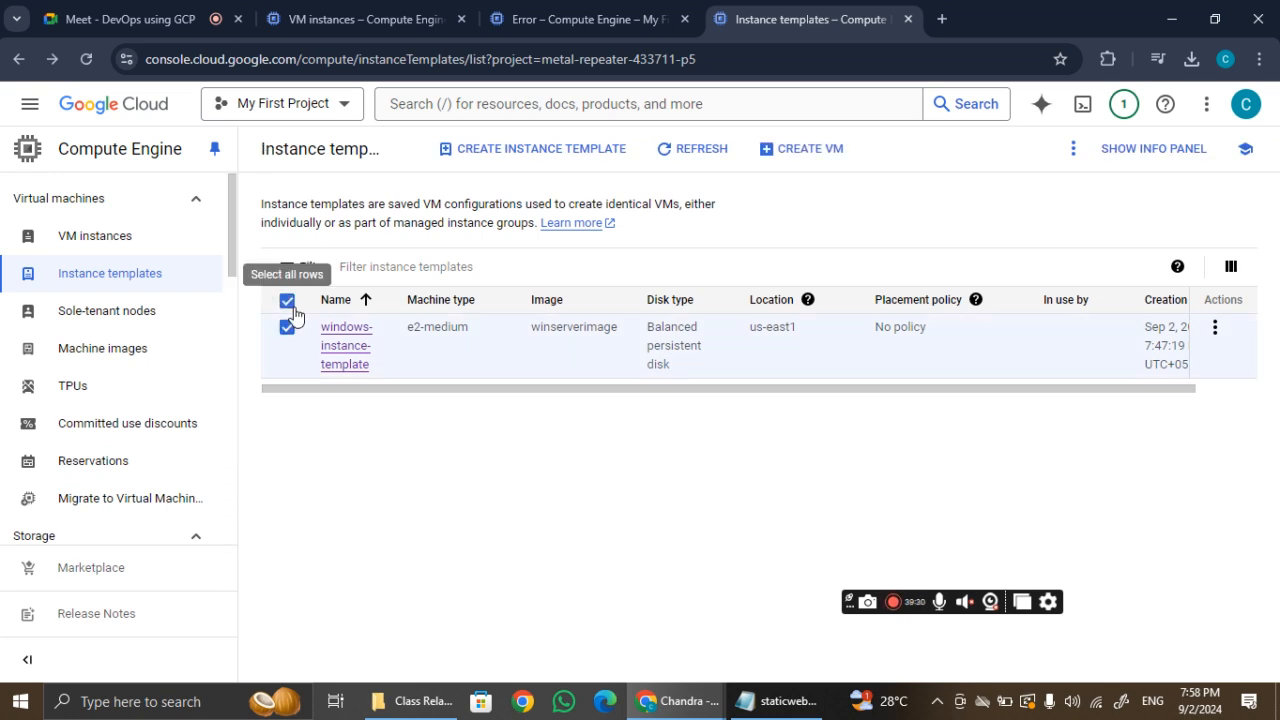
{"action": "left_click", "coordinate": [1215, 327]}
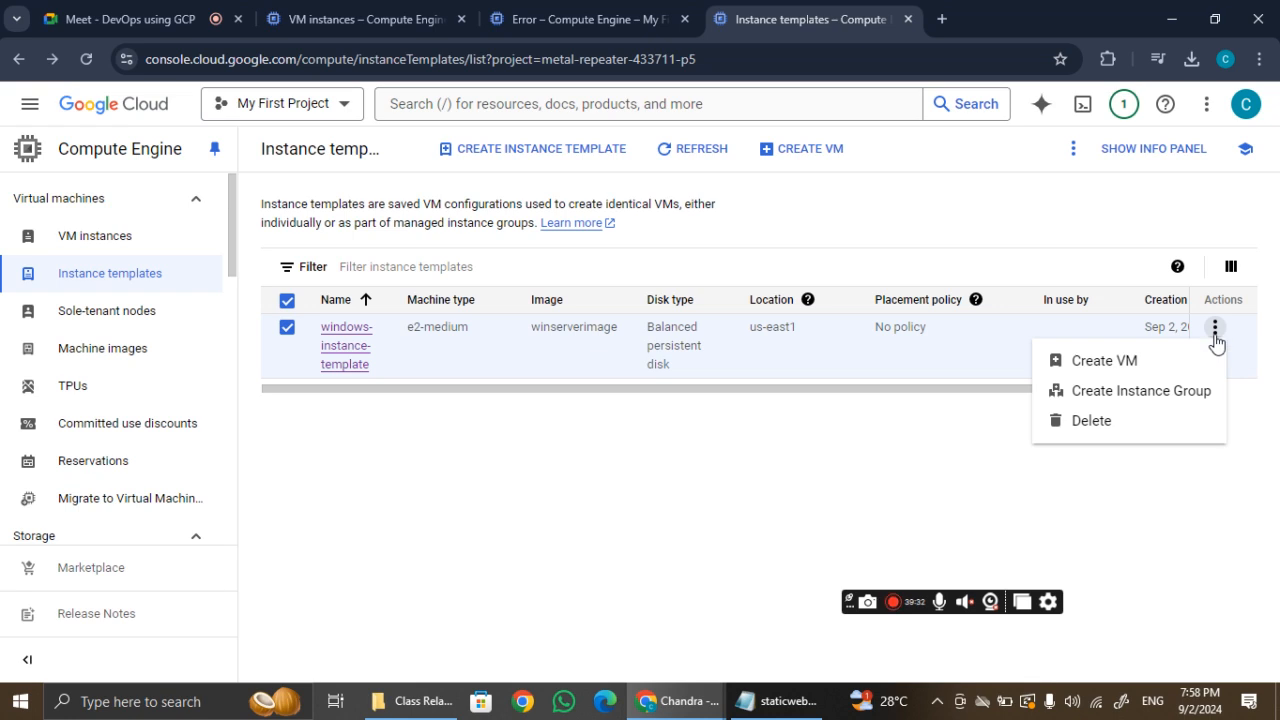
{"action": "left_click", "coordinate": [1106, 426]}
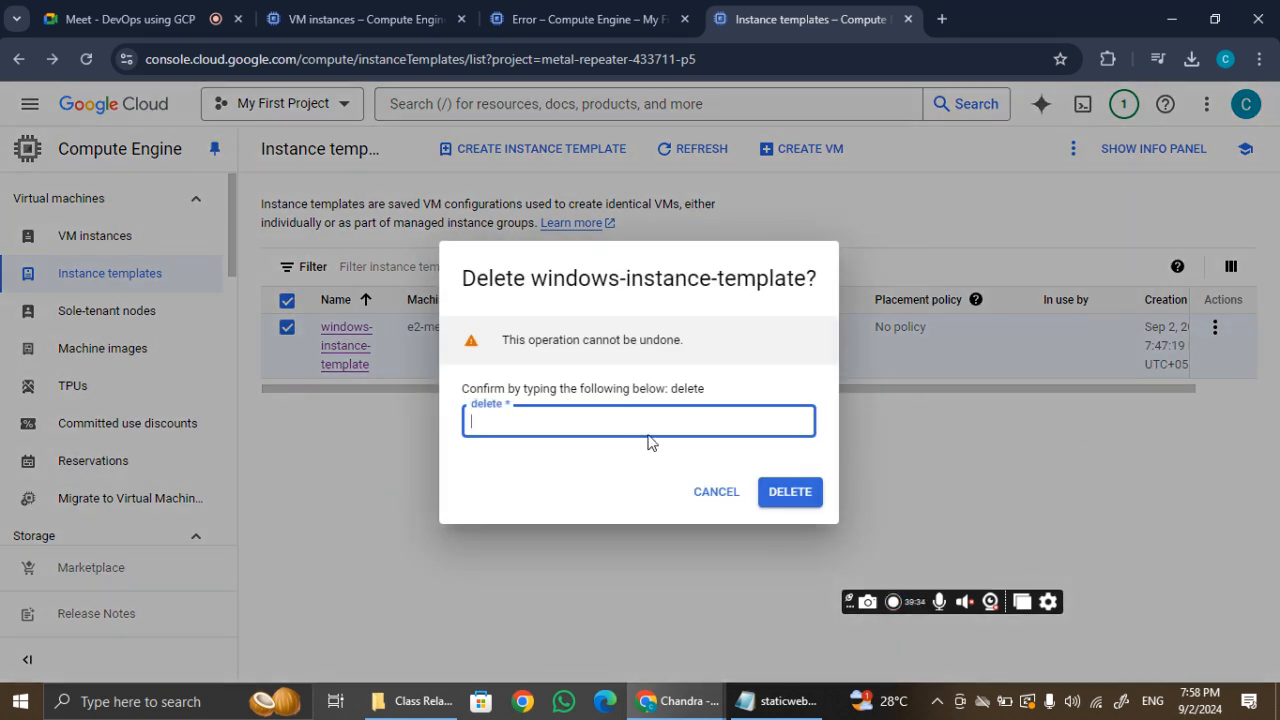
{"action": "type", "text": "delete"}
{"action": "left_click", "coordinate": [783, 494]}
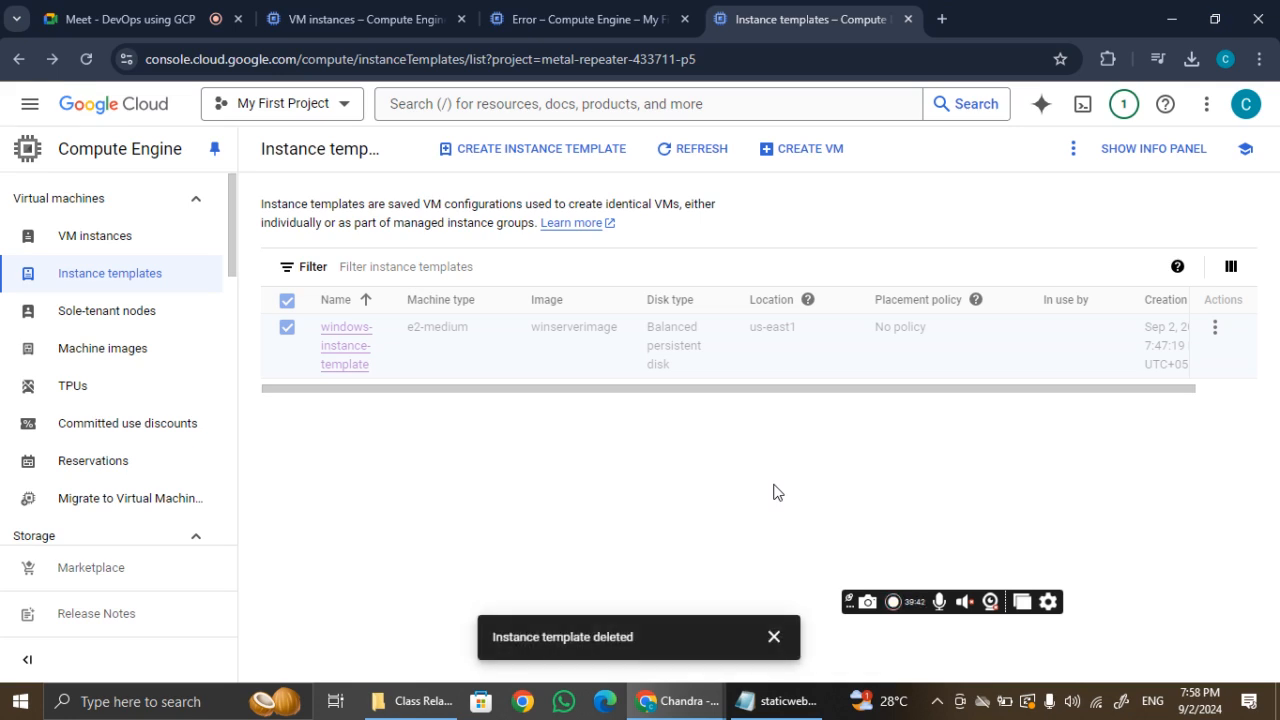
{"action": "left_click", "coordinate": [773, 637]}
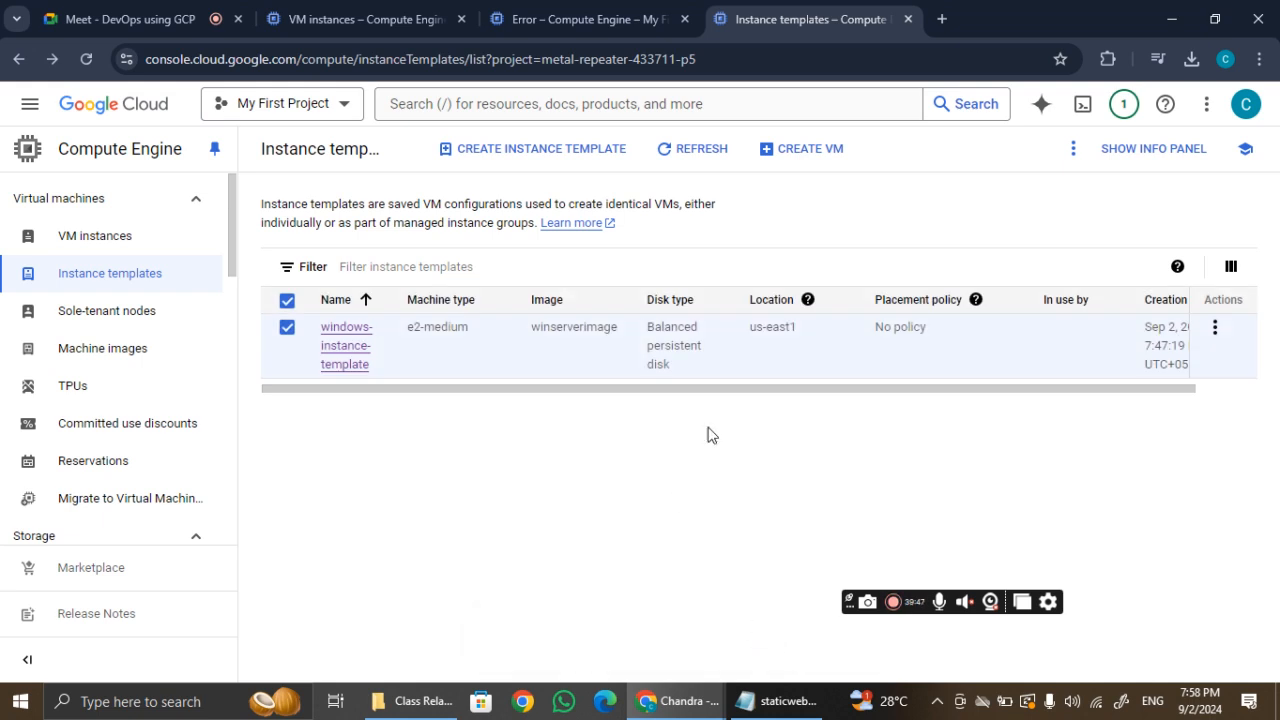
Search the console for hea and open the Compute Engine Health checks page.
{"action": "left_click", "coordinate": [568, 101]}
{"action": "type", "text": "he"}
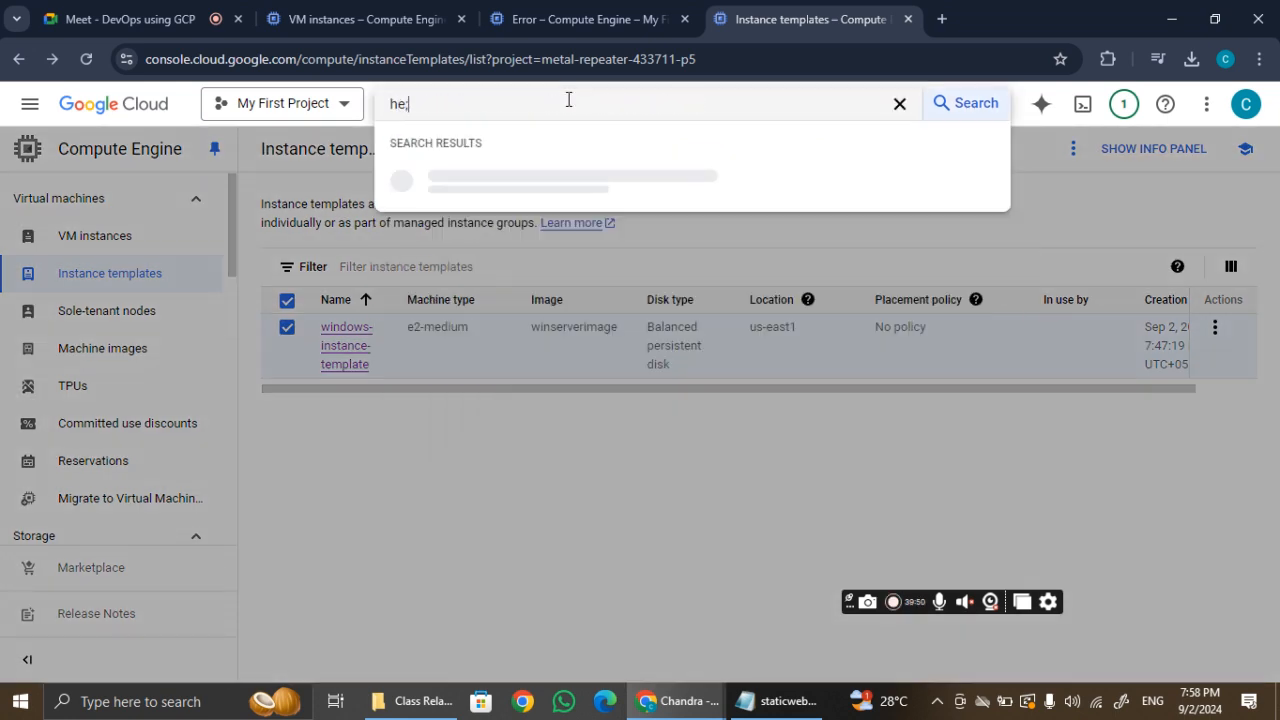
{"action": "type", "text": ";"}
{"action": "key", "text": "BackSpace"}
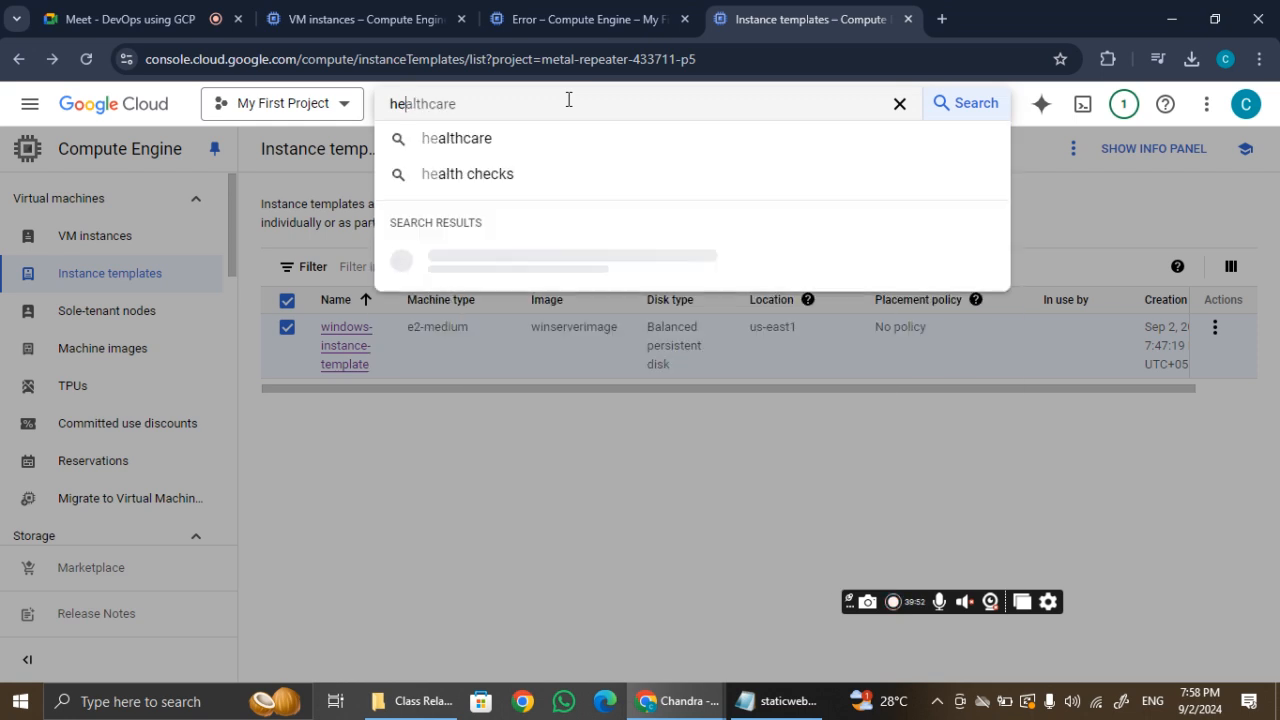
{"action": "type", "text": "s"}
{"action": "type", "text": "a"}
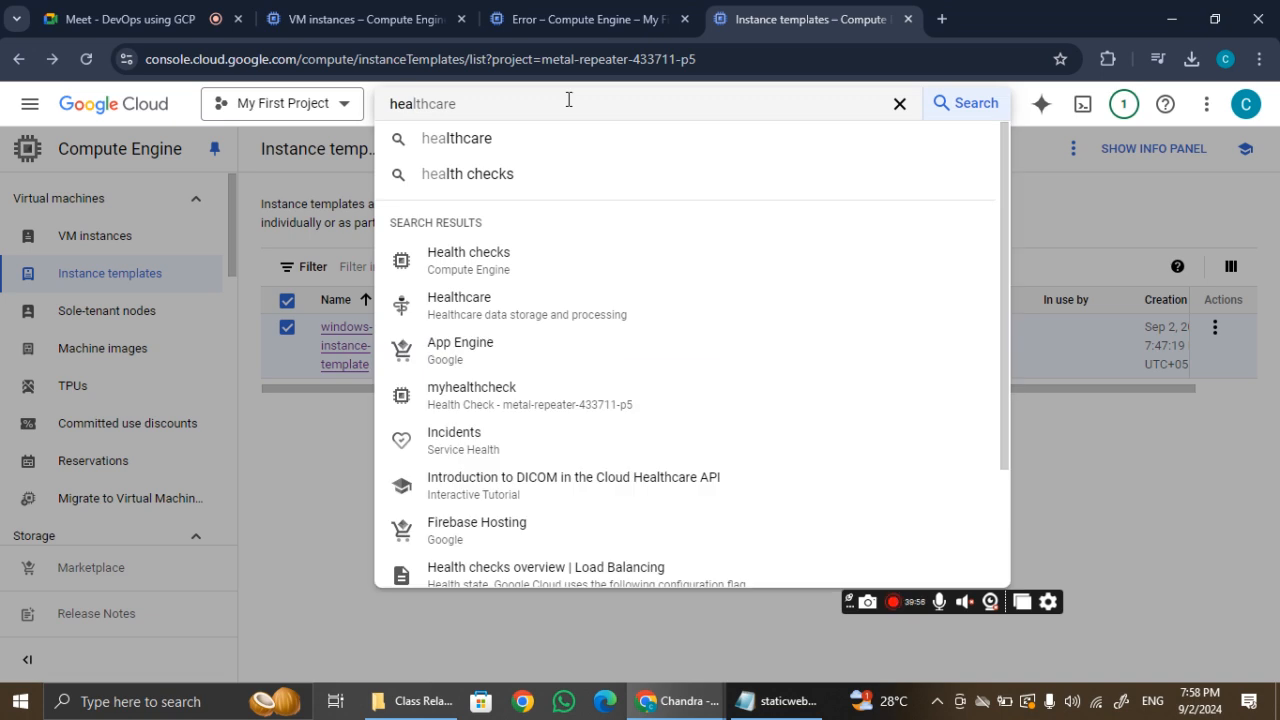
{"action": "left_click", "coordinate": [492, 259]}
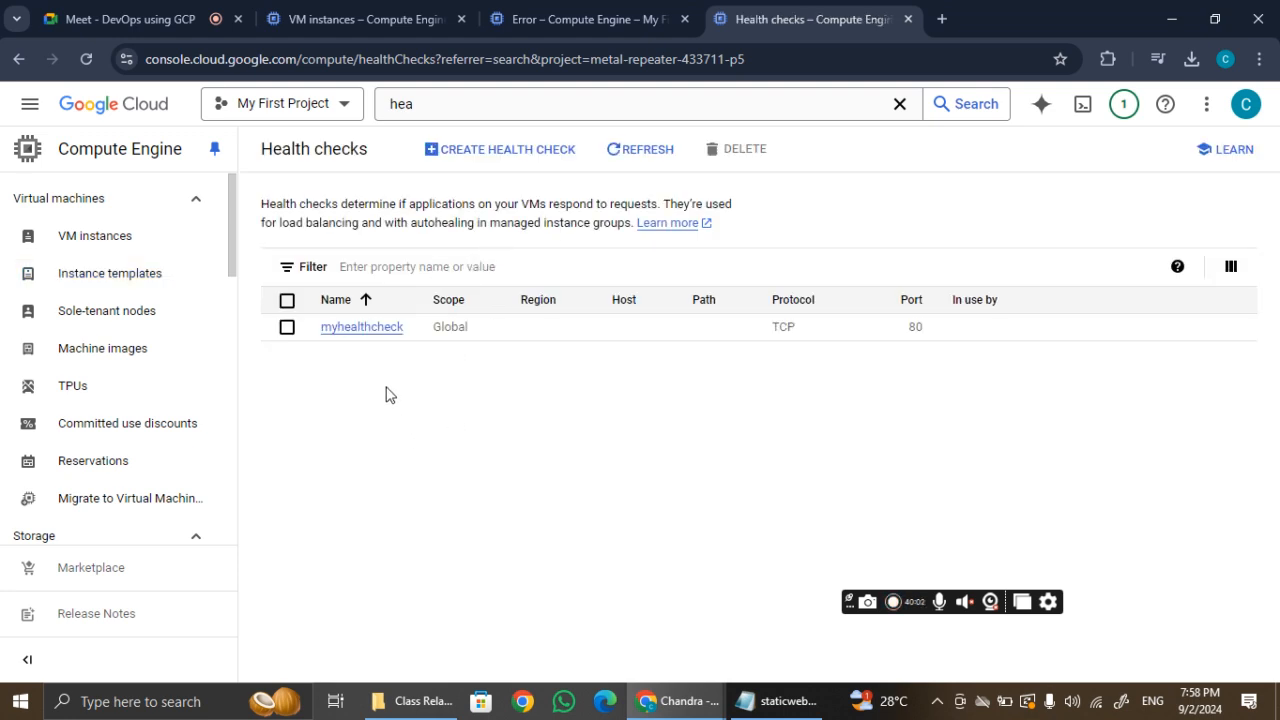
Delete the myhealthcheck health check, confirm the deletion, and dismiss the notice.
{"action": "left_click", "coordinate": [288, 329]}
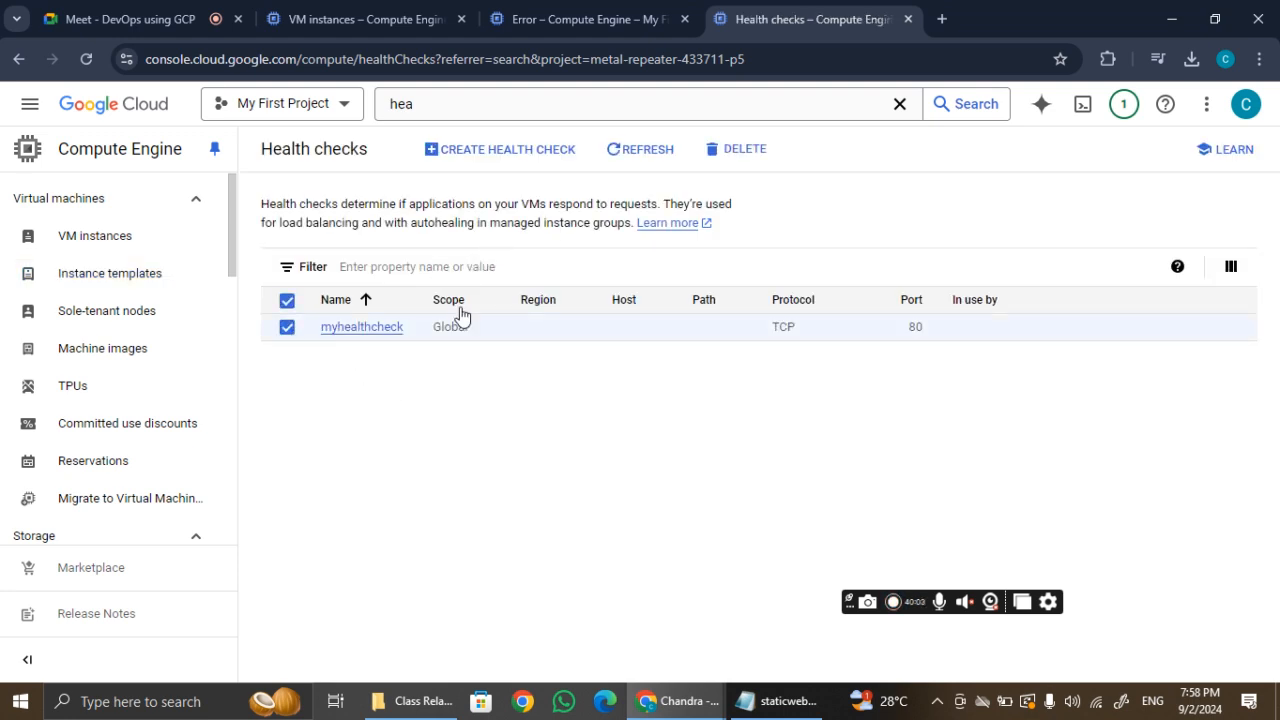
{"action": "left_click", "coordinate": [746, 151]}
{"action": "left_click", "coordinate": [745, 411]}
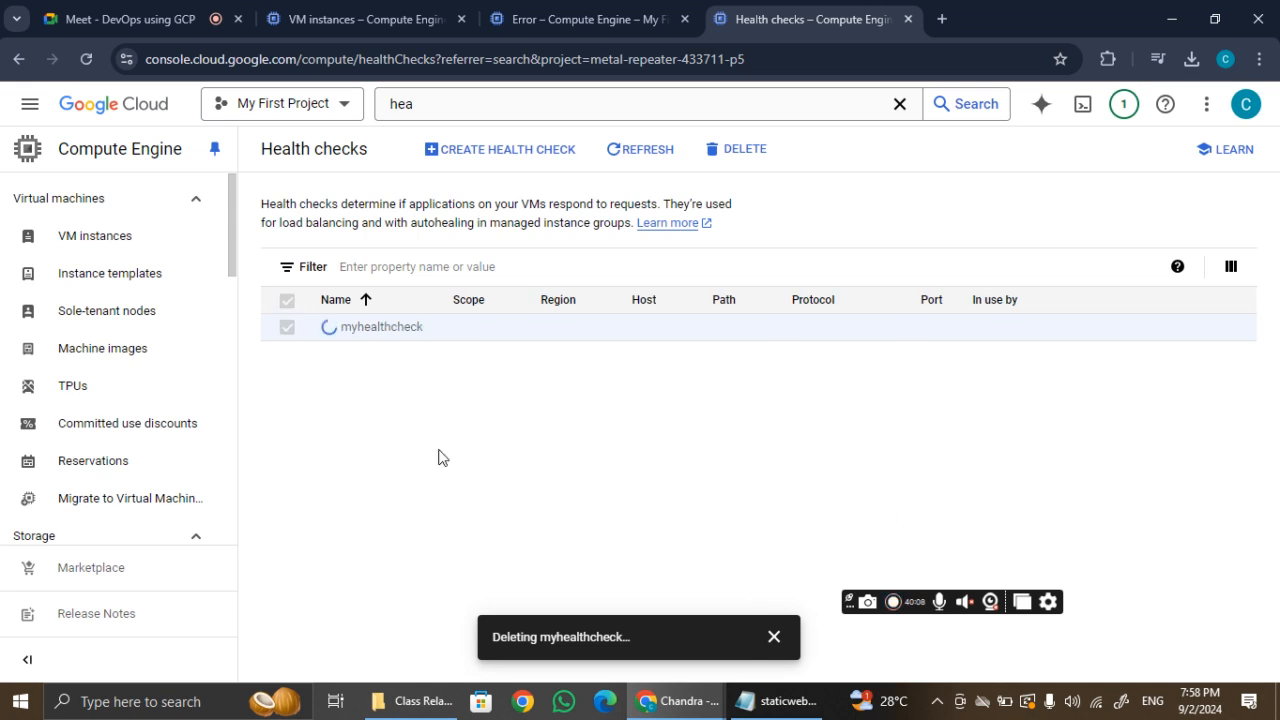
{"action": "left_click", "coordinate": [775, 637]}
Reload the windowsinstancegroup page, check the VM instances list, and retry loading the group page.
{"action": "left_click", "coordinate": [637, 5]}
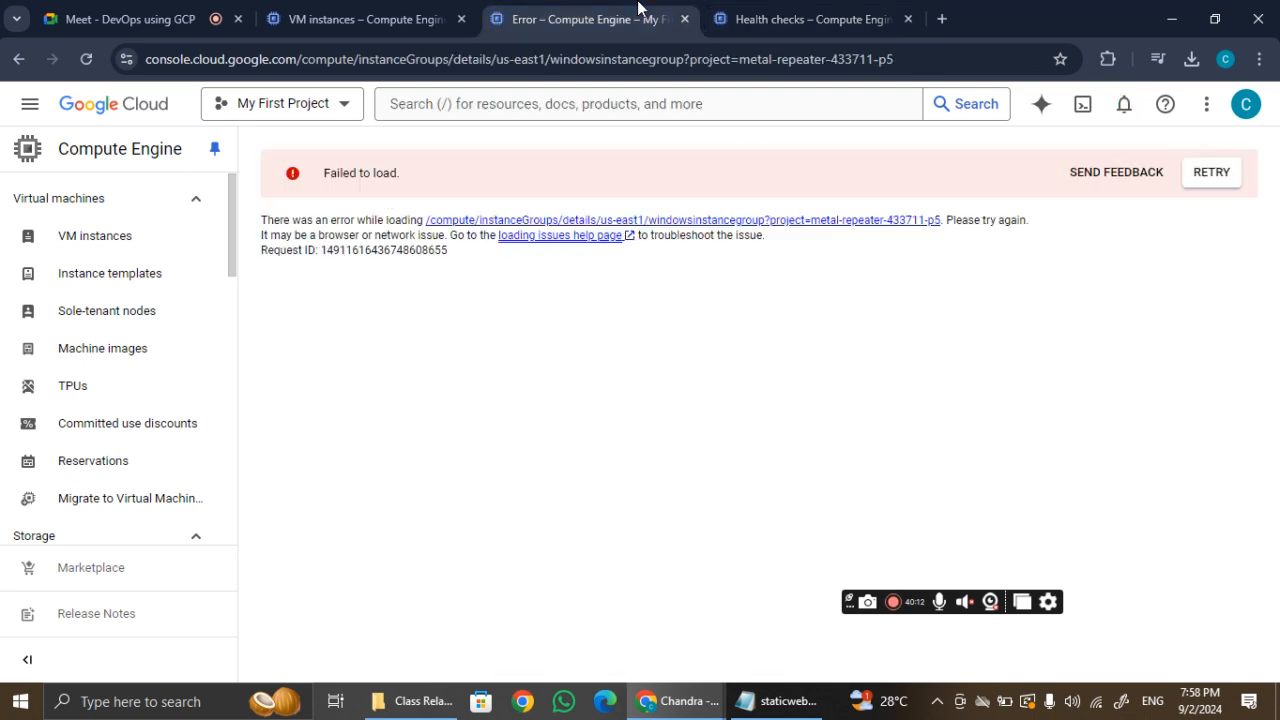
{"action": "left_click", "coordinate": [86, 60]}
{"action": "left_click", "coordinate": [426, 8]}
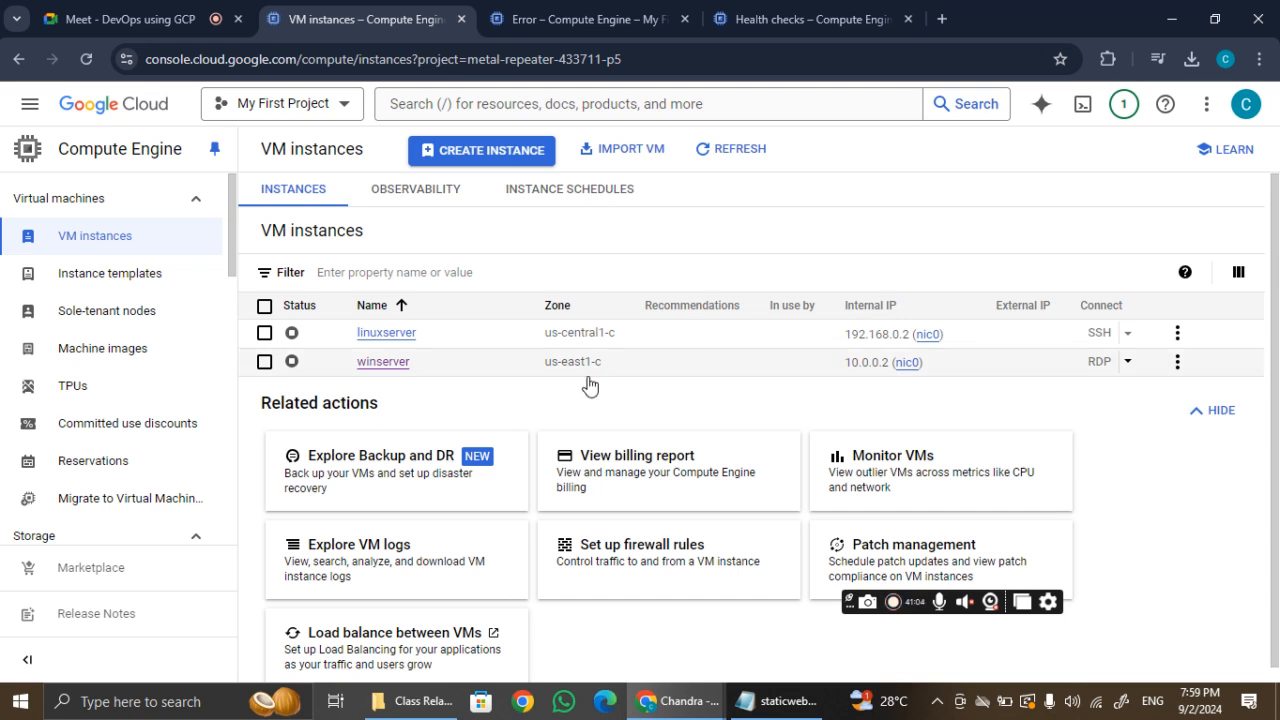
{"action": "left_click", "coordinate": [578, 19]}
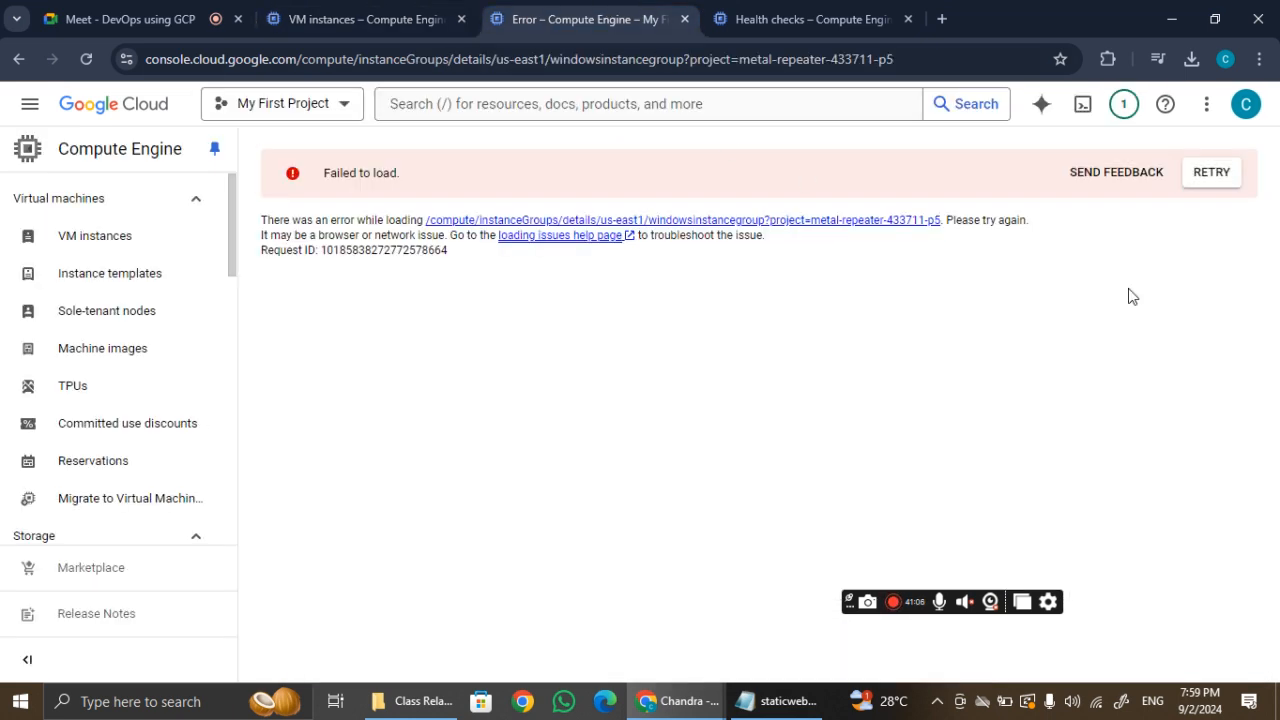
{"action": "left_click", "coordinate": [1212, 172]}
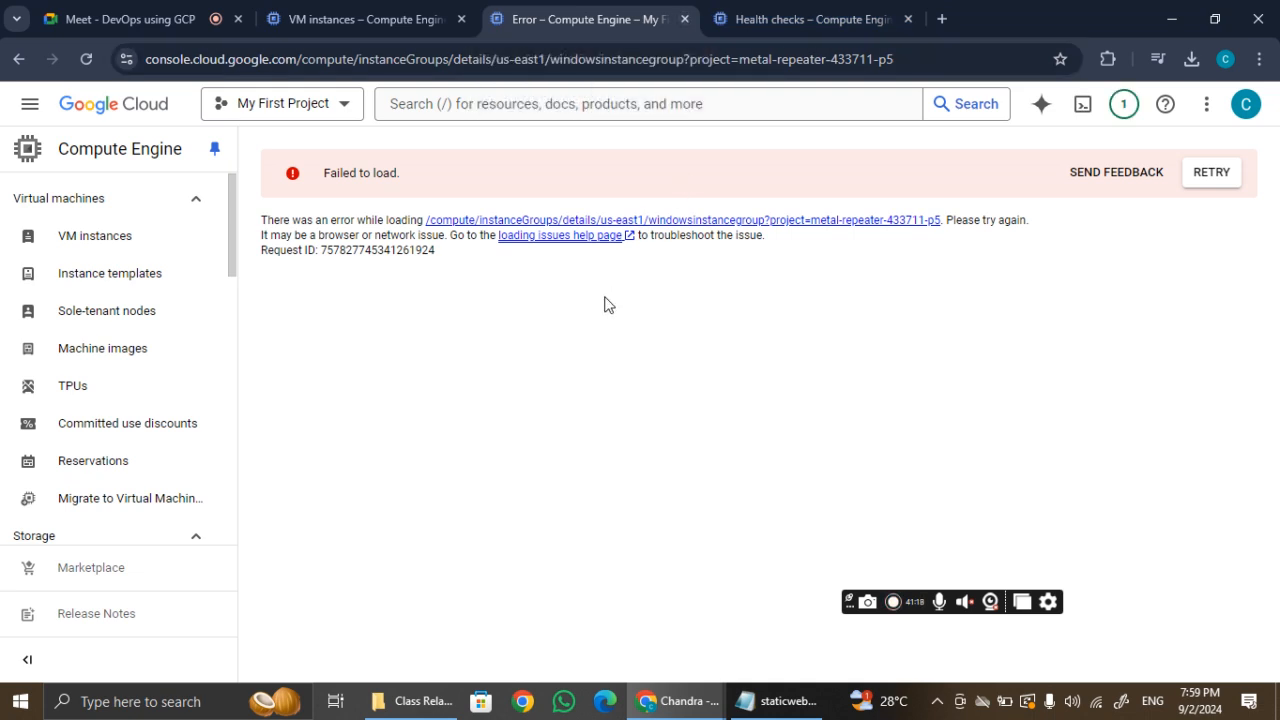
Close the windowsinstancegroup and Health checks tabs, and switch to the Google Meet call.
{"action": "left_click", "coordinate": [685, 19]}
{"action": "left_click", "coordinate": [686, 19]}
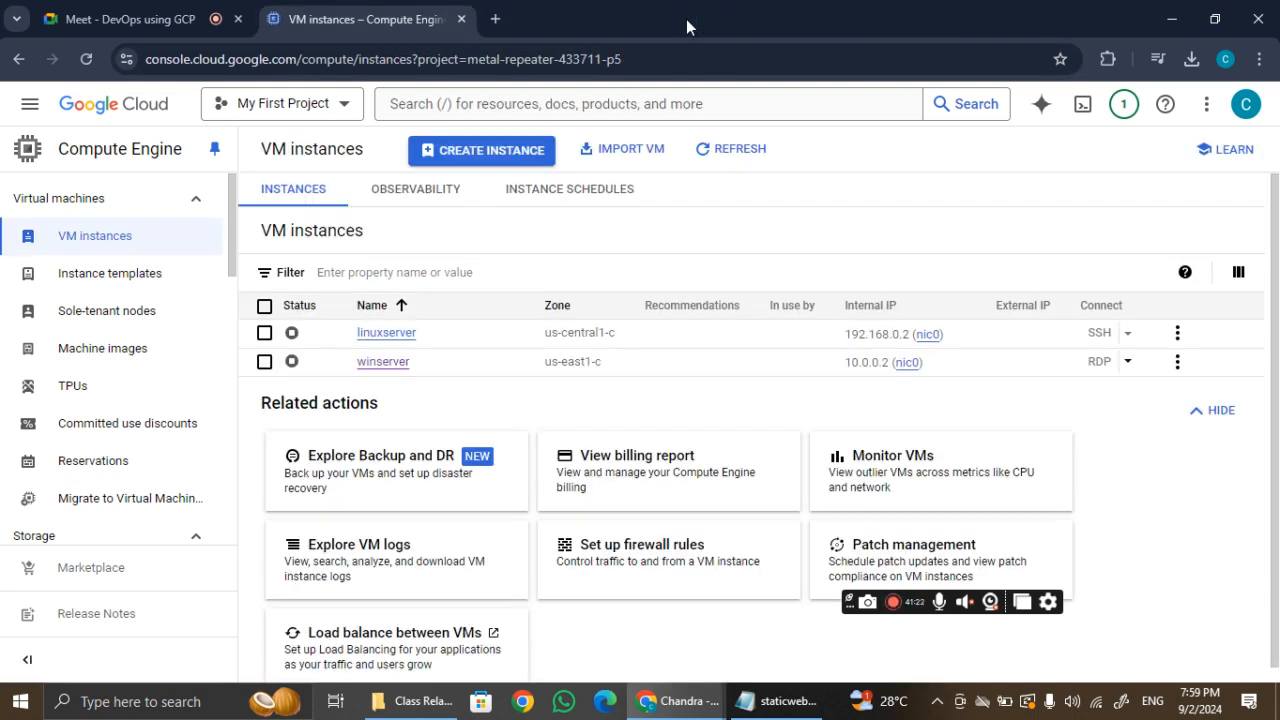
{"action": "left_click", "coordinate": [130, 19]}
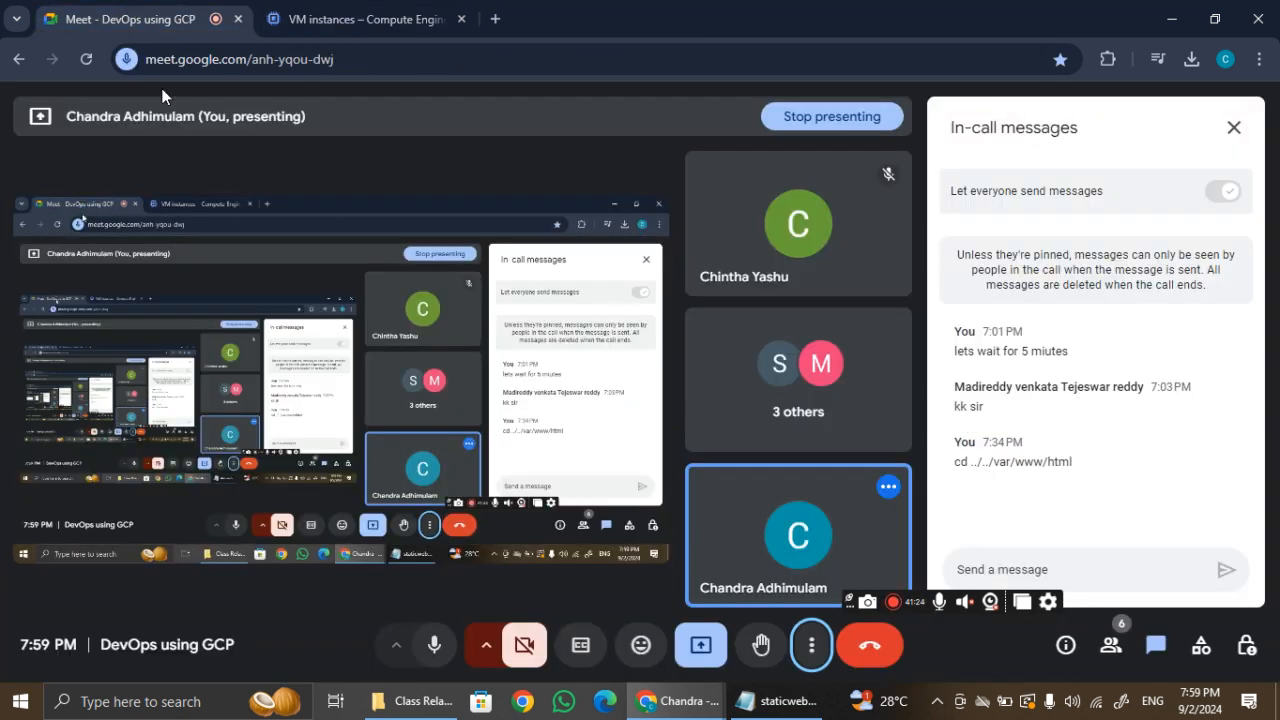